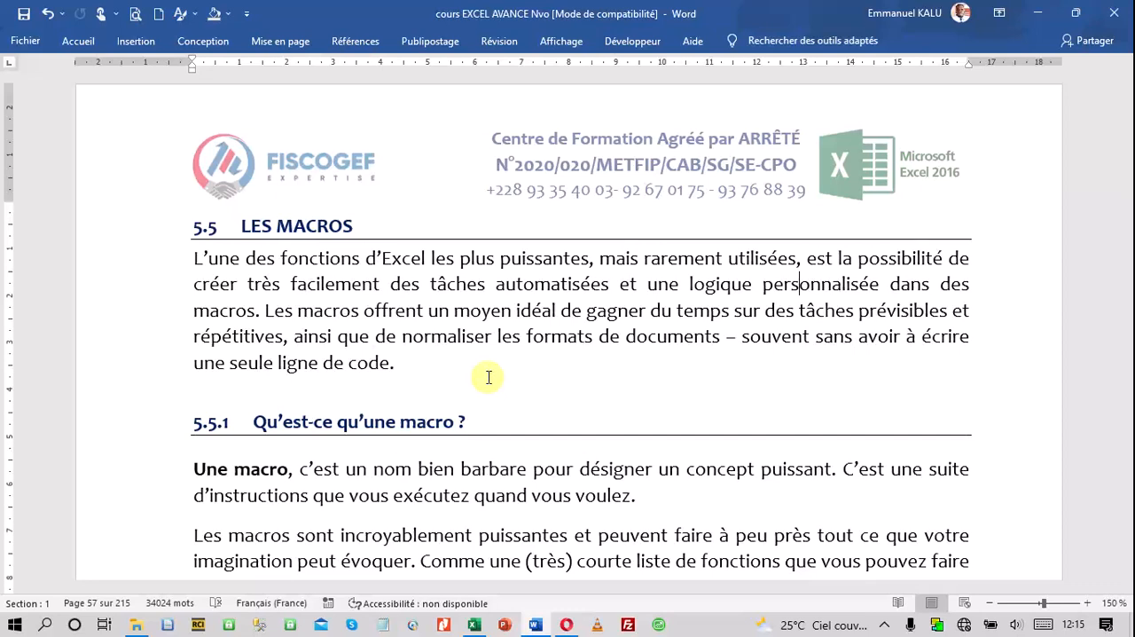
Correct the section 5.5.2 heading to read "Comment activer les macros" and save the document
{"action": "scroll", "coordinate": [721, 414], "scroll_direction": "down", "scroll_amount": 3}
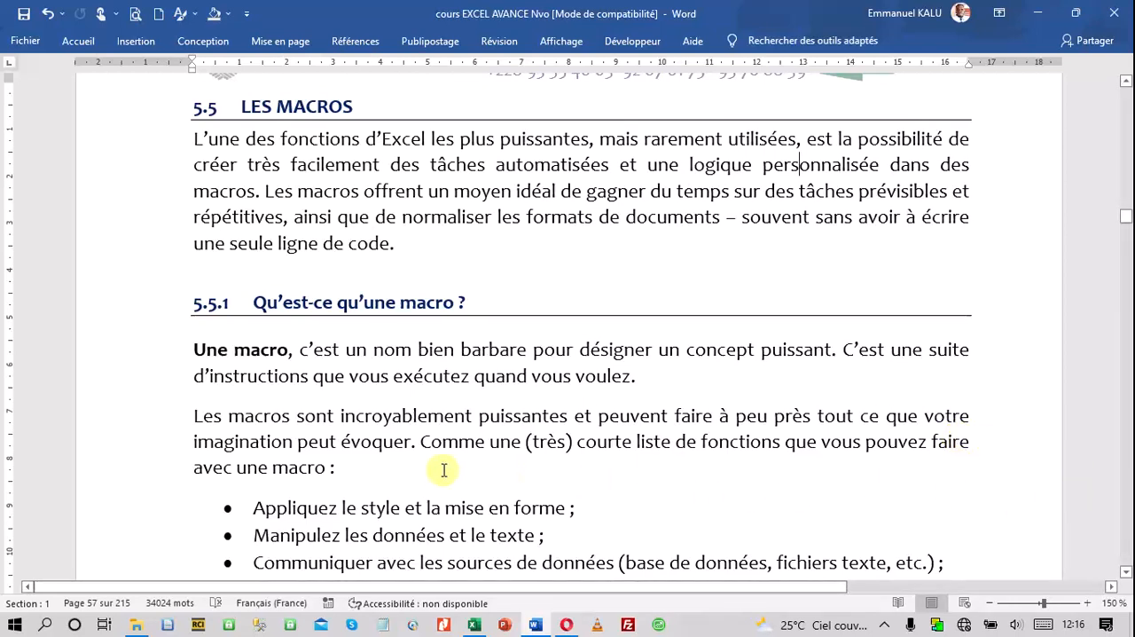
{"action": "scroll", "coordinate": [470, 456], "scroll_direction": "down", "scroll_amount": 3}
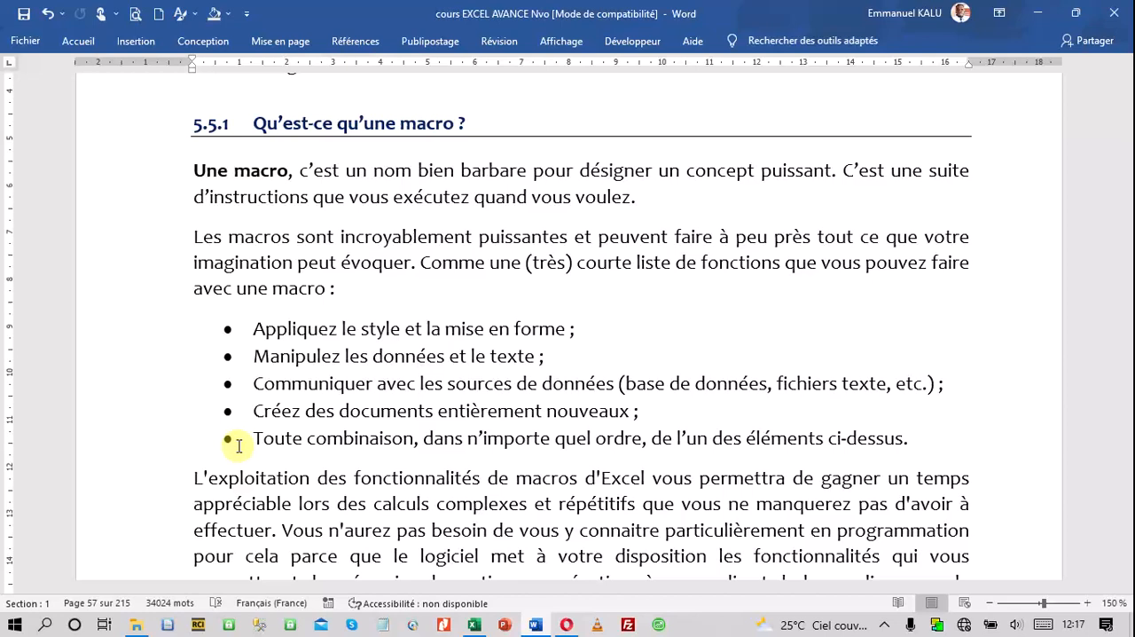
{"action": "scroll", "coordinate": [390, 435], "scroll_direction": "down", "scroll_amount": 3}
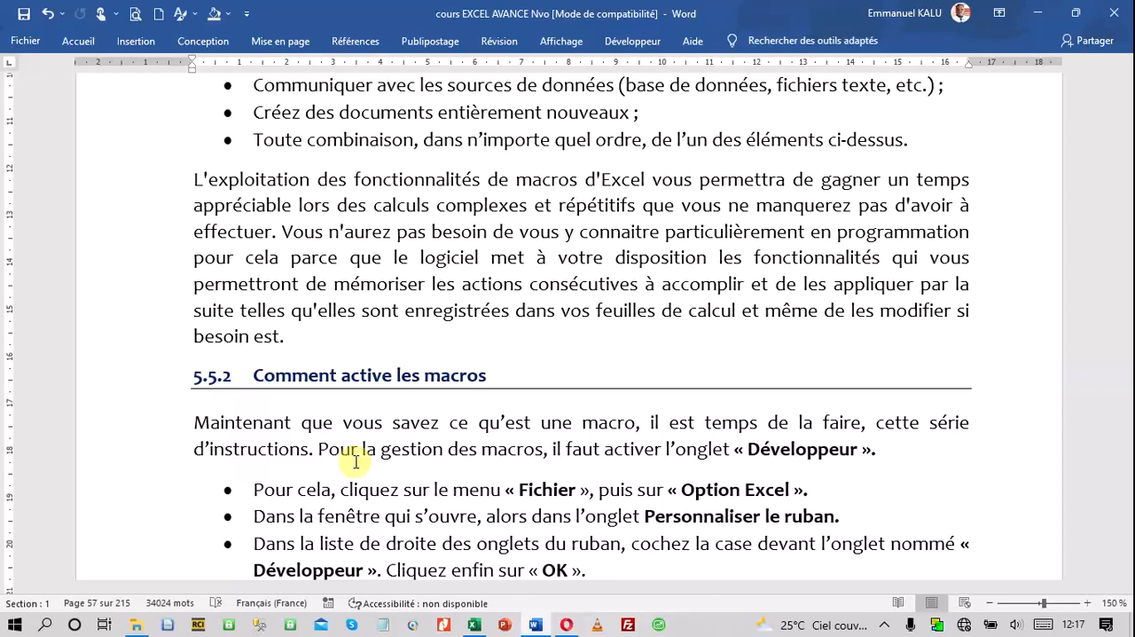
{"action": "left_click", "coordinate": [391, 376]}
{"action": "type", "text": "r"}
{"action": "scroll", "coordinate": [394, 405], "scroll_direction": "down", "scroll_amount": 3}
{"action": "scroll", "coordinate": [403, 409], "scroll_direction": "down", "scroll_amount": 2}
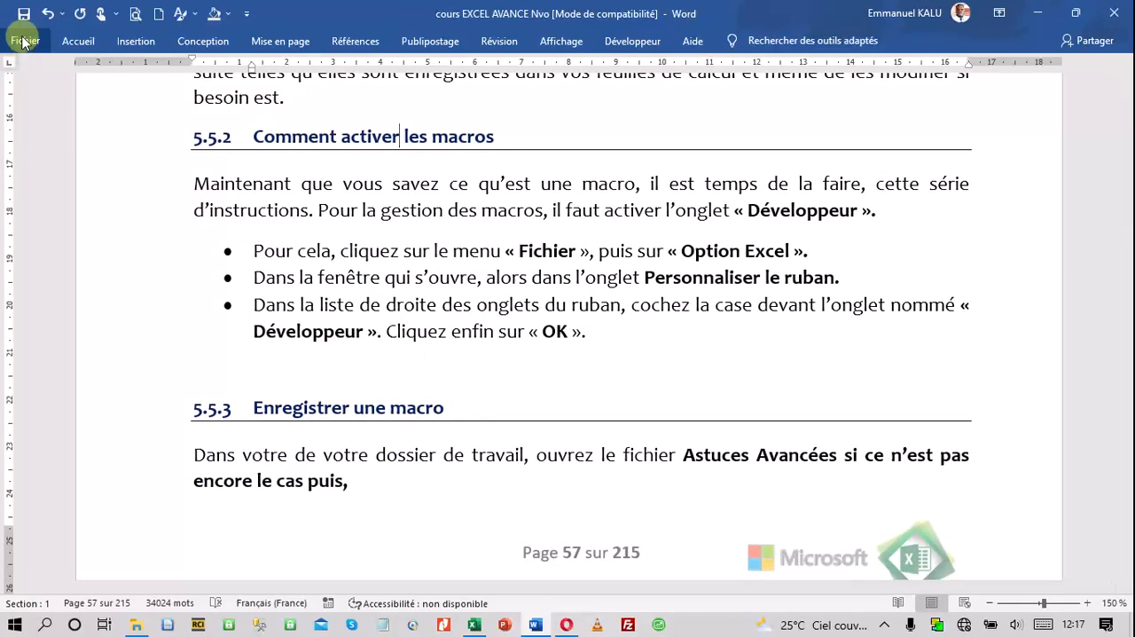
{"action": "key", "text": "ctrl+s"}
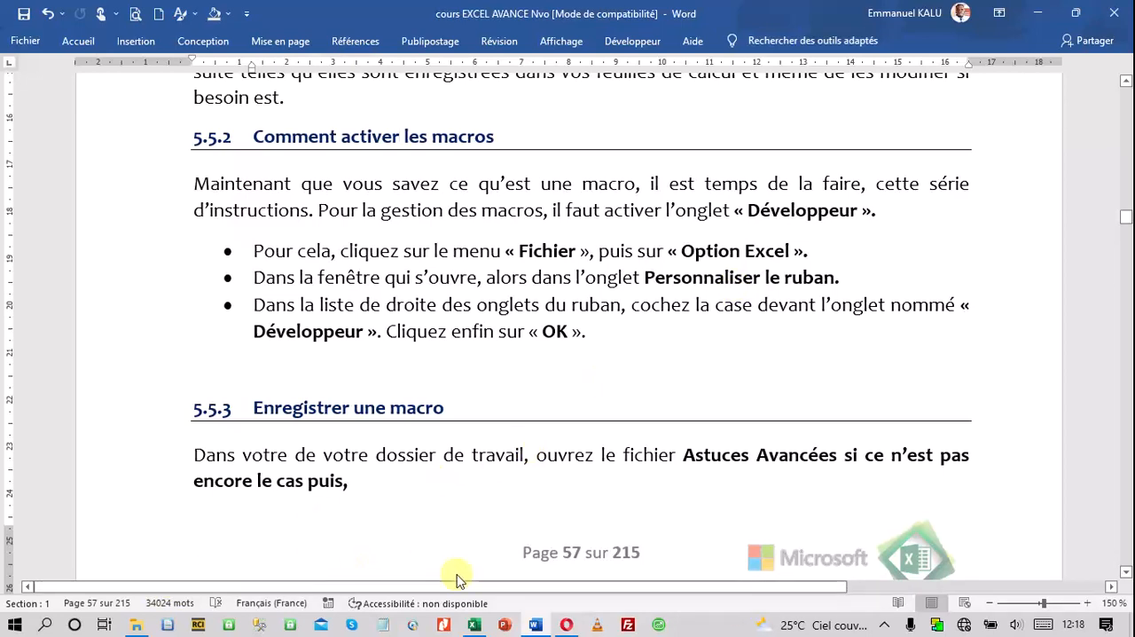
Switch to the Astuces Avancées workbook in Excel and enable the Développeur main tab in the ribbon customization options
{"action": "left_click", "coordinate": [475, 625]}
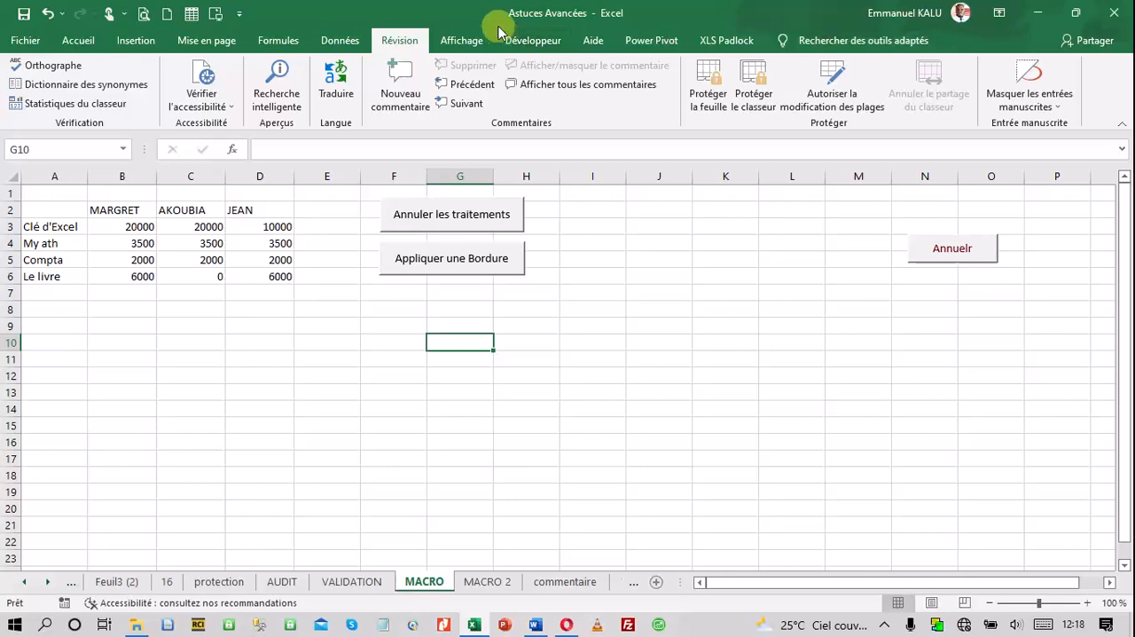
{"action": "left_click", "coordinate": [27, 40]}
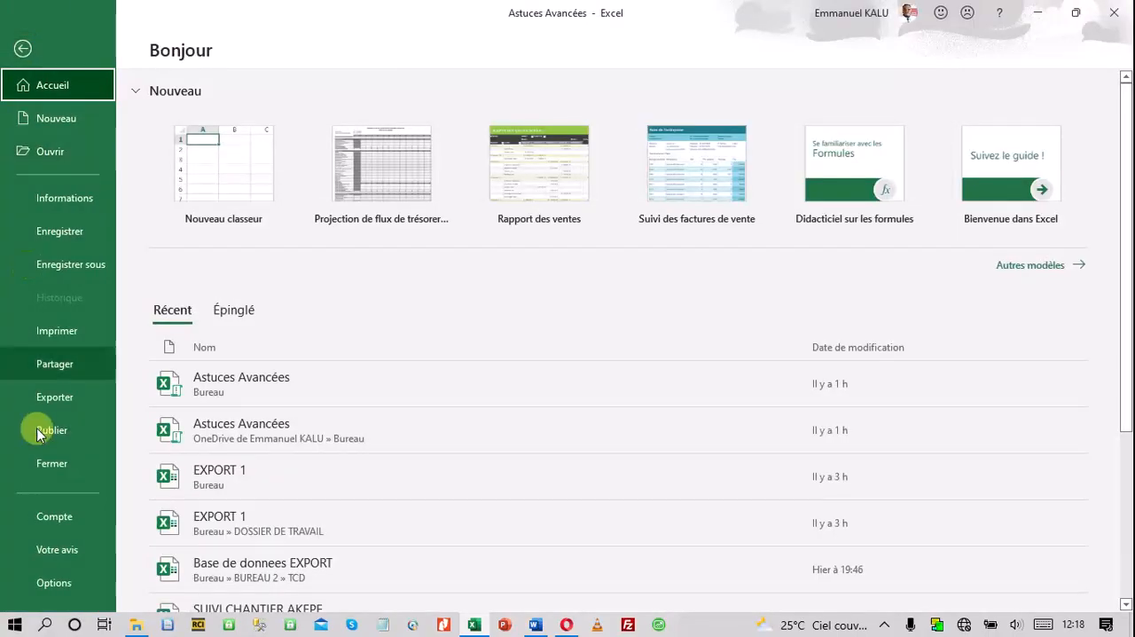
{"action": "left_click", "coordinate": [55, 583]}
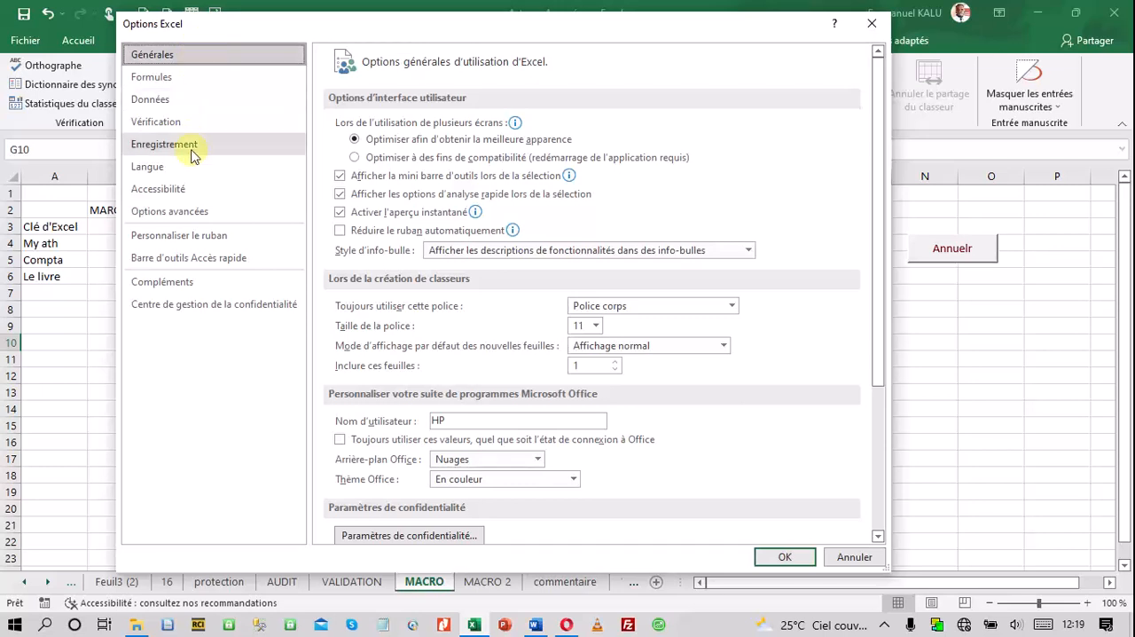
{"action": "left_click", "coordinate": [196, 240]}
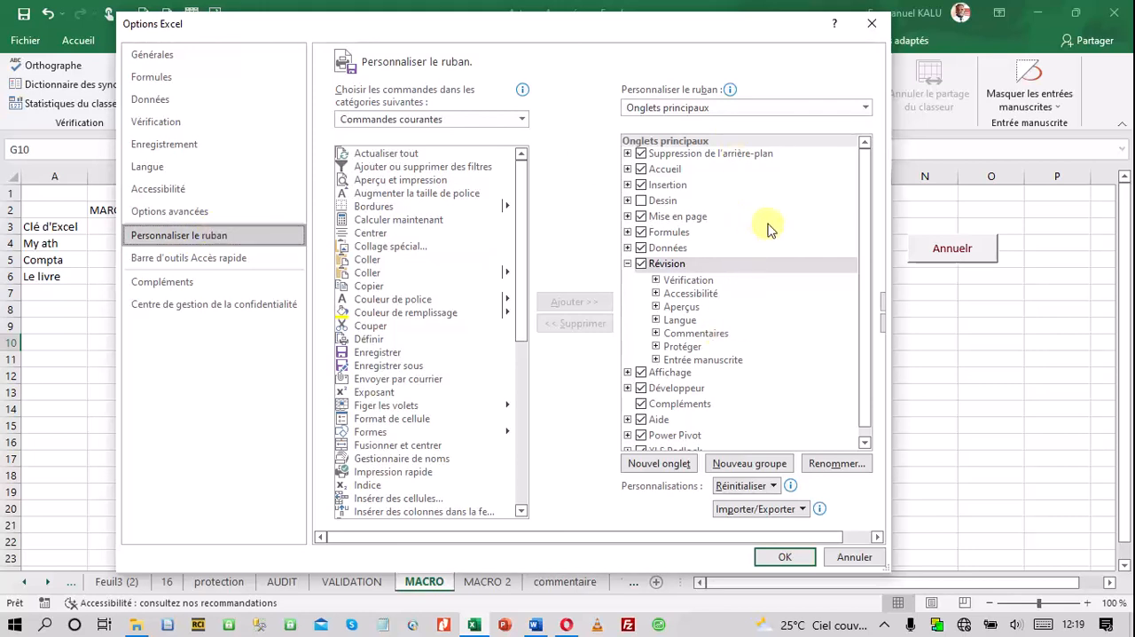
{"action": "left_click_drag", "start_coordinate": [861, 165], "coordinate": [870, 285]}
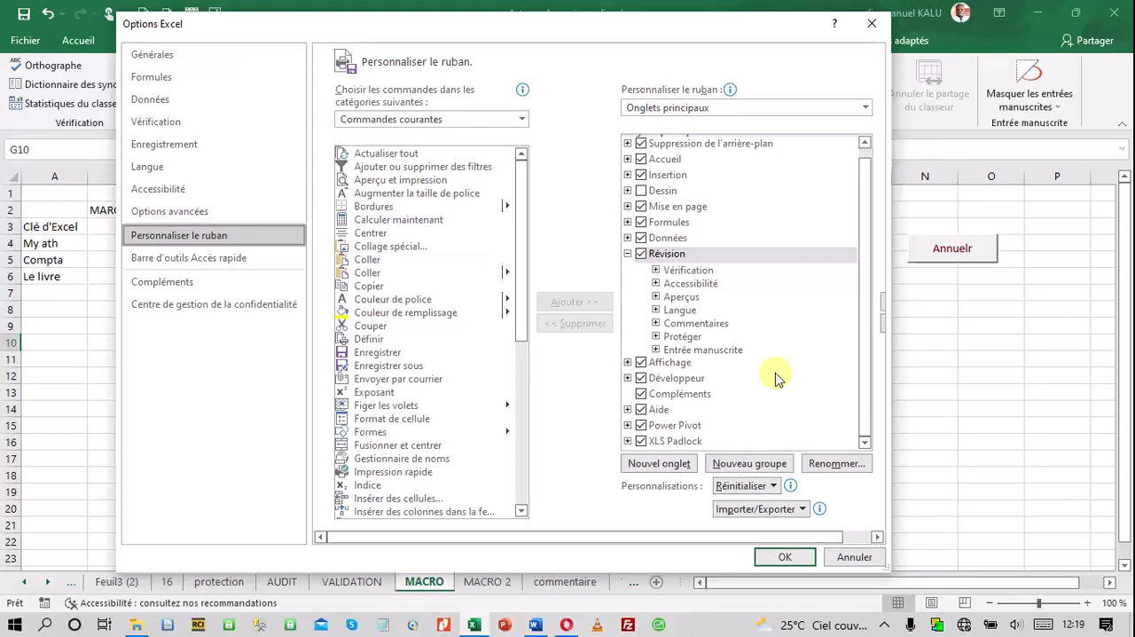
{"action": "left_click", "coordinate": [643, 378]}
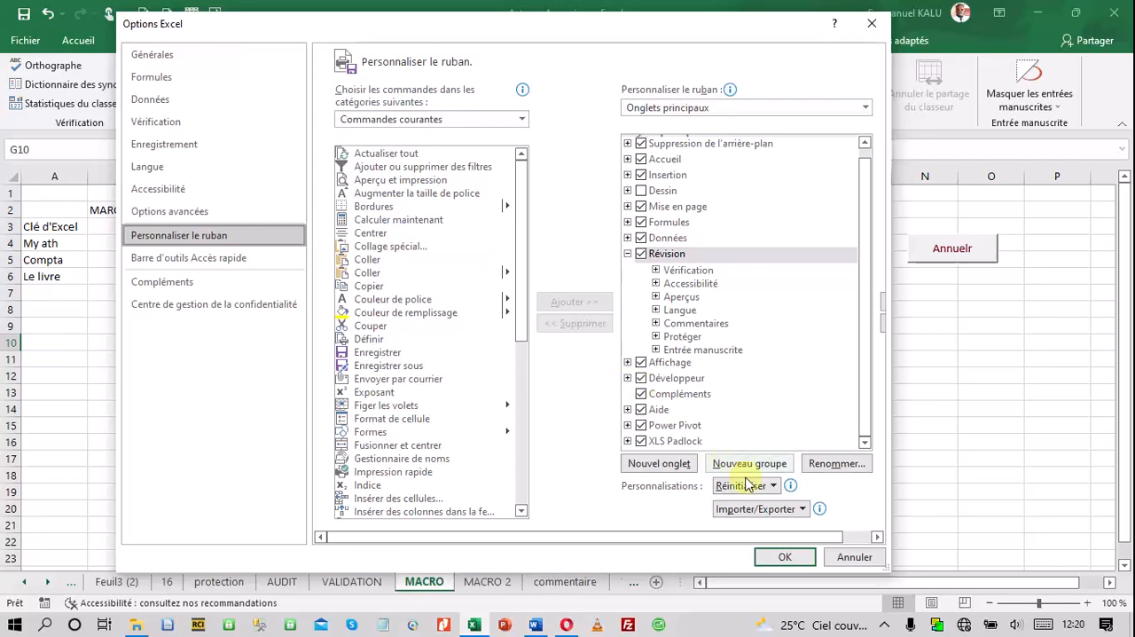
{"action": "left_click", "coordinate": [788, 557]}
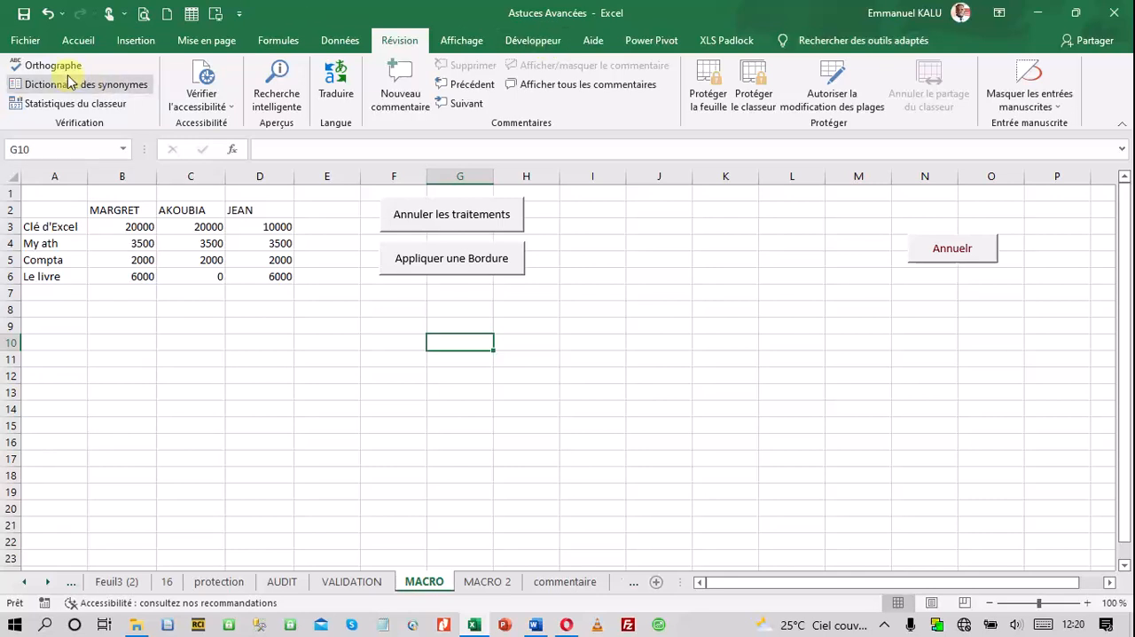
Go through Excel's ribbon customization options again, keeping Développeur enabled, and display the developer commands
{"action": "left_click", "coordinate": [26, 42]}
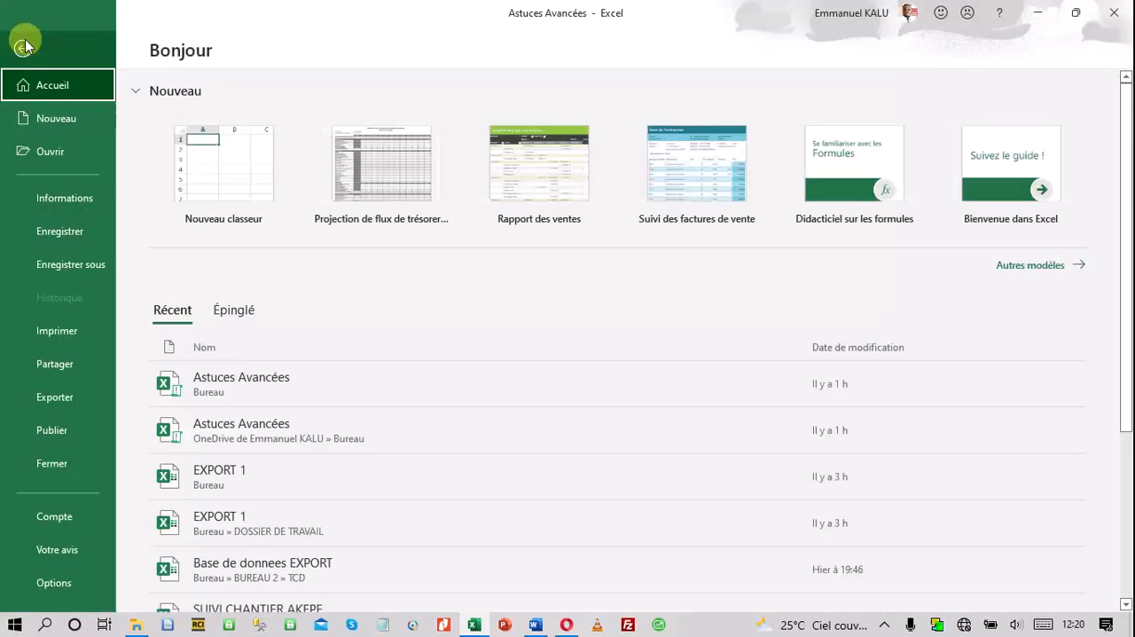
{"action": "left_click", "coordinate": [49, 593]}
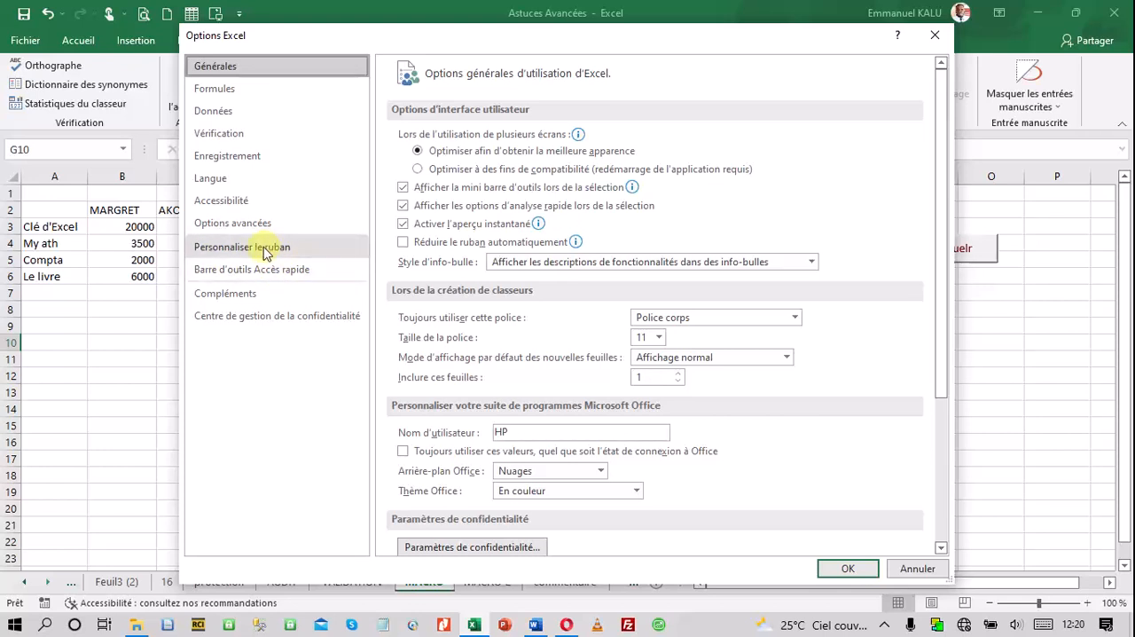
{"action": "left_click", "coordinate": [272, 251]}
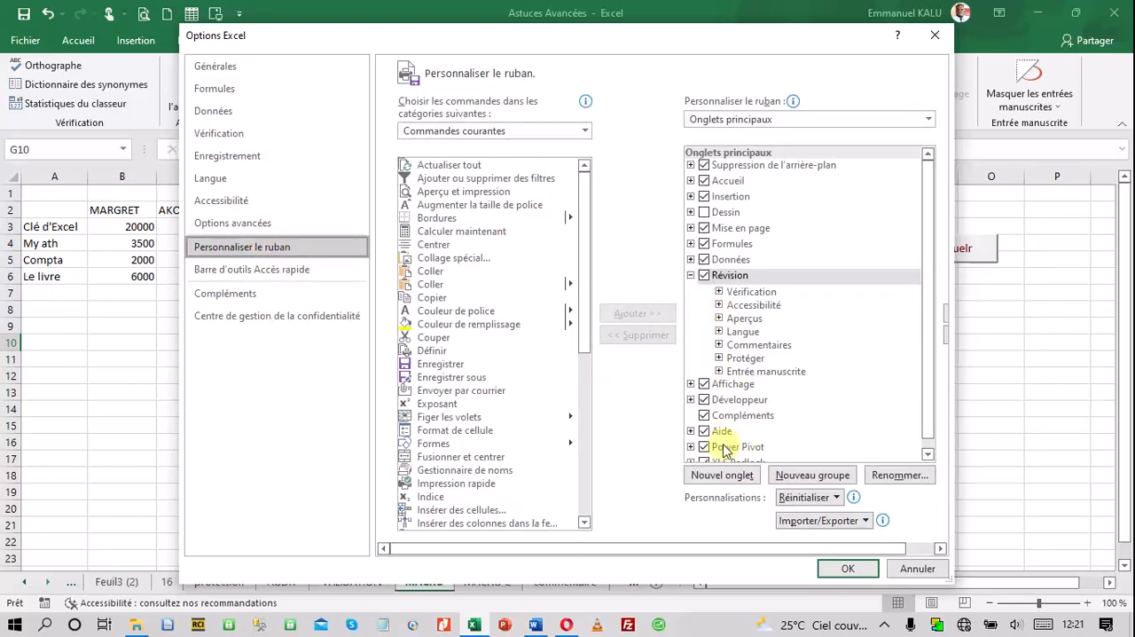
{"action": "left_click", "coordinate": [705, 401]}
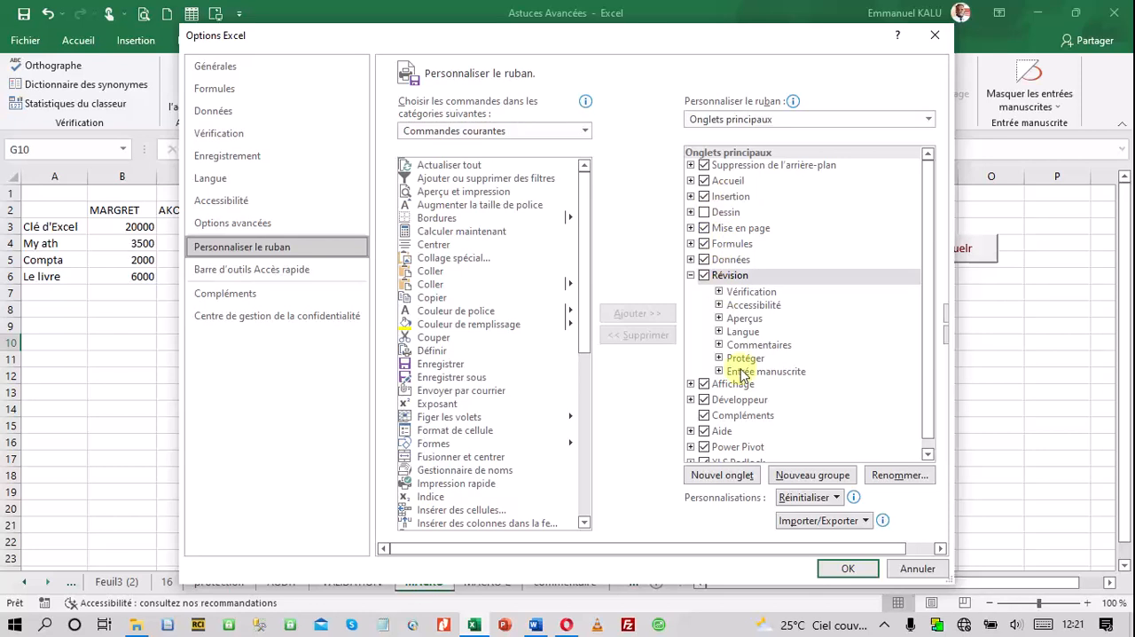
{"action": "left_click", "coordinate": [850, 571]}
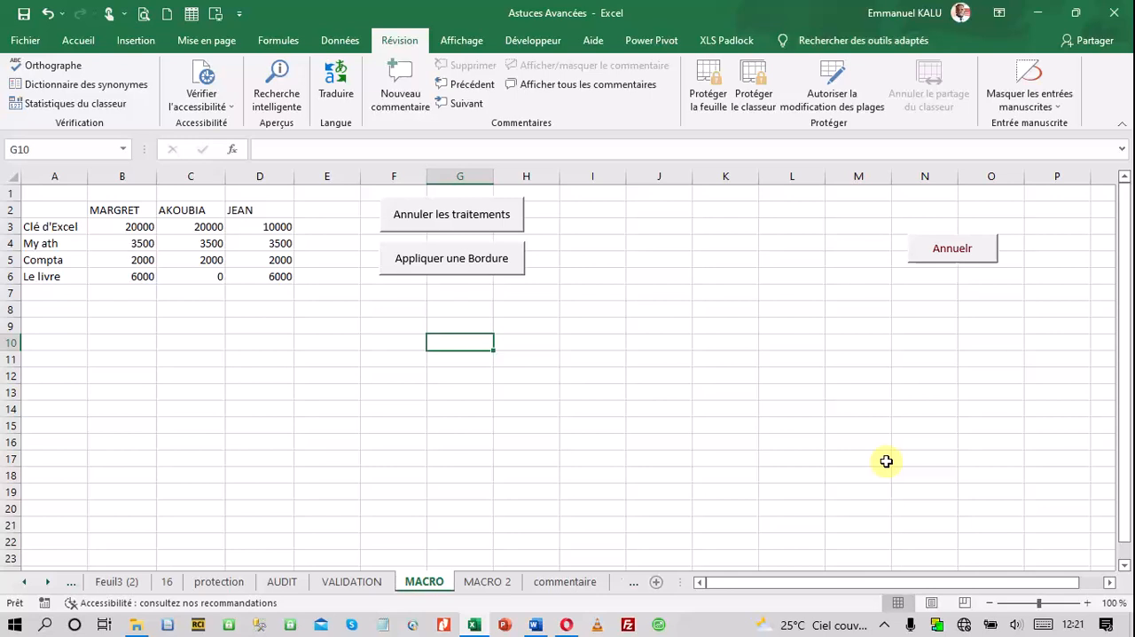
{"action": "left_click", "coordinate": [534, 42]}
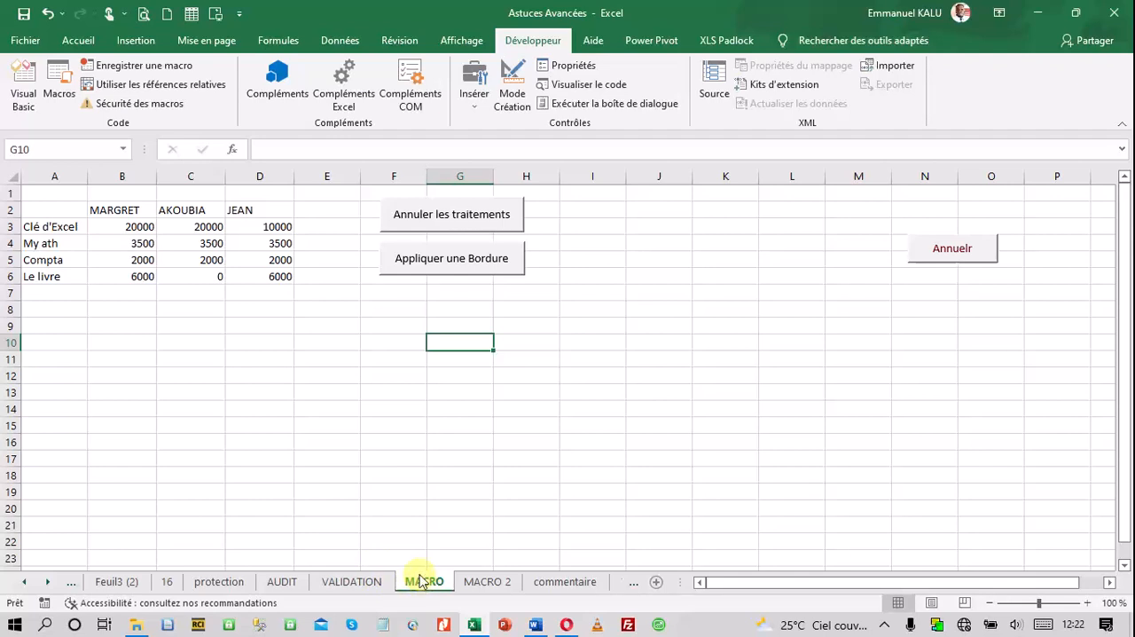
Switch to the Word course document, delete the redundant "votre de" from the first sentence of section 5.5.3, and save
{"action": "left_click", "coordinate": [535, 624]}
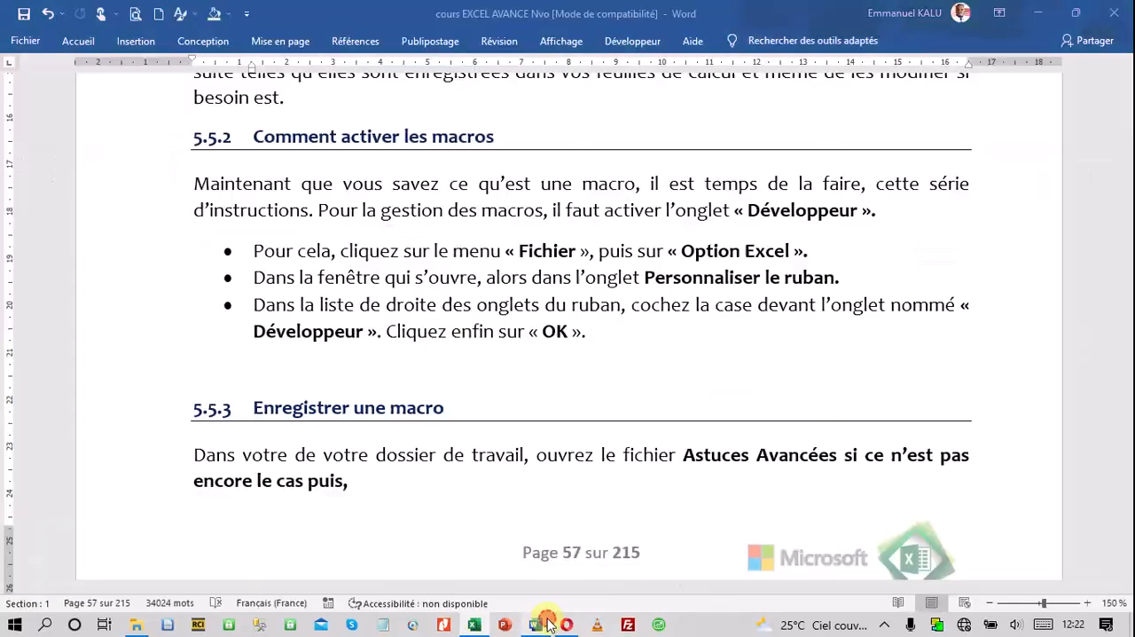
{"action": "scroll", "coordinate": [499, 463], "scroll_direction": "down", "scroll_amount": 5}
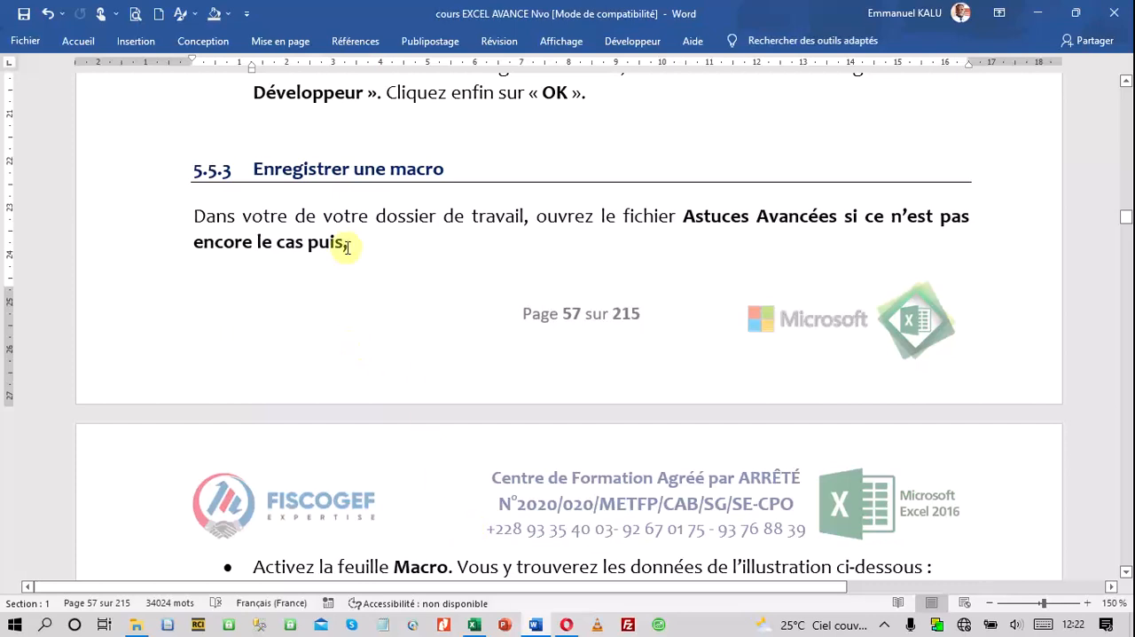
{"action": "left_click_drag", "start_coordinate": [322, 213], "coordinate": [255, 219]}
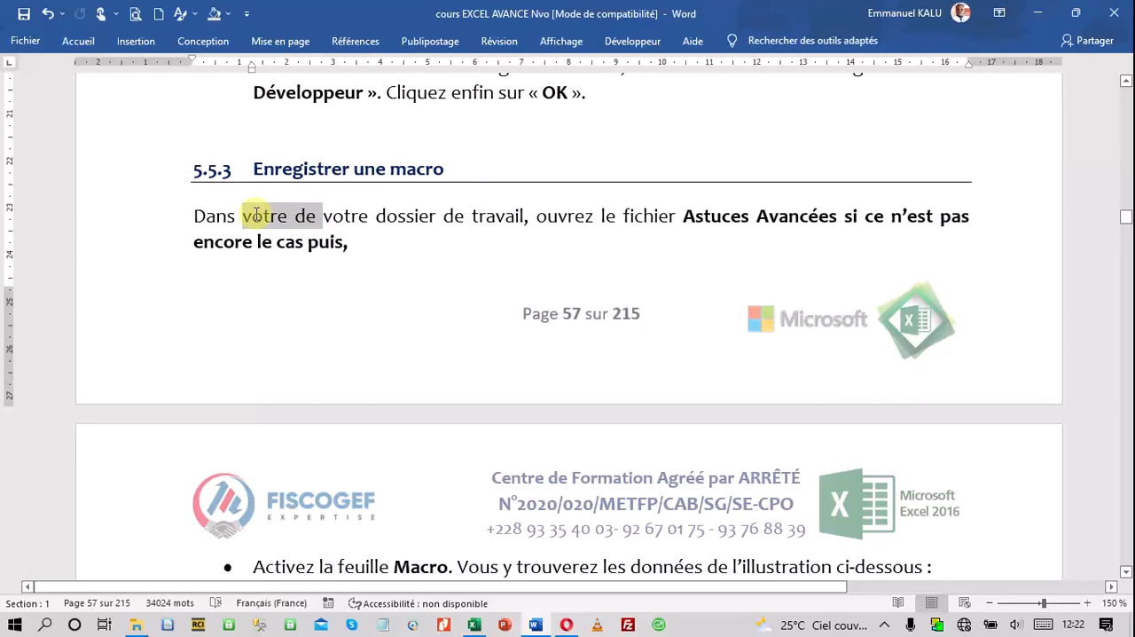
{"action": "key", "text": "Delete"}
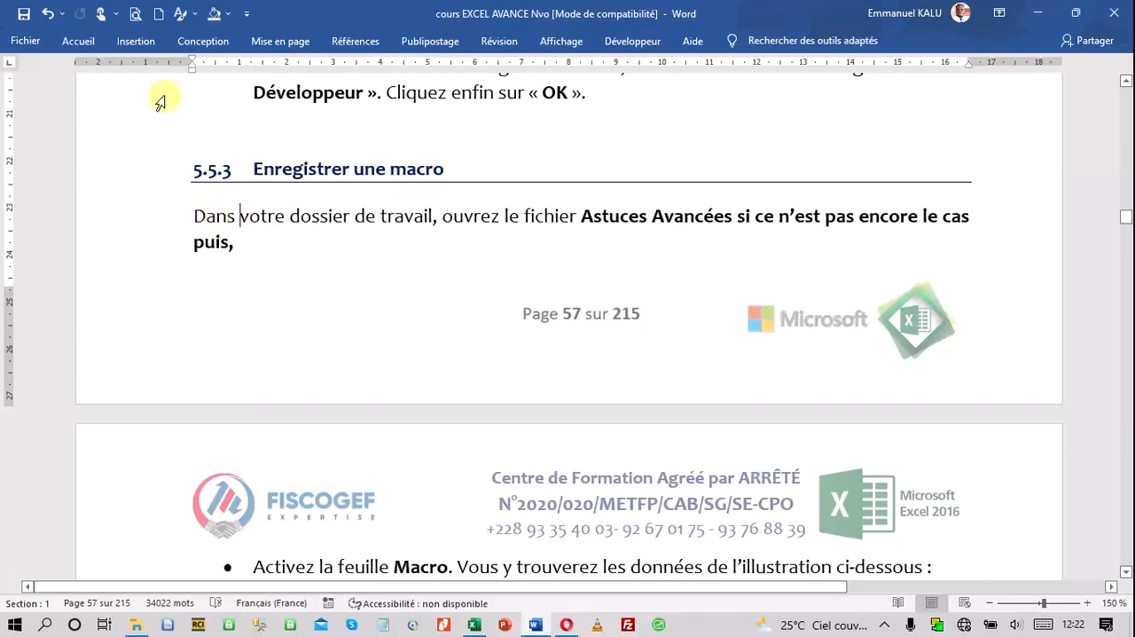
{"action": "left_click", "coordinate": [23, 13]}
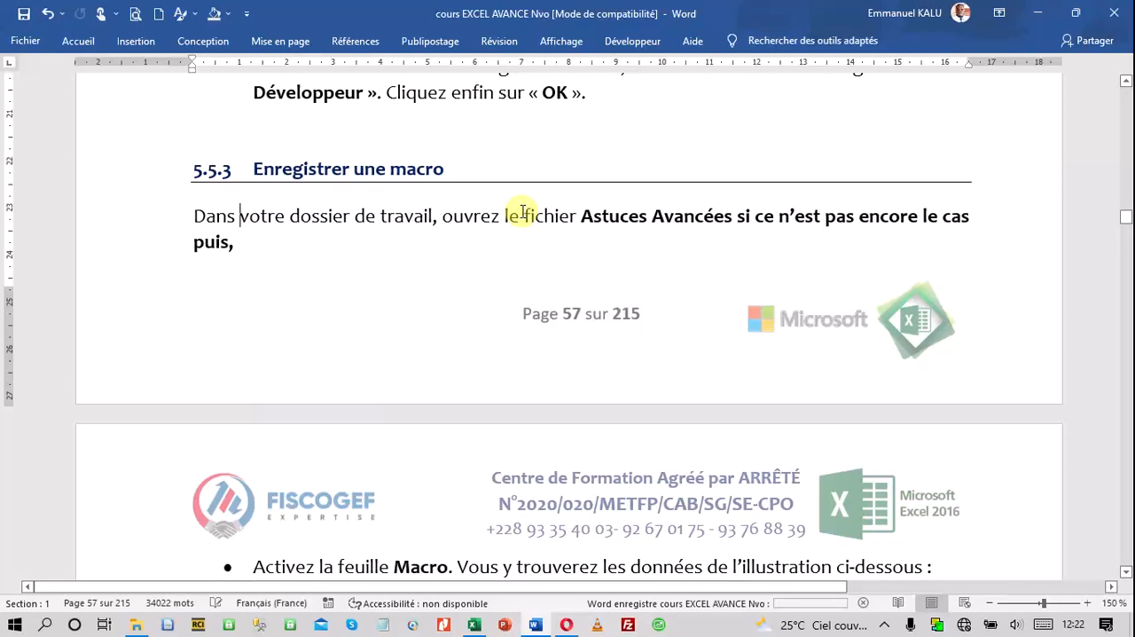
In the "Notre objectif" paragraph, insert "qui" before "permettra", change "automatique" to "automatiquement" before "le texte", and save the document
{"action": "scroll", "coordinate": [547, 281], "scroll_direction": "down", "scroll_amount": 1}
{"action": "scroll", "coordinate": [547, 281], "scroll_direction": "down", "scroll_amount": 1}
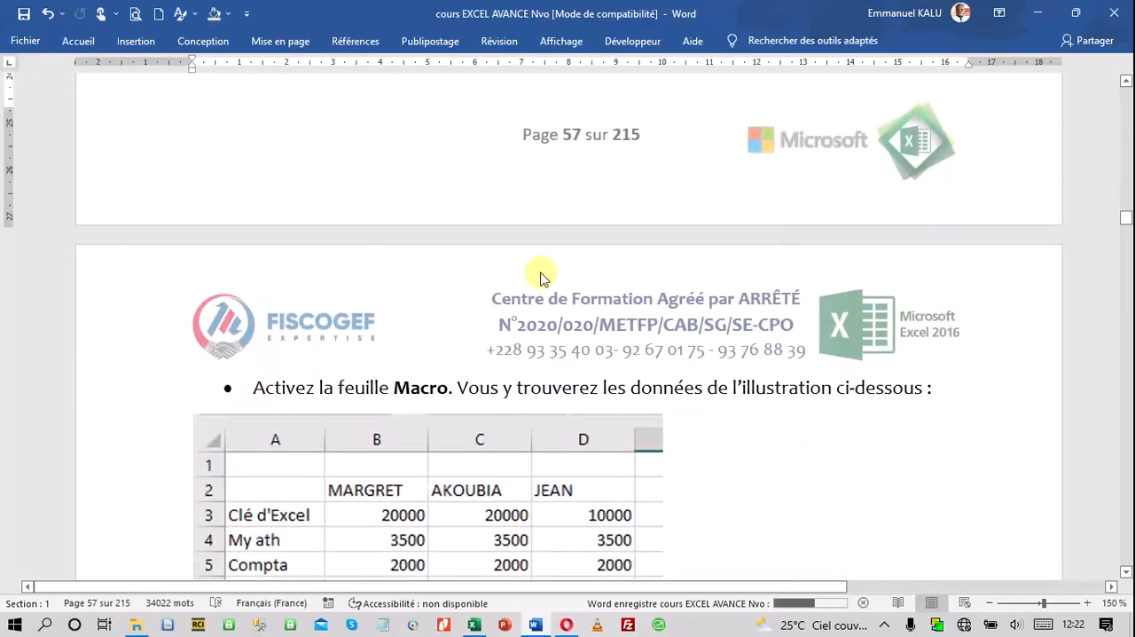
{"action": "left_click", "coordinate": [477, 625]}
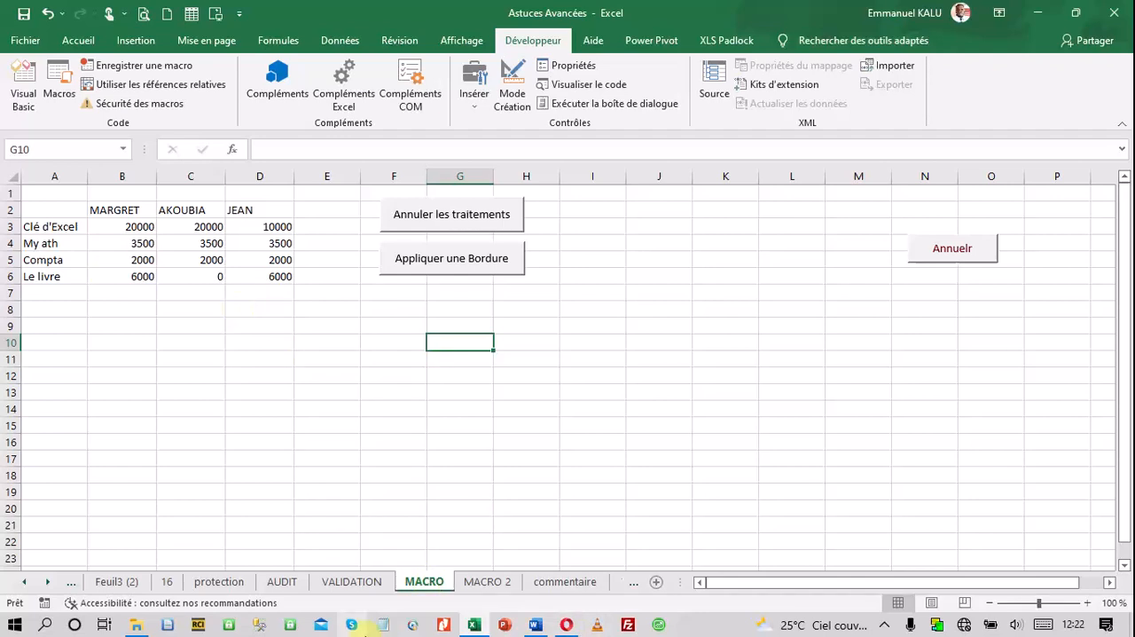
{"action": "left_click", "coordinate": [537, 626]}
{"action": "scroll", "coordinate": [399, 436], "scroll_direction": "down", "scroll_amount": 3}
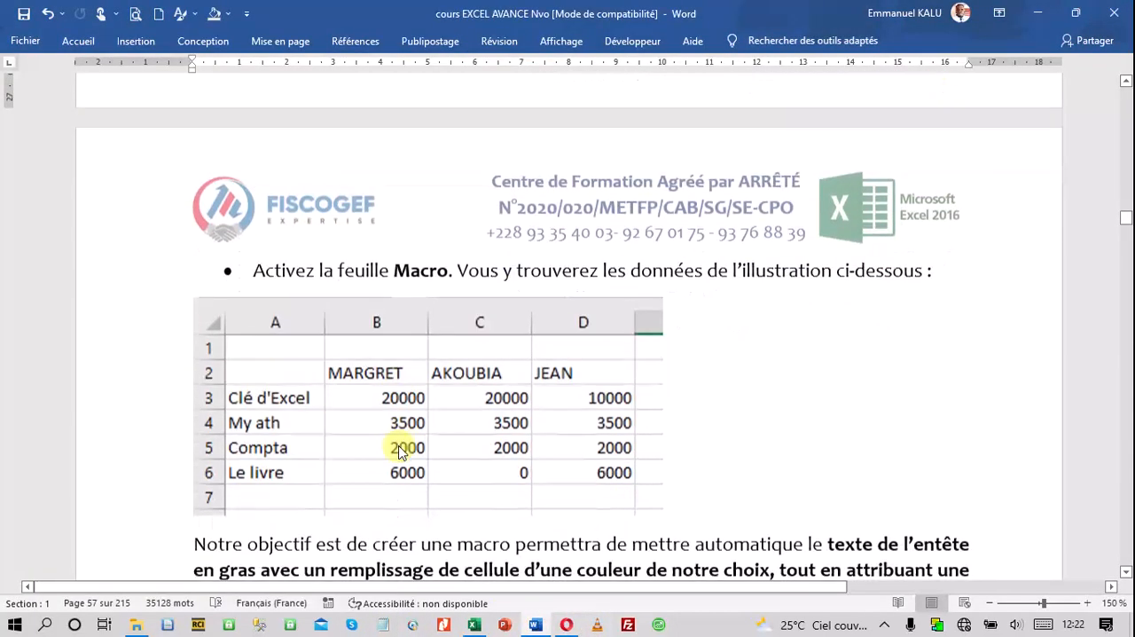
{"action": "scroll", "coordinate": [477, 462], "scroll_direction": "down", "scroll_amount": 3}
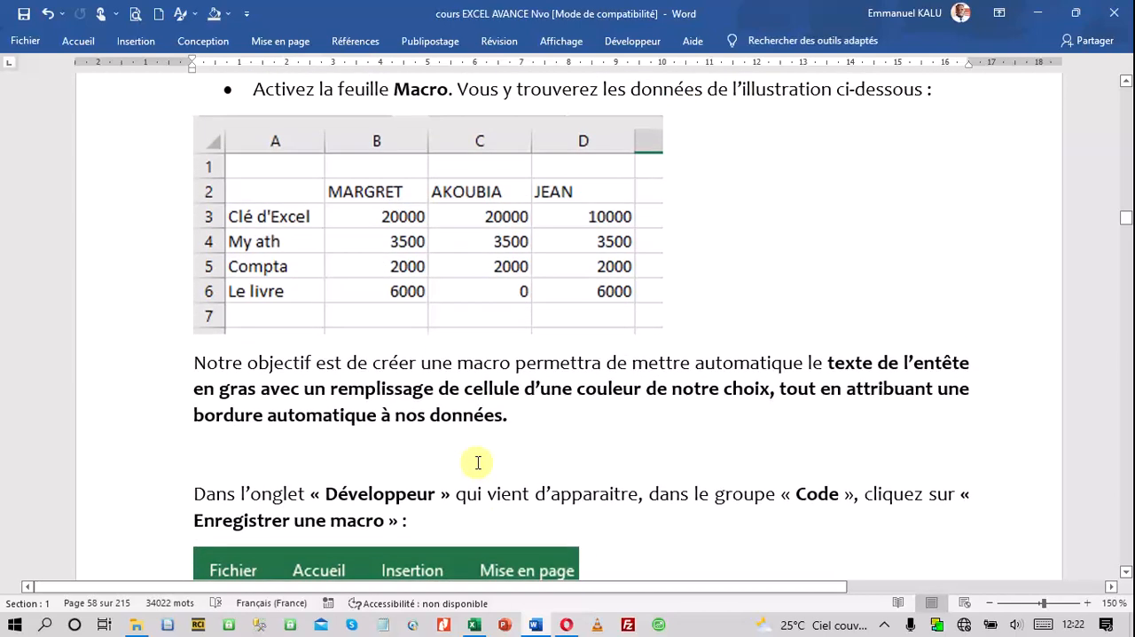
{"action": "left_click", "coordinate": [511, 365]}
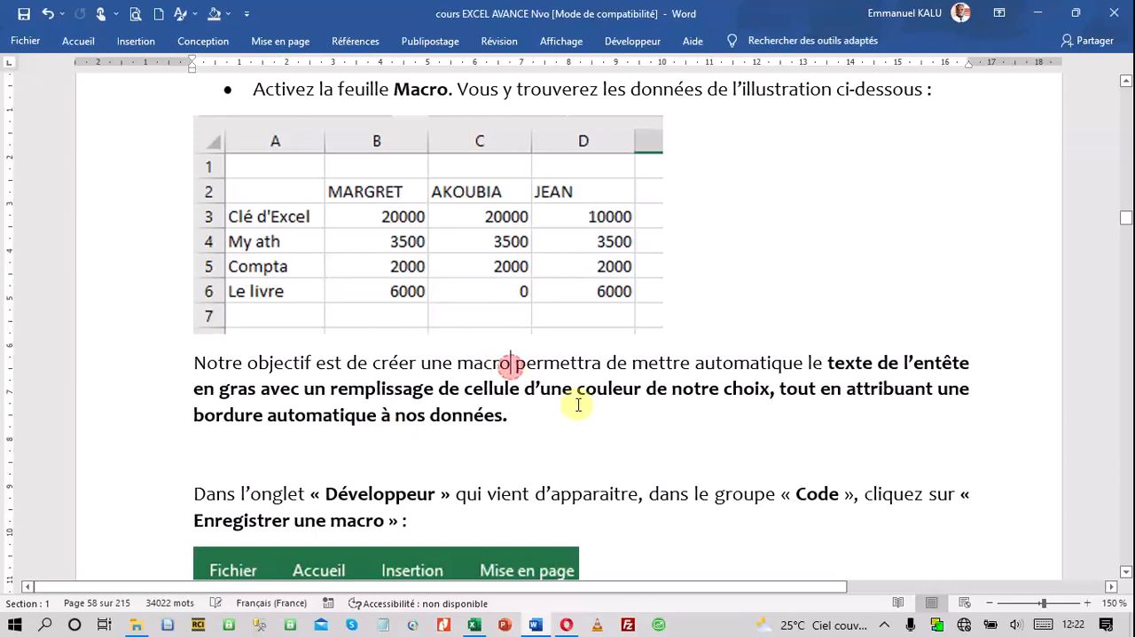
{"action": "type", "text": "qui"}
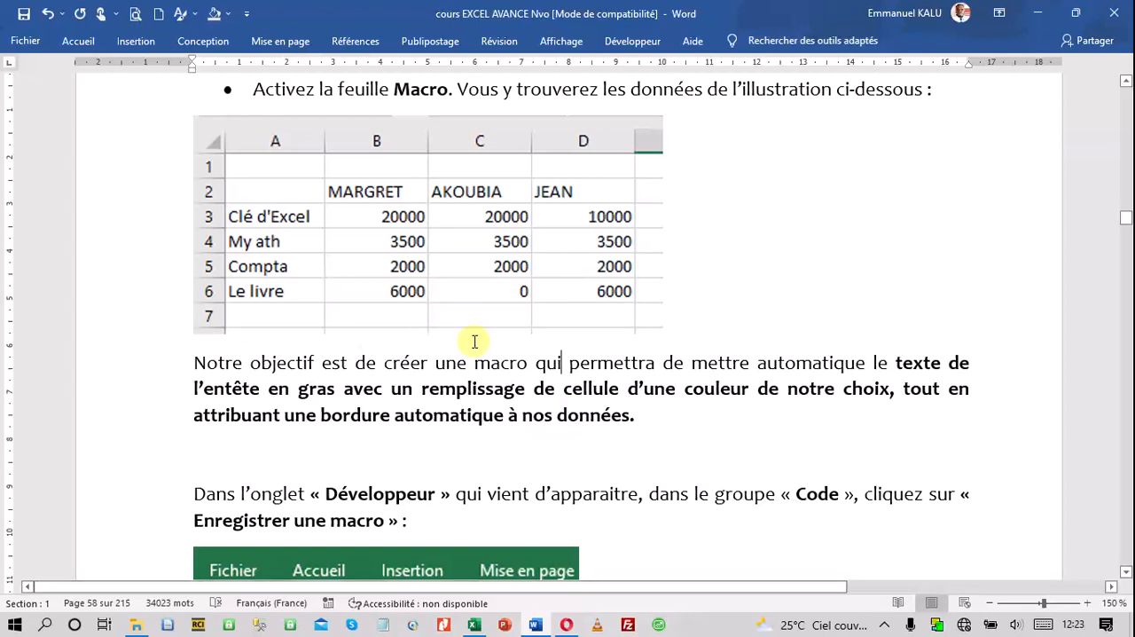
{"action": "left_click", "coordinate": [867, 362]}
{"action": "type", "text": "me"}
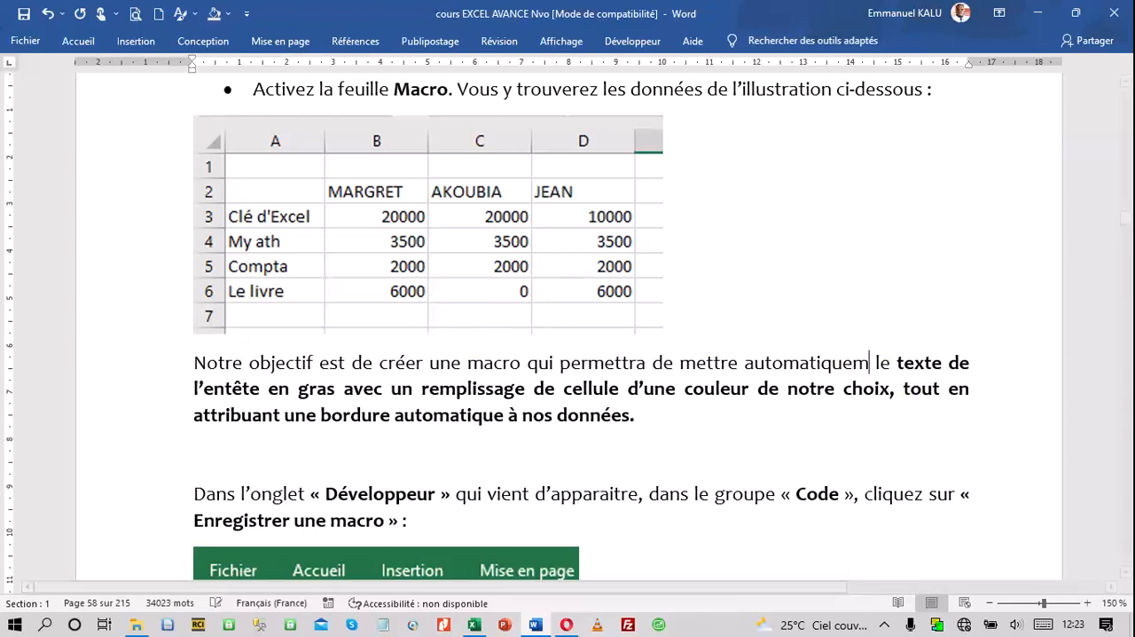
{"action": "type", "text": "nt"}
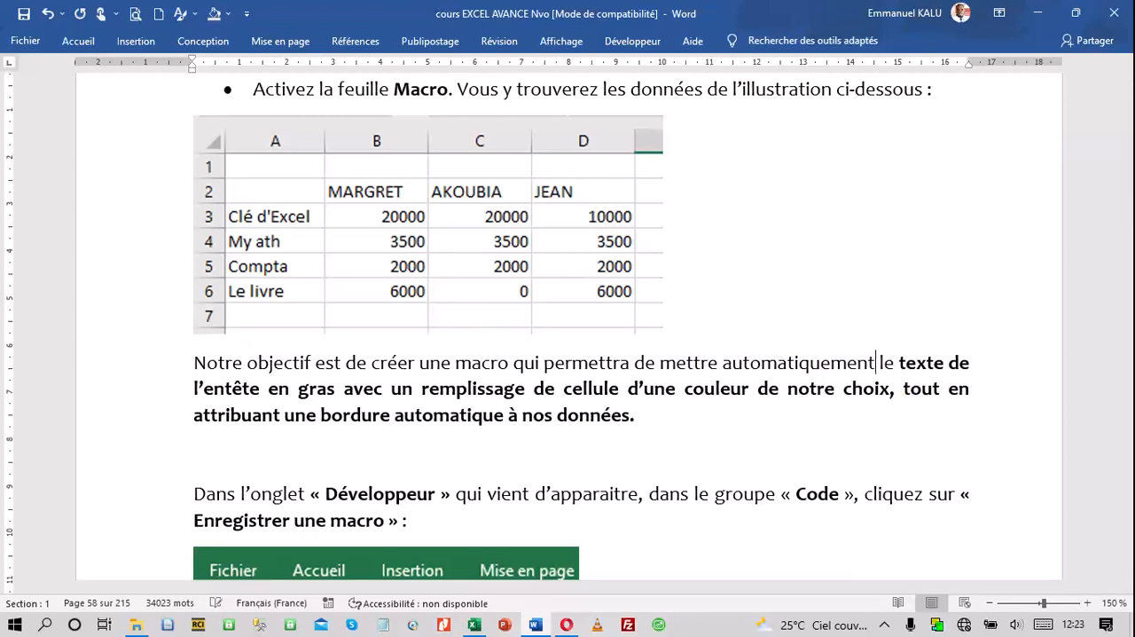
{"action": "left_click", "coordinate": [23, 14]}
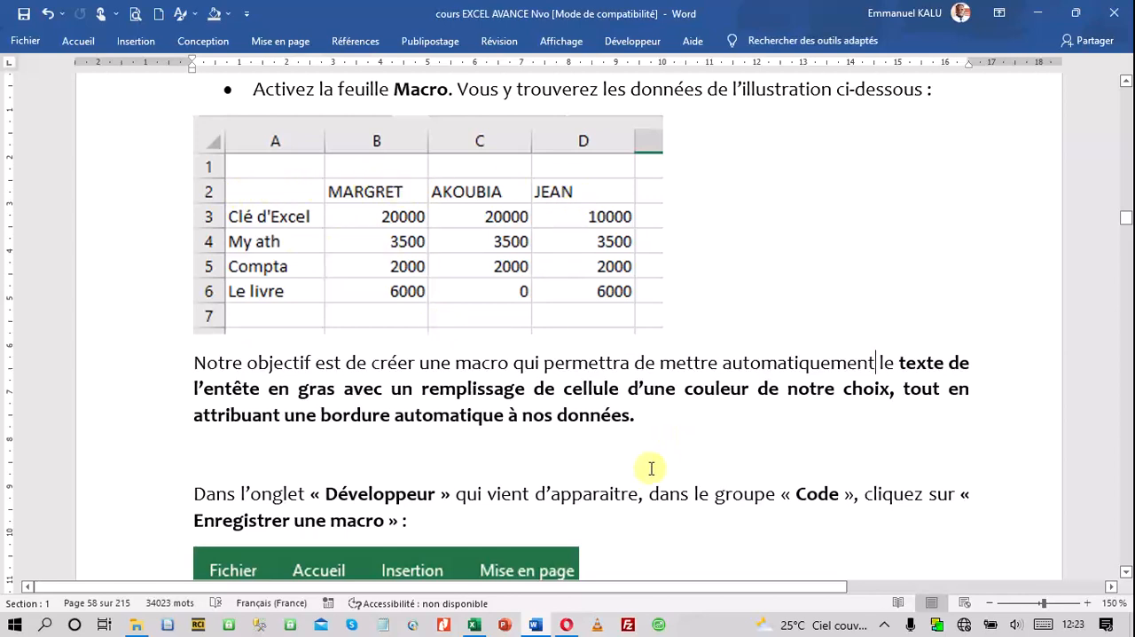
Switch to the Excel workbook, run the "Appliquer une Bordure" macro on the MACRO sheet, and select cell I6
{"action": "left_click", "coordinate": [474, 625]}
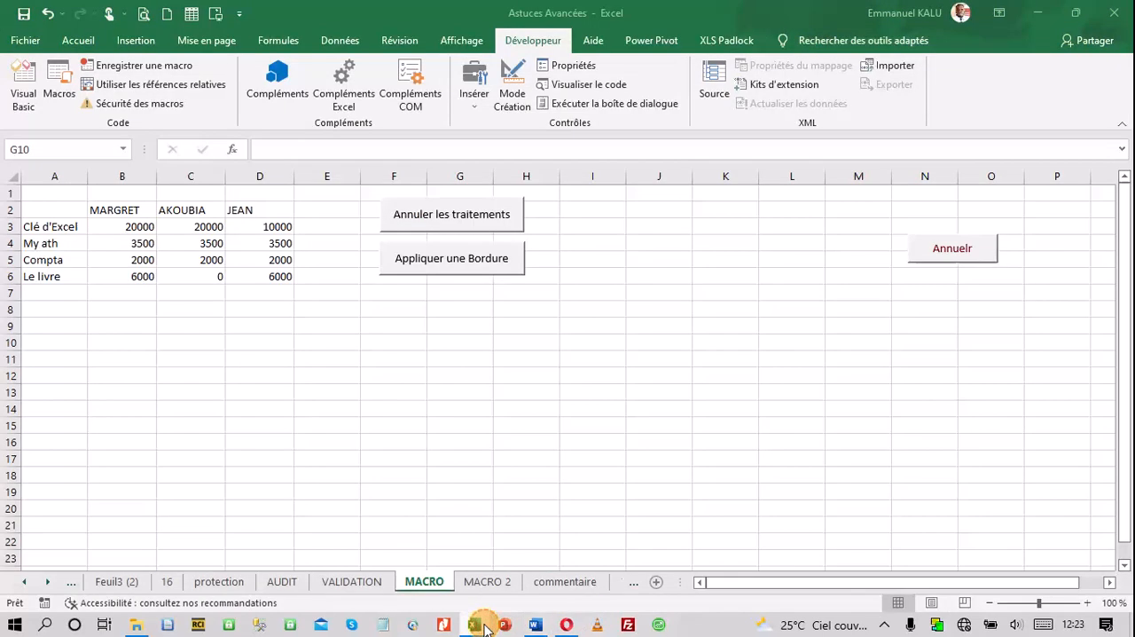
{"action": "left_click", "coordinate": [448, 264]}
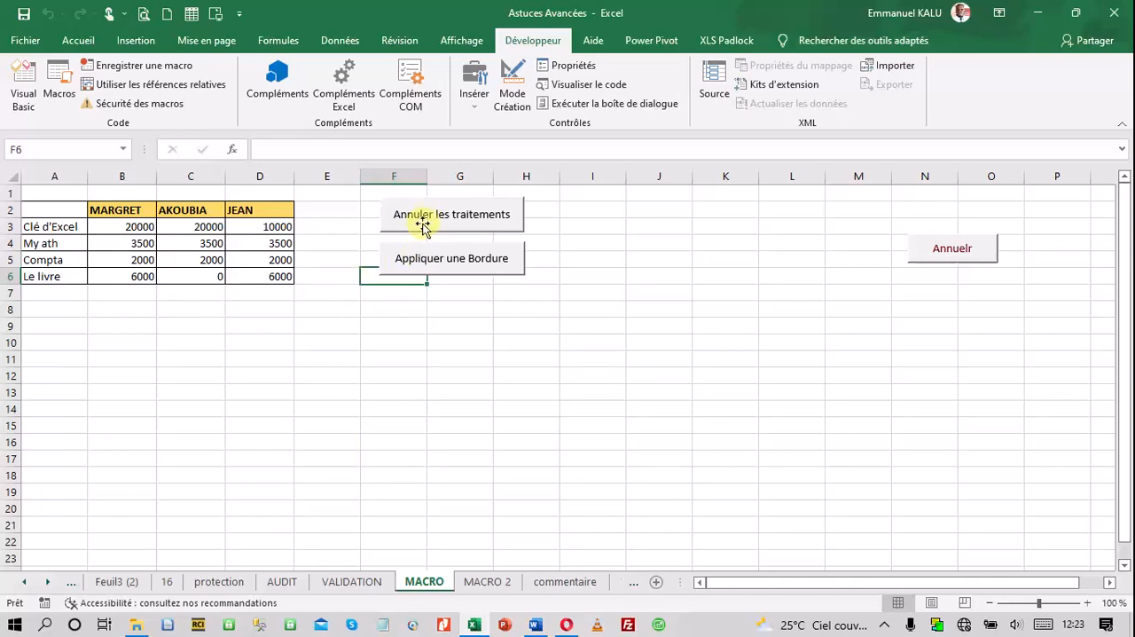
{"action": "left_click", "coordinate": [612, 276]}
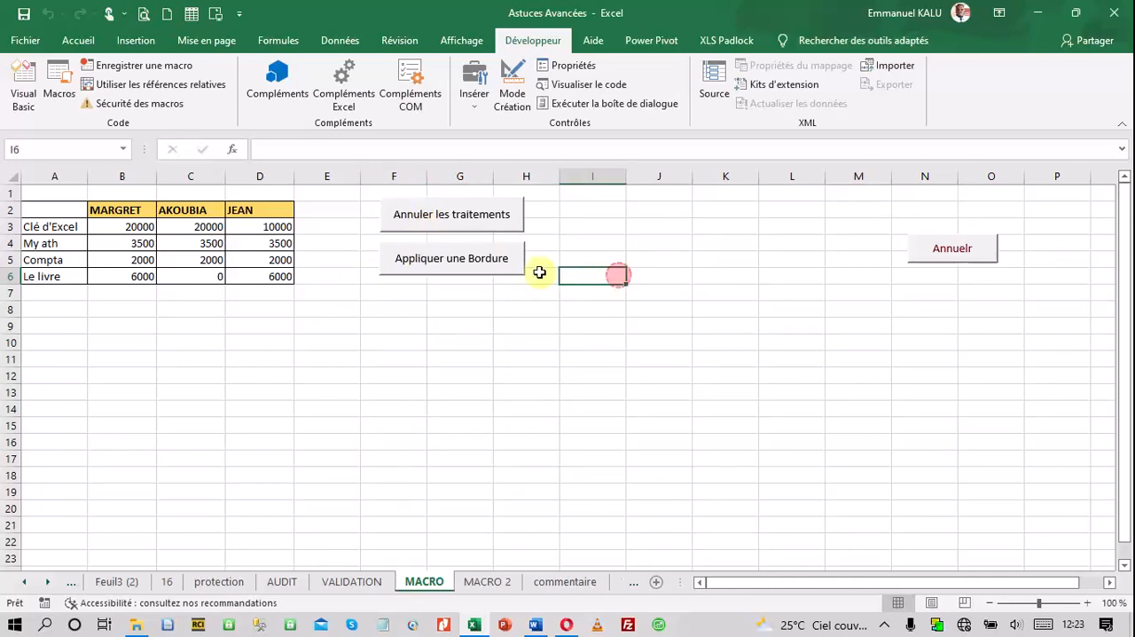
Inspect the macro assigned to the "Annuler les traitements" button, leaving the assignment as it is
{"action": "right_click", "coordinate": [498, 222]}
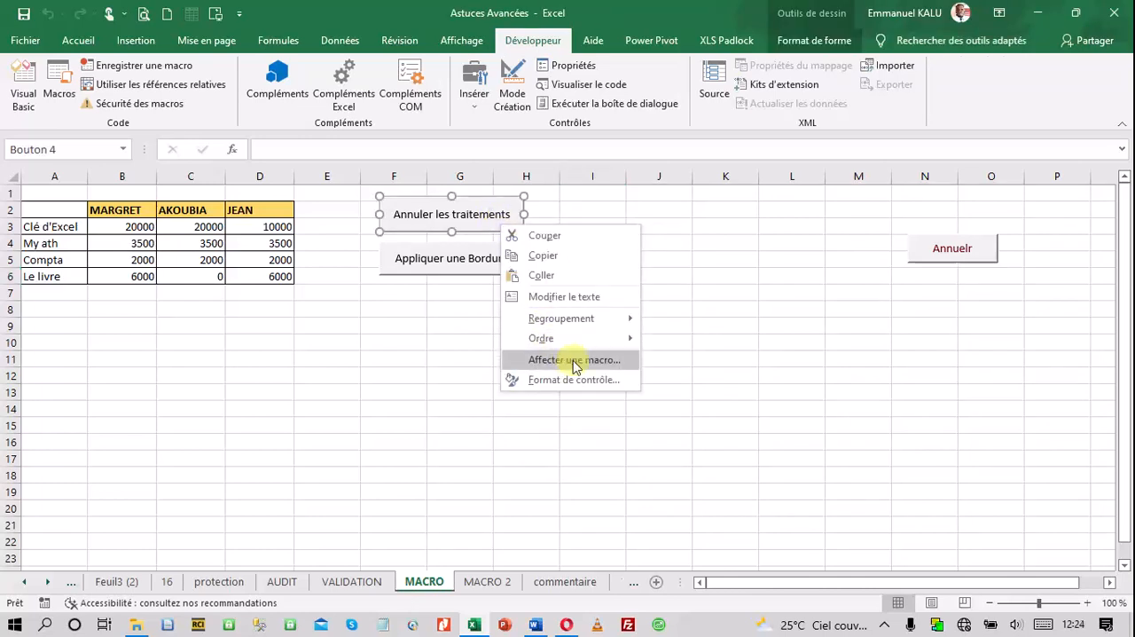
{"action": "left_click", "coordinate": [724, 348]}
{"action": "left_click", "coordinate": [457, 362]}
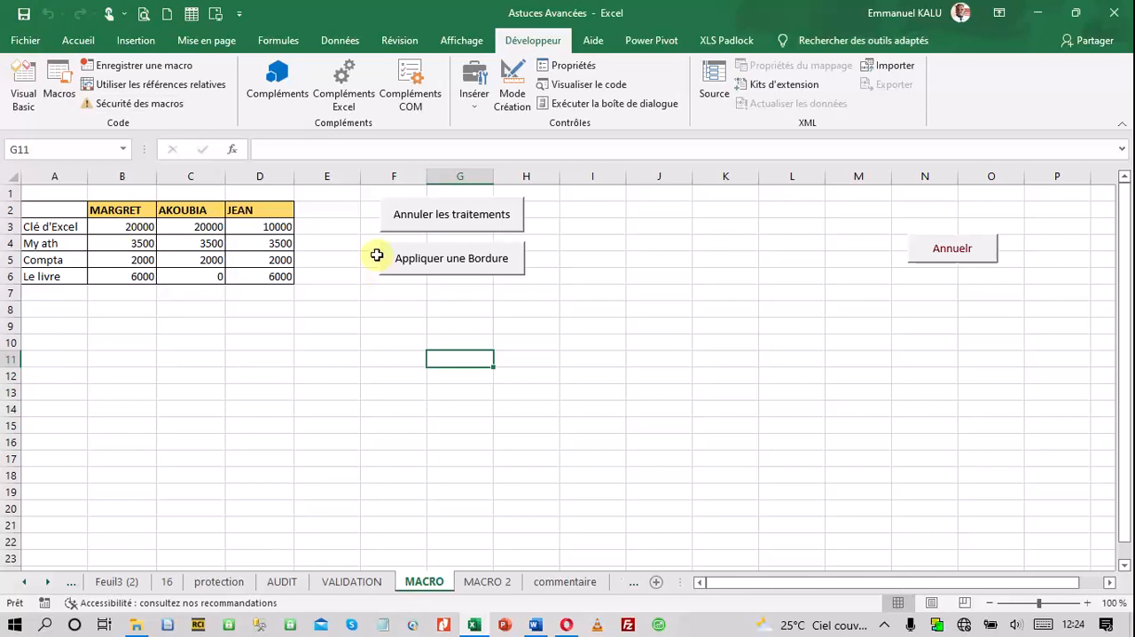
{"action": "right_click", "coordinate": [397, 220]}
{"action": "left_click", "coordinate": [448, 356]}
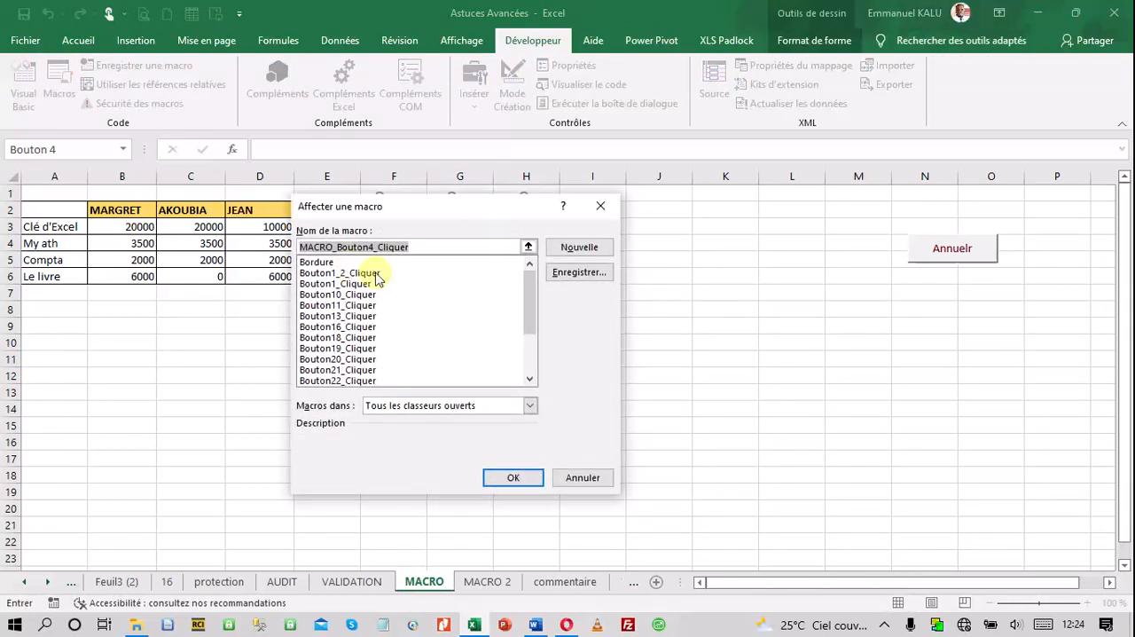
{"action": "mouse_move", "coordinate": [526, 284]}
{"action": "left_mouse_down"}
{"action": "mouse_move", "coordinate": [531, 359]}
{"action": "mouse_move", "coordinate": [524, 281]}
{"action": "left_mouse_up"}
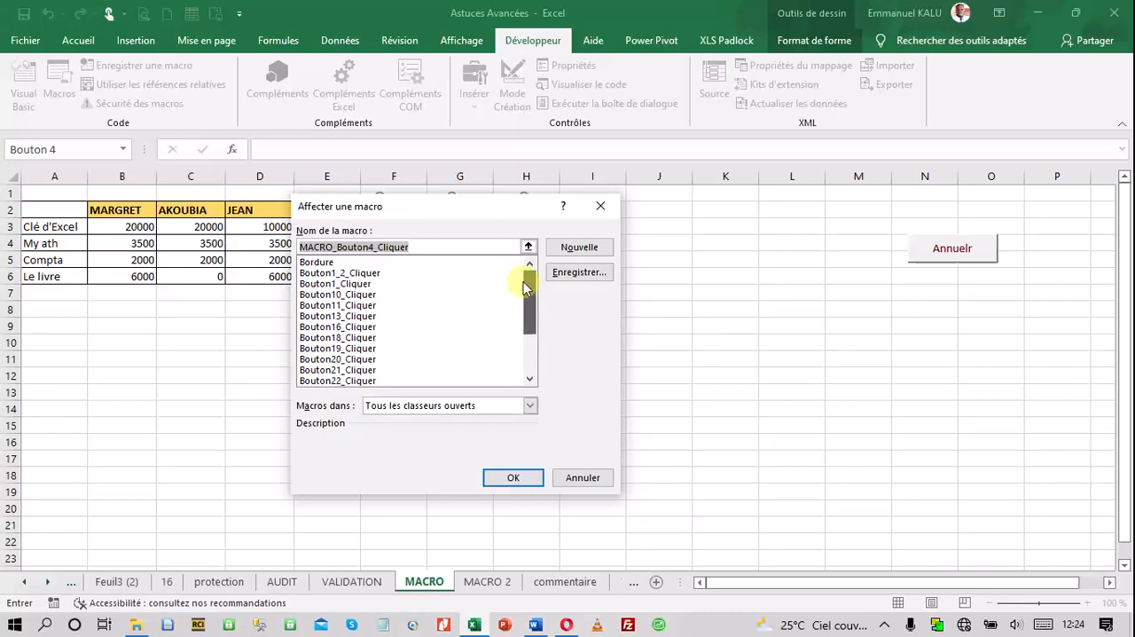
{"action": "left_click", "coordinate": [608, 208]}
Clear only the formatting from the table range A2:D6 on the MACRO sheet
{"action": "left_click_drag", "start_coordinate": [56, 211], "coordinate": [275, 276]}
{"action": "left_click", "coordinate": [78, 40]}
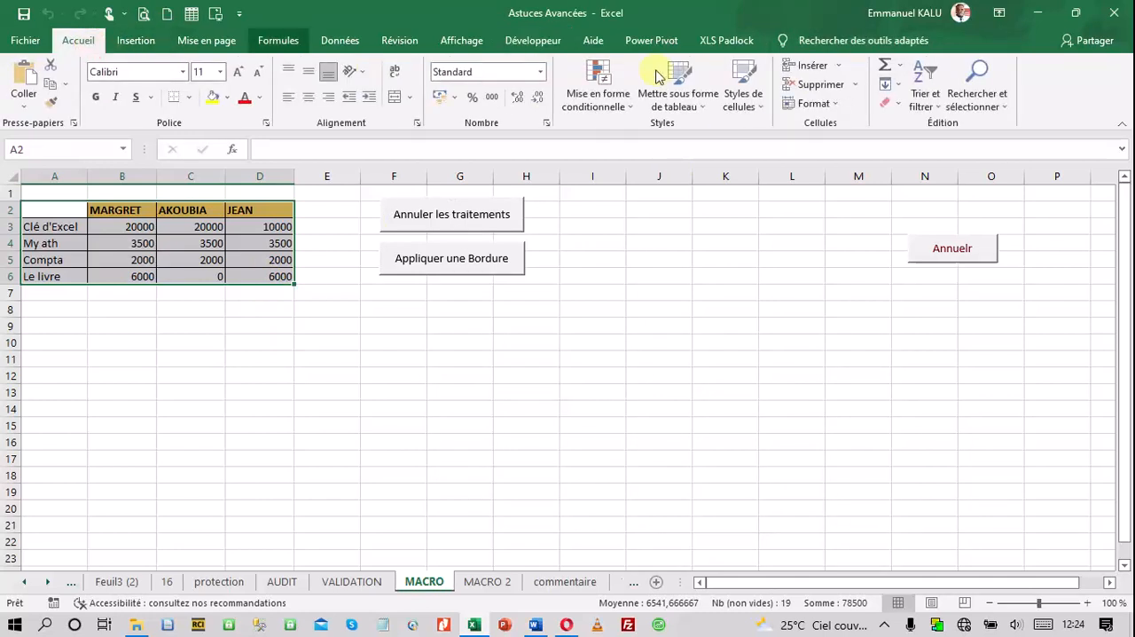
{"action": "left_click", "coordinate": [435, 267]}
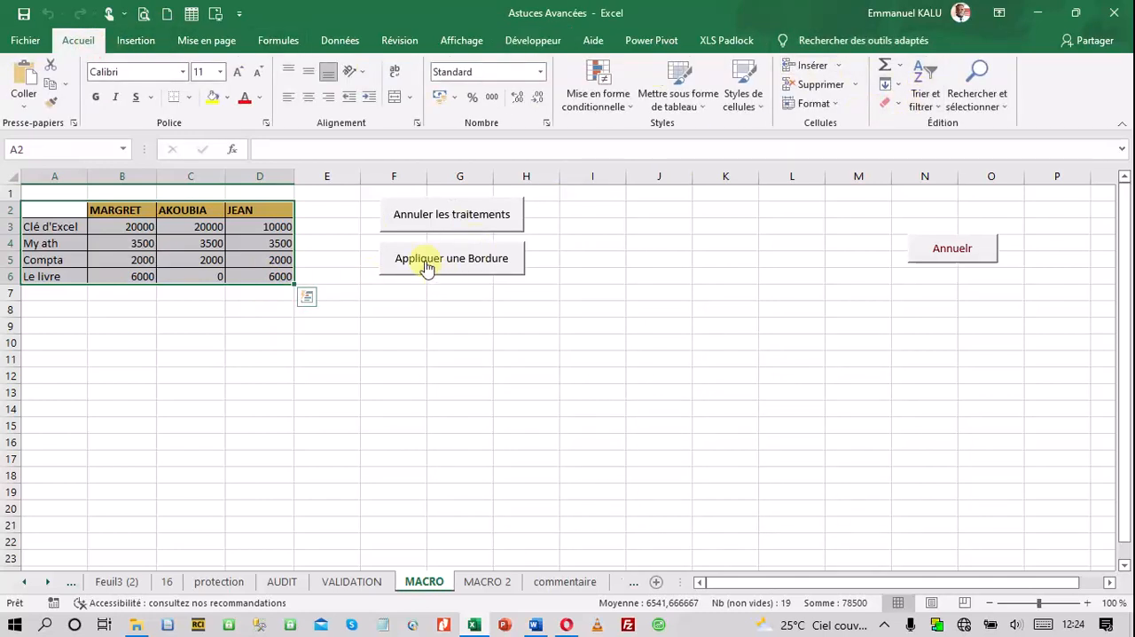
{"action": "left_click", "coordinate": [44, 211]}
{"action": "left_click_drag", "start_coordinate": [88, 226], "coordinate": [263, 275]}
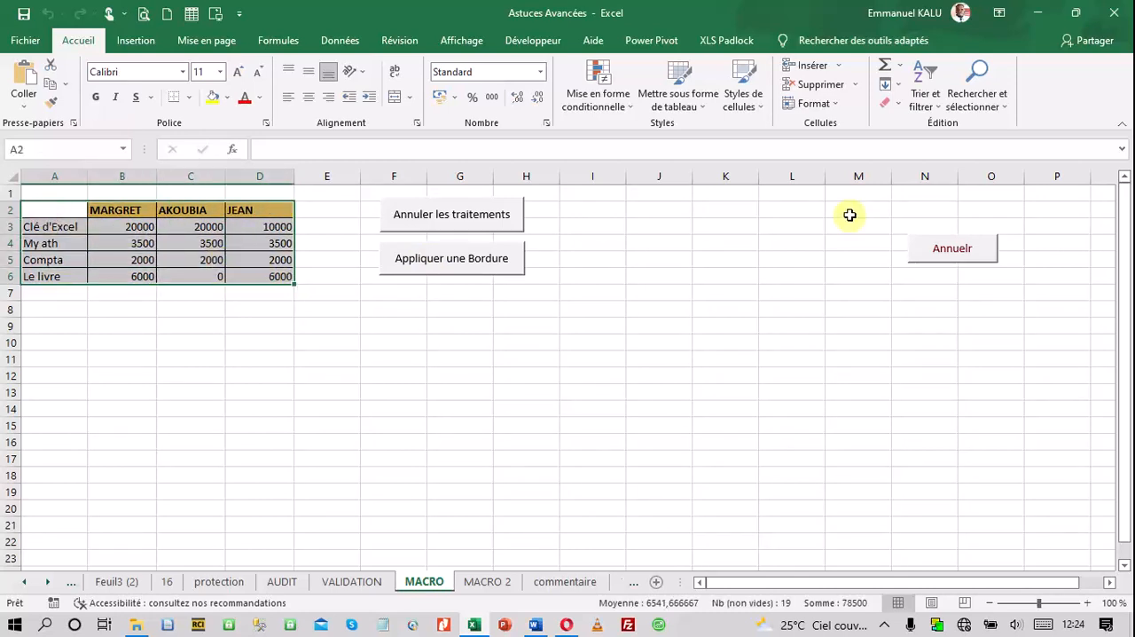
{"action": "left_click", "coordinate": [903, 107]}
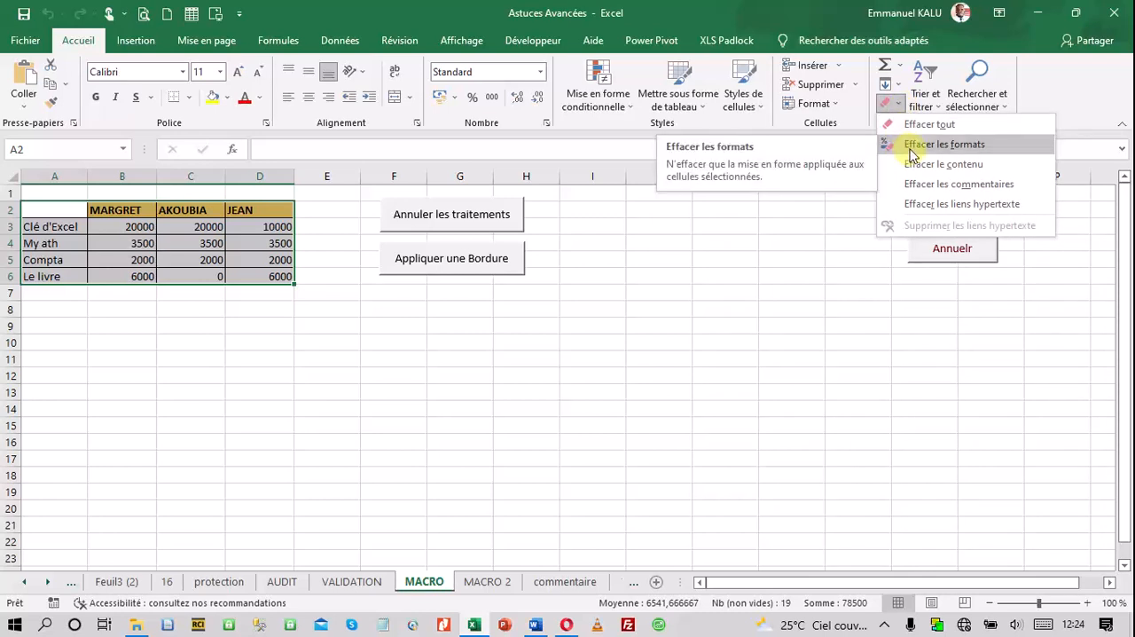
{"action": "left_click", "coordinate": [909, 146]}
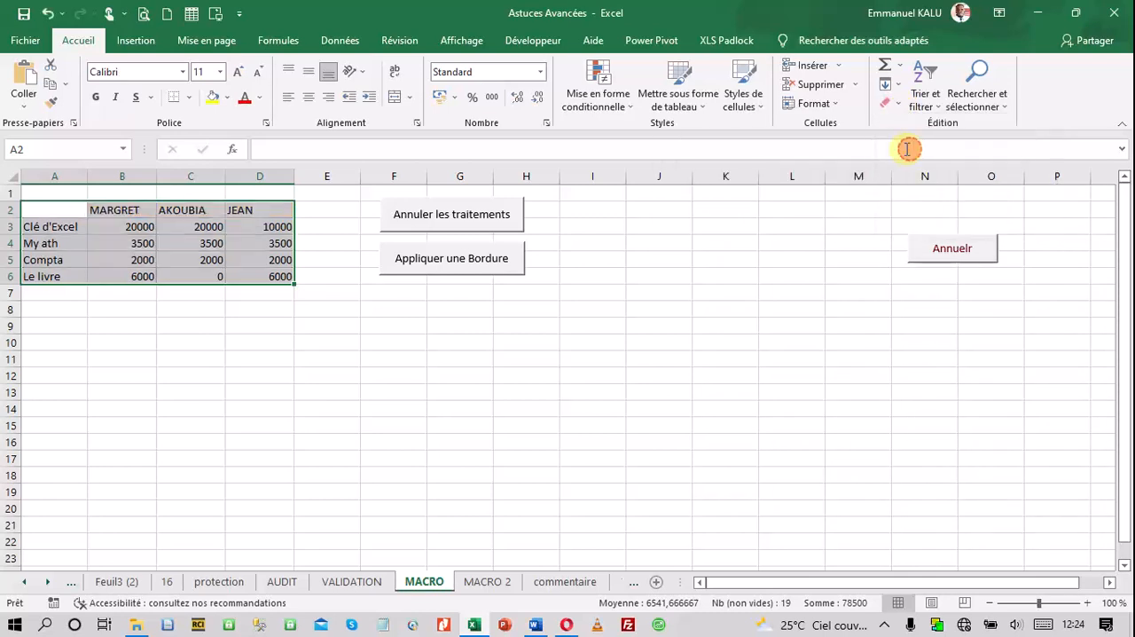
{"action": "left_click", "coordinate": [572, 379]}
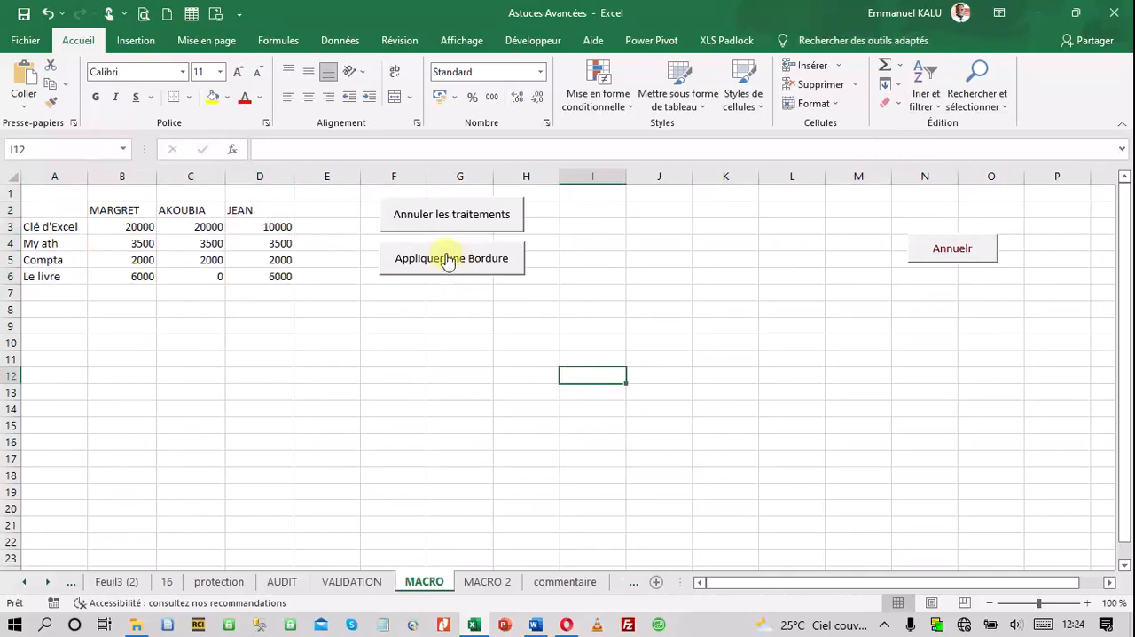
Duplicate the "Annuler les traitements" and "Appliquer une Bordure" buttons farther from the table, around columns I to K
{"action": "left_click_drag", "start_coordinate": [445, 229], "coordinate": [660, 230]}
{"action": "left_click_drag", "start_coordinate": [477, 268], "coordinate": [703, 272]}
{"action": "left_click", "coordinate": [711, 330]}
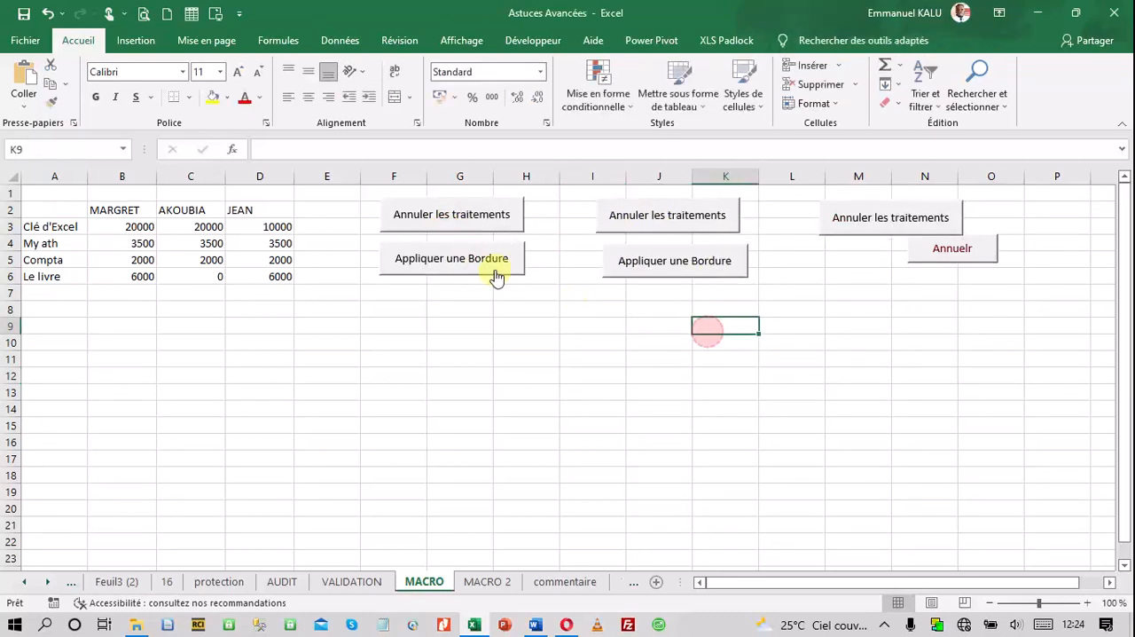
Delete the original "Appliquer une Bordure" and "Annuler les traitements" buttons and the extra "Annuler les traitements" copy near column M
{"action": "right_click", "coordinate": [491, 262]}
{"action": "left_click", "coordinate": [343, 369]}
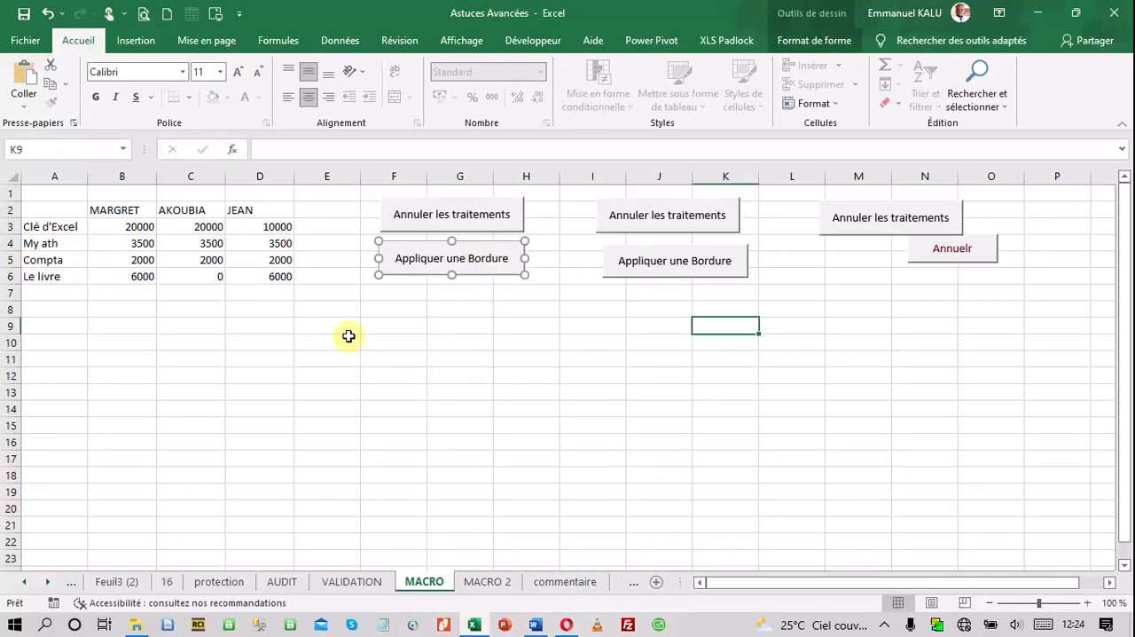
{"action": "key", "text": "Escape"}
{"action": "right_click", "coordinate": [422, 229]}
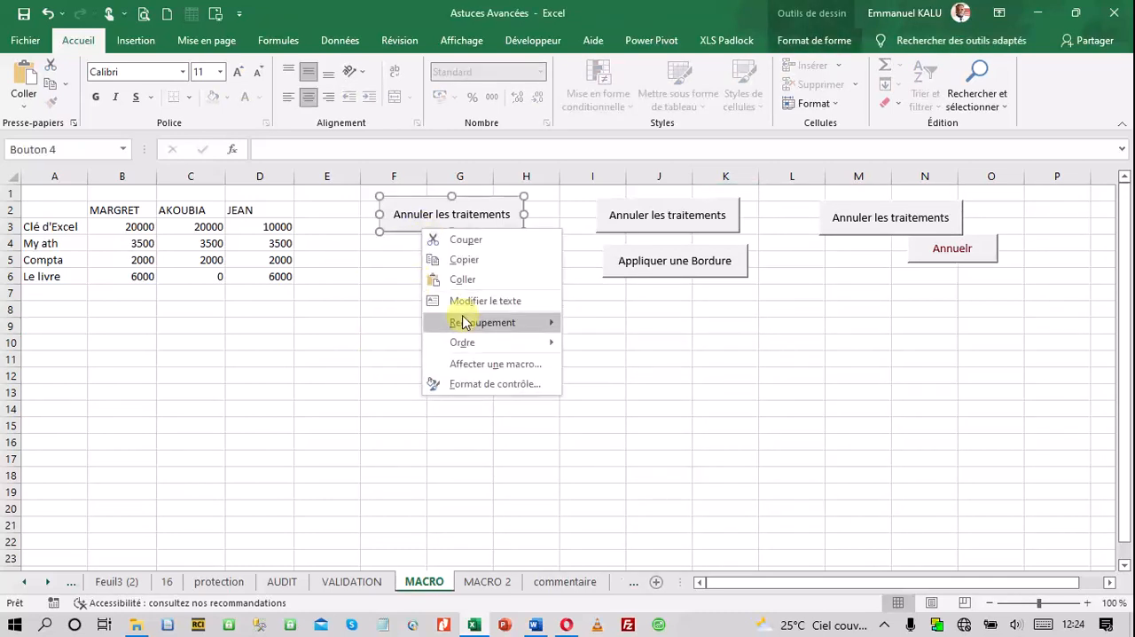
{"action": "left_click", "coordinate": [635, 398]}
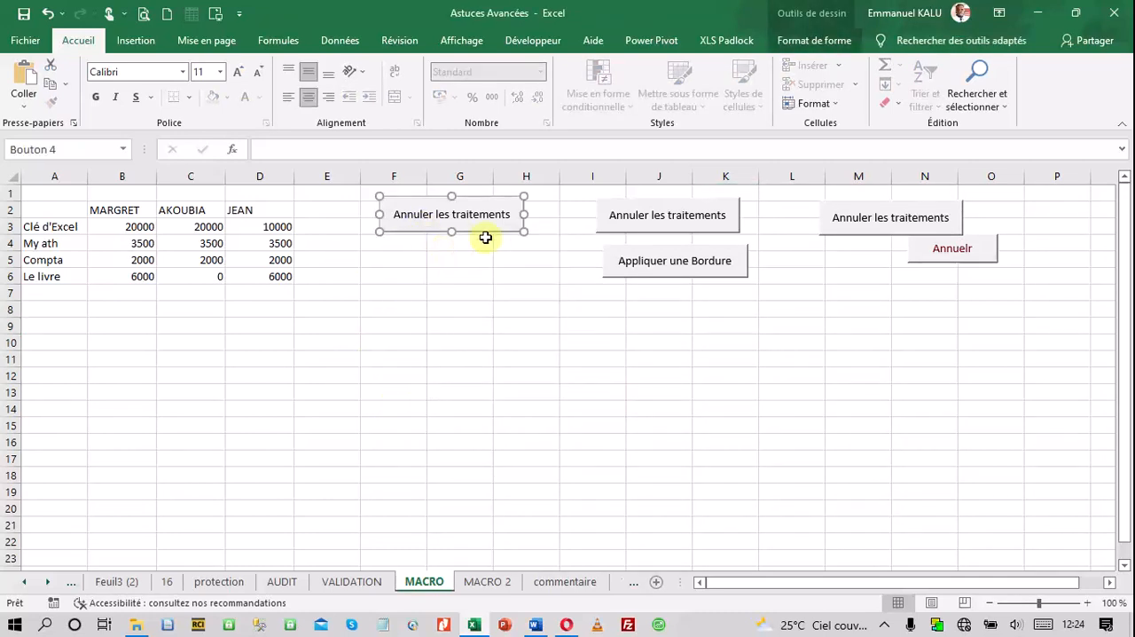
{"action": "key", "text": "Delete"}
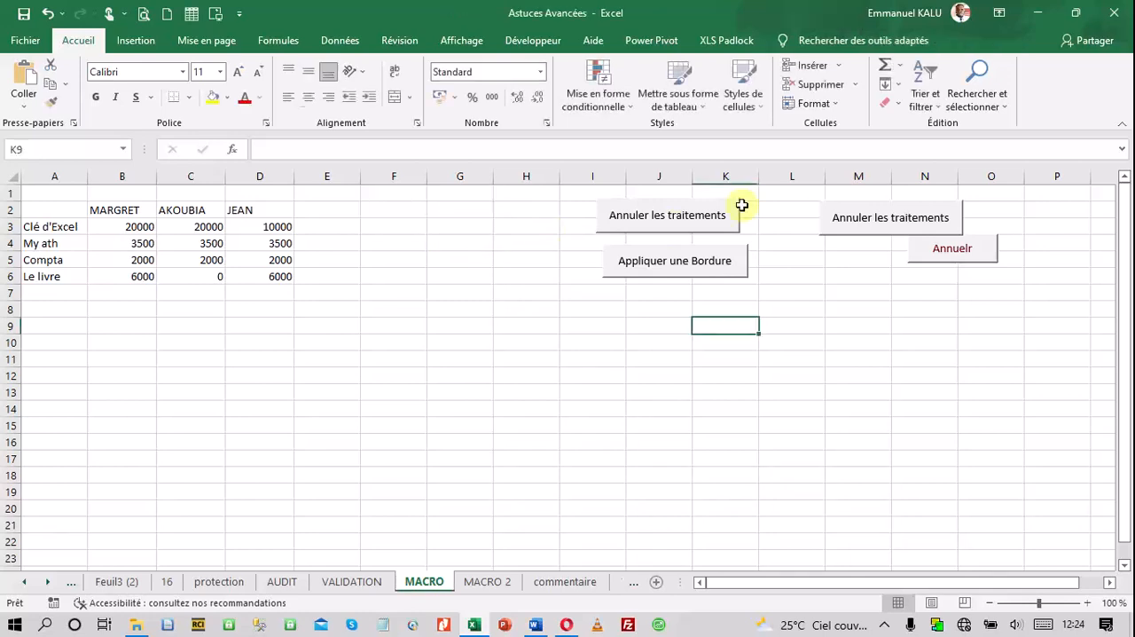
{"action": "left_click", "coordinate": [857, 233]}
{"action": "key", "text": "Delete"}
{"action": "left_click", "coordinate": [783, 308]}
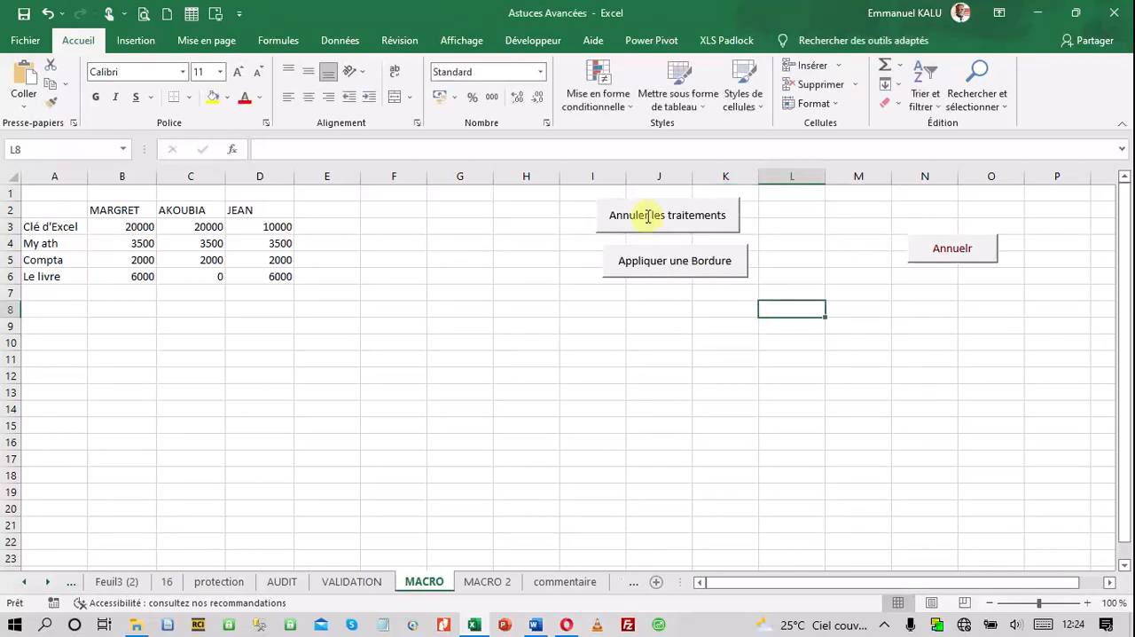
Shift the remaining "Annuler les traitements" button slightly toward column K, above the "Appliquer une Bordure" button
{"action": "left_click_drag", "start_coordinate": [645, 222], "coordinate": [657, 227]}
{"action": "left_click", "coordinate": [674, 275]}
{"action": "right_click", "coordinate": [674, 275]}
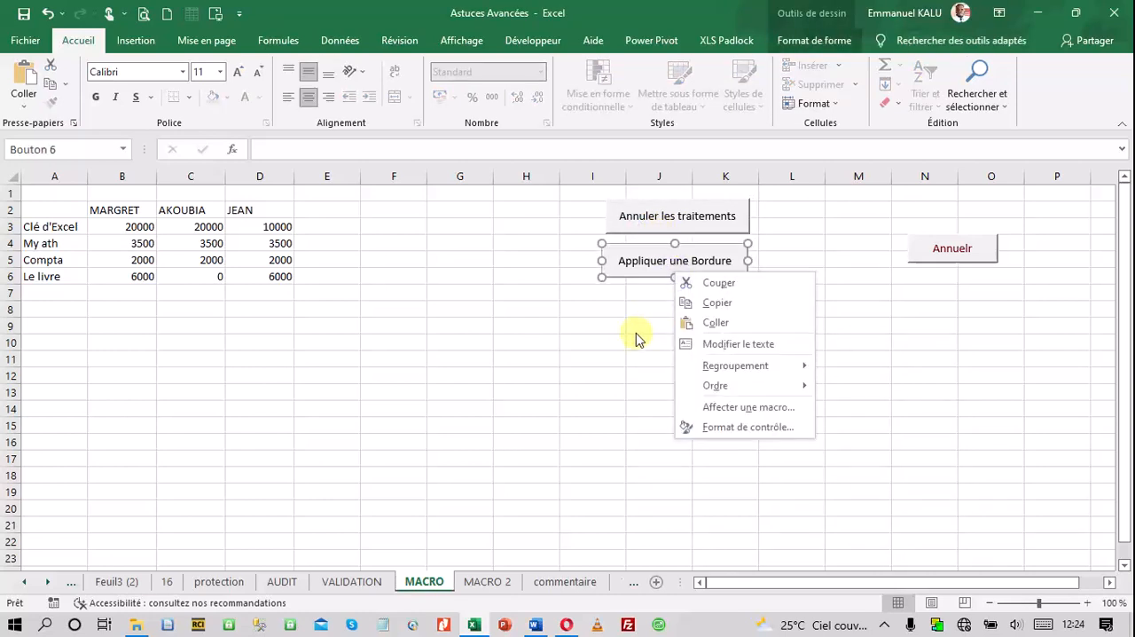
{"action": "left_click", "coordinate": [638, 276]}
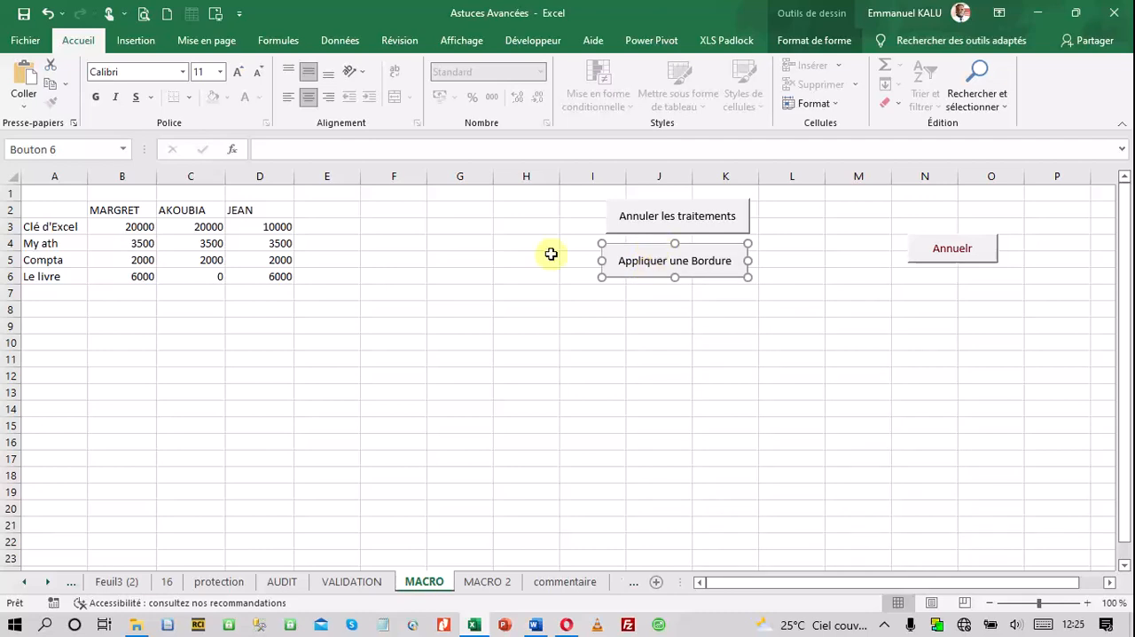
{"action": "left_click", "coordinate": [488, 258]}
{"action": "left_click", "coordinate": [500, 289]}
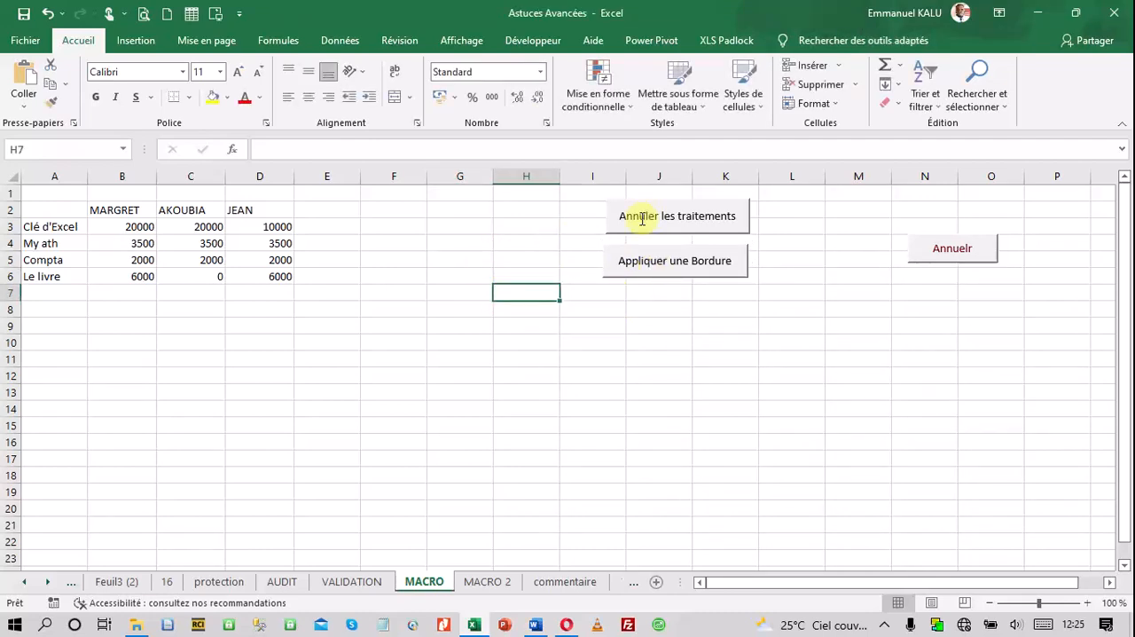
Nudge both buttons toward column K, undo the accidental duplicates, and align "Annuler les traitements" with "Appliquer une Bordure"
{"action": "left_click", "coordinate": [655, 272], "text": "ctrl"}
{"action": "left_click_drag", "start_coordinate": [659, 272], "coordinate": [672, 271]}
{"action": "left_click_drag", "start_coordinate": [667, 228], "coordinate": [682, 233]}
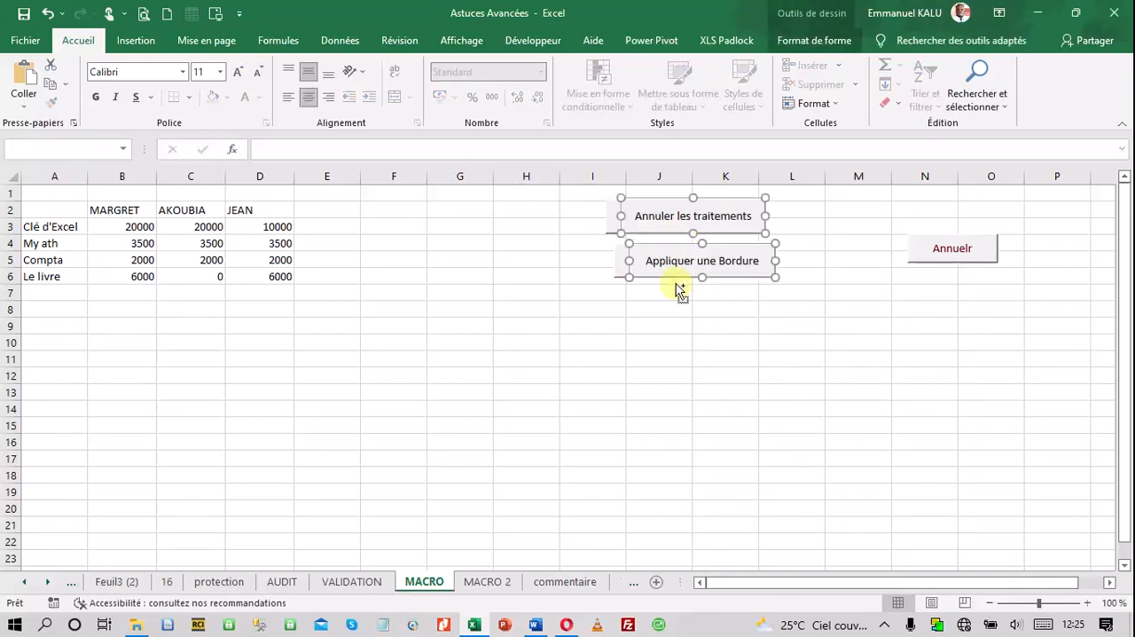
{"action": "key", "text": "ctrl+z"}
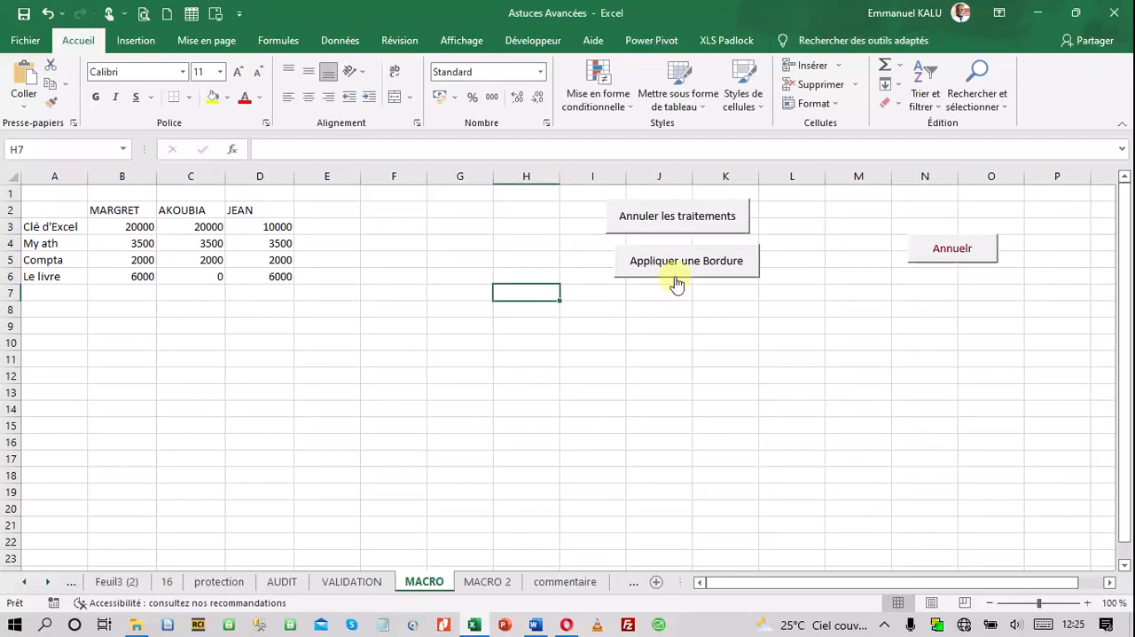
{"action": "left_click", "coordinate": [672, 231], "text": "ctrl"}
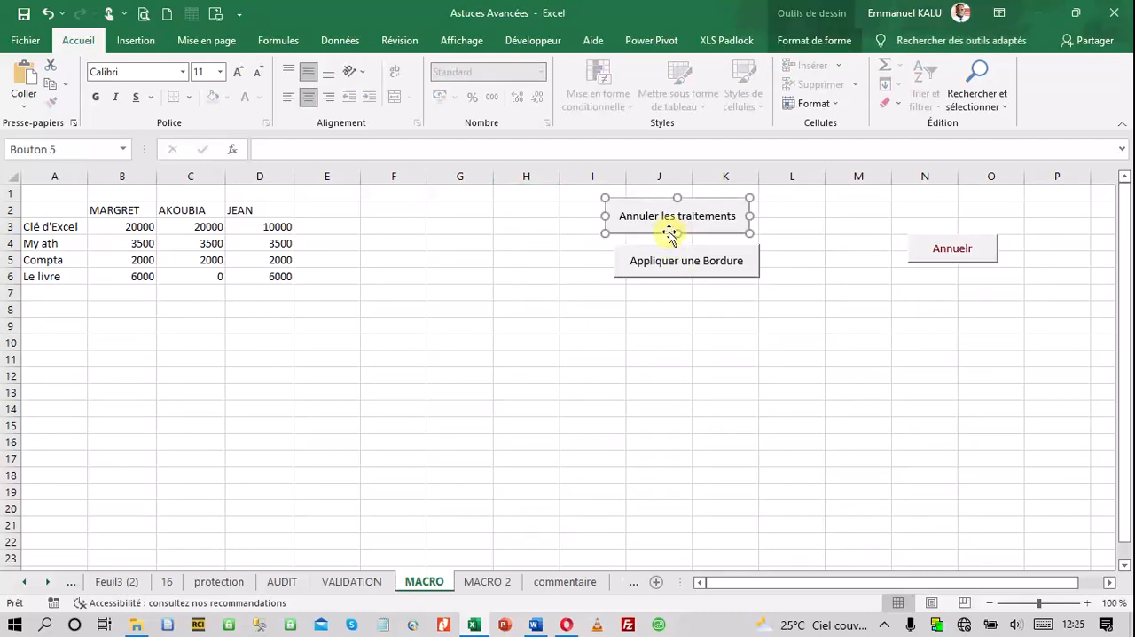
{"action": "left_click_drag", "start_coordinate": [671, 233], "coordinate": [677, 230]}
{"action": "left_click", "coordinate": [672, 342]}
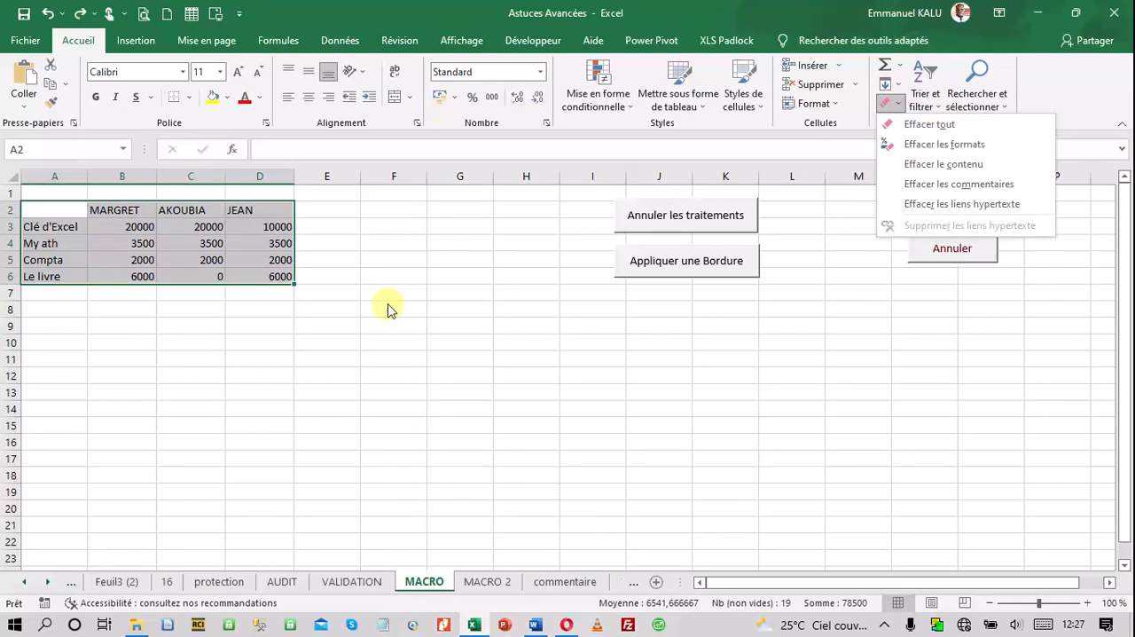
{"action": "left_click", "coordinate": [444, 388]}
{"action": "left_click", "coordinate": [445, 339]}
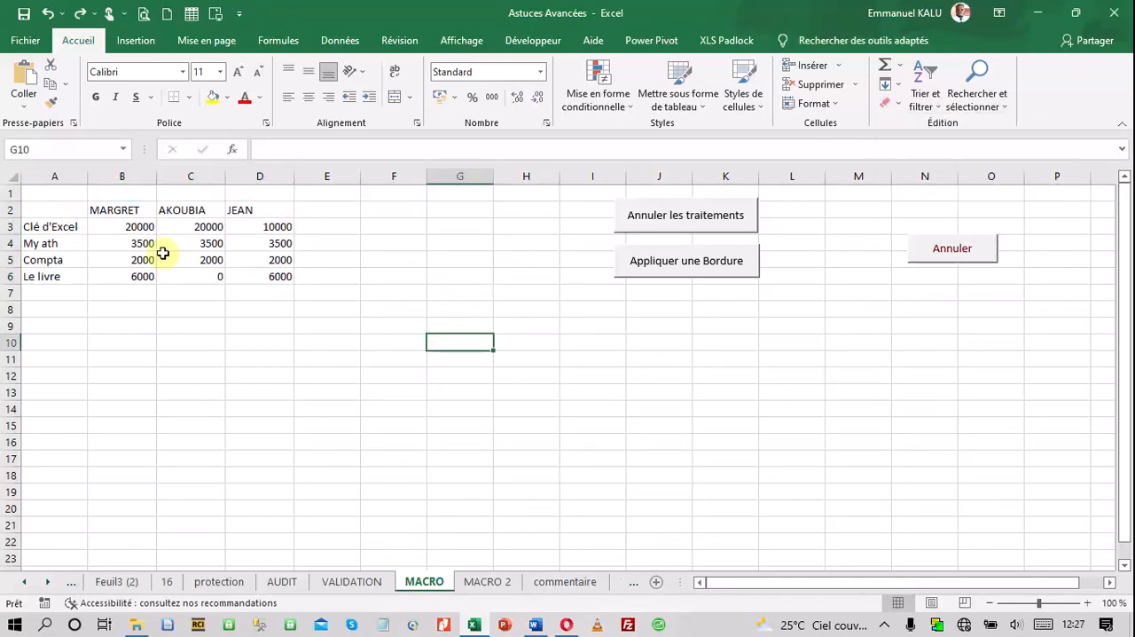
{"action": "left_click_drag", "start_coordinate": [53, 208], "coordinate": [270, 275]}
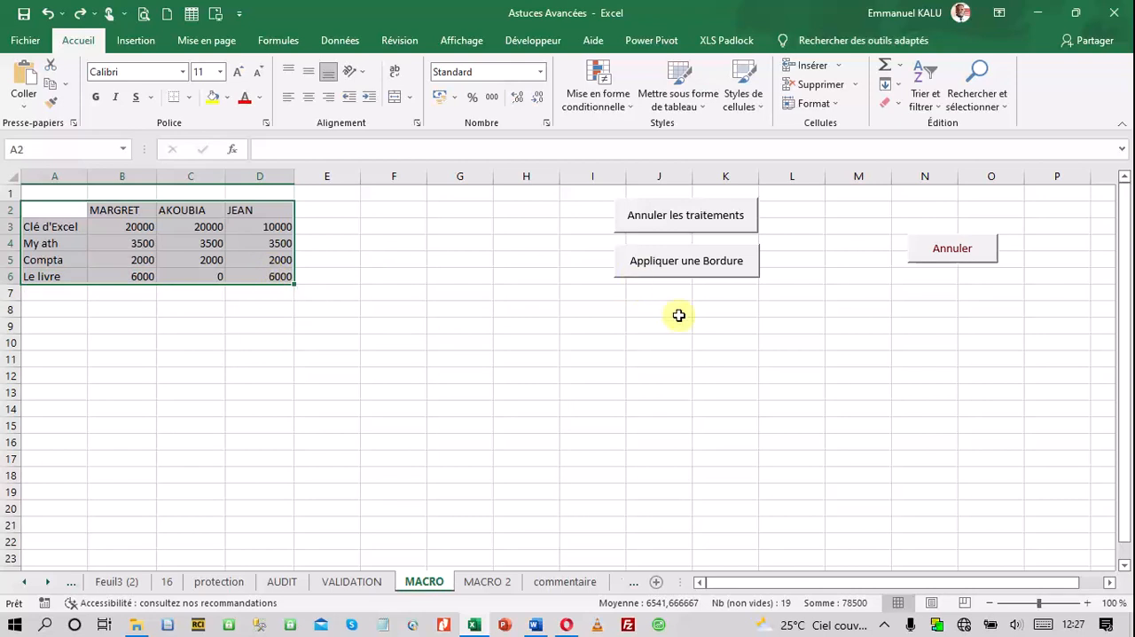
{"action": "left_click", "coordinate": [323, 406]}
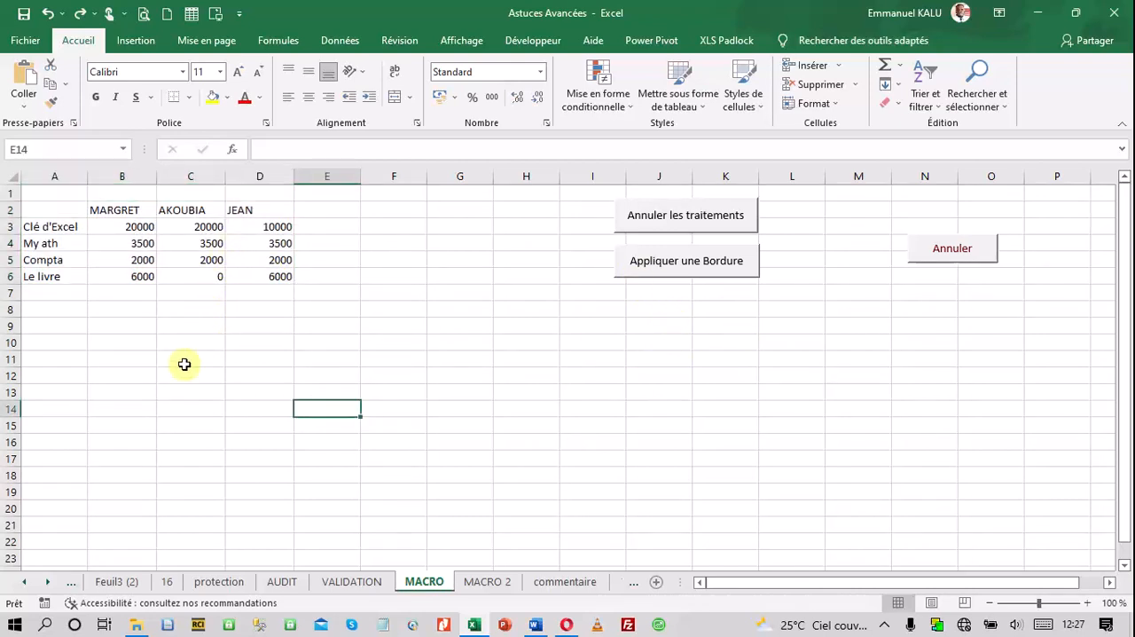
{"action": "left_click", "coordinate": [178, 390]}
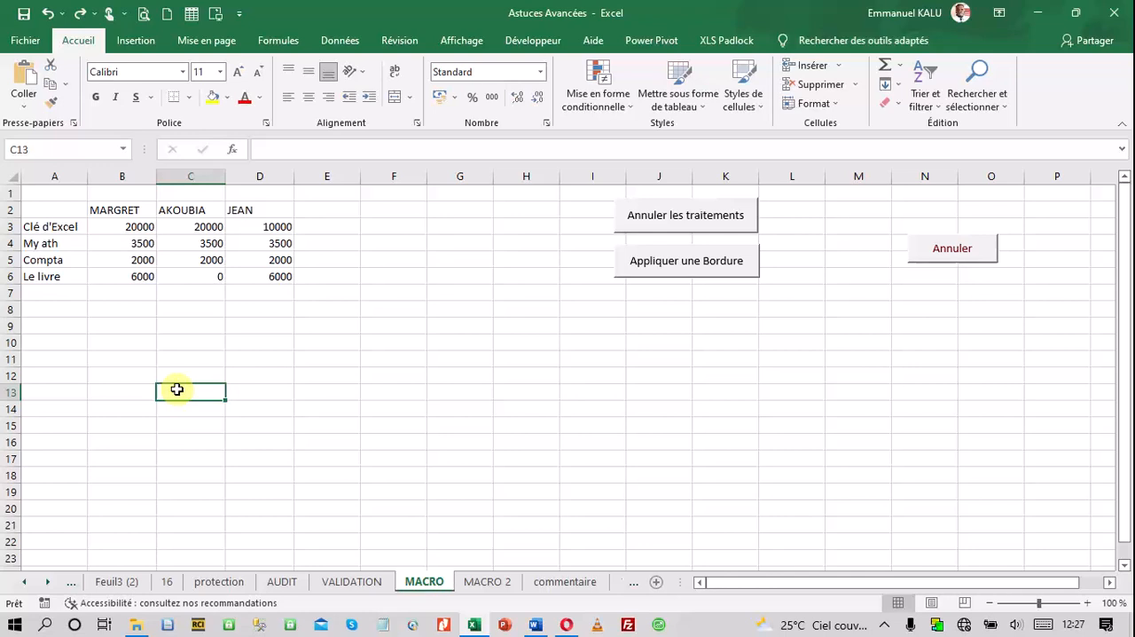
Display the developer commands, select cell F9, and set up a new macro recording named Remplissage
{"action": "left_click", "coordinate": [522, 39]}
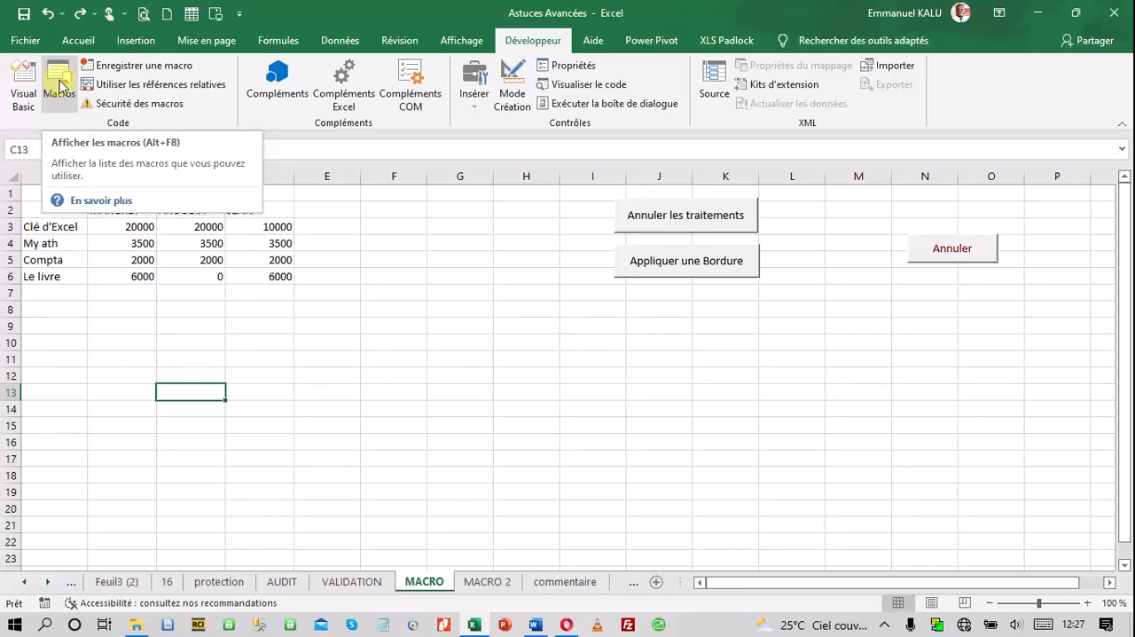
{"action": "left_click", "coordinate": [375, 328]}
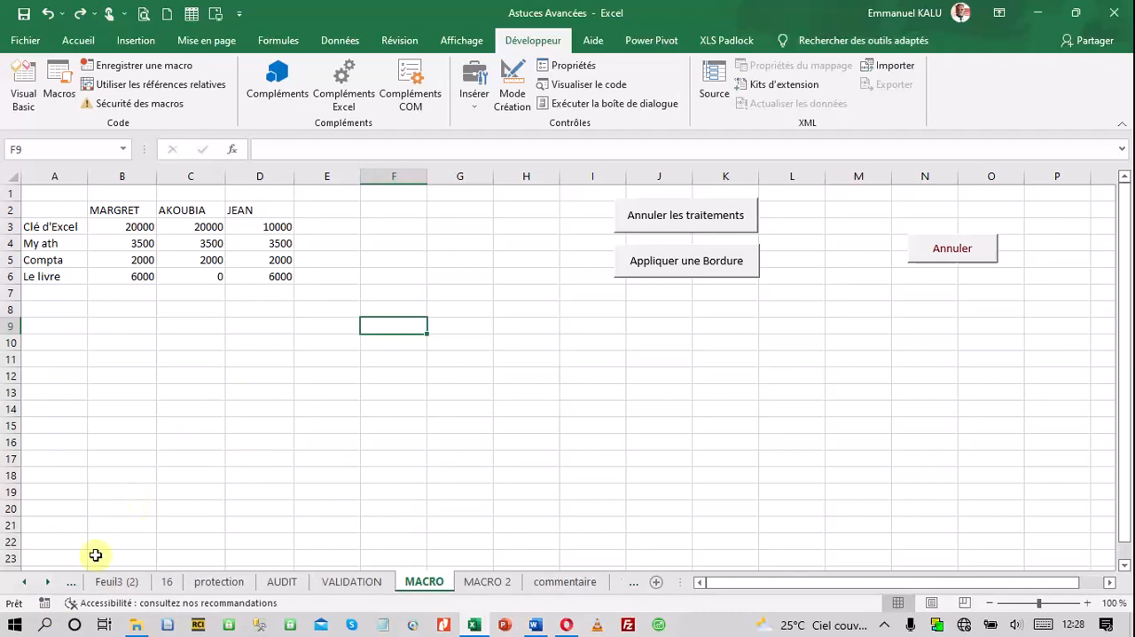
{"action": "left_click", "coordinate": [45, 604]}
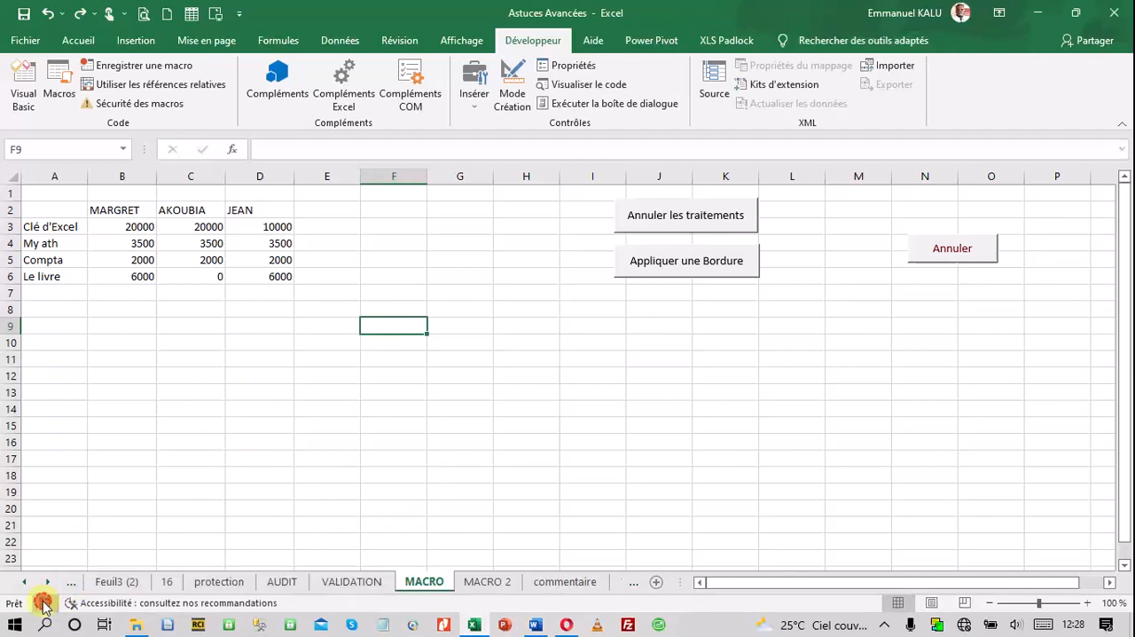
{"action": "left_click_drag", "start_coordinate": [811, 204], "coordinate": [592, 270]}
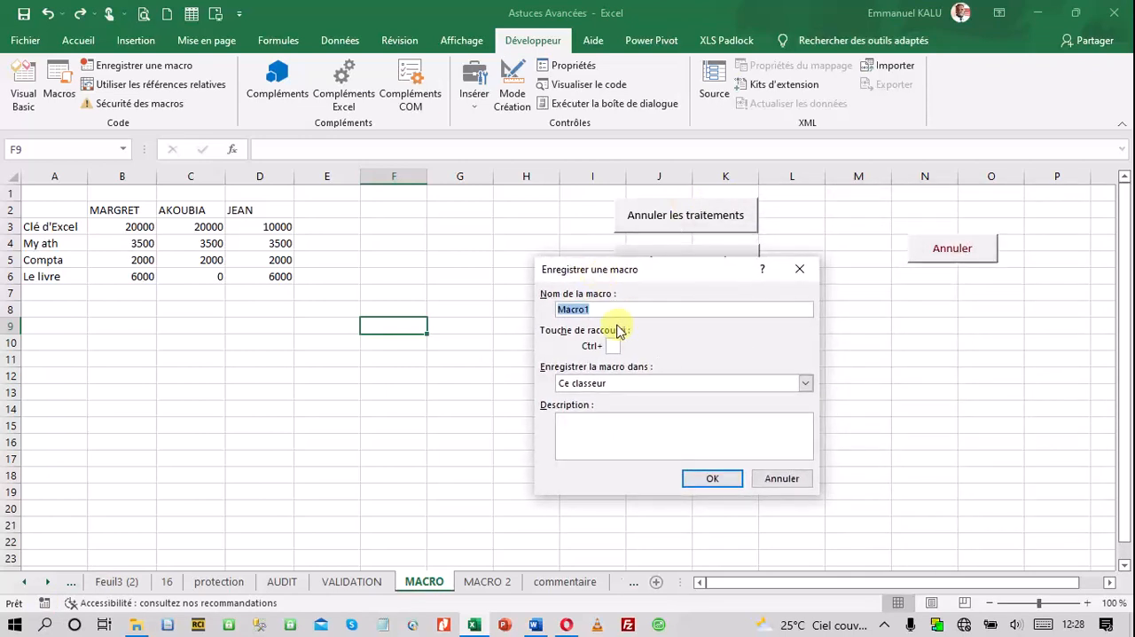
{"action": "type", "text": "Remplissage"}
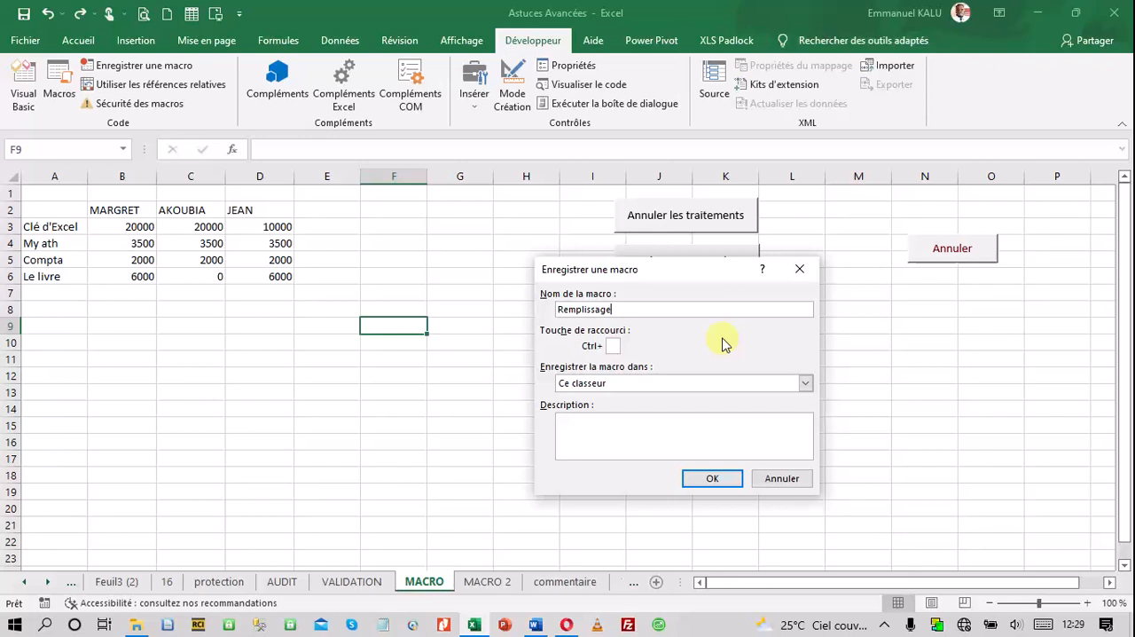
{"action": "type", "text": "2"}
{"action": "key", "text": "BackSpace"}
{"action": "key", "text": "BackSpace"}
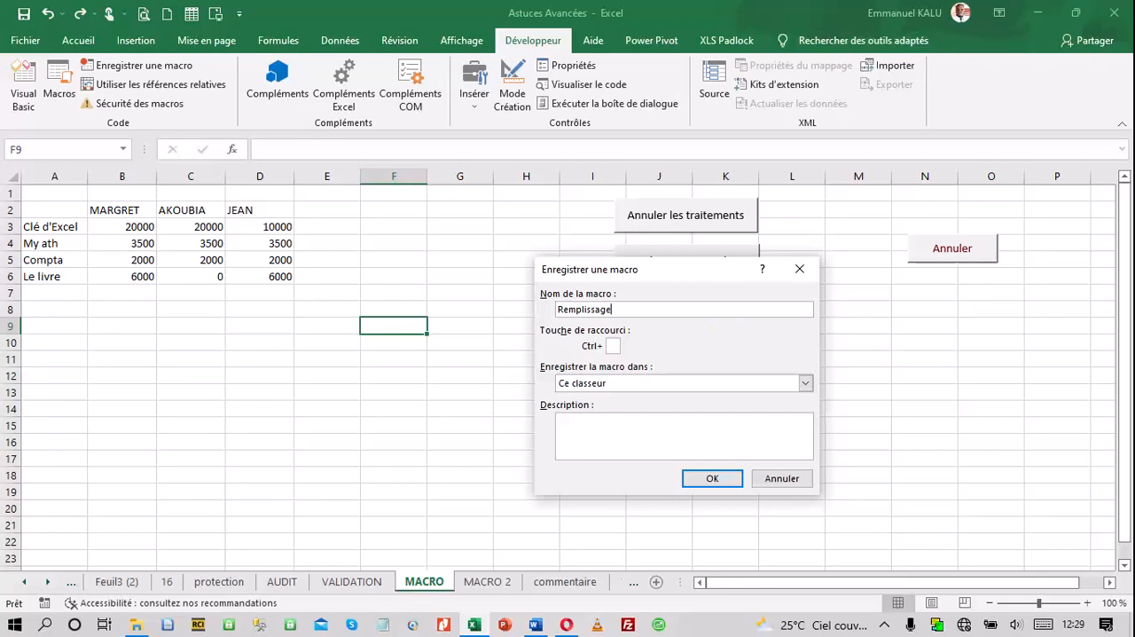
{"action": "type", "text": "_2"}
{"action": "key", "text": "BackSpace"}
{"action": "key", "text": "BackSpace"}
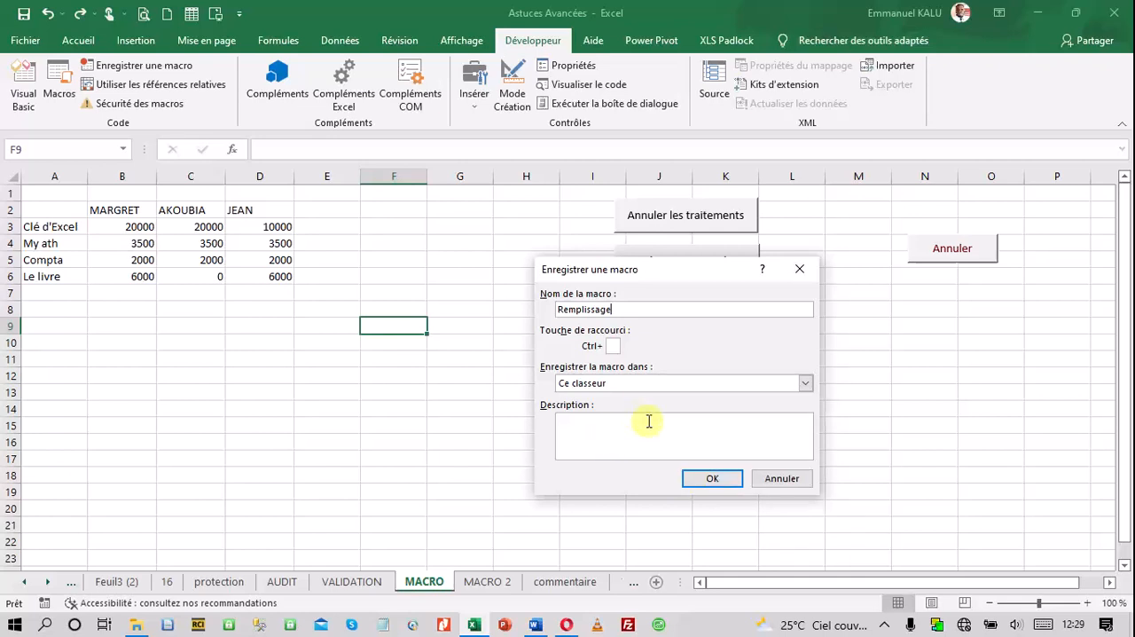
Start recording the Remplissage macro and apply all borders to the table in A2:D6
{"action": "left_click", "coordinate": [697, 476]}
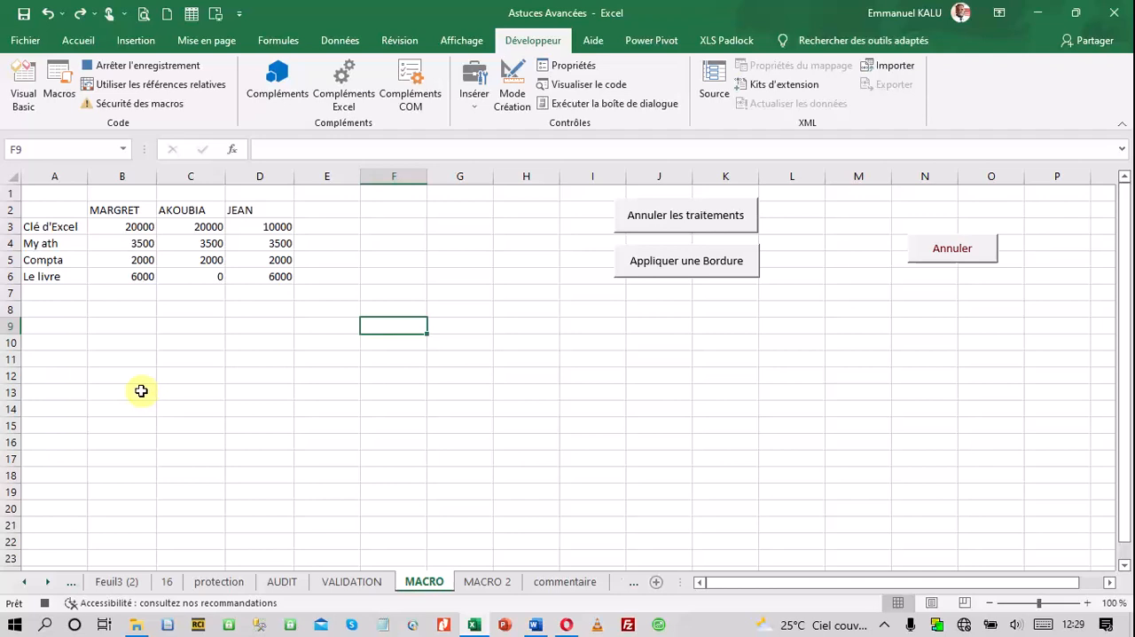
{"action": "left_click_drag", "start_coordinate": [50, 208], "coordinate": [263, 275]}
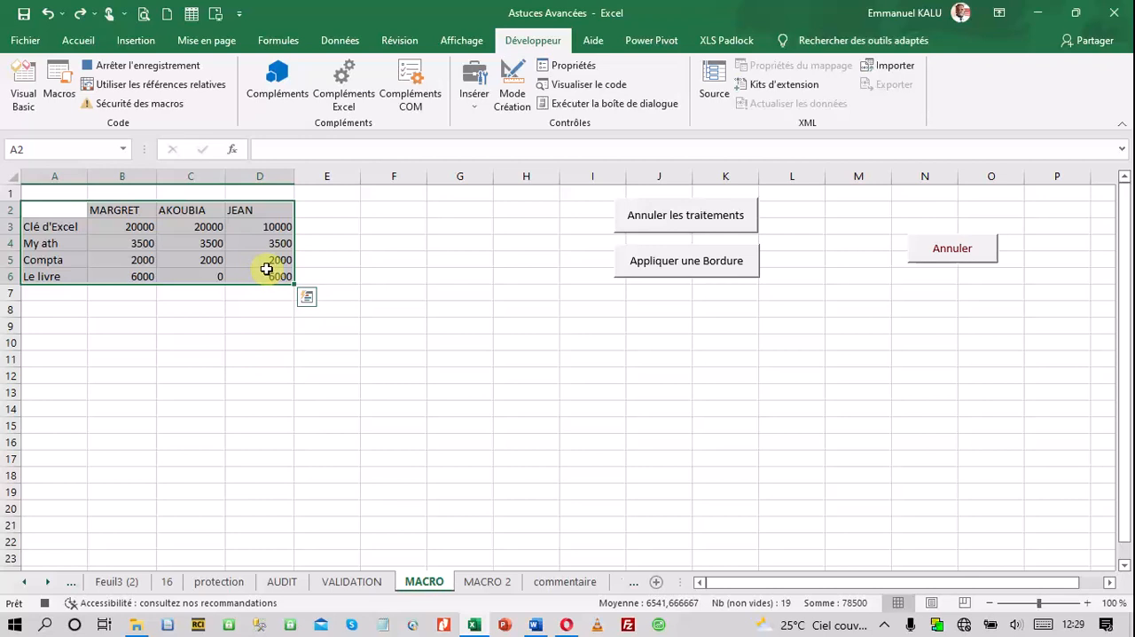
{"action": "left_click", "coordinate": [86, 45]}
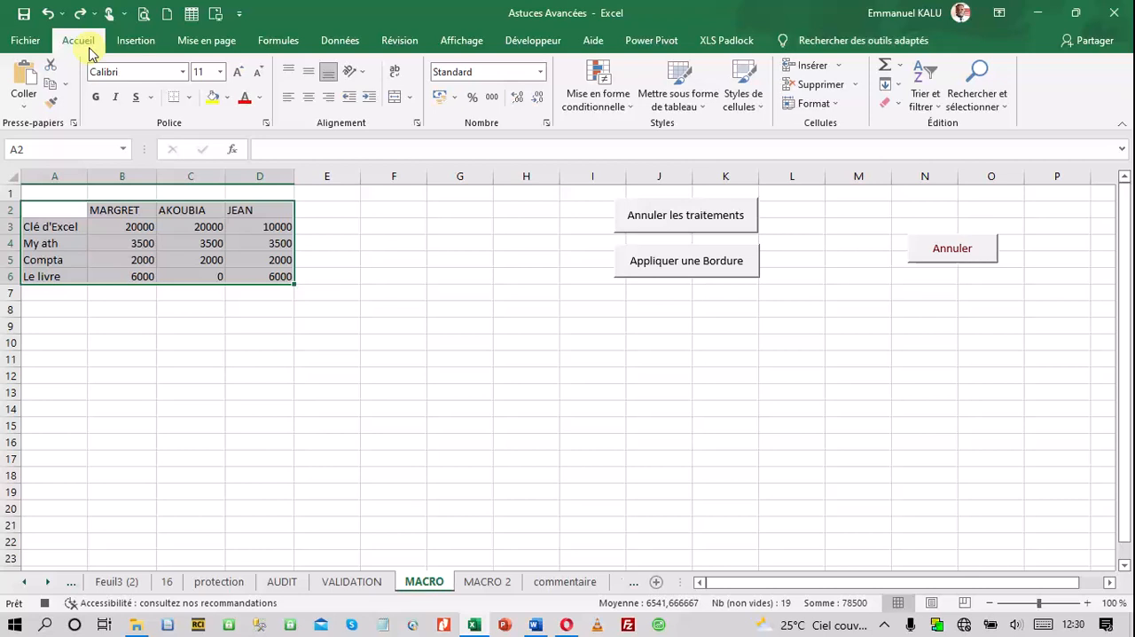
{"action": "left_click", "coordinate": [189, 97]}
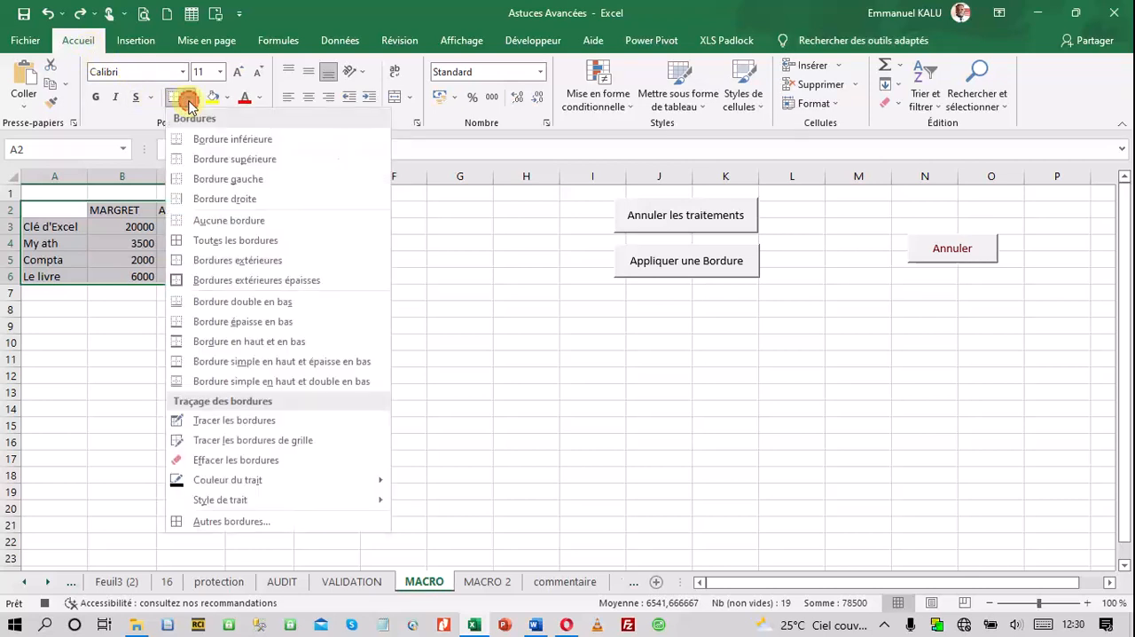
{"action": "left_click", "coordinate": [247, 246]}
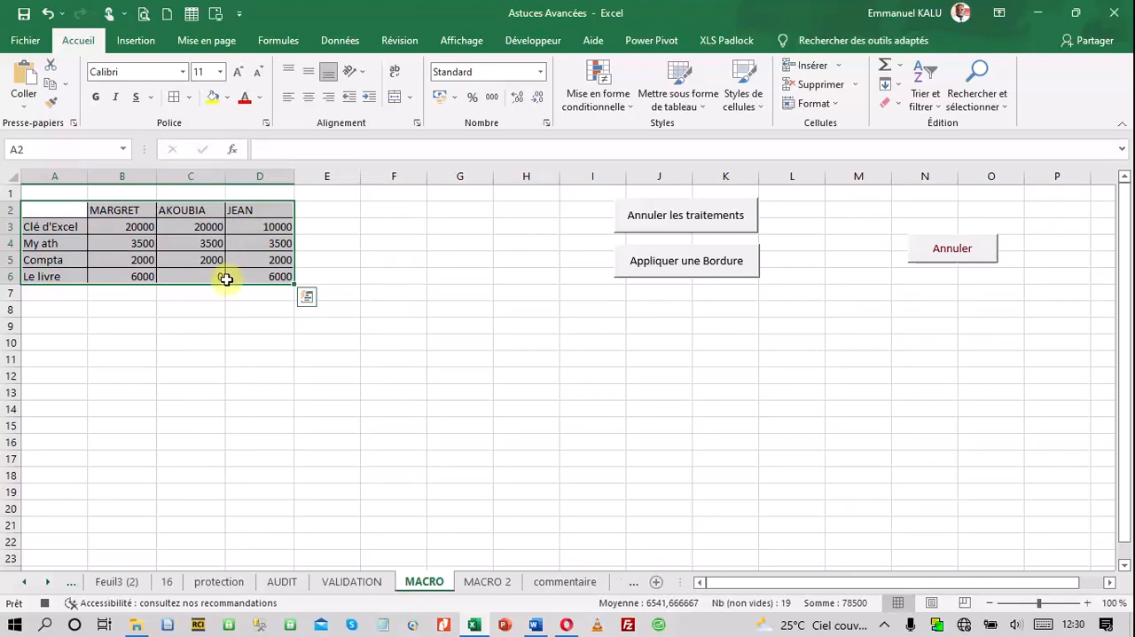
Fill the header cells B2:D2 with a light gold theme colour and make their text bold
{"action": "left_click_drag", "start_coordinate": [110, 211], "coordinate": [257, 209]}
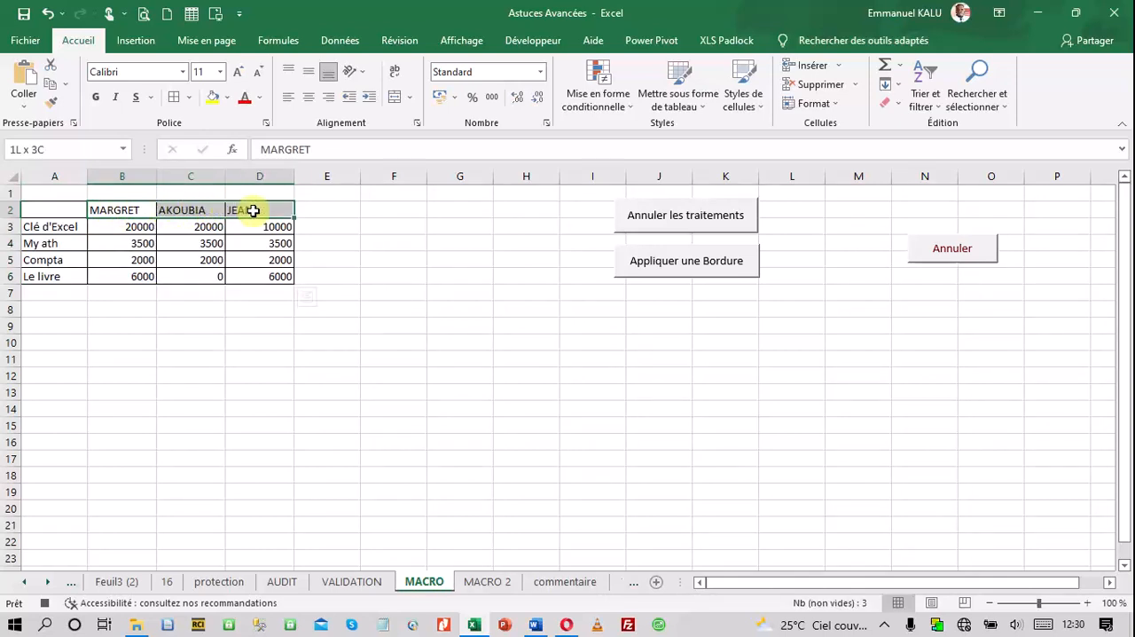
{"action": "left_click", "coordinate": [229, 99]}
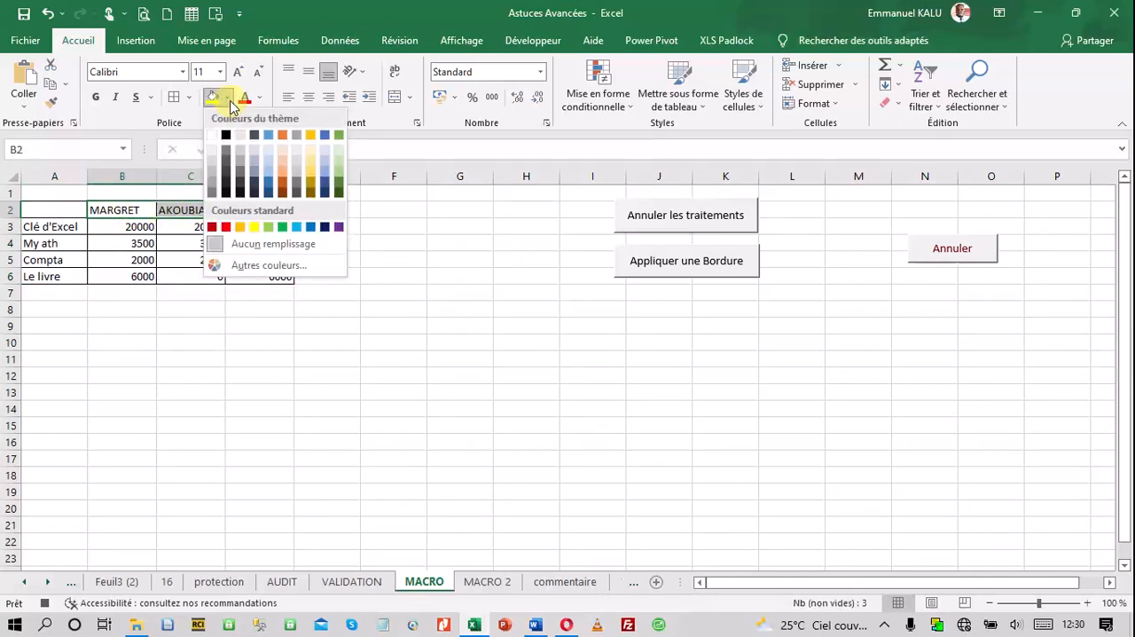
{"action": "left_click", "coordinate": [311, 174]}
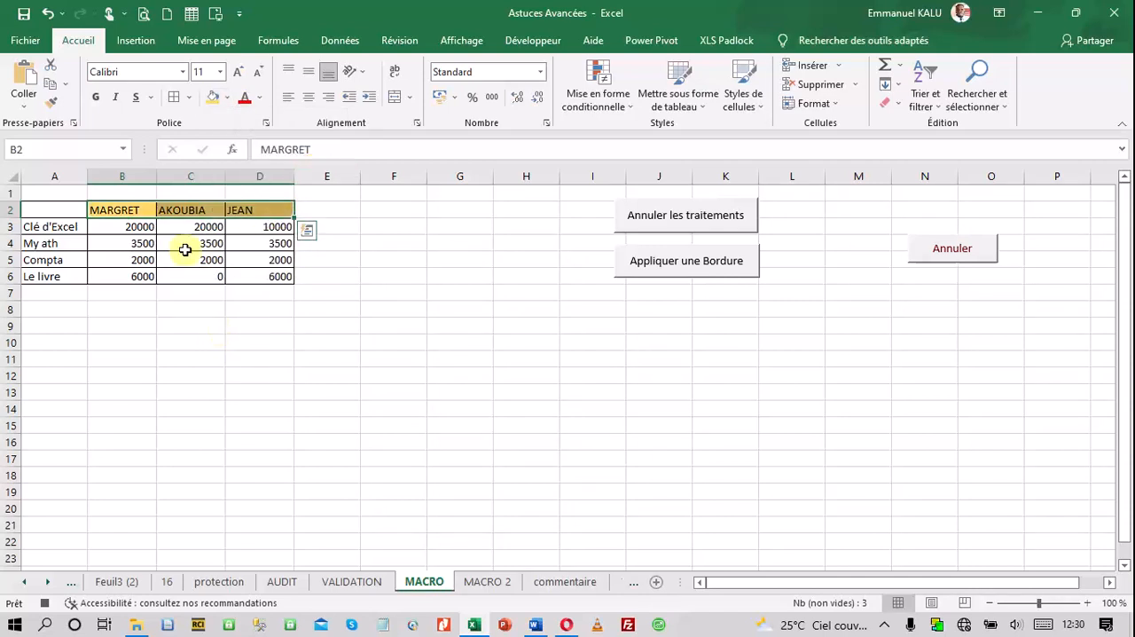
{"action": "left_click", "coordinate": [98, 100]}
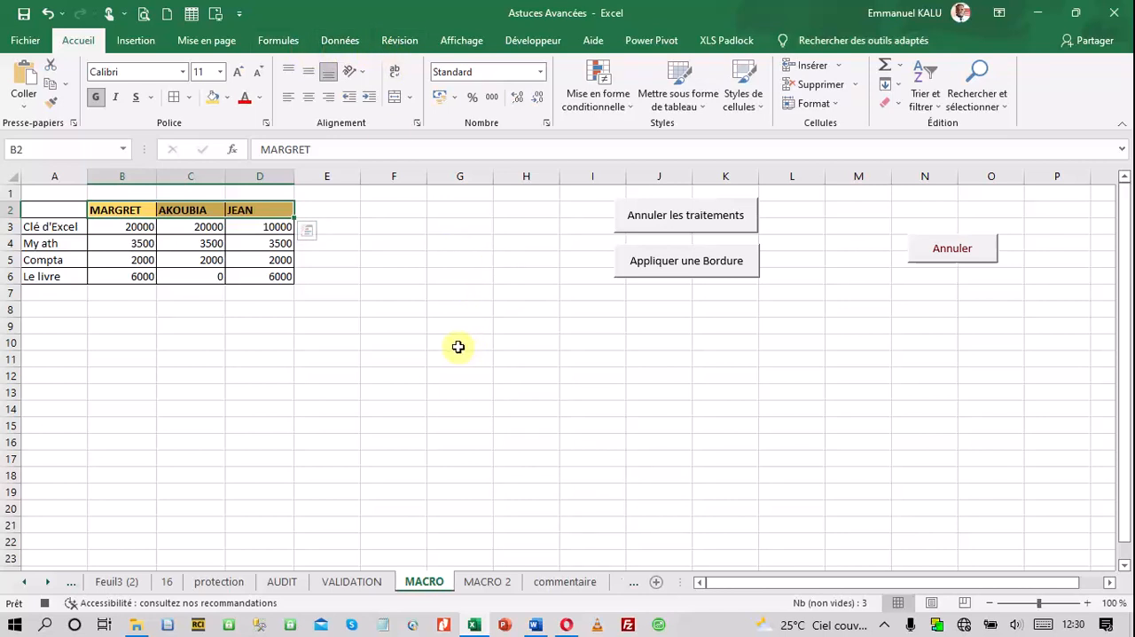
Stop recording the Remplissage macro and select the empty cell F13
{"action": "left_click", "coordinate": [43, 607]}
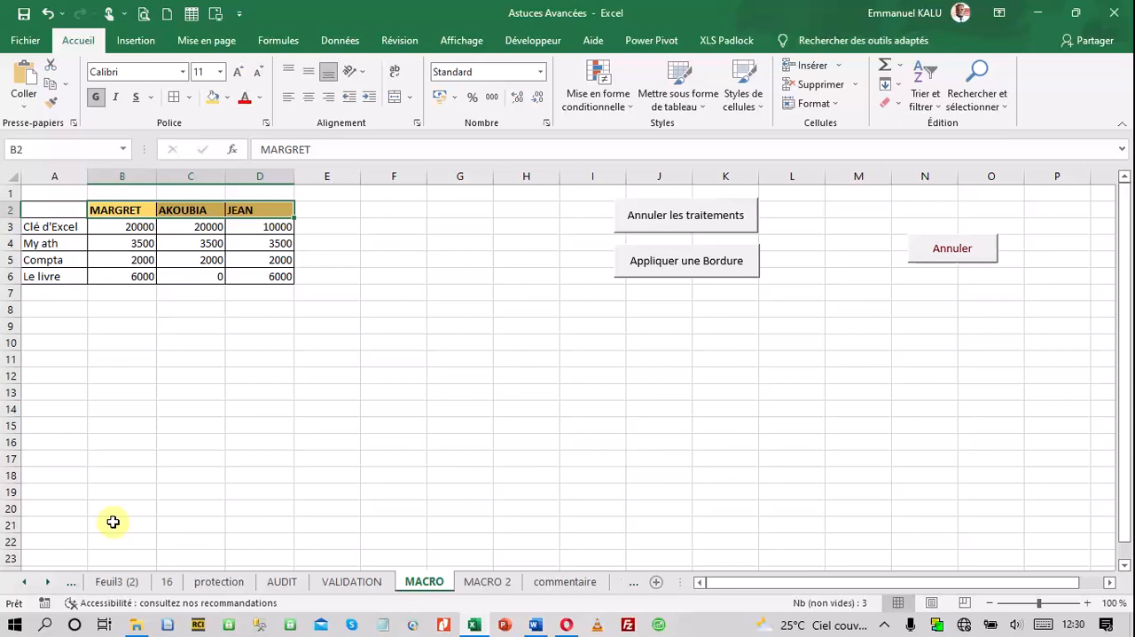
{"action": "left_click", "coordinate": [243, 325]}
{"action": "left_click", "coordinate": [323, 317]}
{"action": "left_click_drag", "start_coordinate": [415, 378], "coordinate": [423, 384]}
{"action": "left_click", "coordinate": [423, 386]}
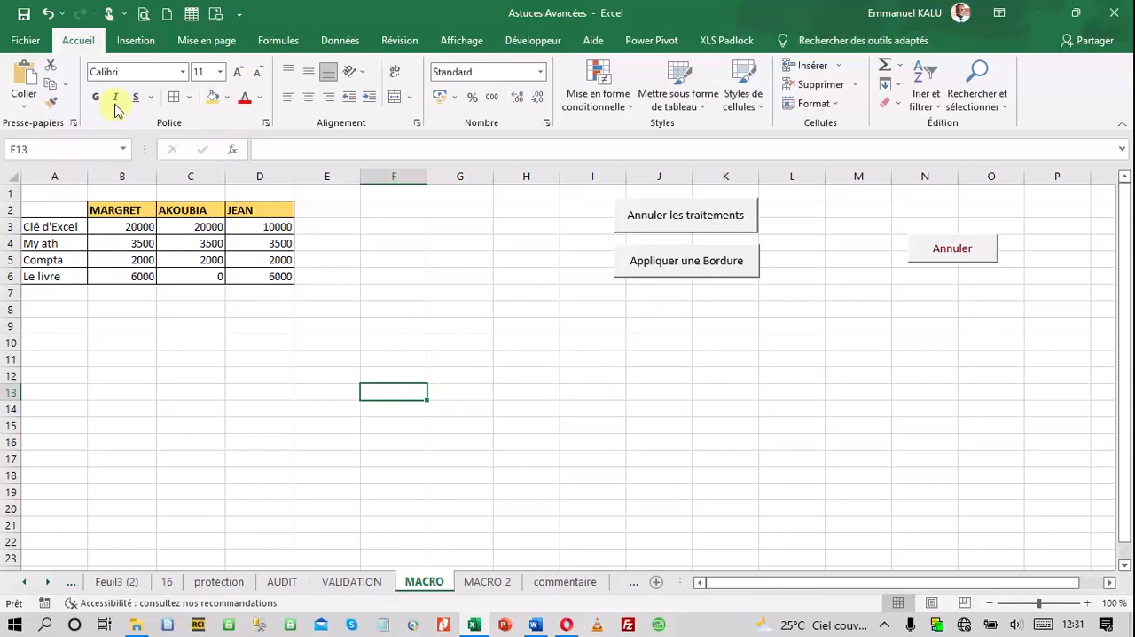
Draw a rectangle shape about 1.24 cm high and 2.75 cm wide across columns F and G, and delete it
{"action": "left_click", "coordinate": [136, 44]}
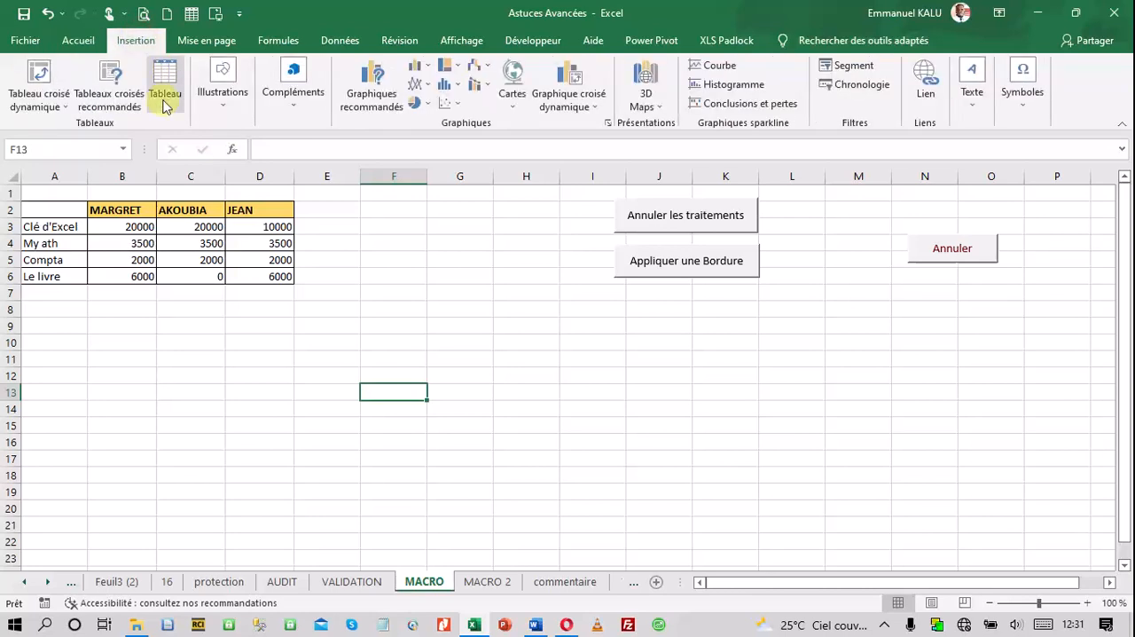
{"action": "left_click", "coordinate": [219, 105]}
{"action": "left_click", "coordinate": [251, 164]}
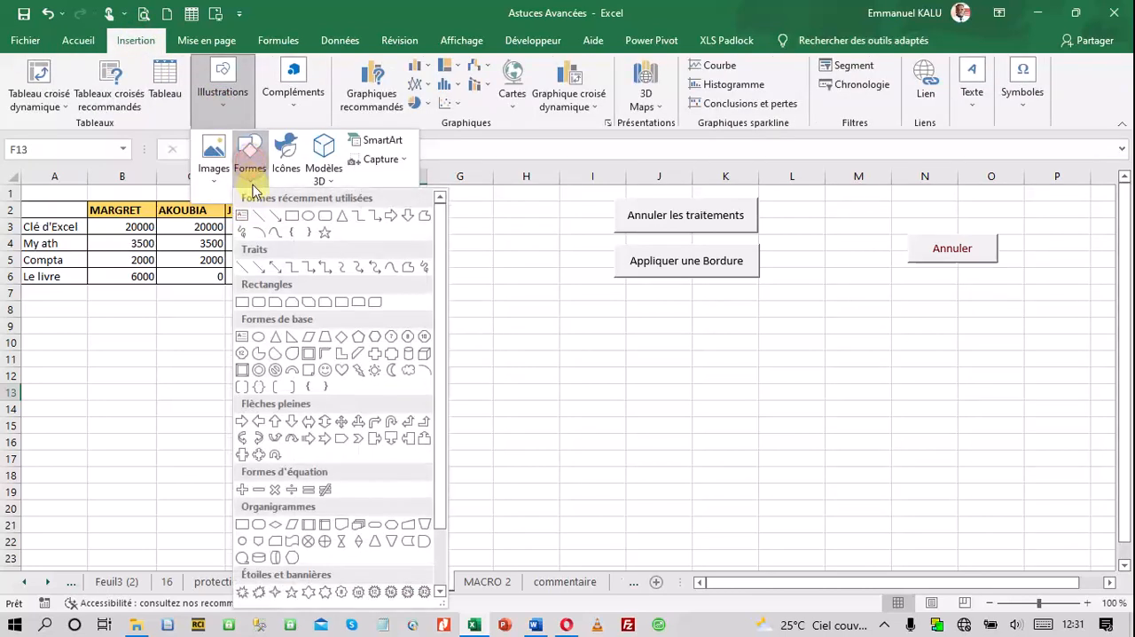
{"action": "left_click", "coordinate": [300, 215]}
{"action": "left_click_drag", "start_coordinate": [404, 230], "coordinate": [490, 270]}
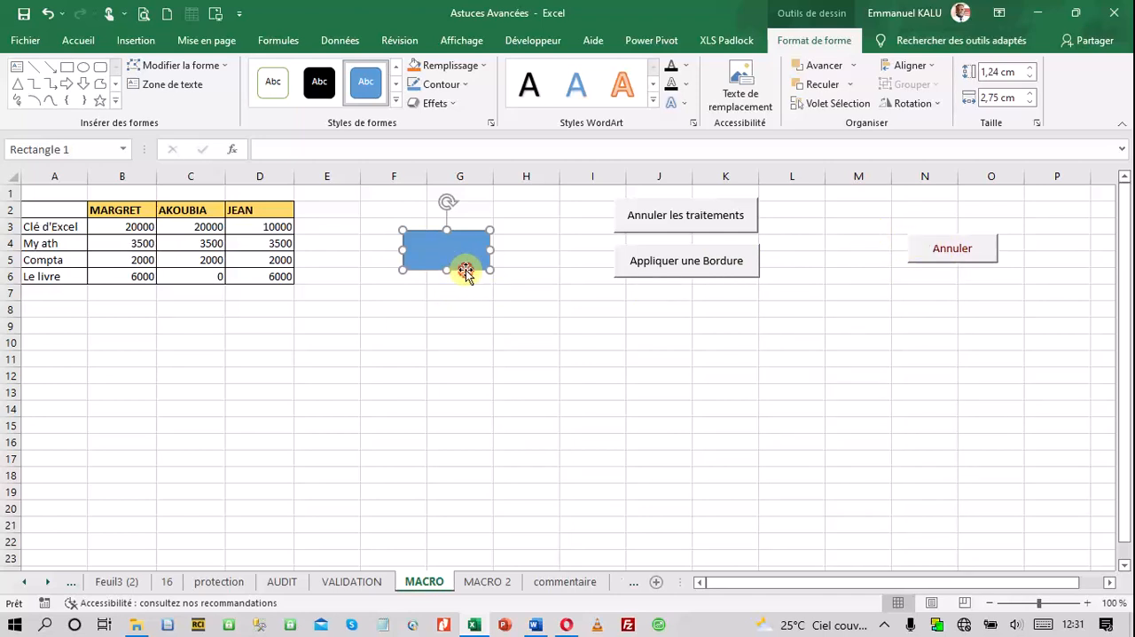
{"action": "key", "text": "Delete"}
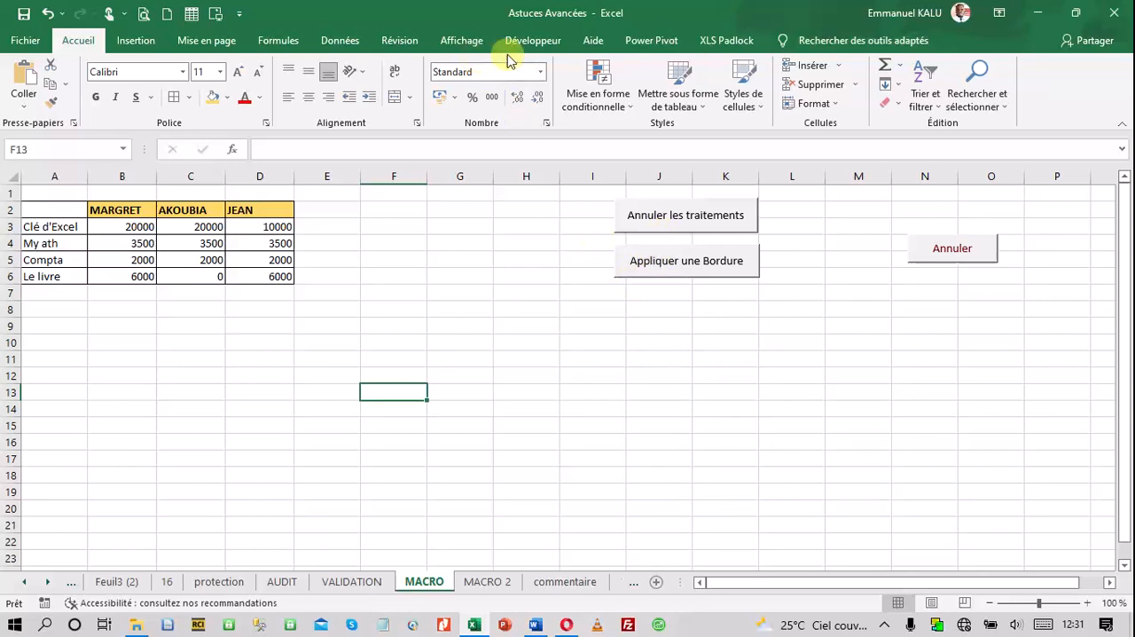
Select cell H9 and start recording a new macro named Annulation, stored in this workbook
{"action": "left_click", "coordinate": [497, 324]}
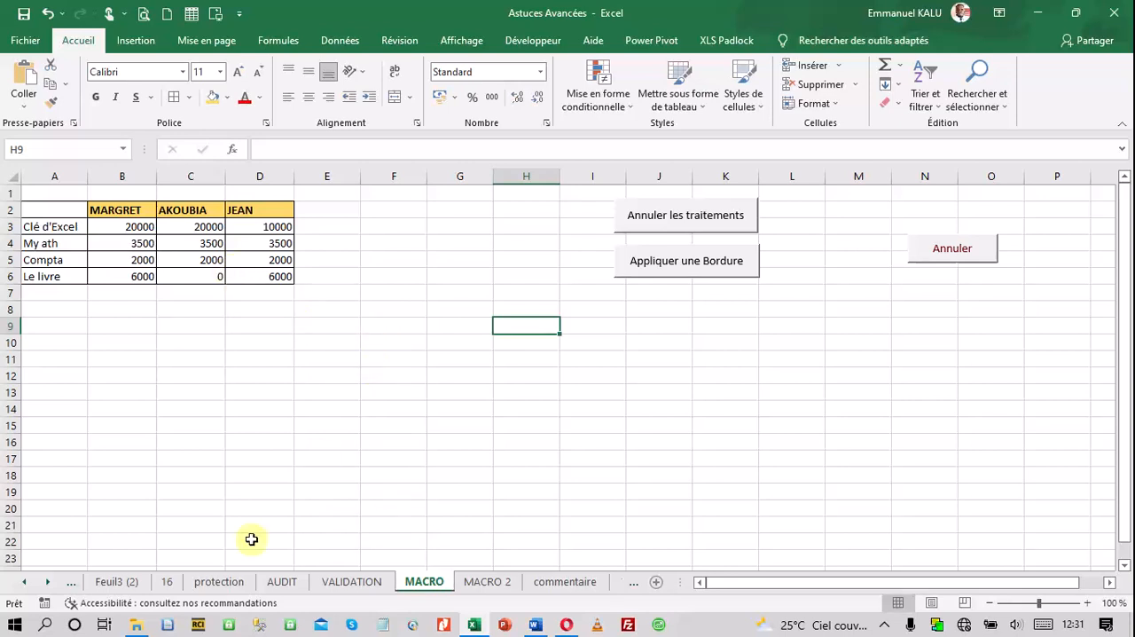
{"action": "left_click", "coordinate": [43, 604]}
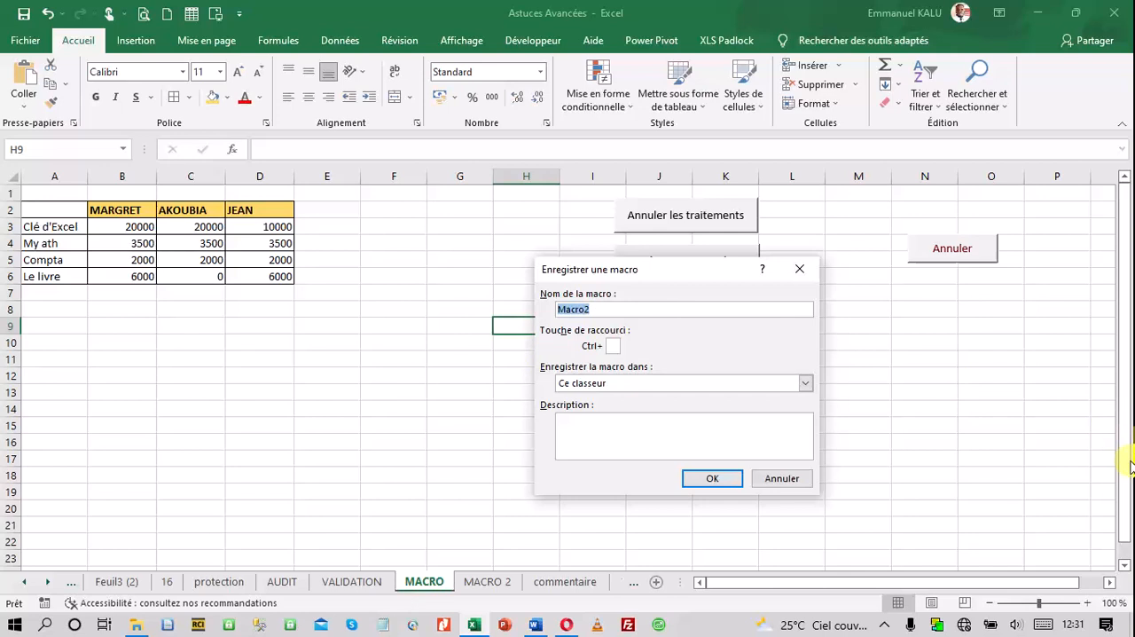
{"action": "type", "text": "Annulation"}
{"action": "left_click", "coordinate": [710, 479]}
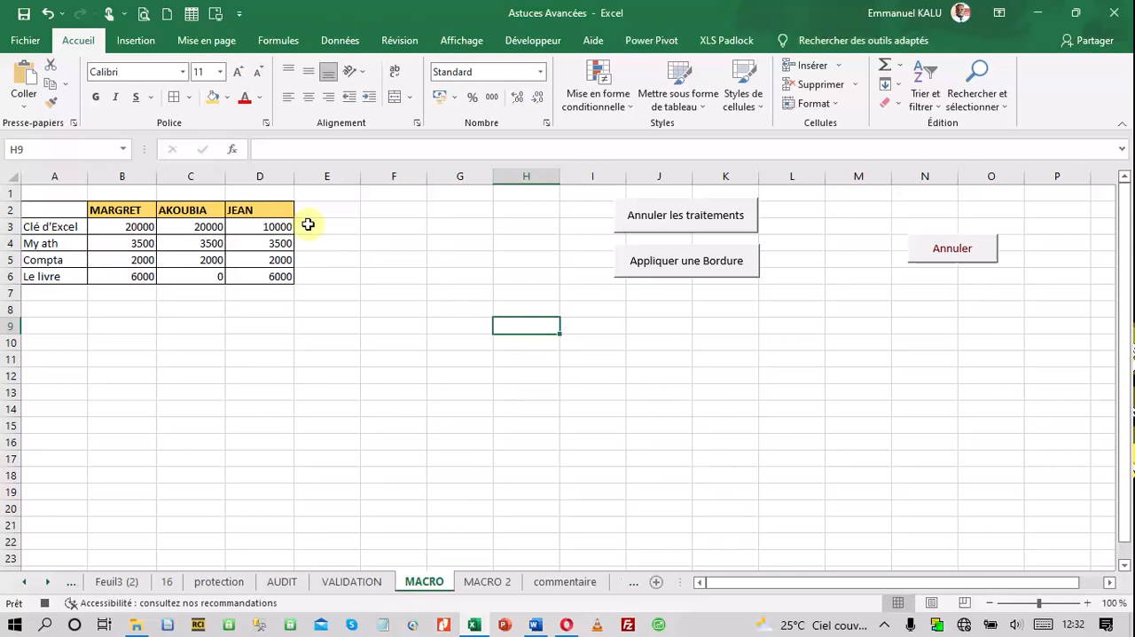
Clear only the formats from the table in A2:D6, select D6, and stop recording the Annulation macro
{"action": "left_click", "coordinate": [43, 206]}
{"action": "left_click_drag", "start_coordinate": [43, 206], "coordinate": [257, 275]}
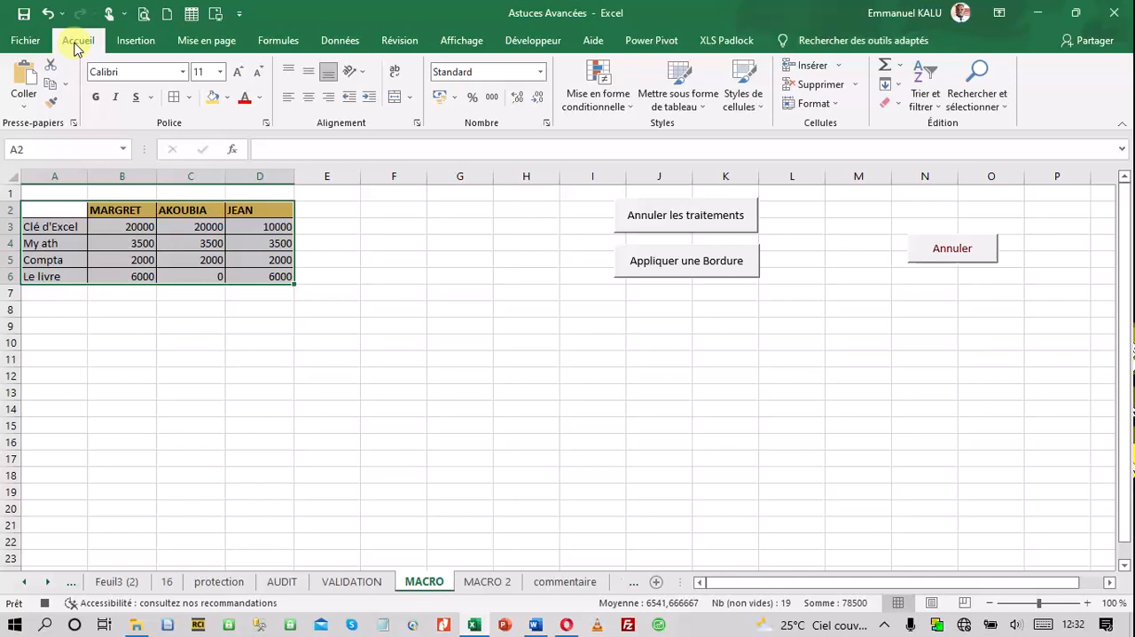
{"action": "left_click", "coordinate": [899, 107]}
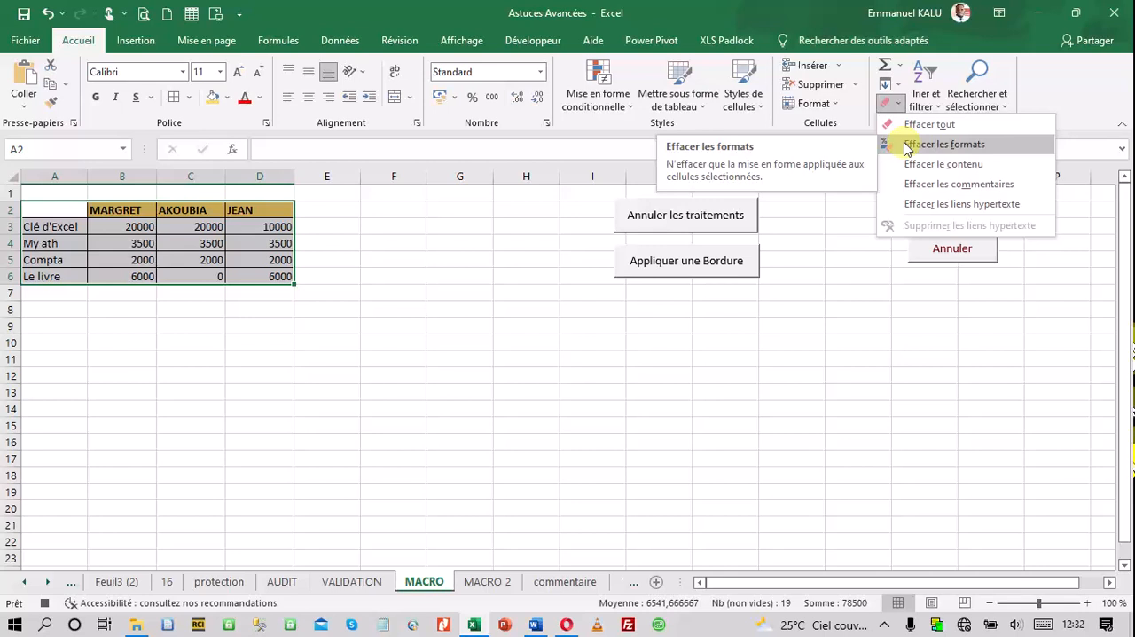
{"action": "left_click", "coordinate": [907, 145]}
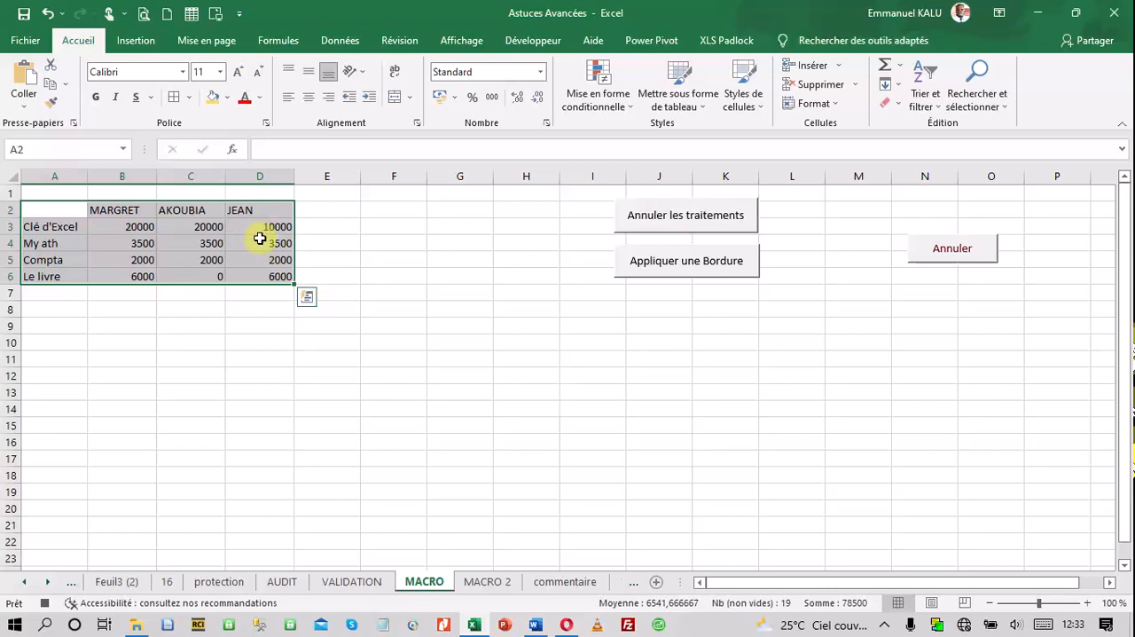
{"action": "left_click", "coordinate": [277, 276]}
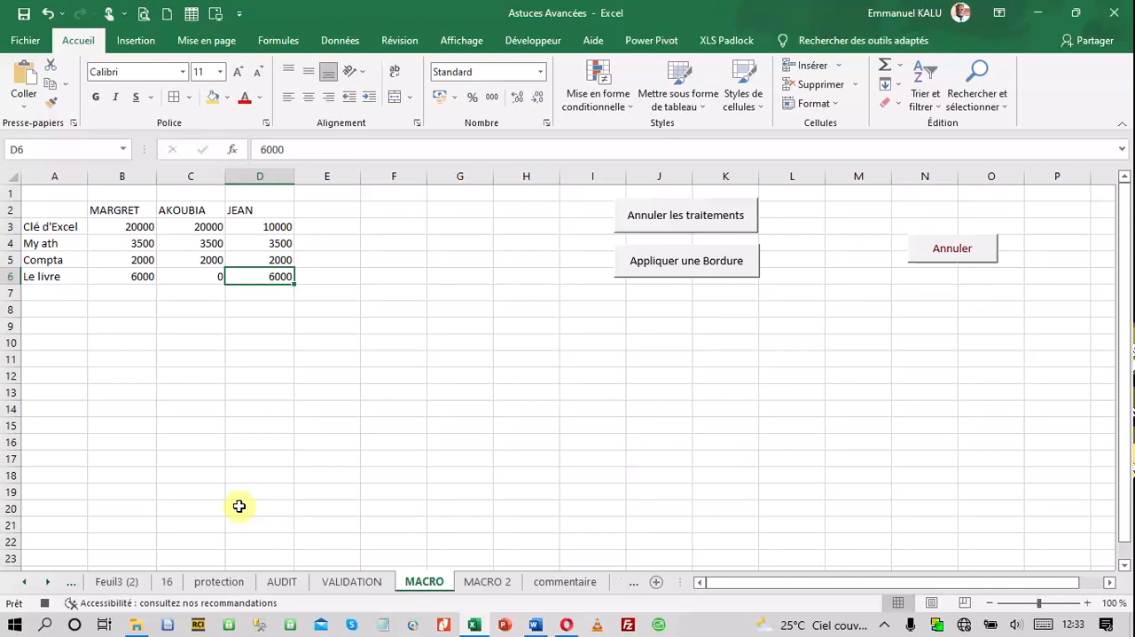
{"action": "left_click", "coordinate": [45, 604]}
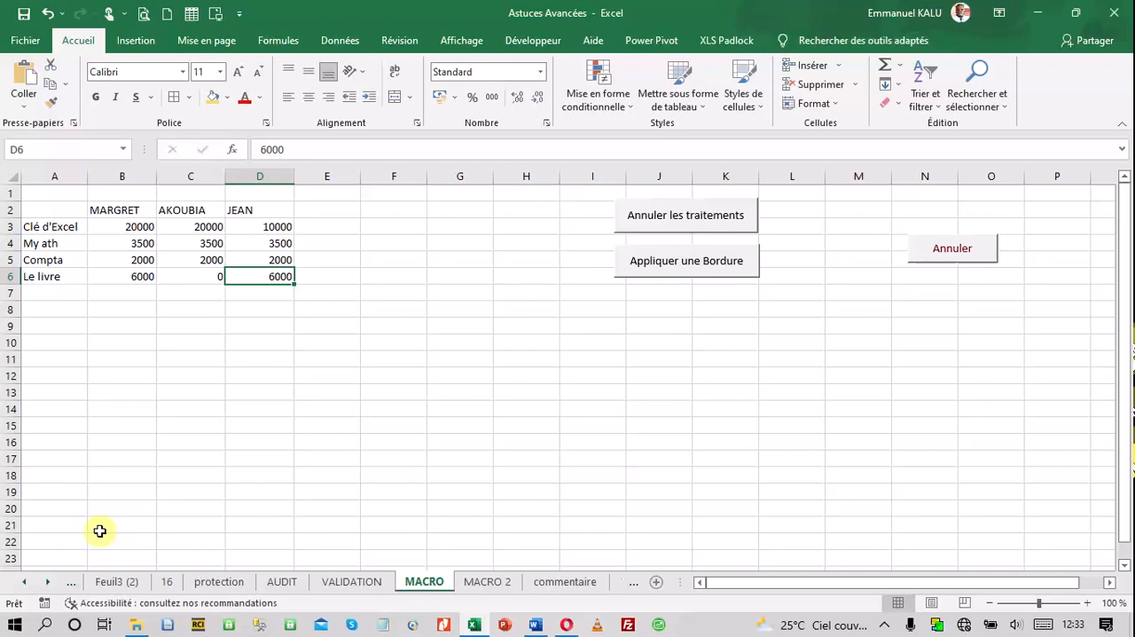
{"action": "left_click", "coordinate": [530, 306]}
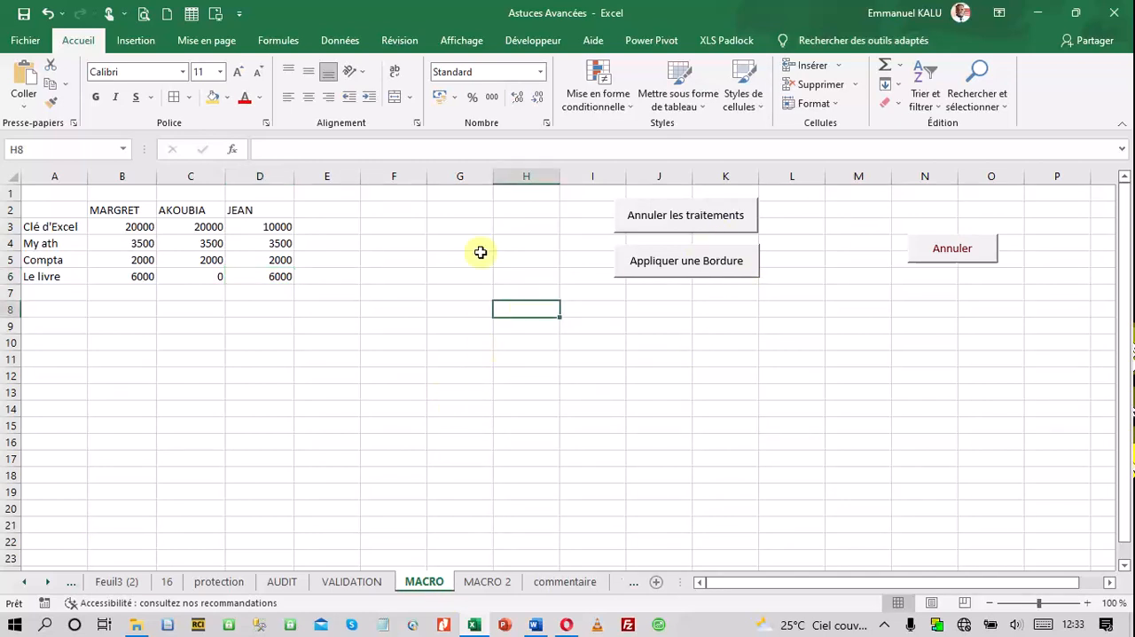
Insert an ActiveX command button beside the table, spanning columns F to H around rows 2 and 3
{"action": "left_click", "coordinate": [524, 41]}
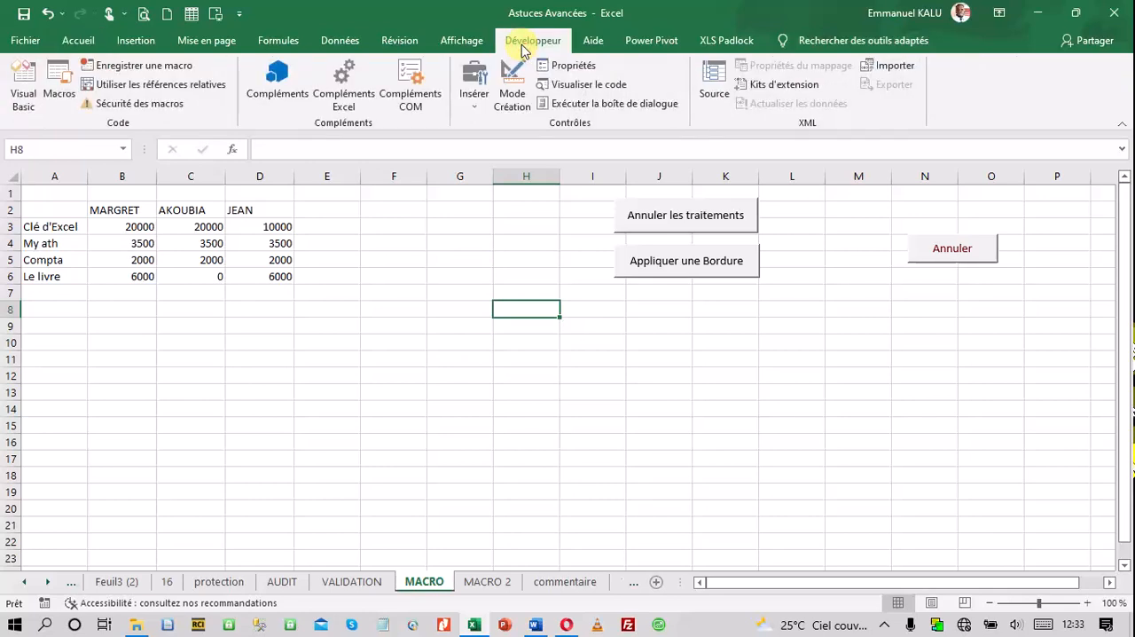
{"action": "left_click", "coordinate": [485, 112]}
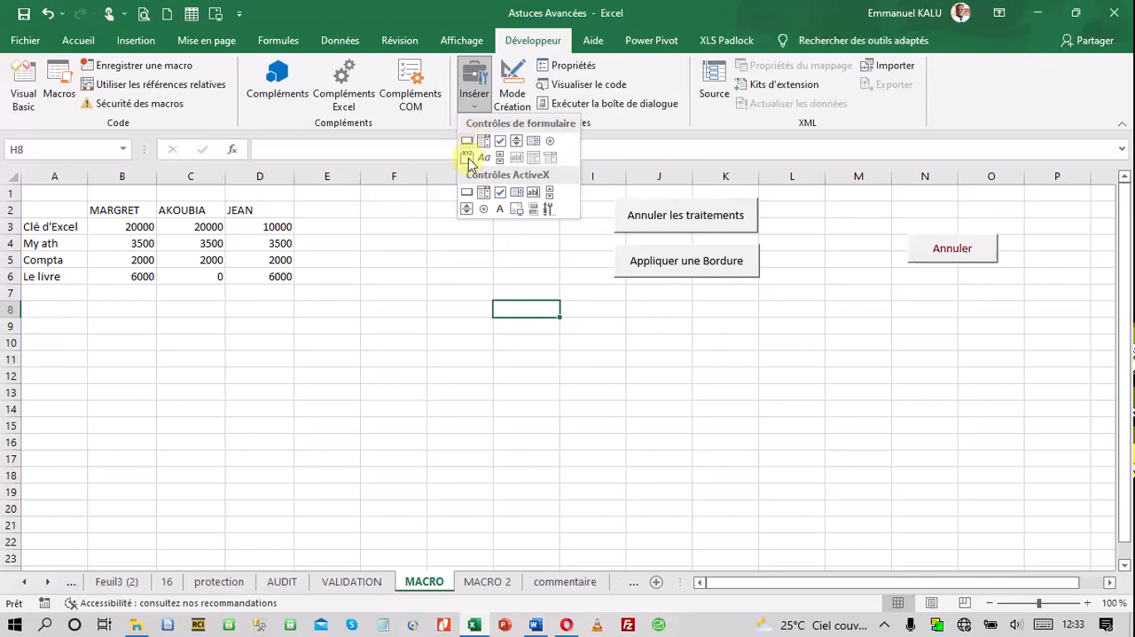
{"action": "left_click", "coordinate": [468, 194]}
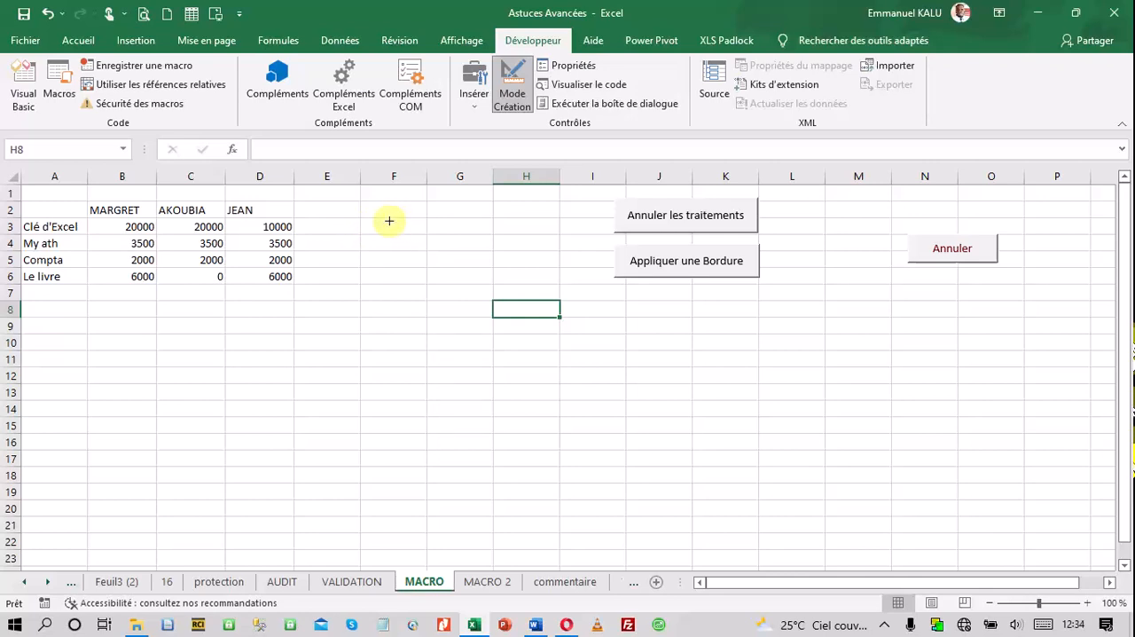
{"action": "left_click_drag", "start_coordinate": [387, 219], "coordinate": [494, 234]}
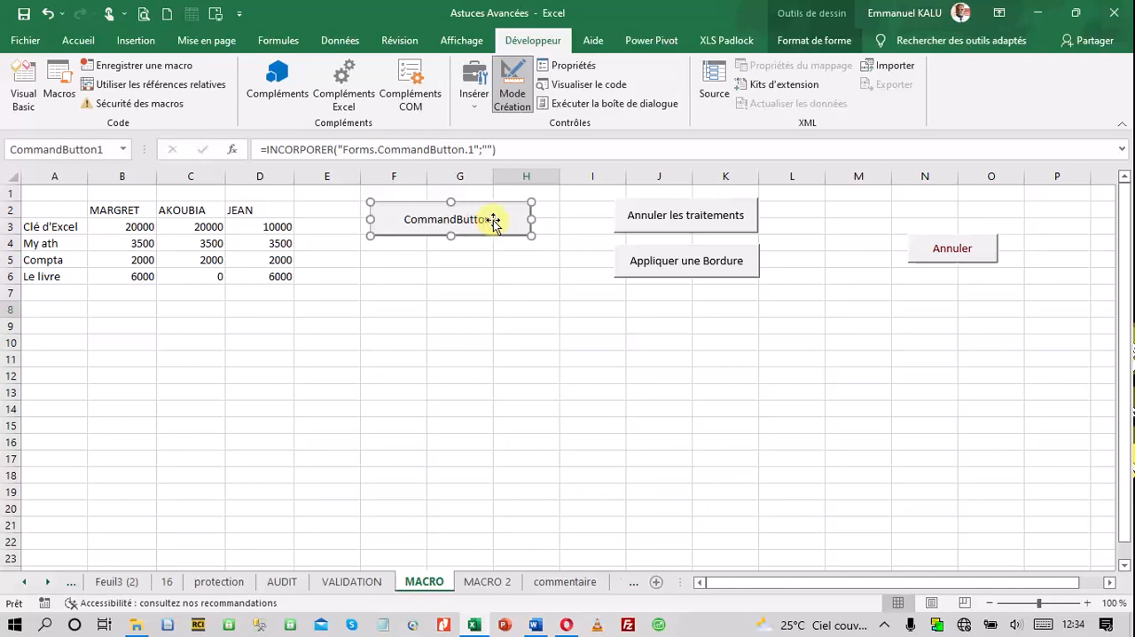
{"action": "right_click", "coordinate": [497, 226]}
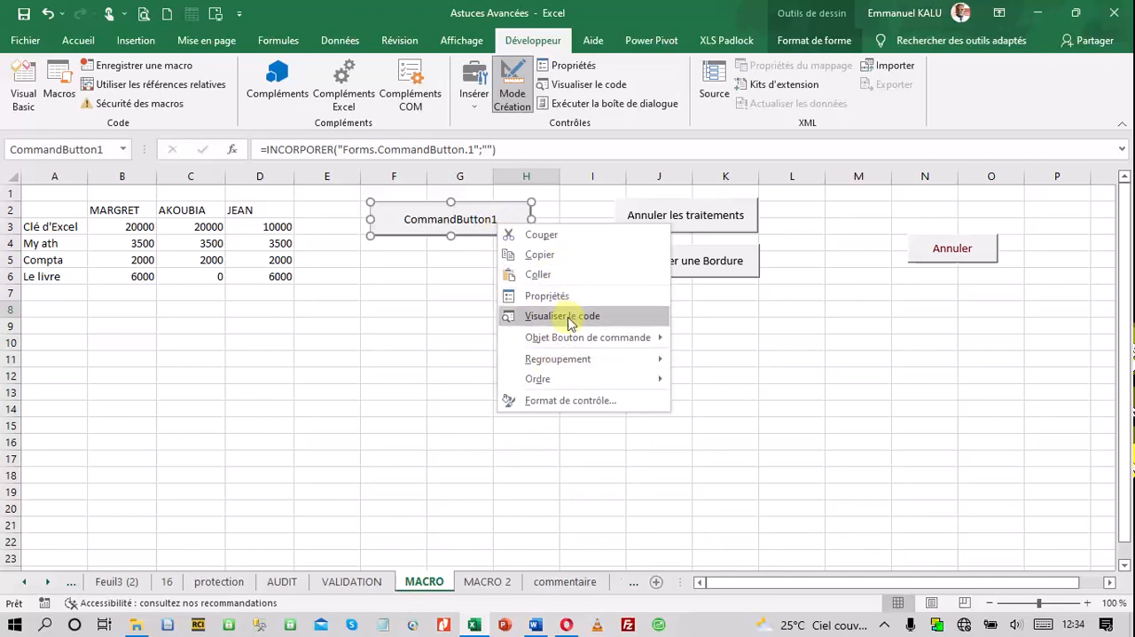
{"action": "left_click", "coordinate": [443, 254]}
{"action": "double_click", "coordinate": [466, 208]}
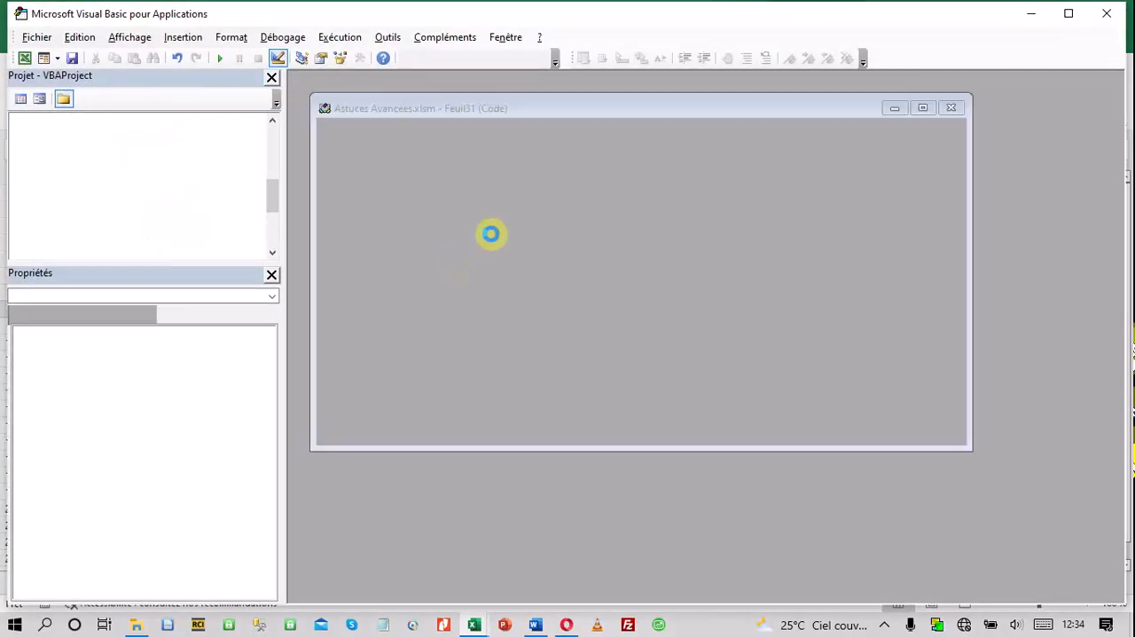
{"action": "left_click", "coordinate": [1114, 12]}
{"action": "left_click", "coordinate": [530, 266]}
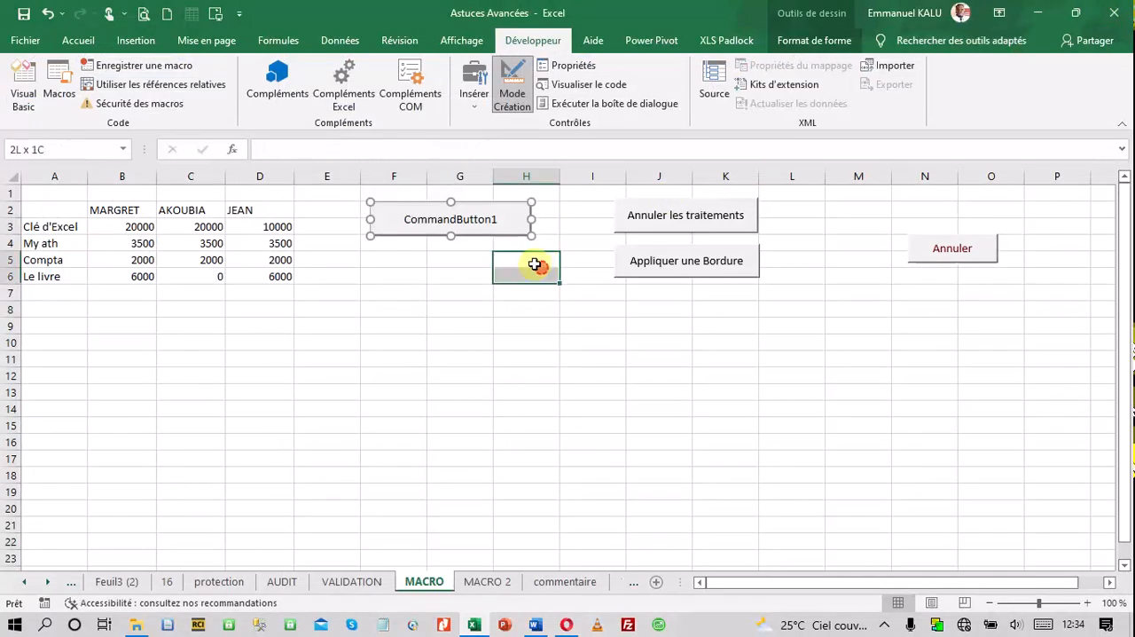
Move the new command button slightly down and toward column H
{"action": "left_click", "coordinate": [502, 222]}
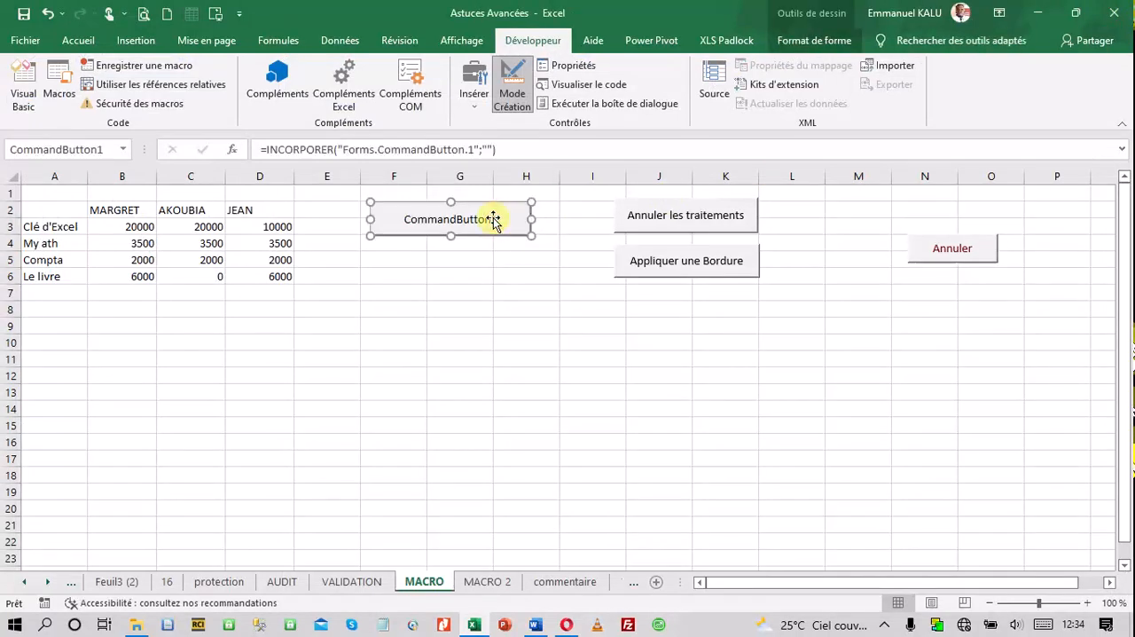
{"action": "right_click", "coordinate": [501, 224]}
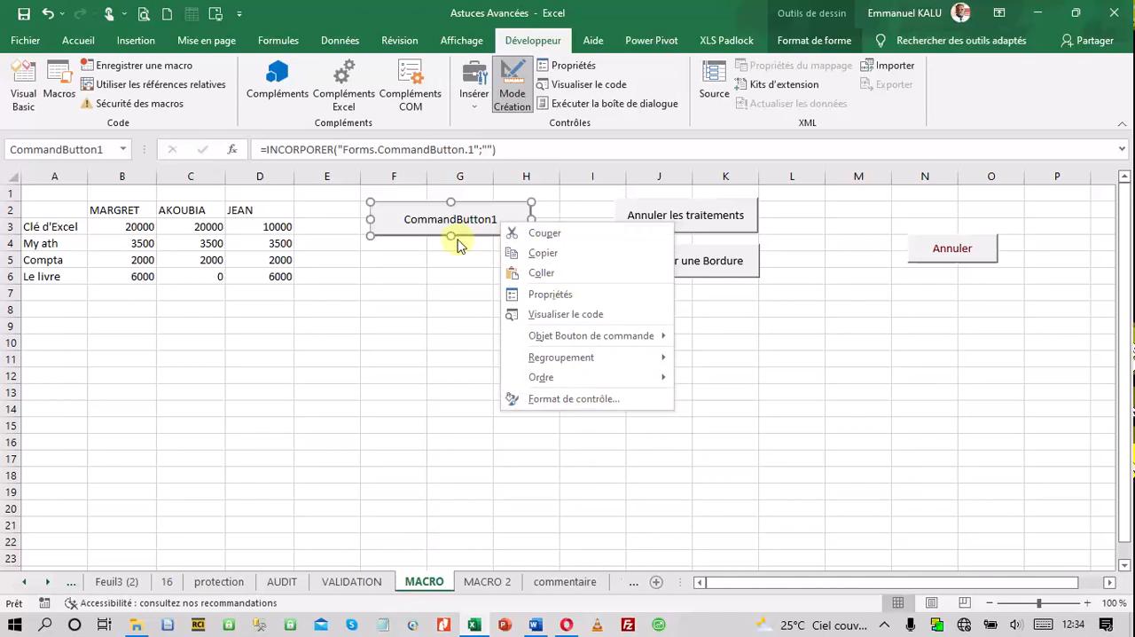
{"action": "left_click", "coordinate": [455, 223]}
{"action": "mouse_move", "coordinate": [415, 219]}
{"action": "left_mouse_down"}
{"action": "mouse_move", "coordinate": [446, 219]}
{"action": "mouse_move", "coordinate": [425, 226]}
{"action": "left_mouse_up"}
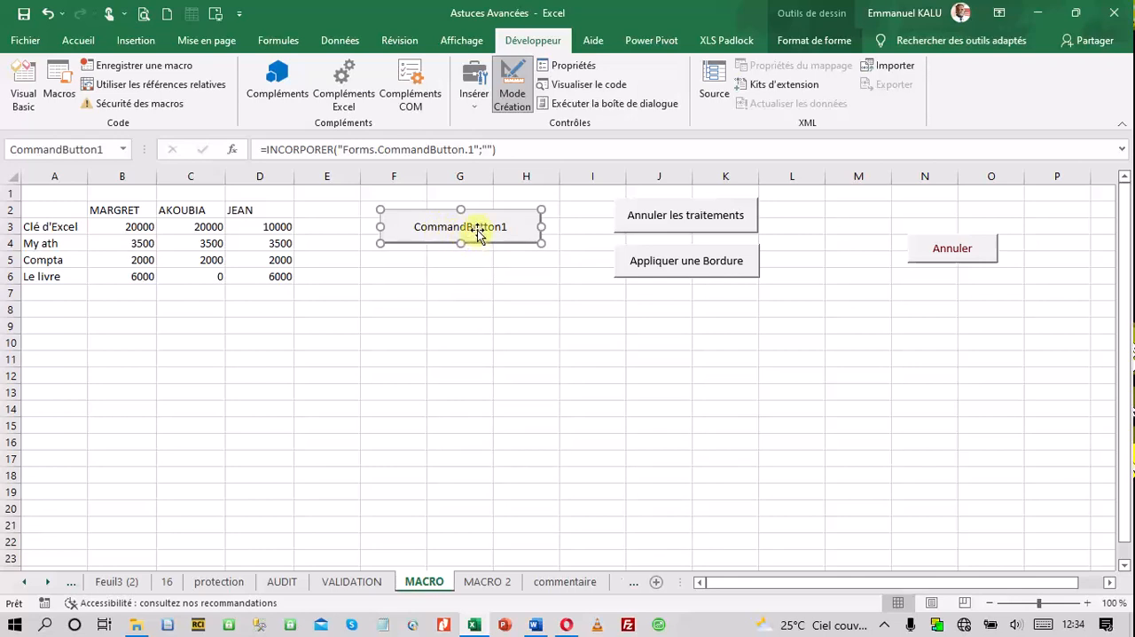
Inspect the click procedure and the object options of CommandButton1
{"action": "left_click", "coordinate": [504, 228]}
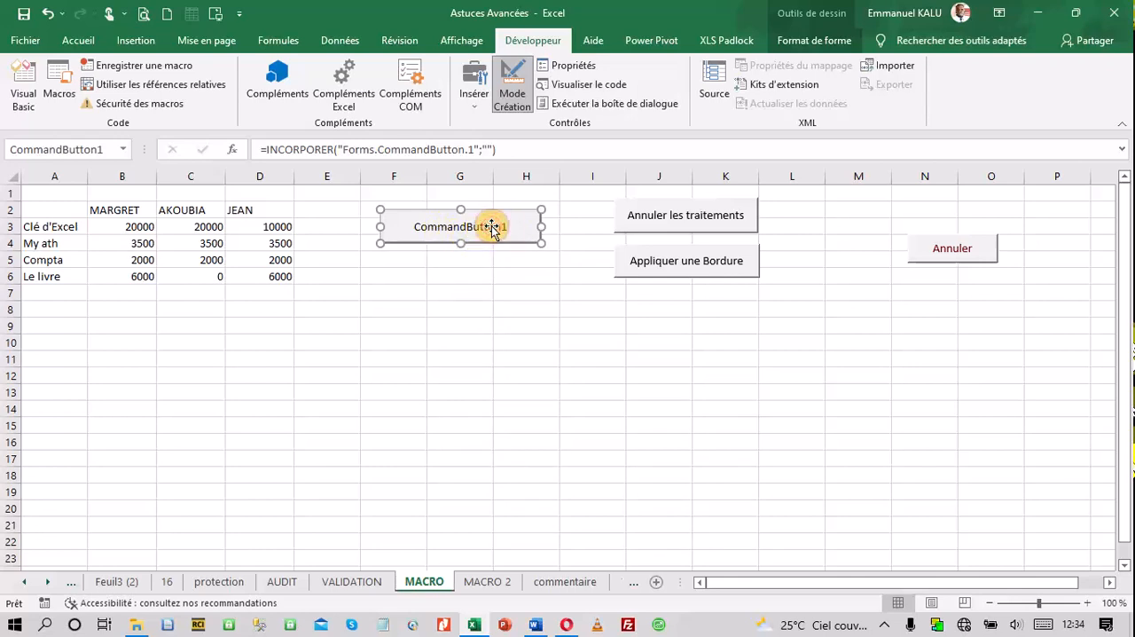
{"action": "double_click", "coordinate": [494, 227]}
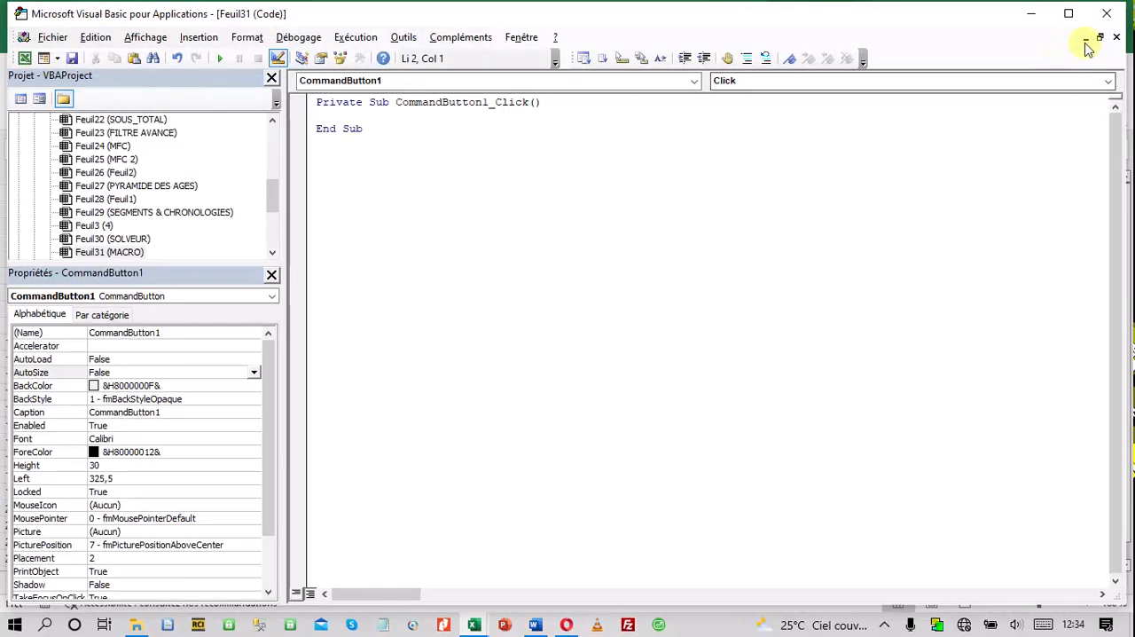
{"action": "left_click", "coordinate": [1114, 37]}
{"action": "left_click", "coordinate": [1107, 13]}
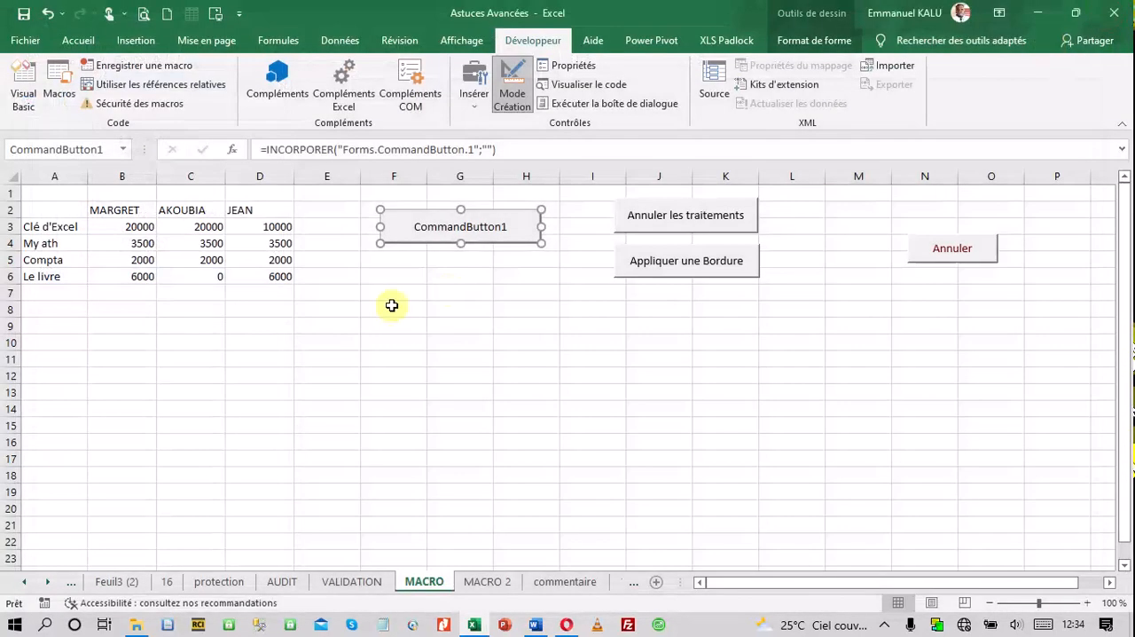
{"action": "right_click", "coordinate": [505, 228]}
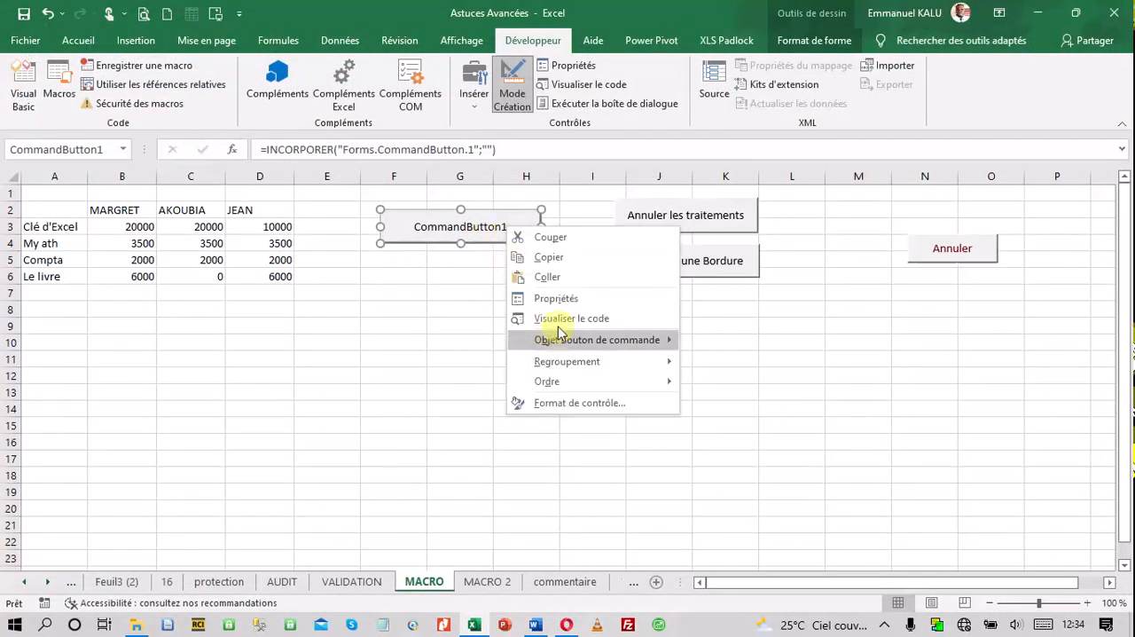
{"action": "mouse_move", "coordinate": [559, 338]}
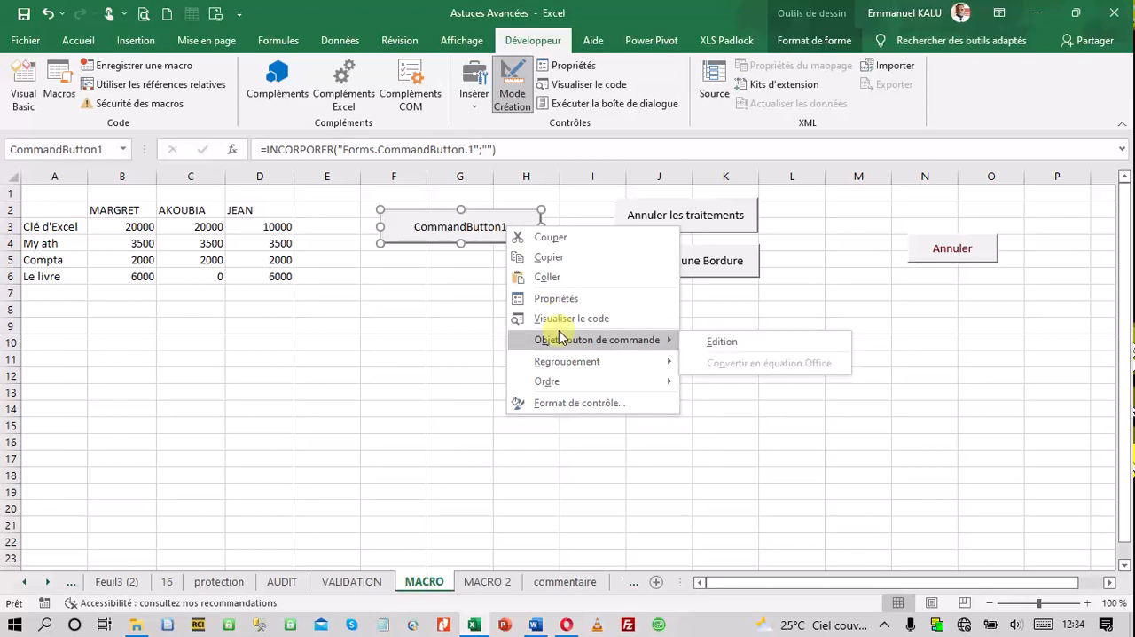
{"action": "left_click", "coordinate": [432, 354]}
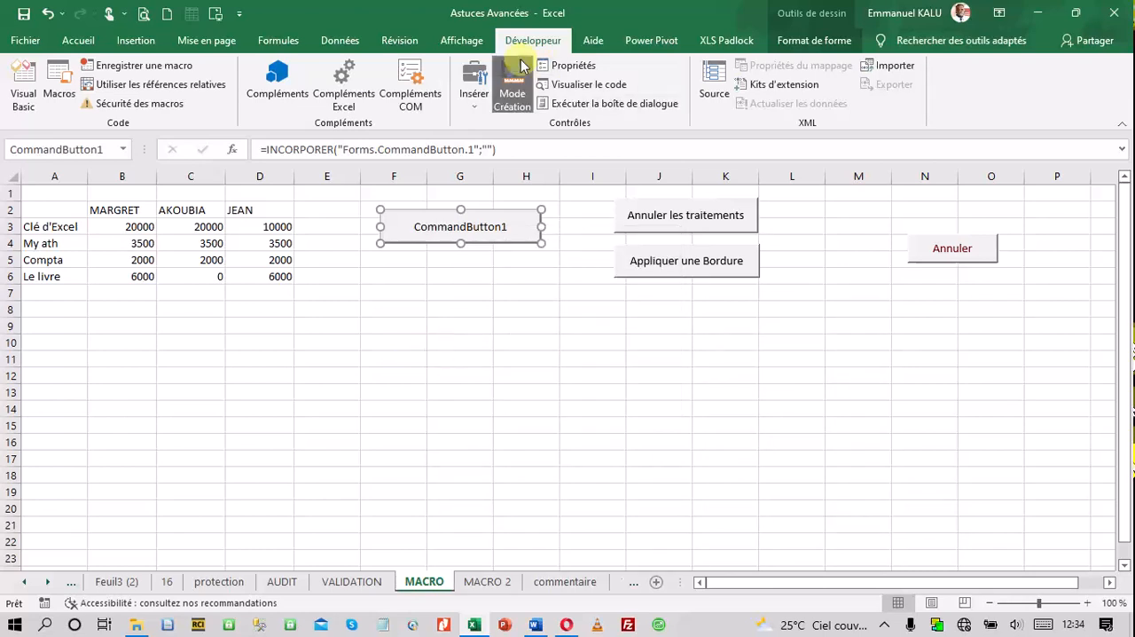
{"action": "left_click", "coordinate": [474, 96]}
{"action": "left_click", "coordinate": [466, 141]}
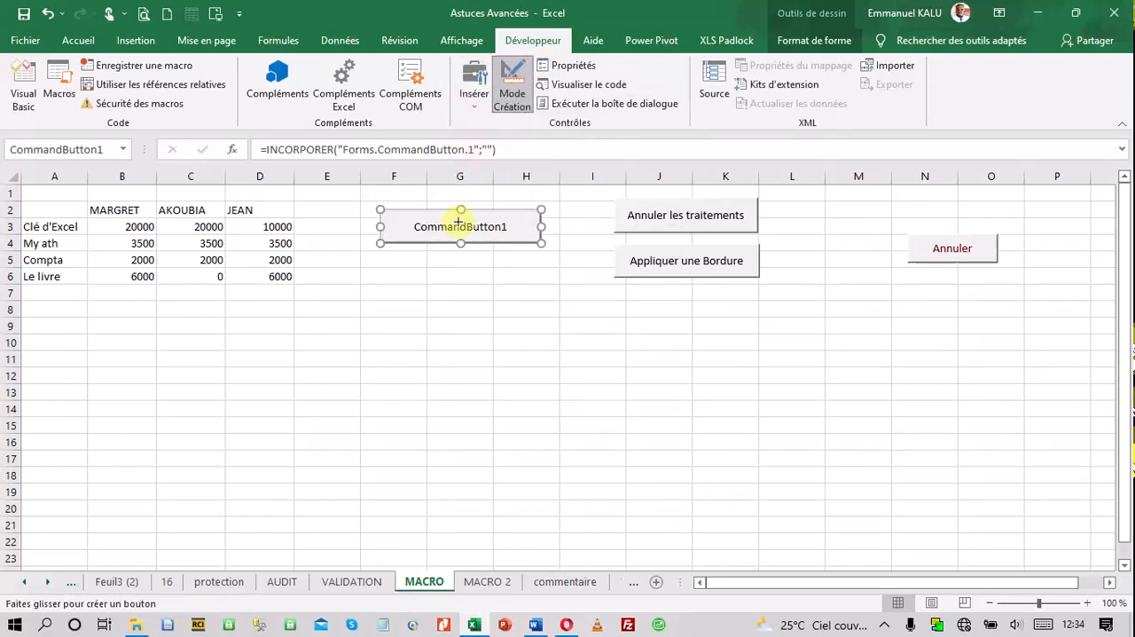
{"action": "left_click_drag", "start_coordinate": [384, 263], "coordinate": [543, 290]}
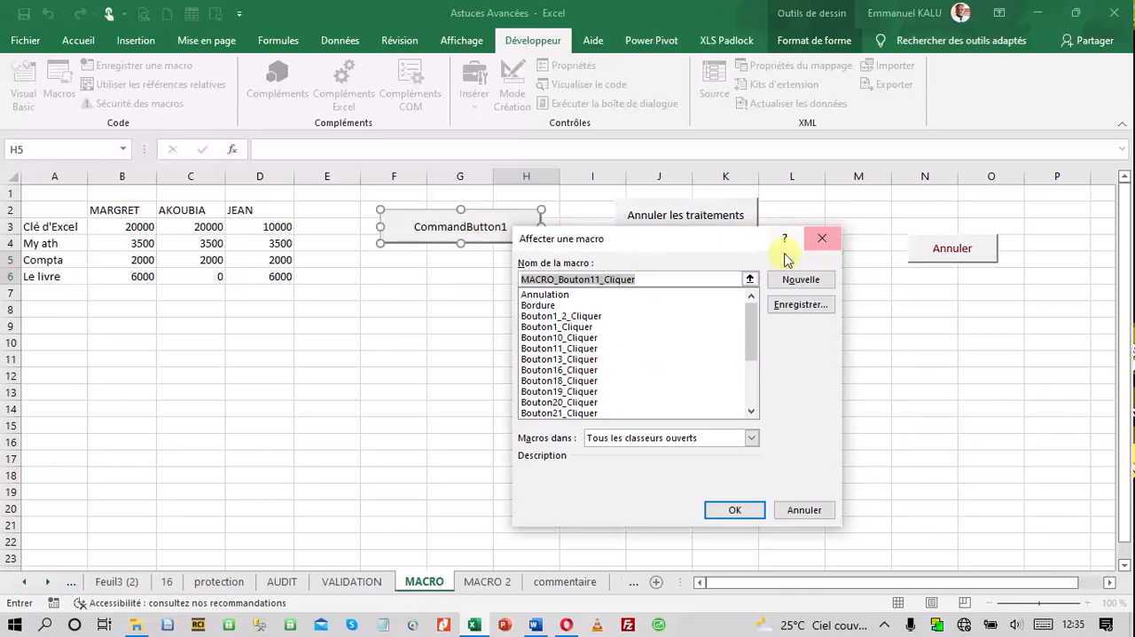
{"action": "left_click", "coordinate": [804, 510]}
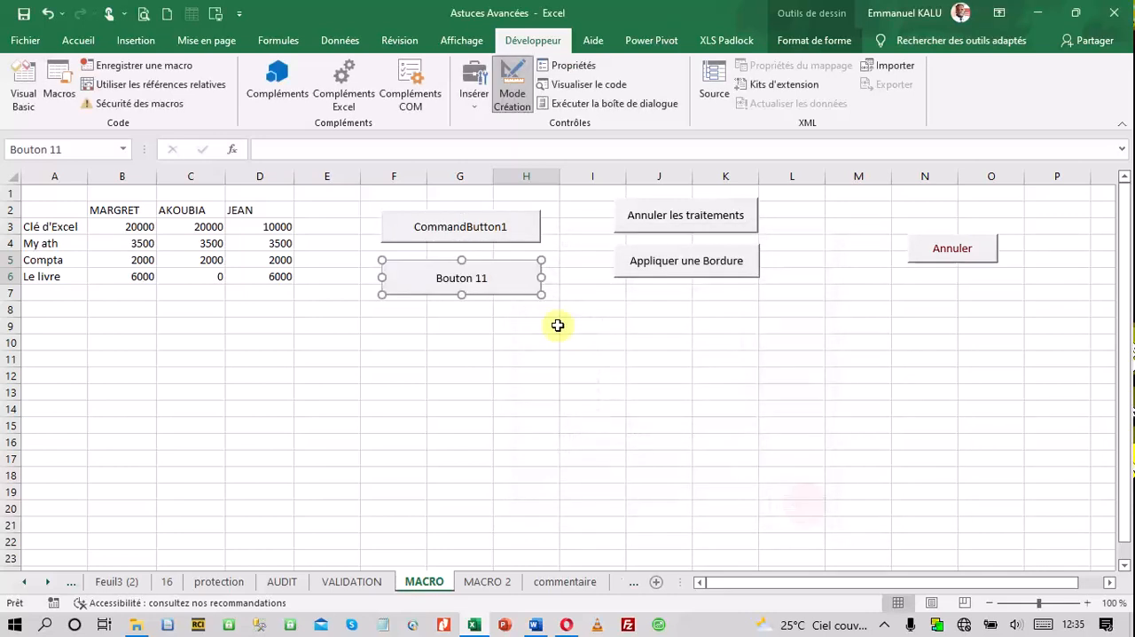
{"action": "key", "text": "Delete"}
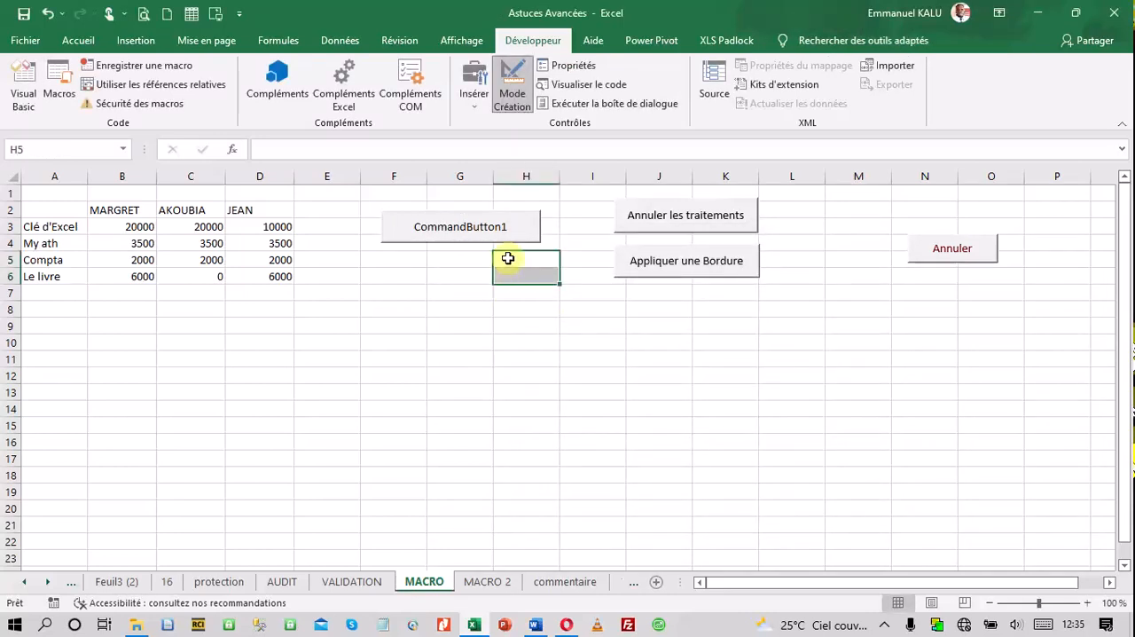
Delete the ActiveX command button CommandButton1 and select cell G4
{"action": "left_click", "coordinate": [502, 244]}
{"action": "key", "text": "Delete"}
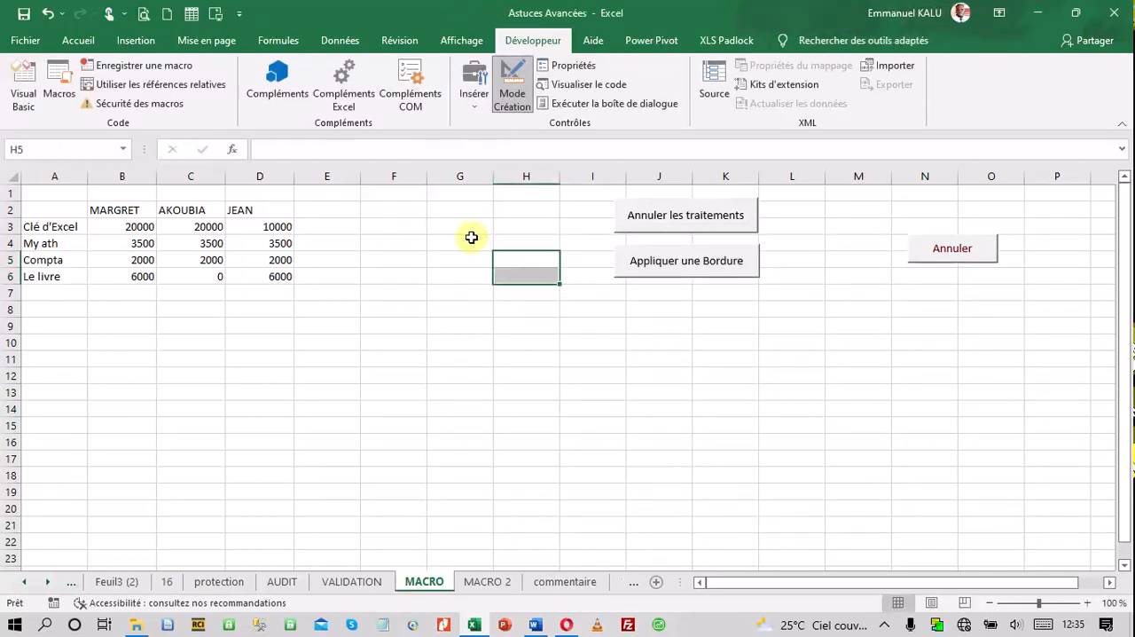
{"action": "left_click", "coordinate": [471, 240]}
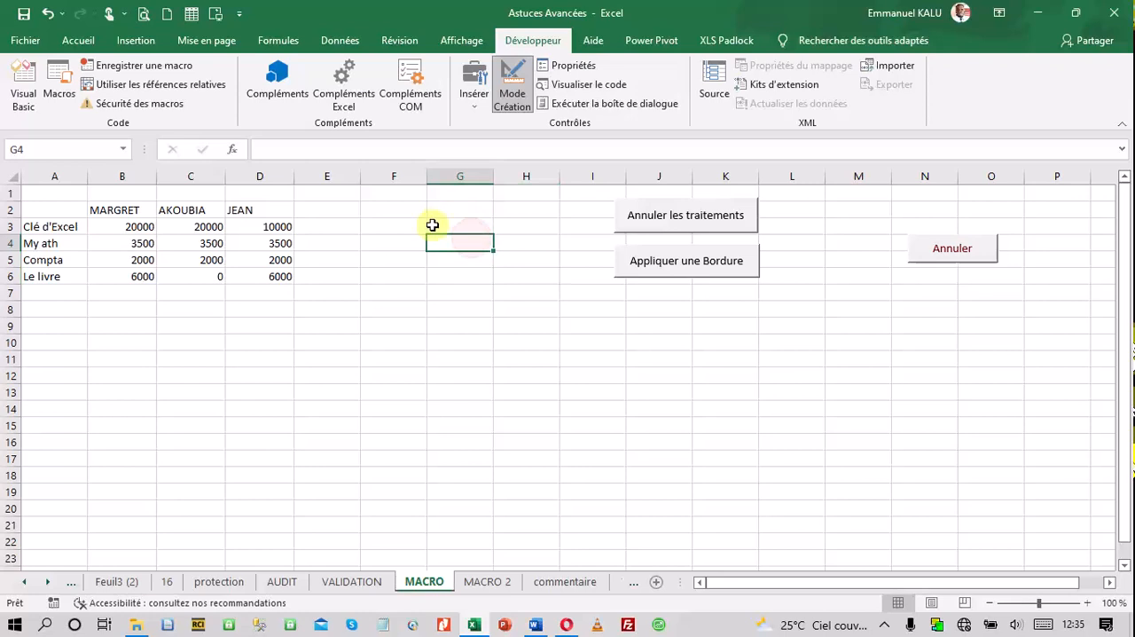
Insert a form-control button spanning columns F to H around rows 3 and 4, and assign it the Remplissage macro
{"action": "left_click", "coordinate": [474, 98]}
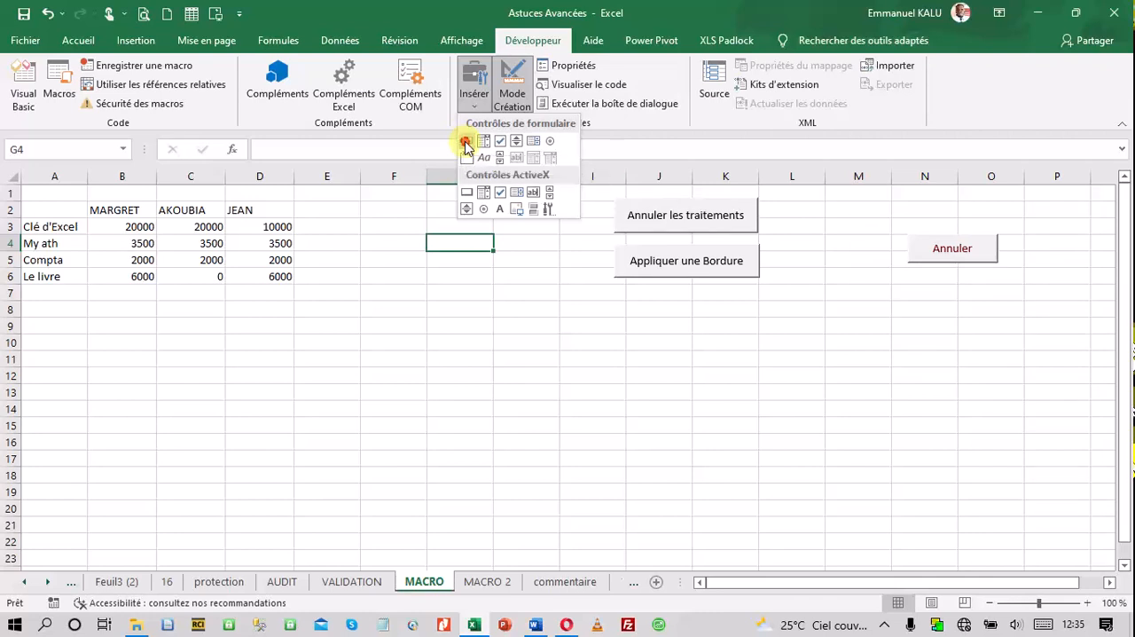
{"action": "left_click", "coordinate": [466, 143]}
{"action": "left_click_drag", "start_coordinate": [362, 216], "coordinate": [715, 210]}
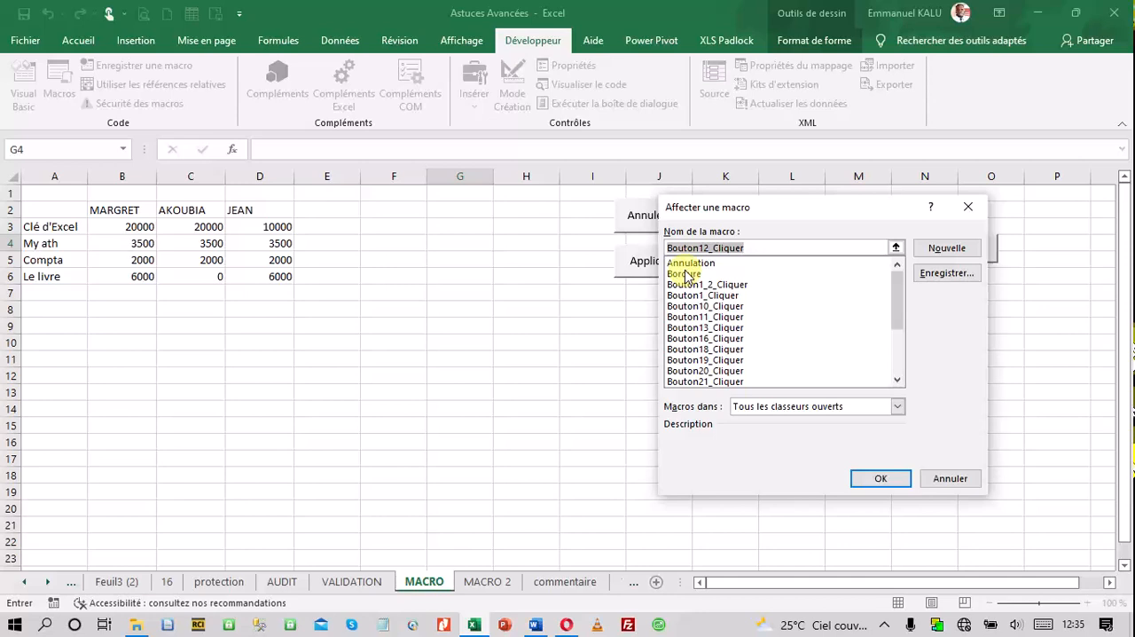
{"action": "left_click_drag", "start_coordinate": [892, 309], "coordinate": [899, 372]}
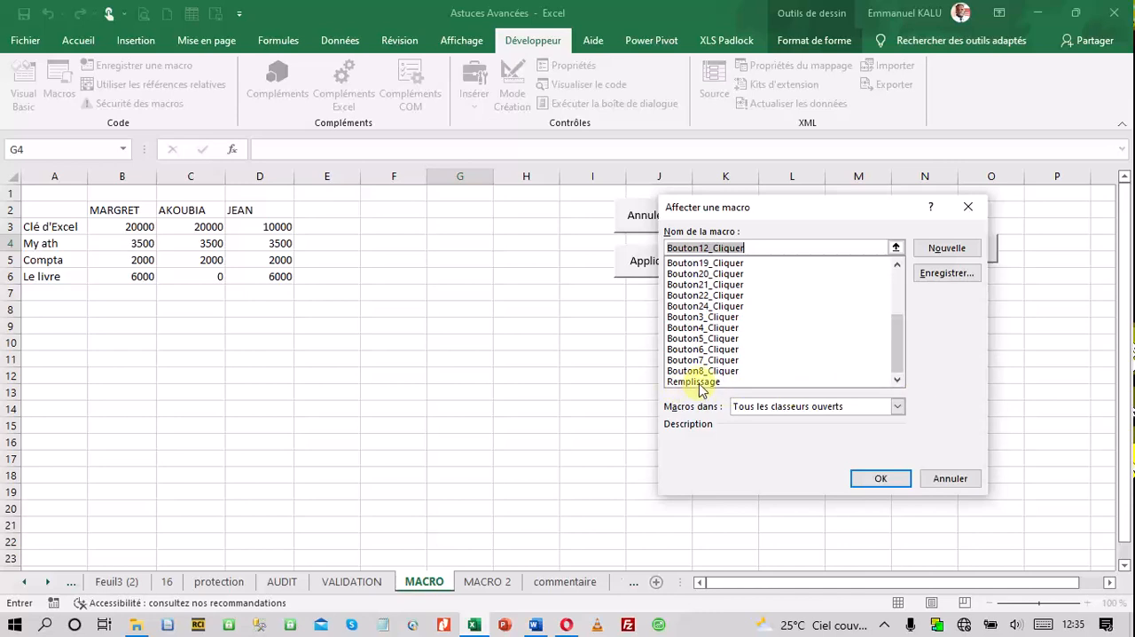
{"action": "left_click_drag", "start_coordinate": [897, 351], "coordinate": [895, 284]}
{"action": "scroll", "coordinate": [858, 295], "scroll_direction": "down", "scroll_amount": 3}
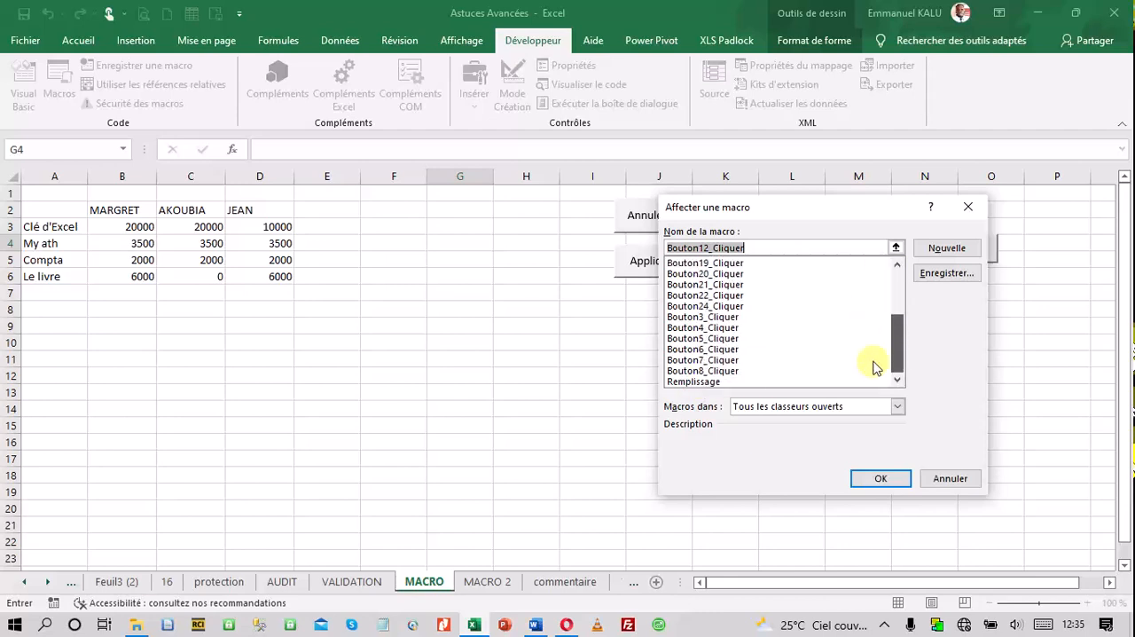
{"action": "left_click", "coordinate": [705, 383]}
{"action": "double_click", "coordinate": [706, 384]}
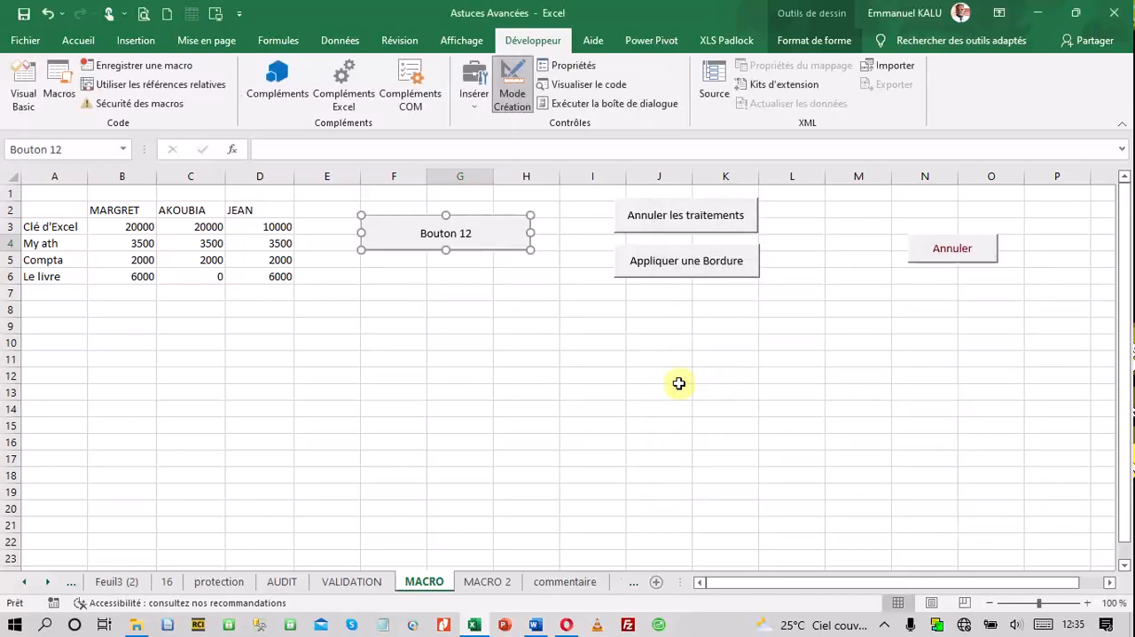
Label the new button "Appliquer une bordure" and use it to run its macro on the table
{"action": "left_click", "coordinate": [470, 238]}
{"action": "key", "text": "Delete"}
{"action": "key", "text": "Delete"}
{"action": "key", "text": "Delete"}
{"action": "key", "text": "Delete"}
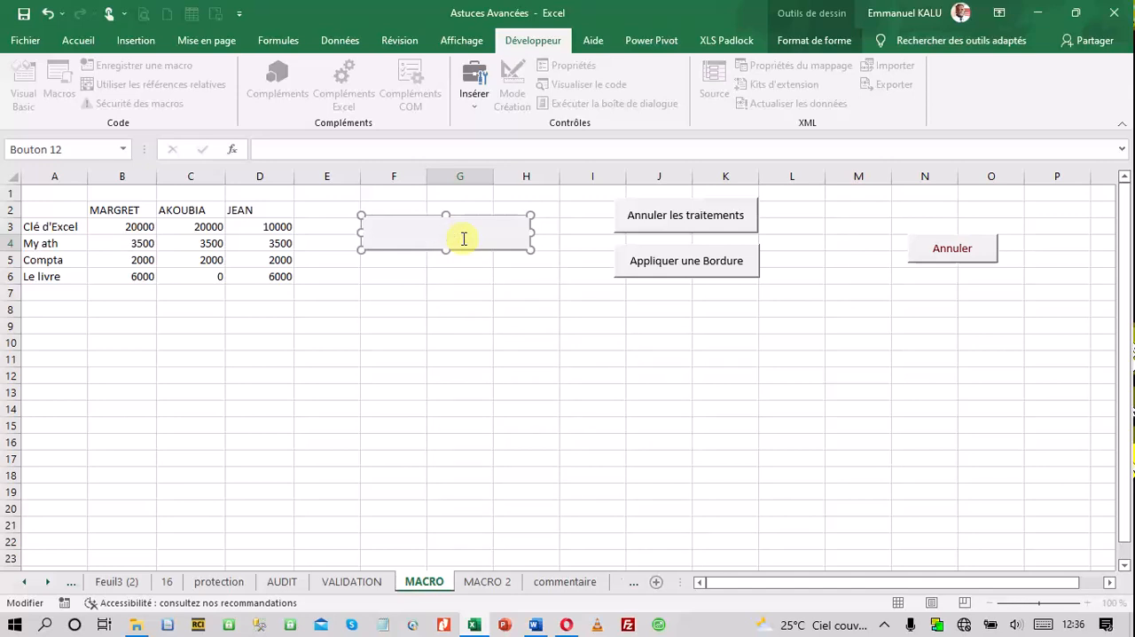
{"action": "type", "text": "Appliquer une bordure"}
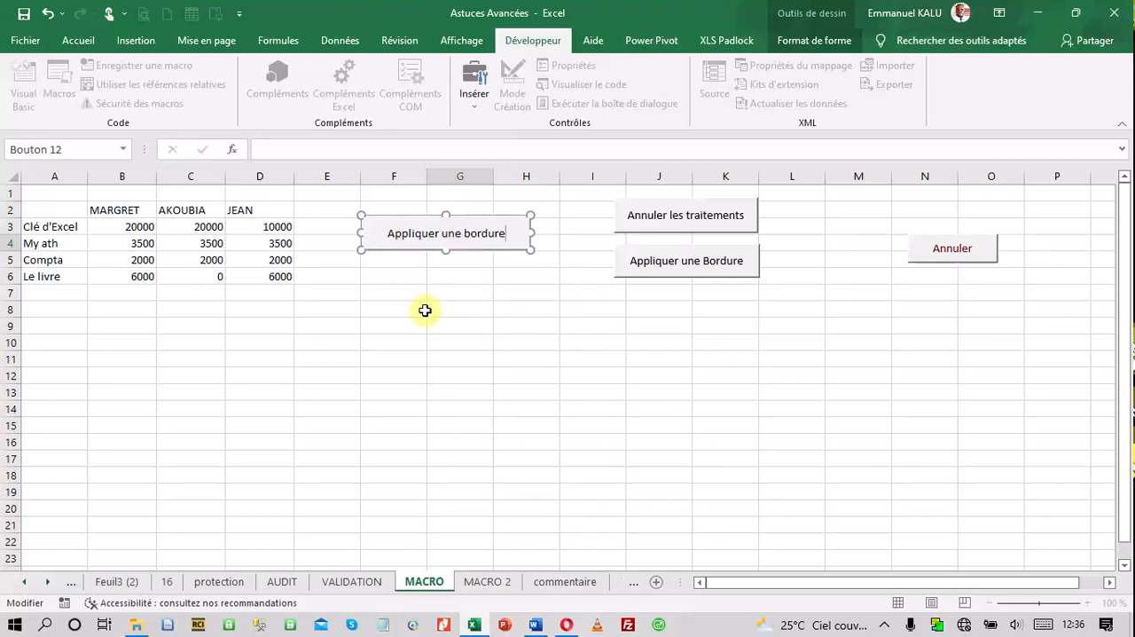
{"action": "left_click", "coordinate": [481, 274]}
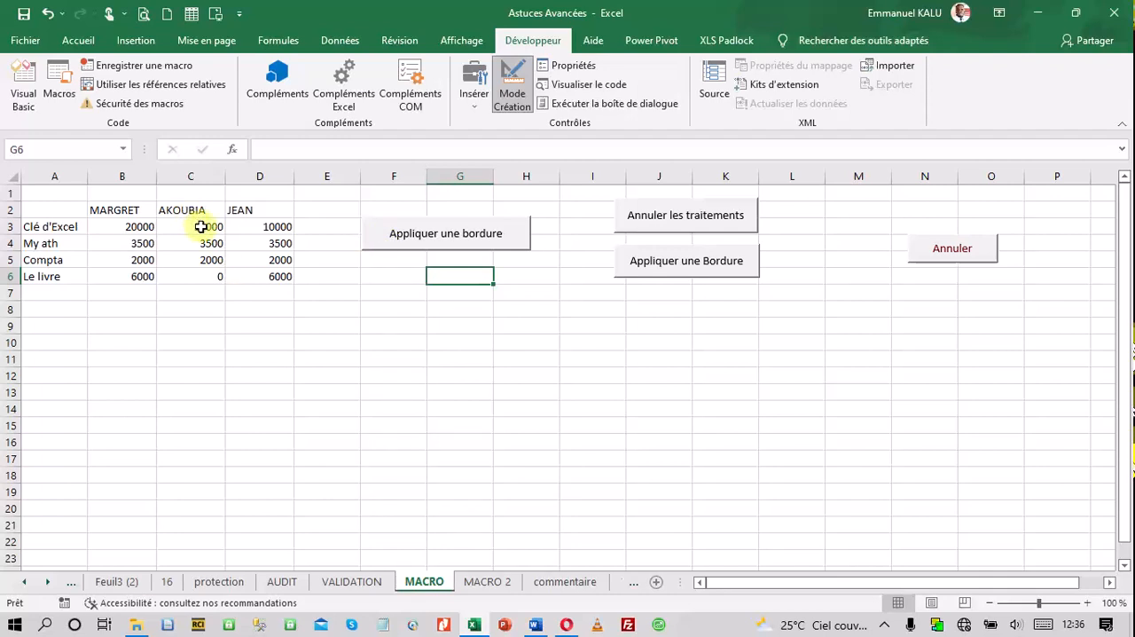
{"action": "left_click", "coordinate": [421, 242]}
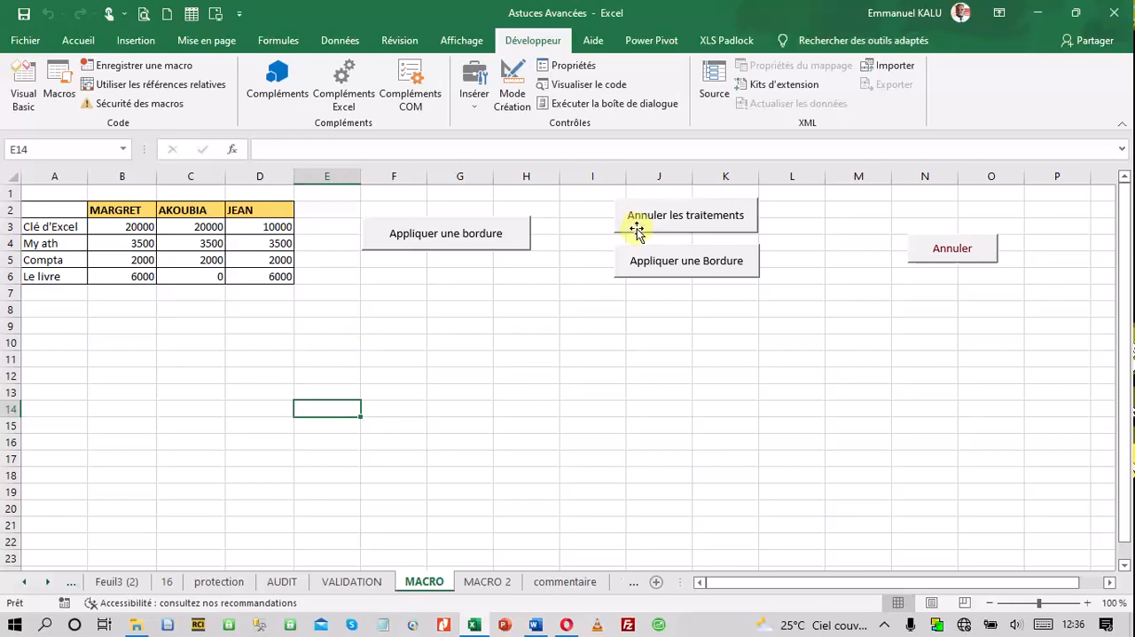
{"action": "mouse_move", "coordinate": [637, 229]}
{"action": "left_mouse_down"}
{"action": "mouse_move", "coordinate": [553, 246]}
{"action": "mouse_move", "coordinate": [484, 297]}
{"action": "mouse_move", "coordinate": [379, 299]}
{"action": "mouse_move", "coordinate": [387, 306]}
{"action": "left_mouse_up"}
{"action": "left_click_drag", "start_coordinate": [508, 291], "coordinate": [528, 291]}
{"action": "right_click", "coordinate": [501, 302]}
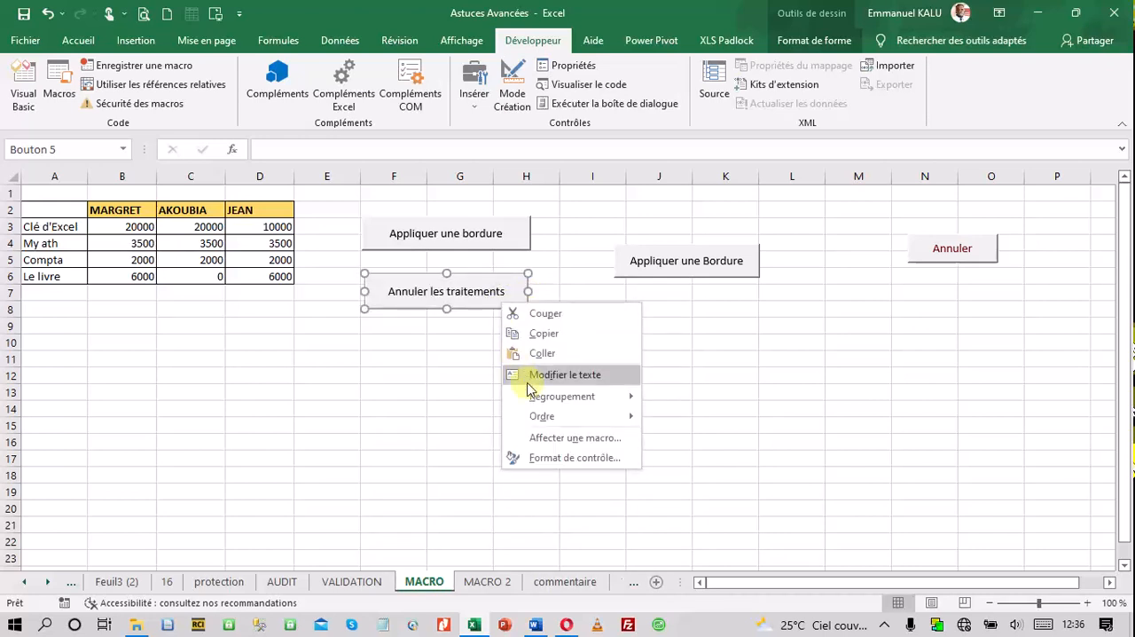
{"action": "mouse_move", "coordinate": [513, 419]}
{"action": "left_click", "coordinate": [452, 375]}
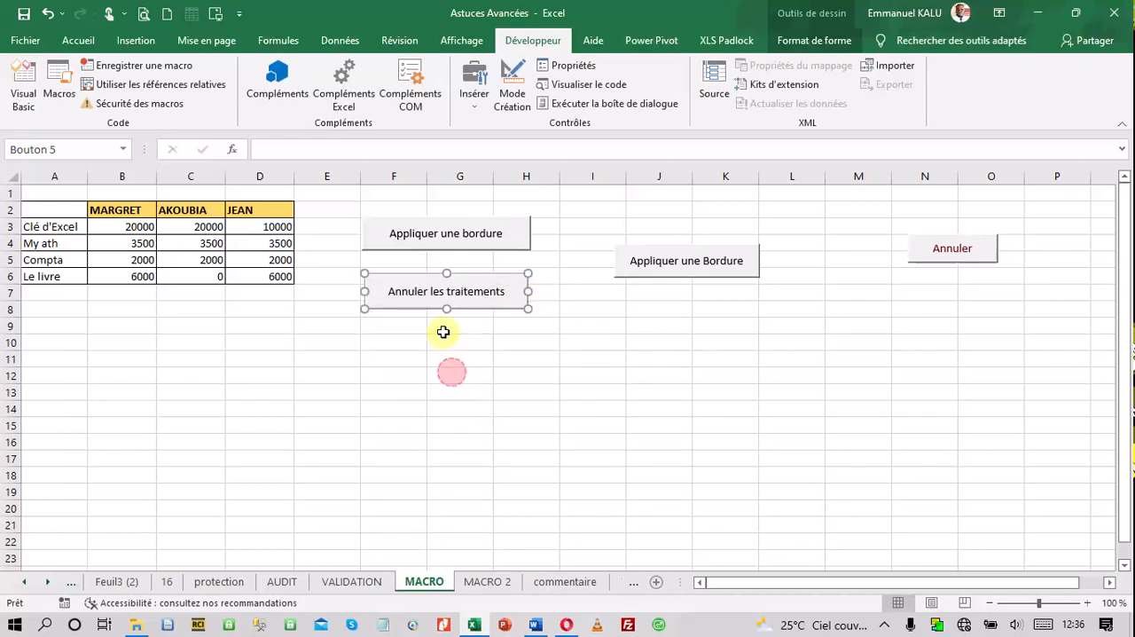
{"action": "left_click_drag", "start_coordinate": [479, 306], "coordinate": [728, 227]}
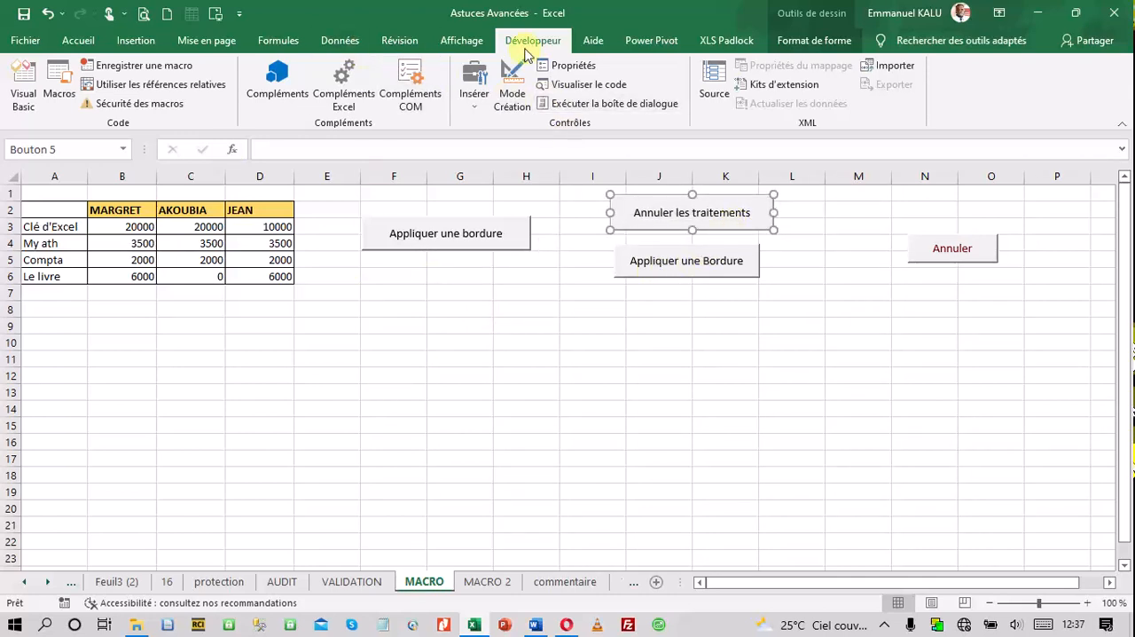
Insert a second form-control button of matching width below "Appliquer une bordure" and assign it the Annulation macro
{"action": "left_click", "coordinate": [468, 107]}
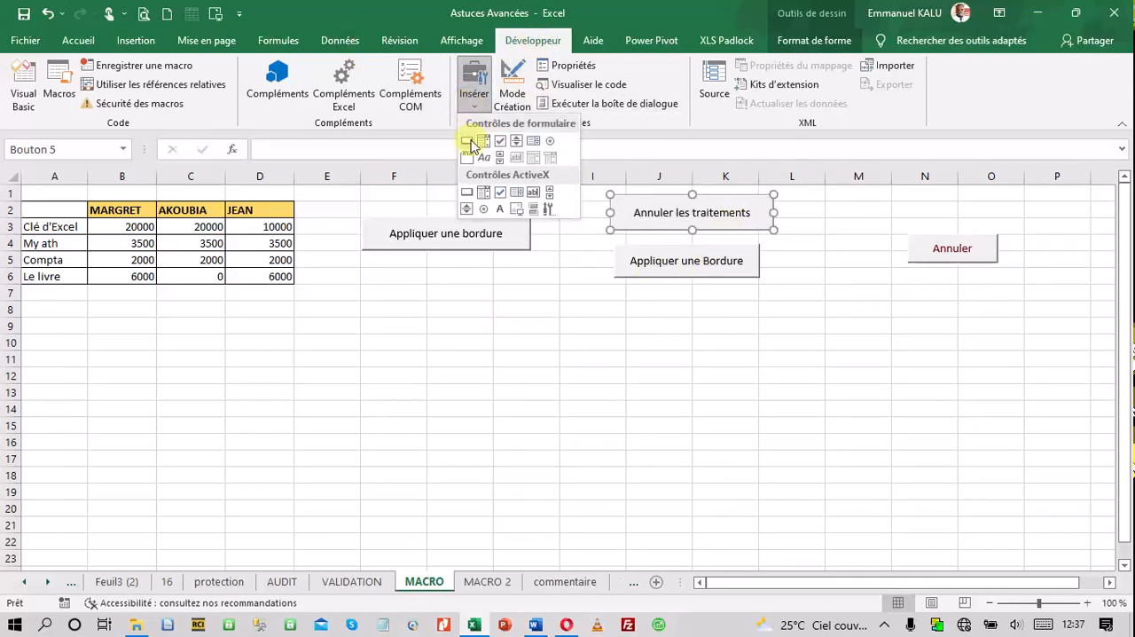
{"action": "left_click", "coordinate": [470, 143]}
{"action": "left_click_drag", "start_coordinate": [363, 267], "coordinate": [530, 300]}
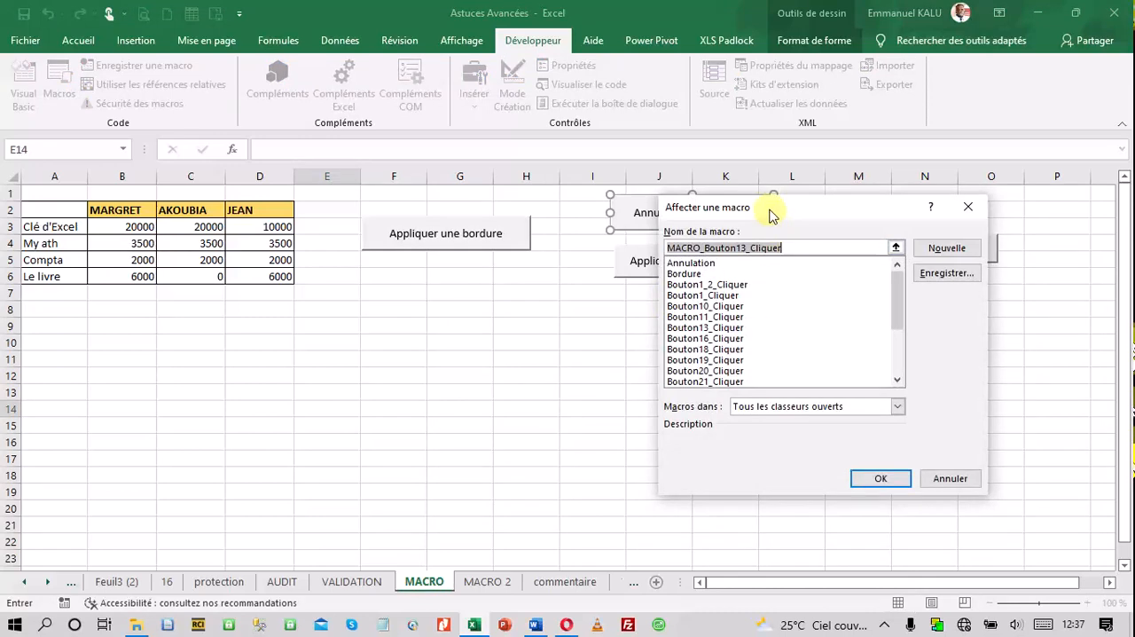
{"action": "left_click", "coordinate": [728, 264]}
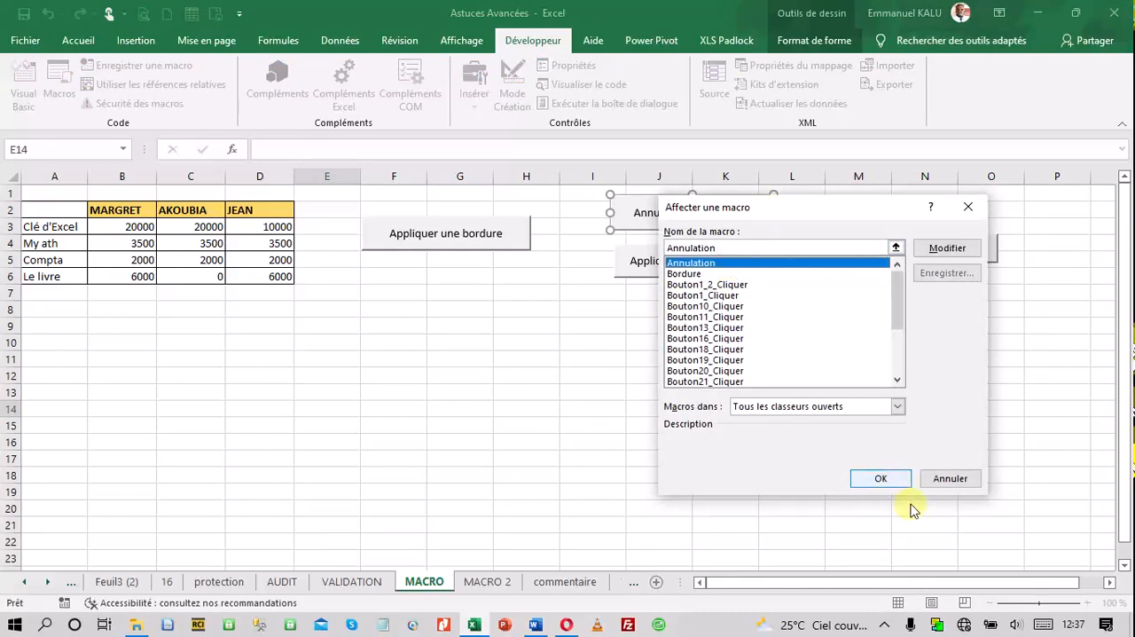
{"action": "left_click", "coordinate": [890, 479]}
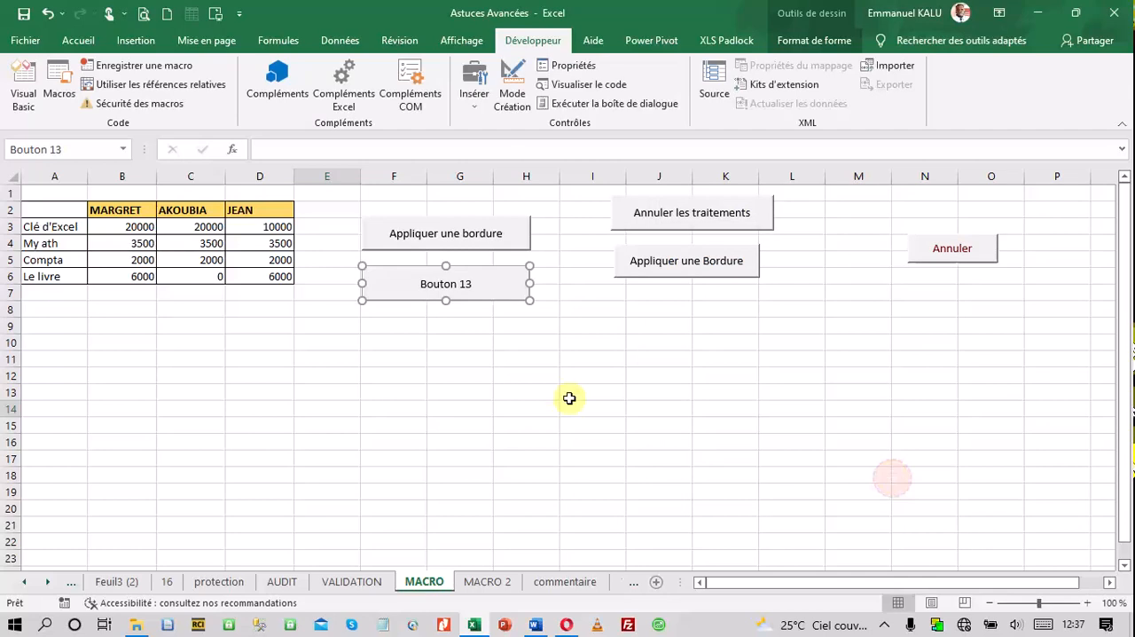
Label the second form-control button "Annuler les Traitements"
{"action": "left_click", "coordinate": [470, 284]}
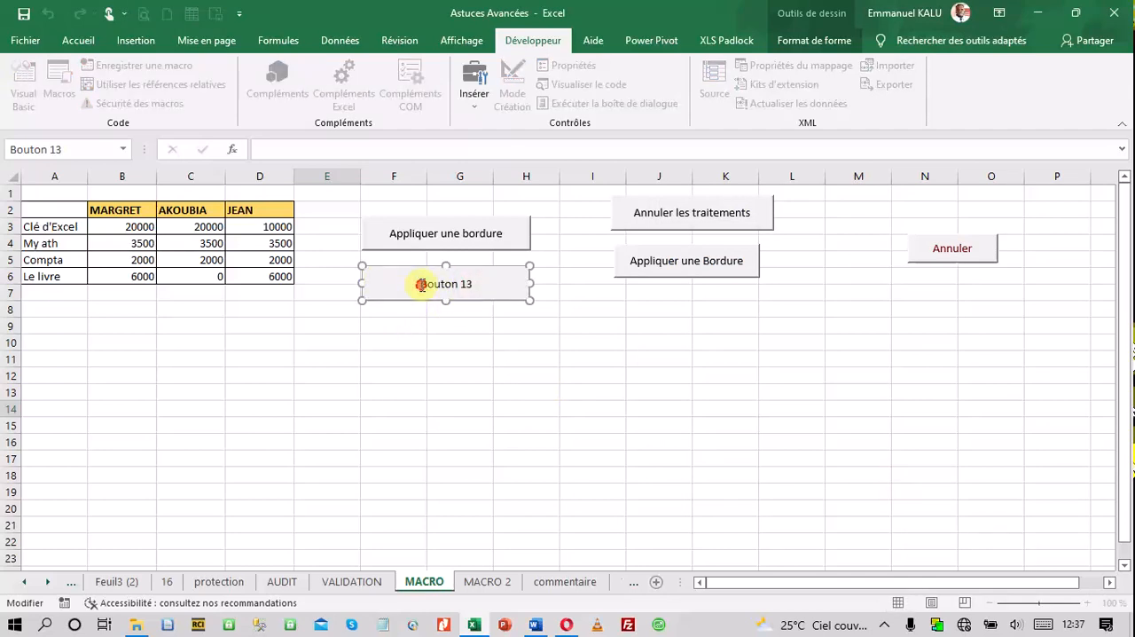
{"action": "left_click_drag", "start_coordinate": [422, 284], "coordinate": [525, 283]}
{"action": "type", "text": "An"}
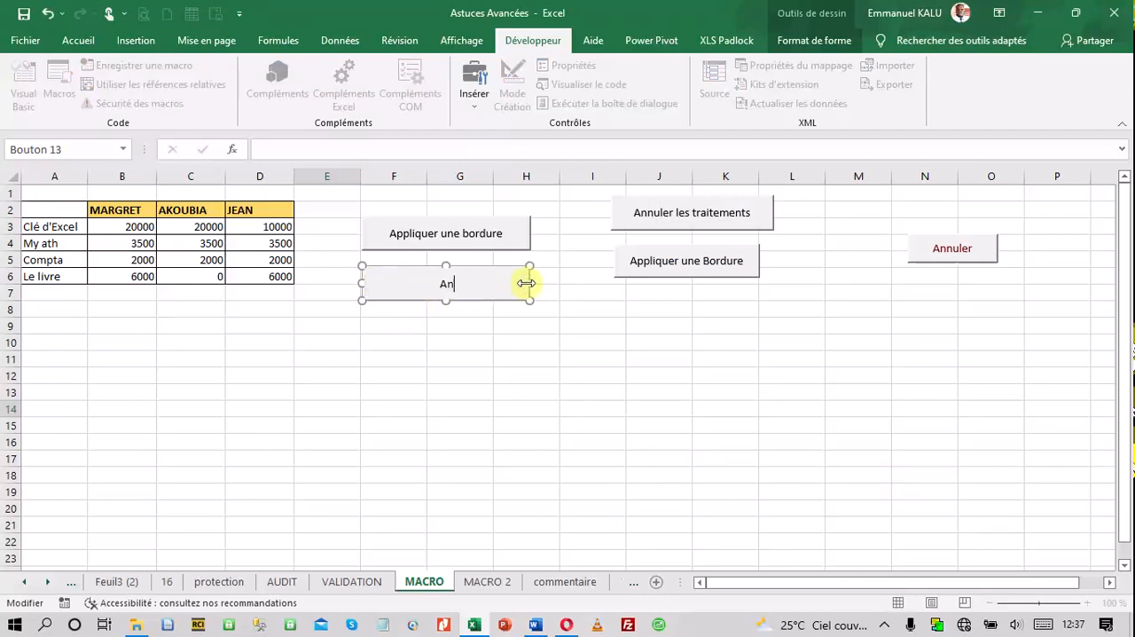
{"action": "type", "text": "nuler les Traitement"}
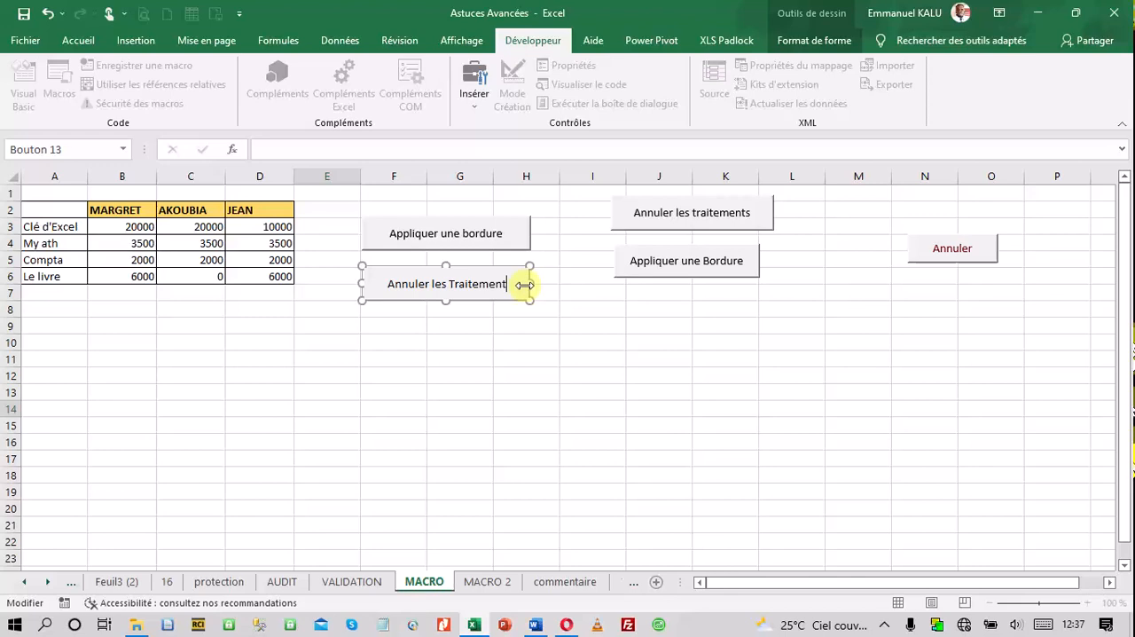
{"action": "type", "text": "s"}
{"action": "left_click", "coordinate": [529, 357]}
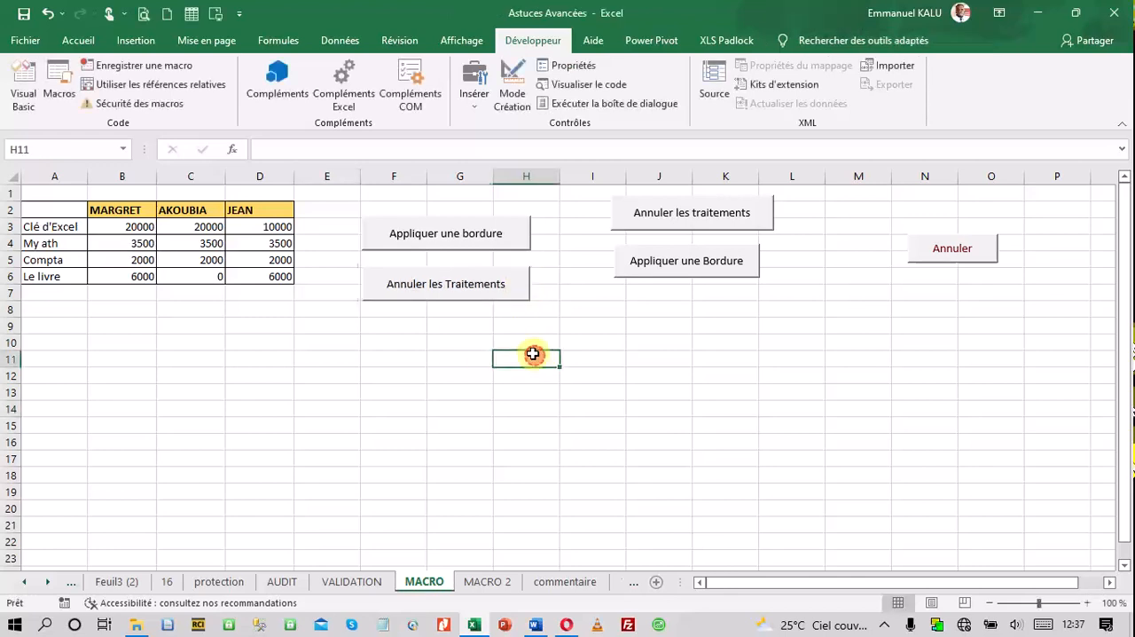
Test the two new buttons by alternately clearing and reapplying the table's formatting, finishing with the formatting cleared
{"action": "left_click", "coordinate": [473, 300]}
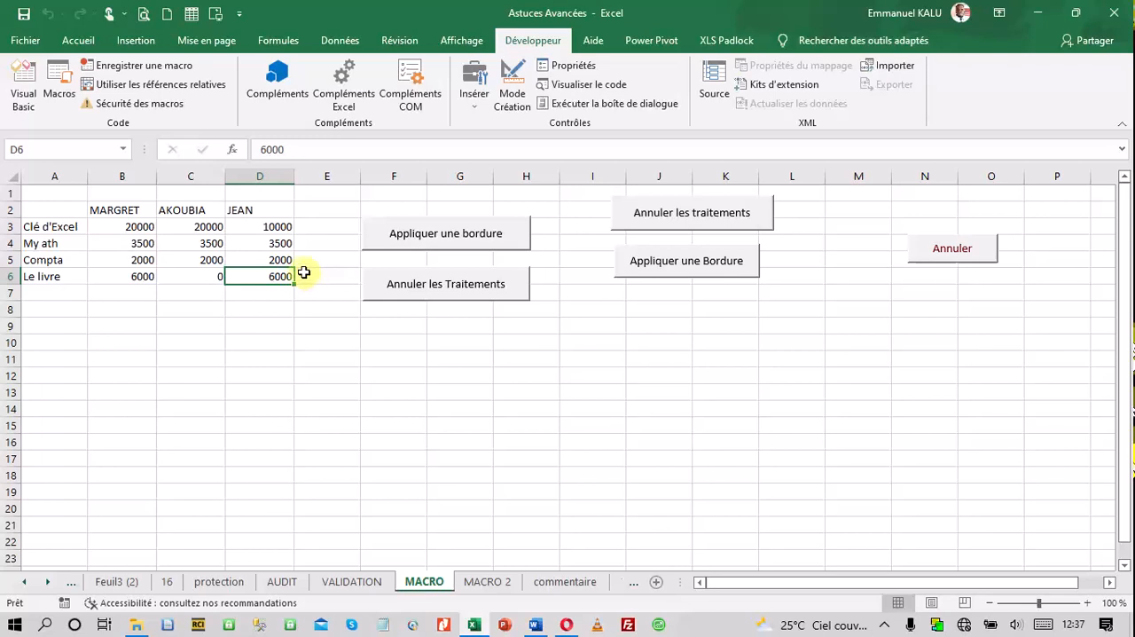
{"action": "left_click", "coordinate": [435, 248]}
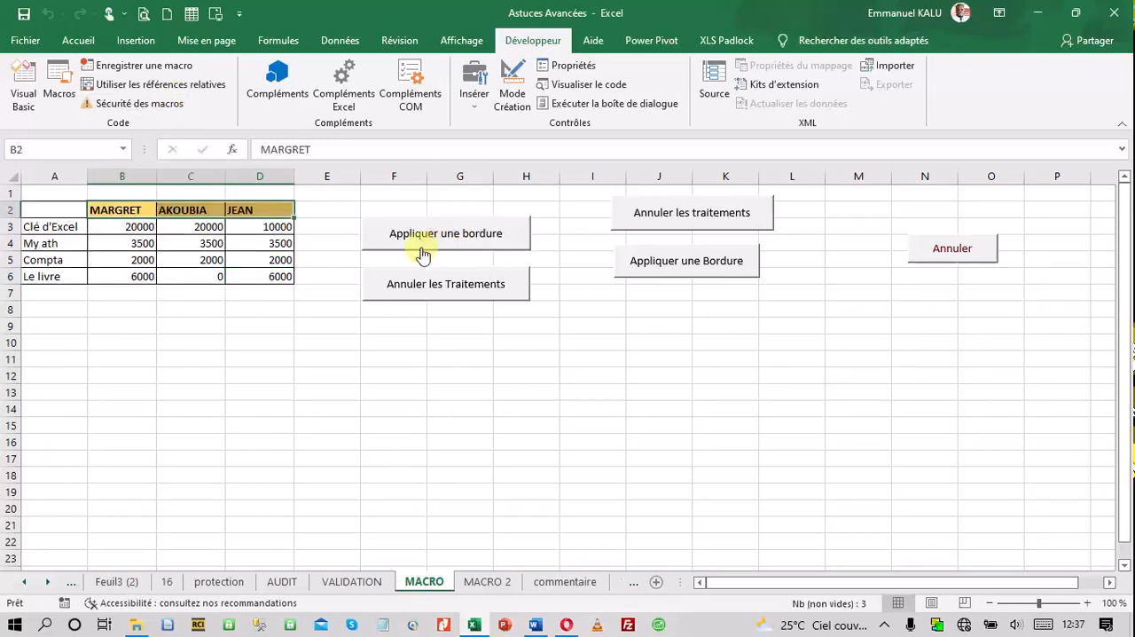
{"action": "left_click", "coordinate": [404, 282]}
{"action": "left_click", "coordinate": [410, 235]}
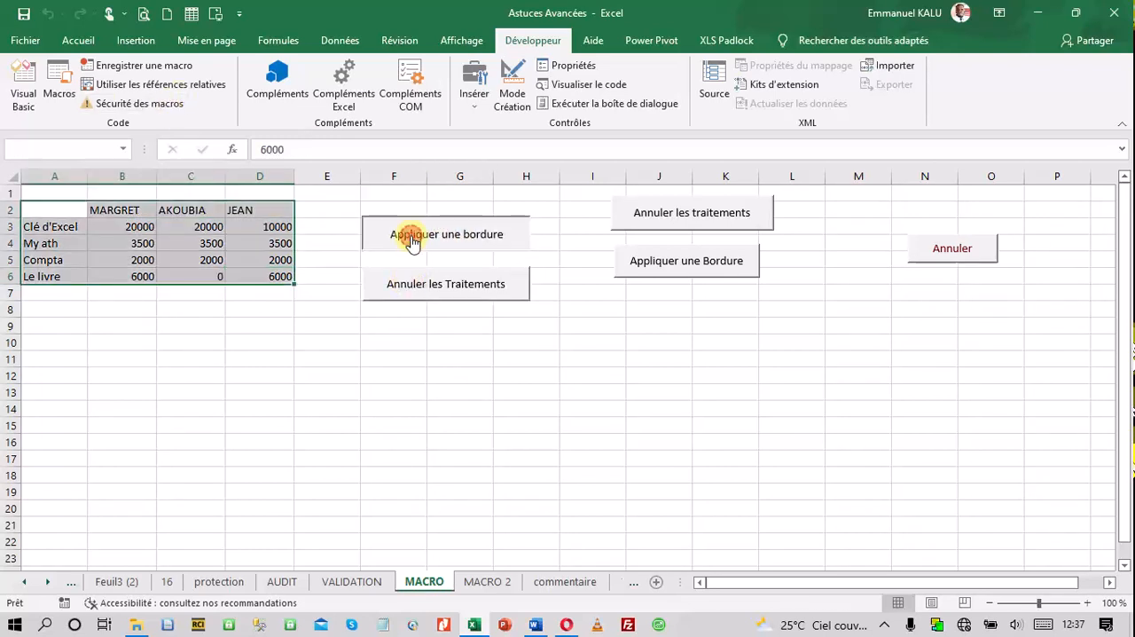
{"action": "left_click", "coordinate": [412, 284]}
{"action": "left_click", "coordinate": [427, 238]}
{"action": "left_click", "coordinate": [419, 283]}
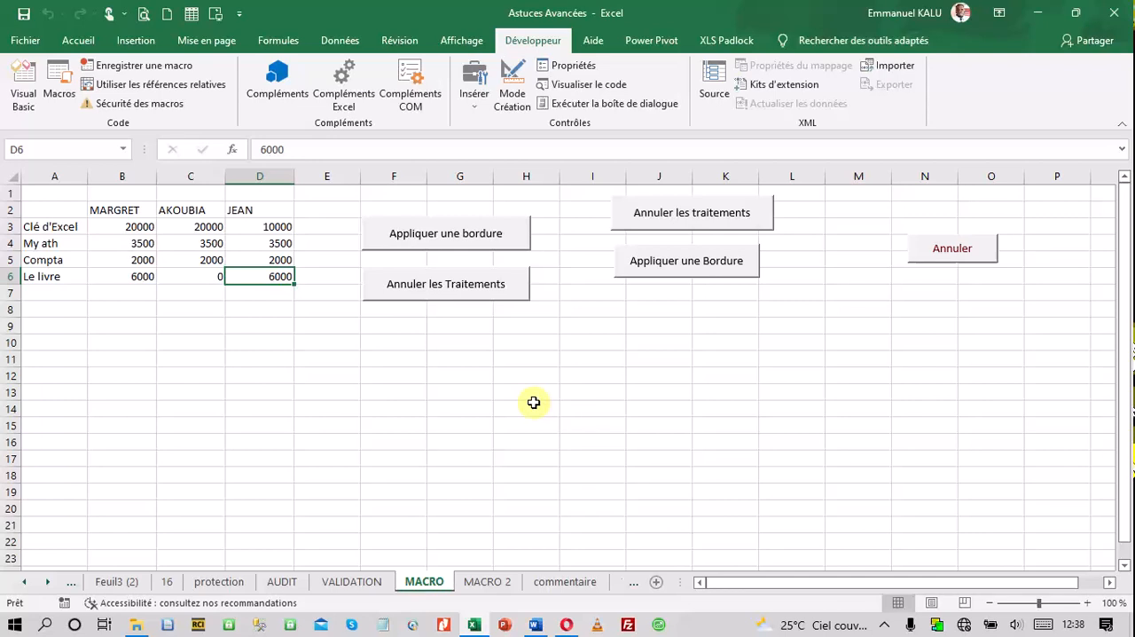
Apply the table's borders and header fill with "Appliquer une bordure", and clear them with "Annuler les Traitements"
{"action": "left_click", "coordinate": [450, 242]}
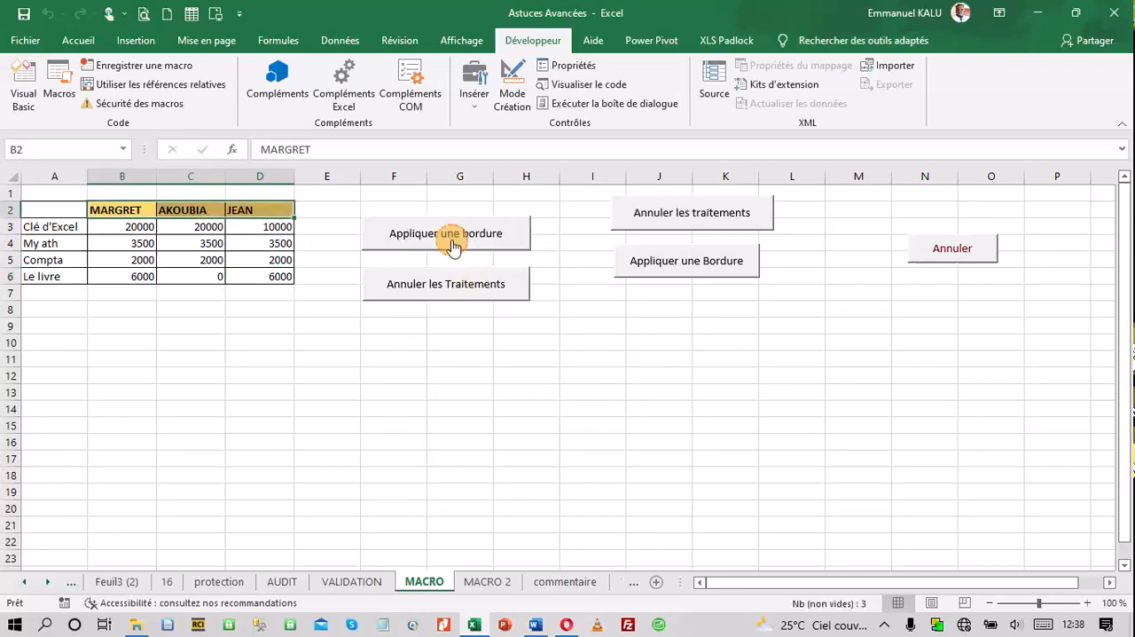
{"action": "left_click", "coordinate": [420, 362]}
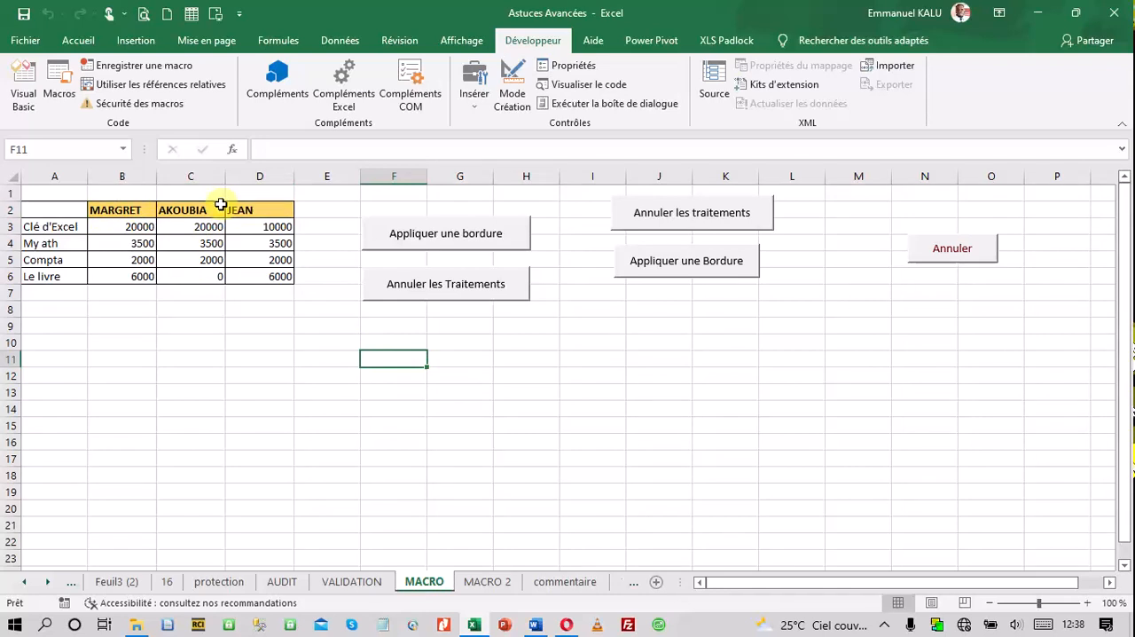
{"action": "left_click", "coordinate": [425, 292]}
{"action": "left_click", "coordinate": [274, 441]}
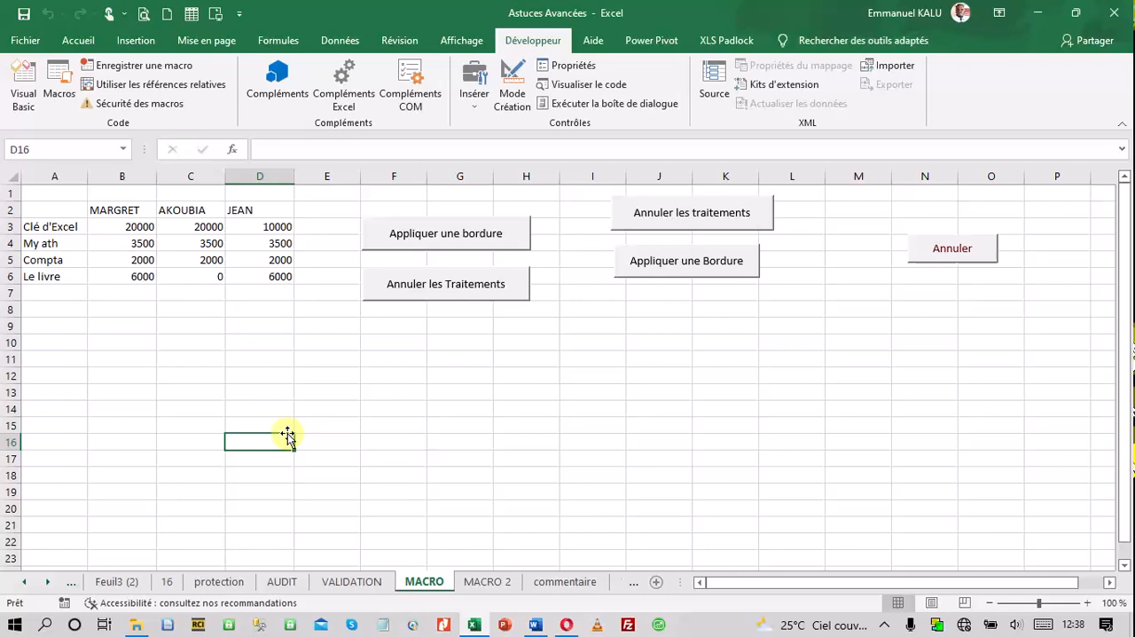
Run "Appliquer une bordure" and "Annuler les Traitements" alternately five times each, ending with the table unformatted
{"action": "left_click", "coordinate": [438, 242]}
{"action": "left_click", "coordinate": [442, 280]}
{"action": "left_click", "coordinate": [444, 256]}
{"action": "left_click", "coordinate": [454, 283]}
{"action": "left_click", "coordinate": [439, 245]}
{"action": "left_click", "coordinate": [441, 282]}
{"action": "left_click", "coordinate": [442, 247]}
{"action": "left_click", "coordinate": [446, 284]}
{"action": "left_click", "coordinate": [450, 251]}
{"action": "left_click", "coordinate": [449, 296]}
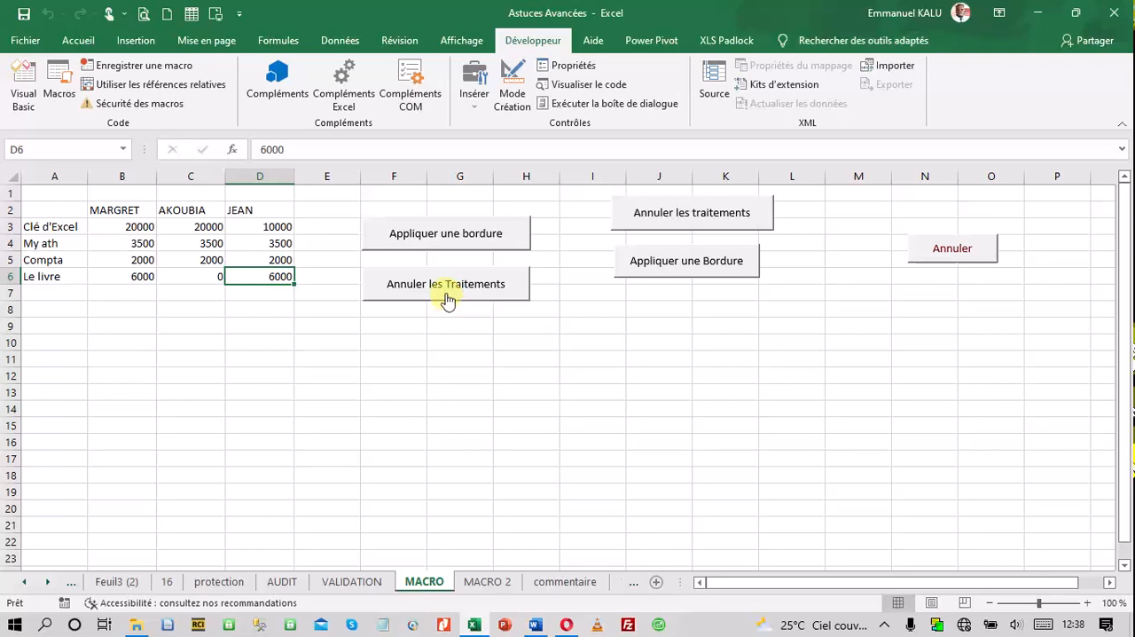
Open the Annulation macro's code from the "Appliquer une bordure" button's macro assignment and examine the recorded instructions in the module
{"action": "right_click", "coordinate": [441, 249]}
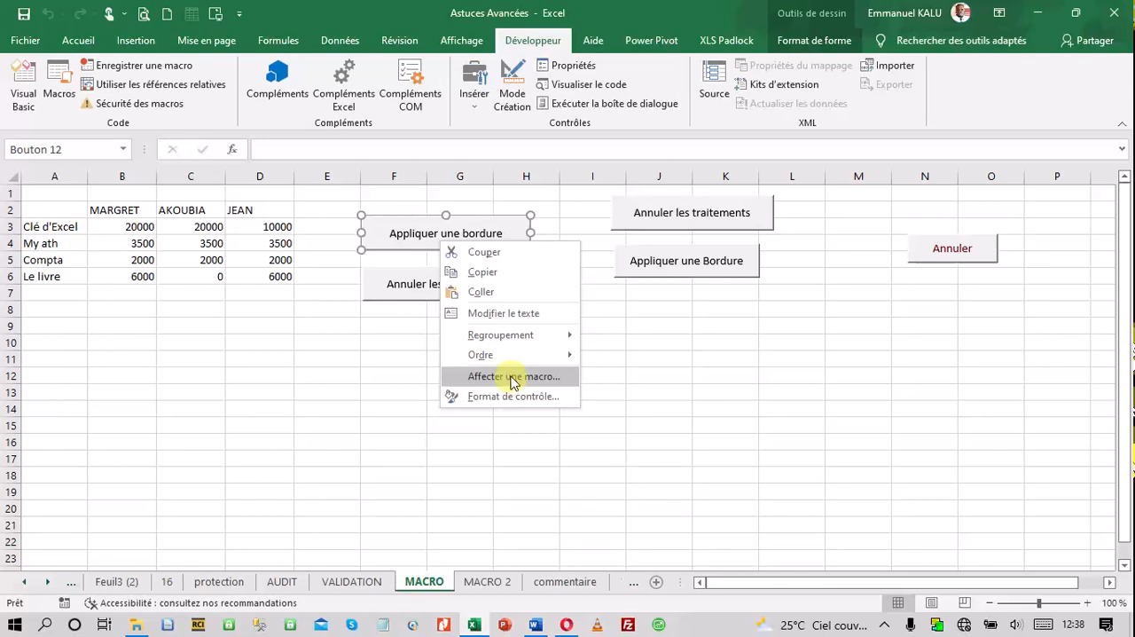
{"action": "left_click", "coordinate": [513, 377]}
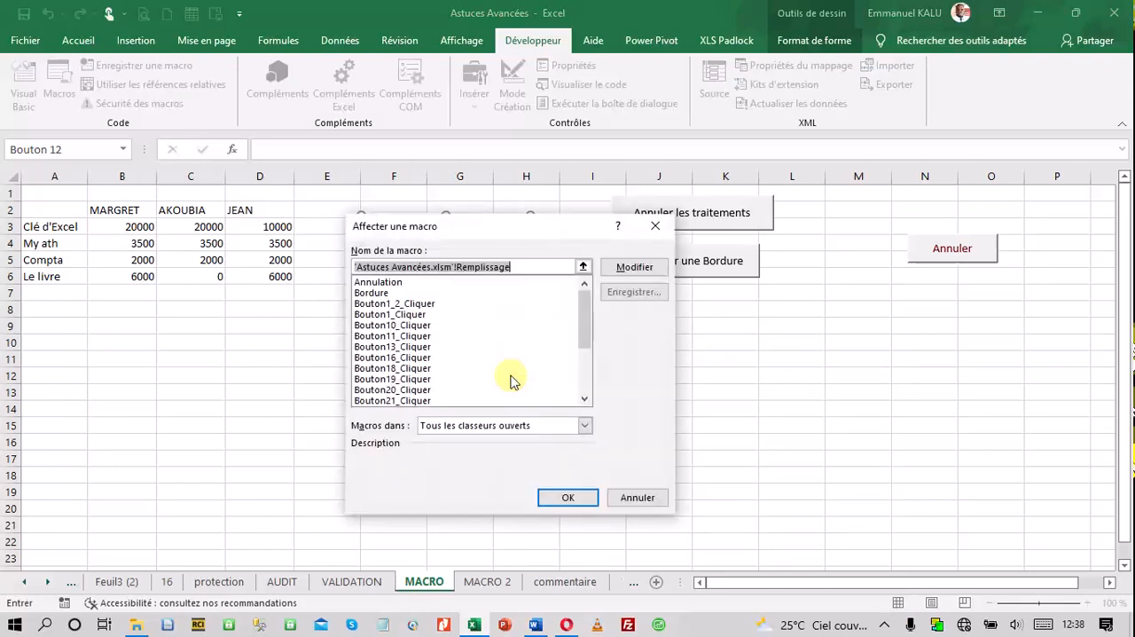
{"action": "left_click", "coordinate": [388, 282]}
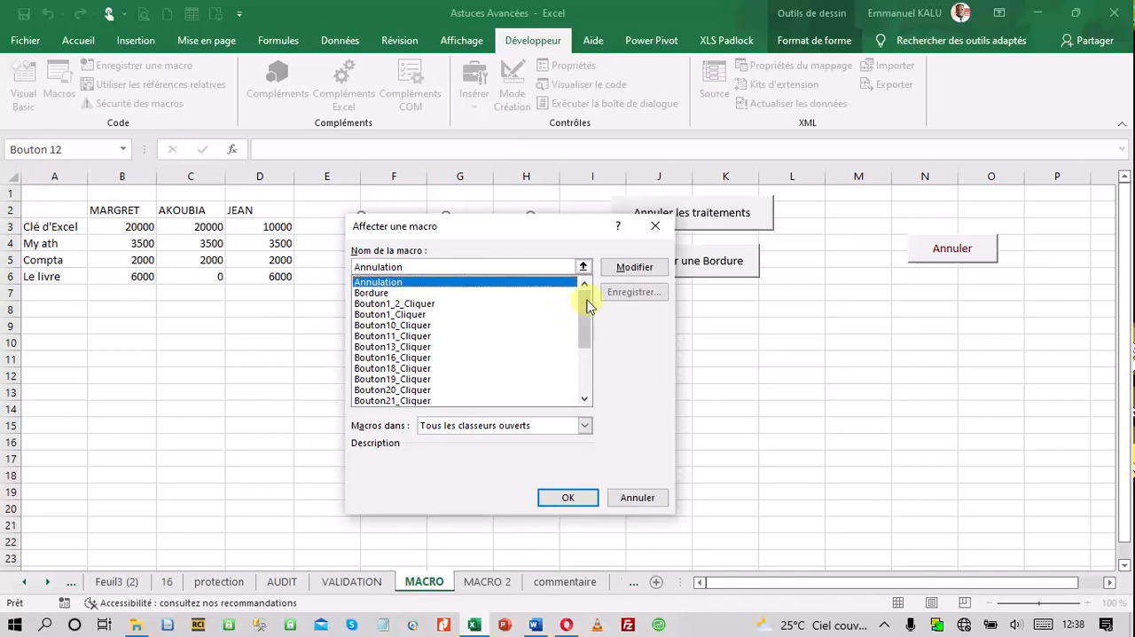
{"action": "left_click", "coordinate": [635, 266]}
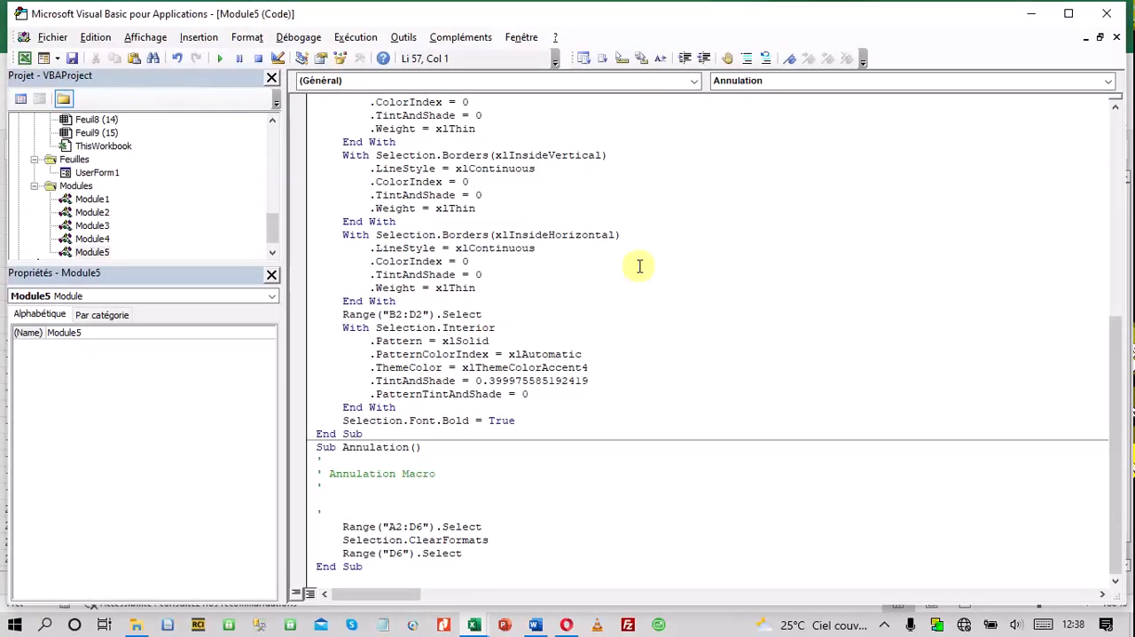
{"action": "scroll", "coordinate": [577, 322], "scroll_direction": "up", "scroll_amount": 5}
{"action": "scroll", "coordinate": [577, 322], "scroll_direction": "up", "scroll_amount": 3}
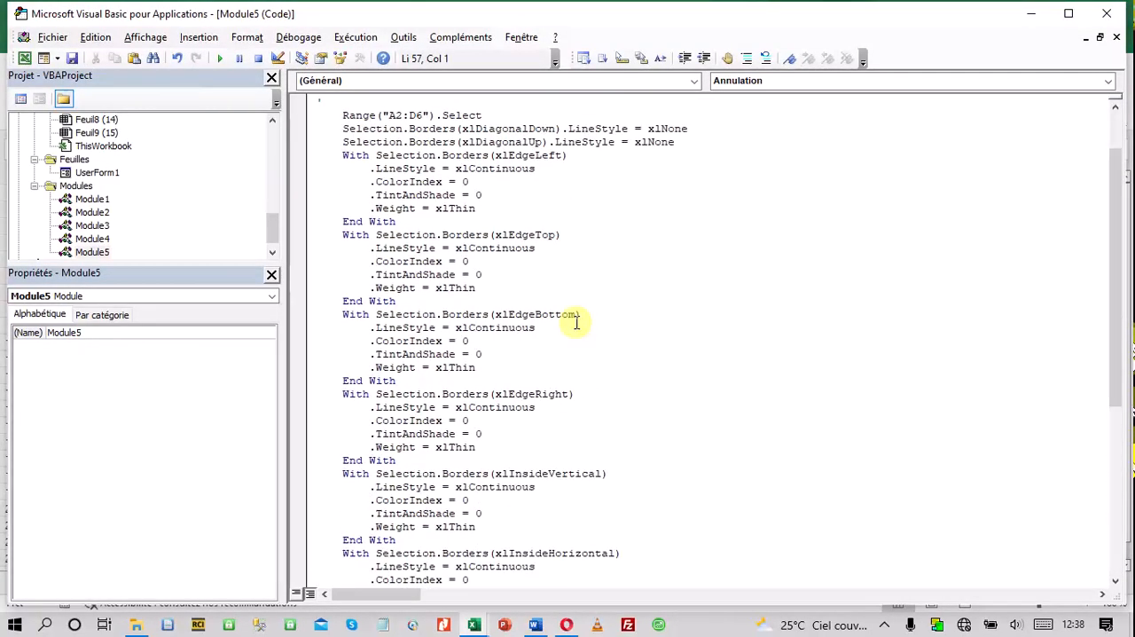
{"action": "scroll", "coordinate": [577, 322], "scroll_direction": "down", "scroll_amount": 2}
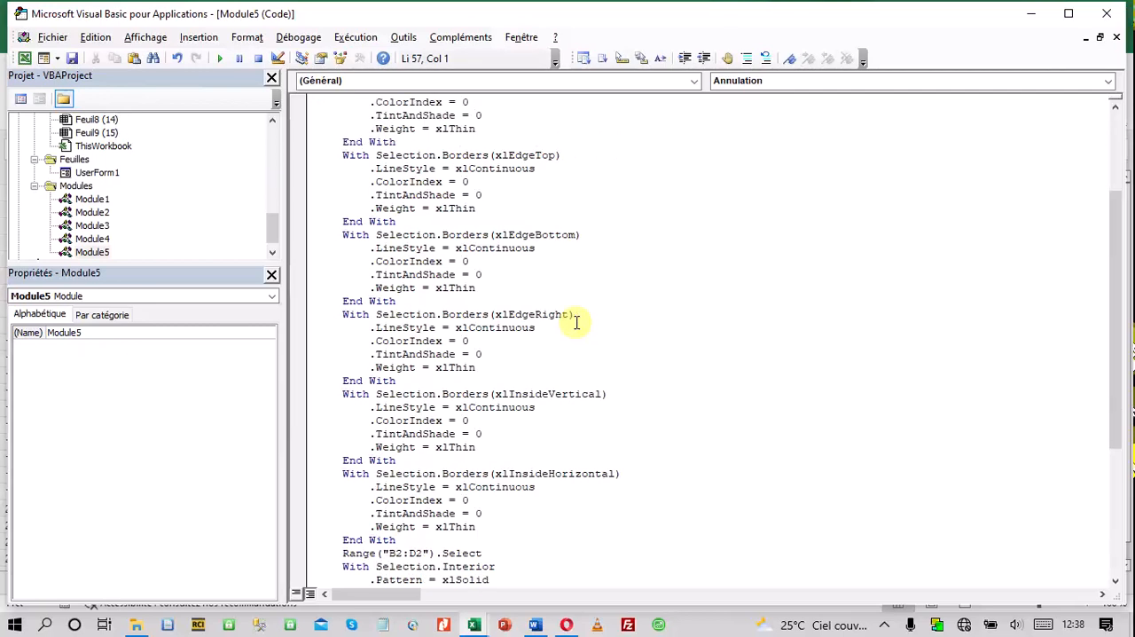
{"action": "scroll", "coordinate": [577, 322], "scroll_direction": "down", "scroll_amount": 6}
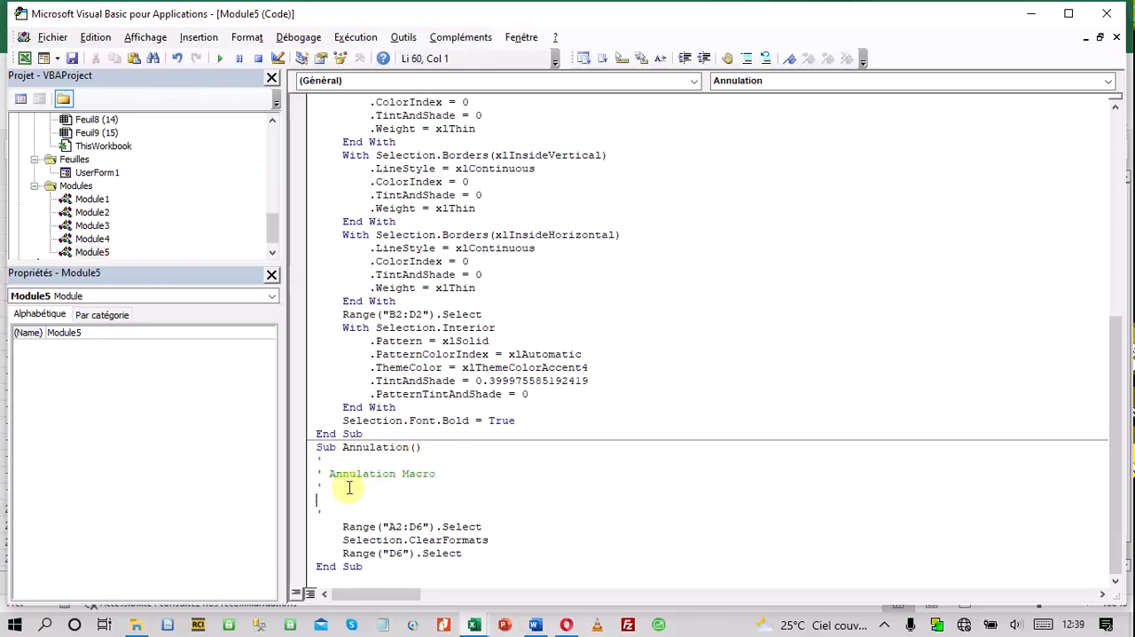
Delete the blank line and the two empty comment lines between the "Annulation Macro" comment and Range("A2:D6").Select
{"action": "left_click", "coordinate": [316, 485]}
{"action": "key", "text": "Delete"}
{"action": "key", "text": "Delete"}
{"action": "key", "text": "Delete"}
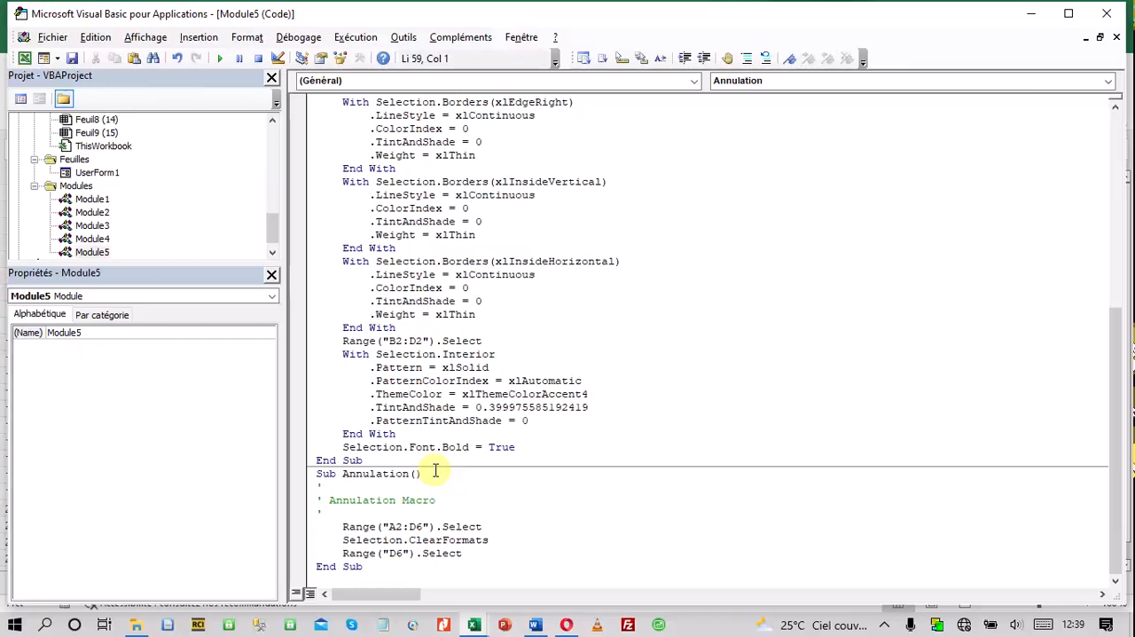
{"action": "key", "text": "Delete"}
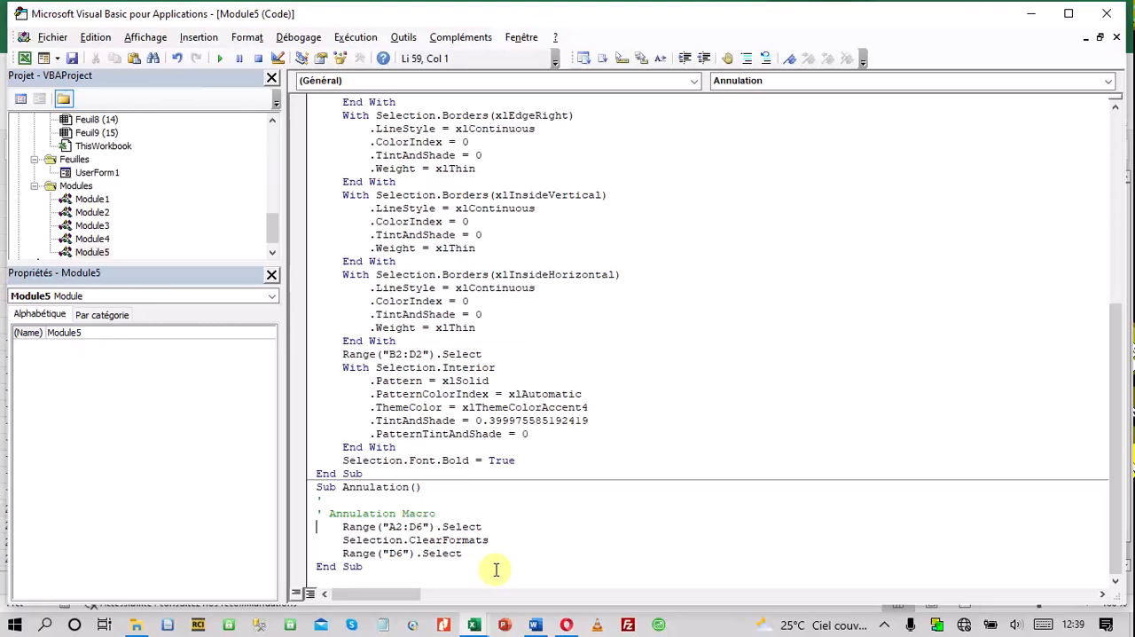
Close the Visual Basic editor and run the edited Annulation macro from the "Annuler les Traitements" button
{"action": "left_click", "coordinate": [1116, 36]}
{"action": "left_click", "coordinate": [1107, 13]}
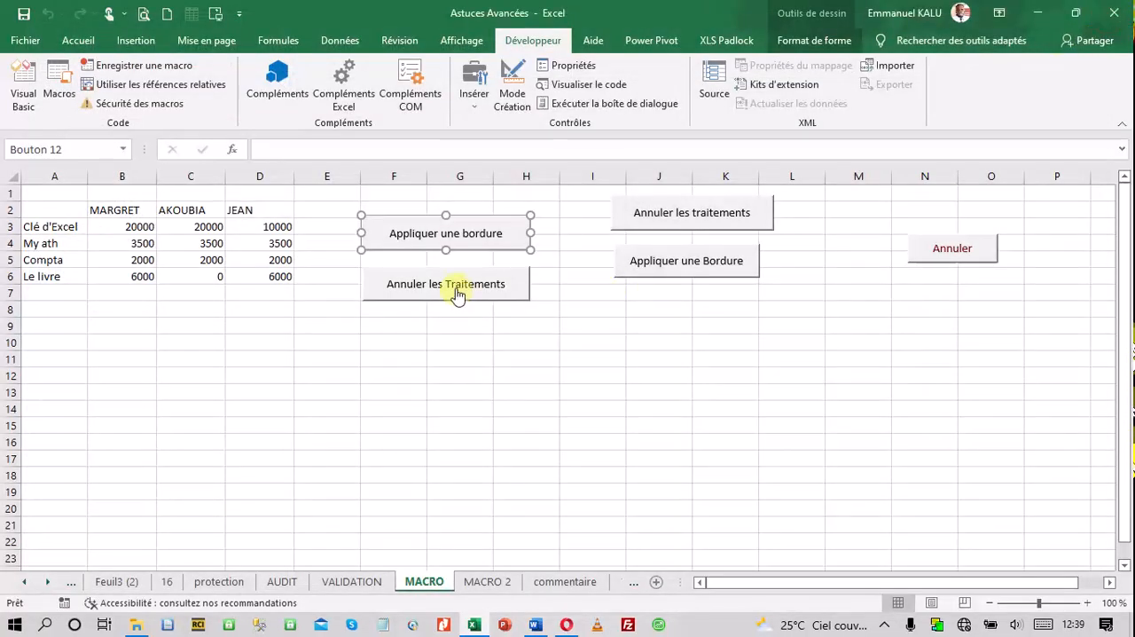
{"action": "left_click", "coordinate": [440, 295]}
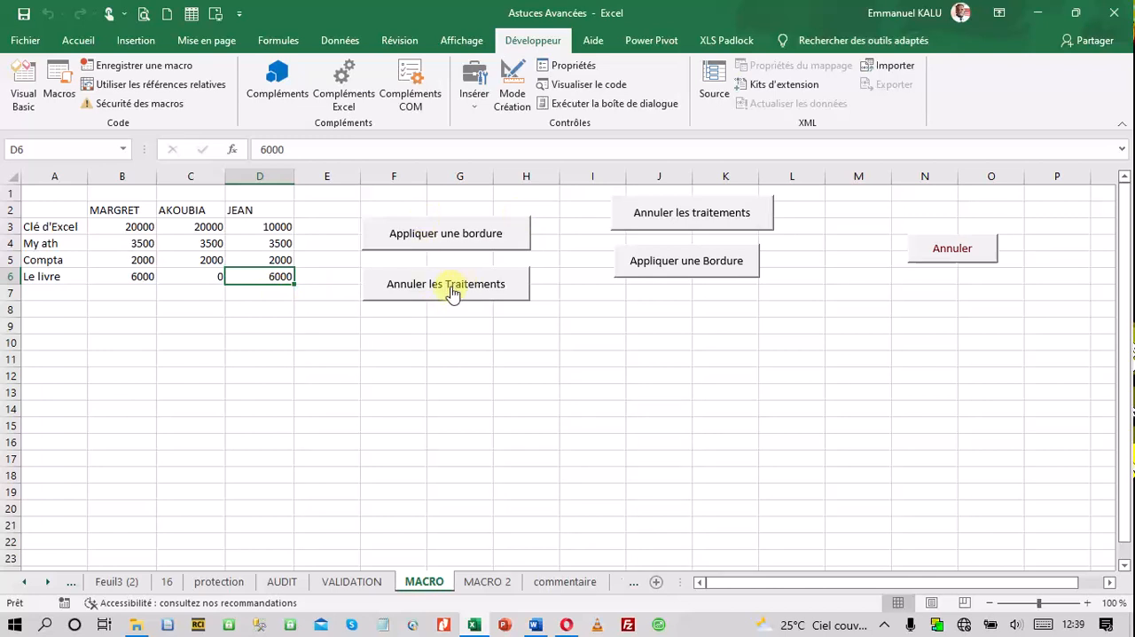
Open the Remplissage macro's code from the "Appliquer une bordure" button's macro assignment and examine its border instructions
{"action": "right_click", "coordinate": [441, 240]}
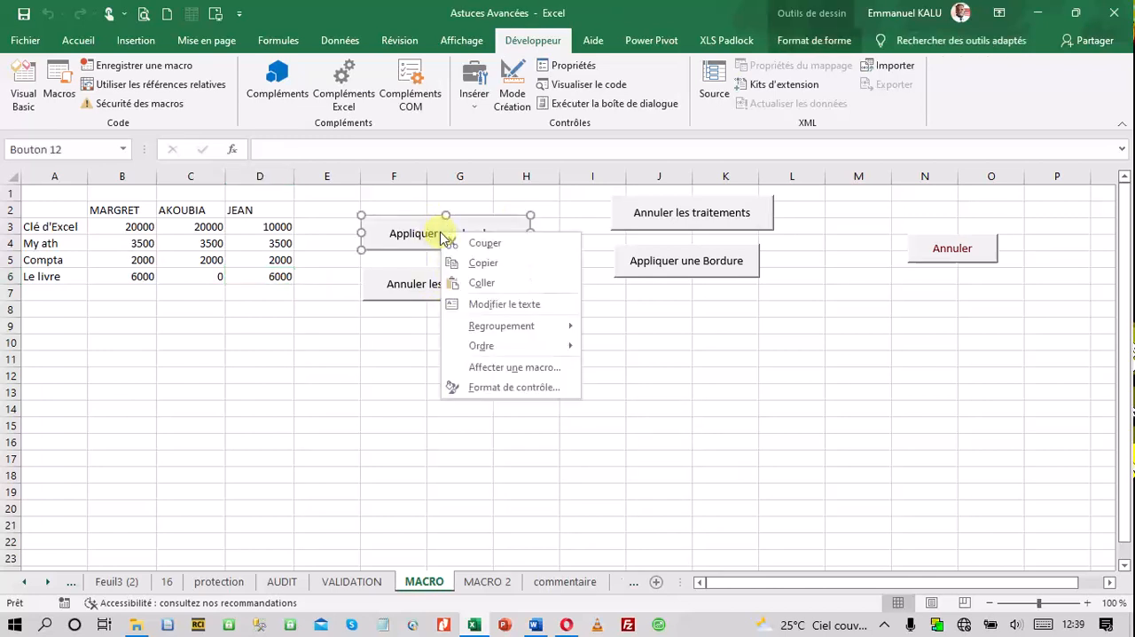
{"action": "left_click", "coordinate": [509, 373]}
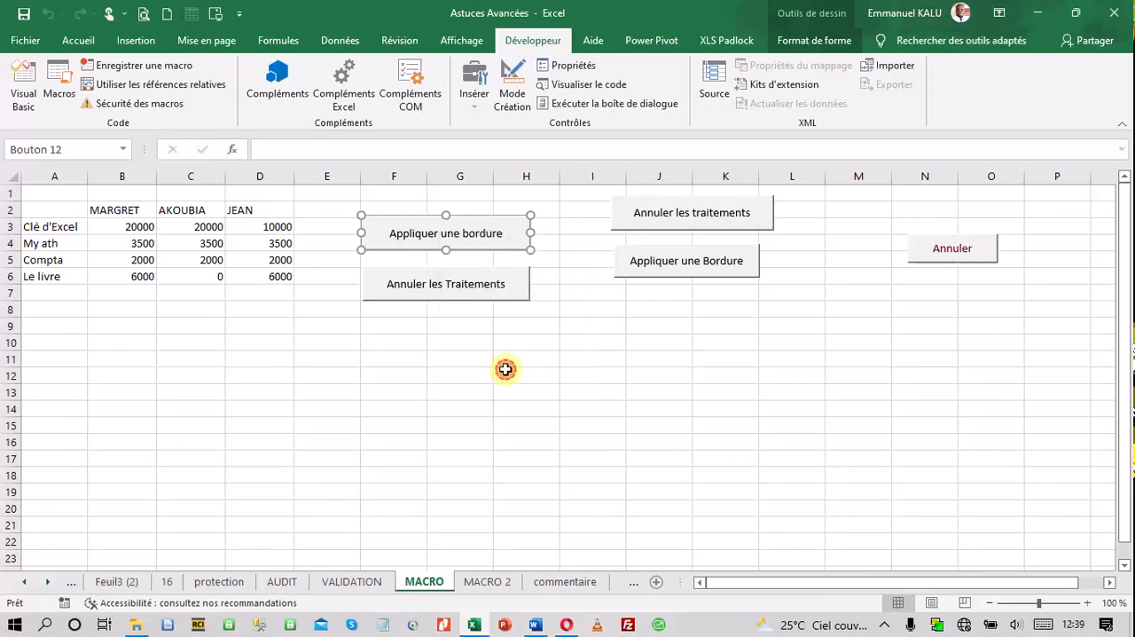
{"action": "scroll", "coordinate": [426, 320], "scroll_direction": "down", "scroll_amount": 9}
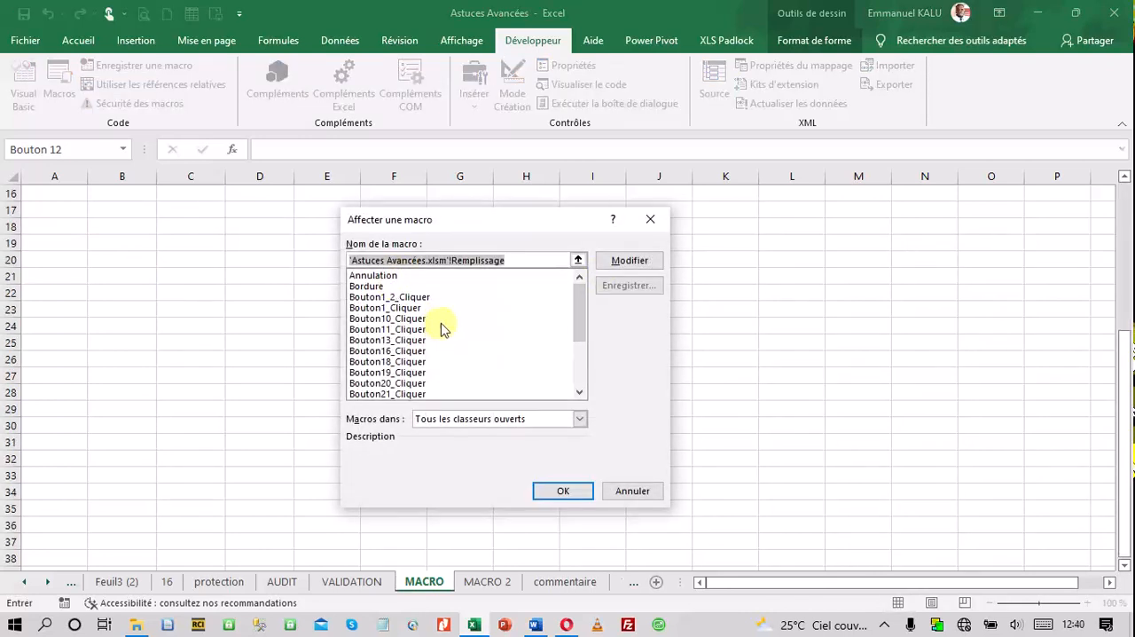
{"action": "left_click_drag", "start_coordinate": [578, 311], "coordinate": [585, 373]}
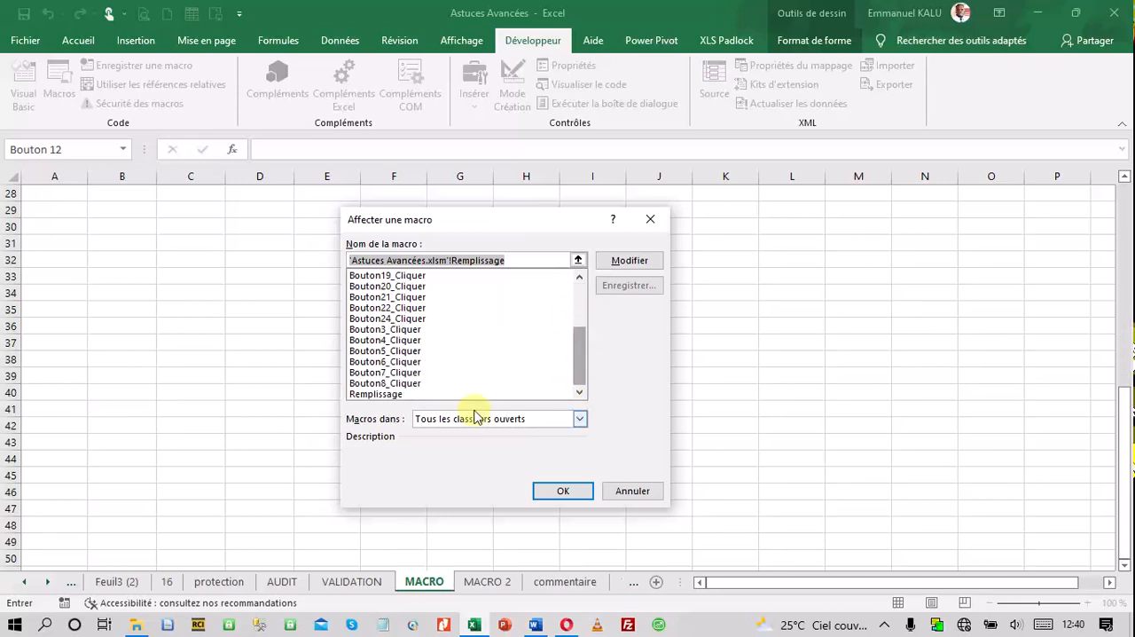
{"action": "left_click", "coordinate": [444, 394]}
{"action": "left_click", "coordinate": [632, 261]}
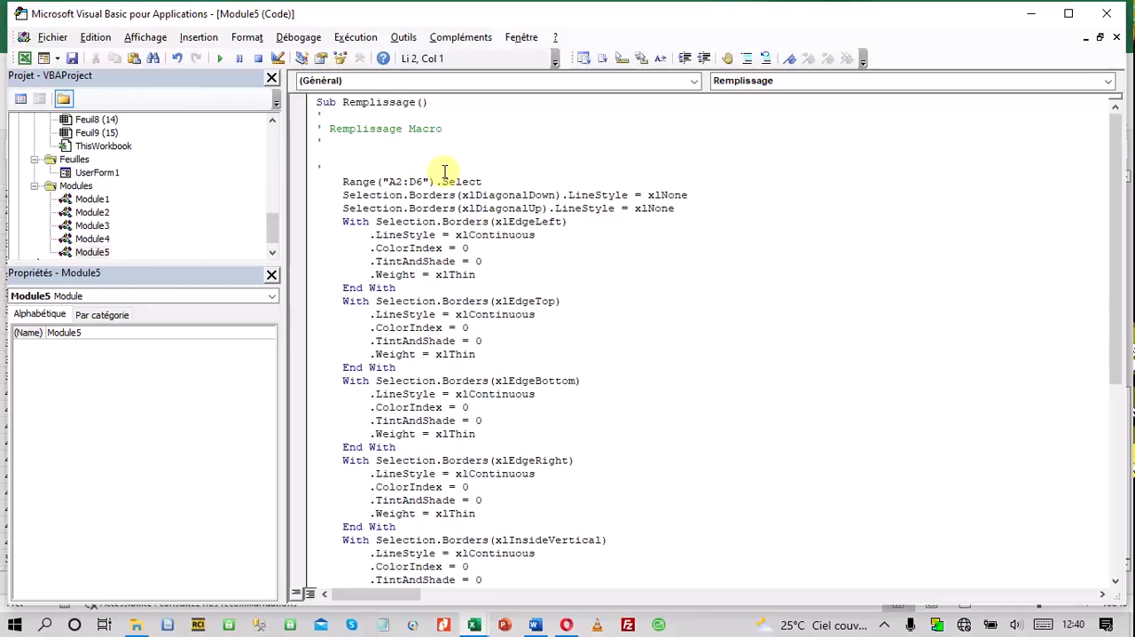
{"action": "left_click", "coordinate": [1115, 186]}
{"action": "mouse_move", "coordinate": [1115, 187]}
{"action": "left_mouse_down"}
{"action": "mouse_move", "coordinate": [1122, 252]}
{"action": "mouse_move", "coordinate": [1125, 174]}
{"action": "left_mouse_up"}
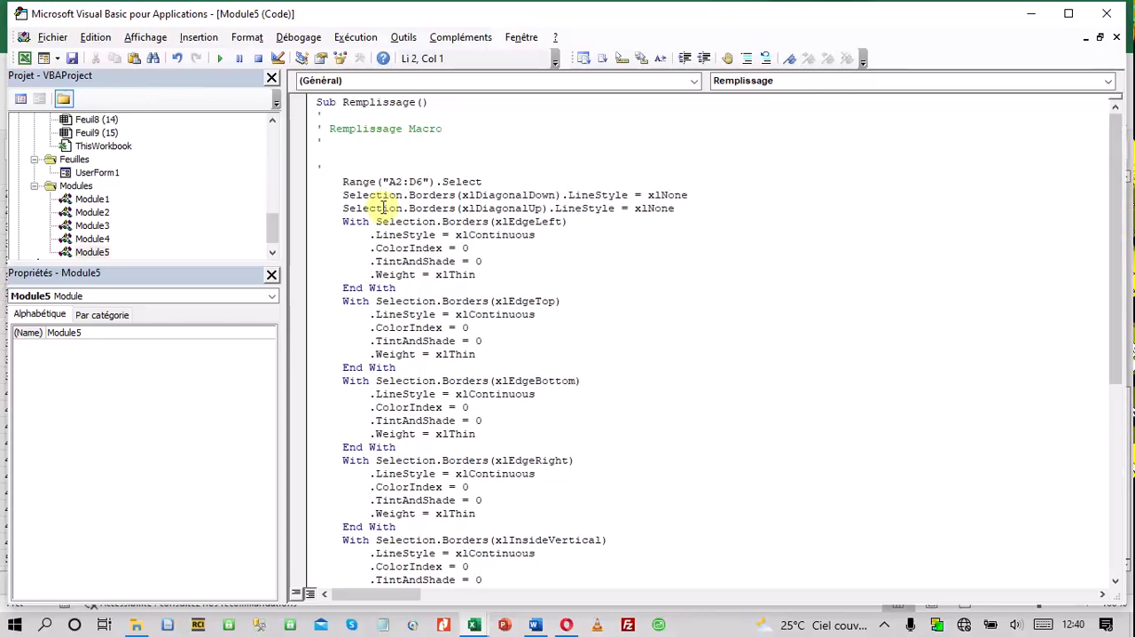
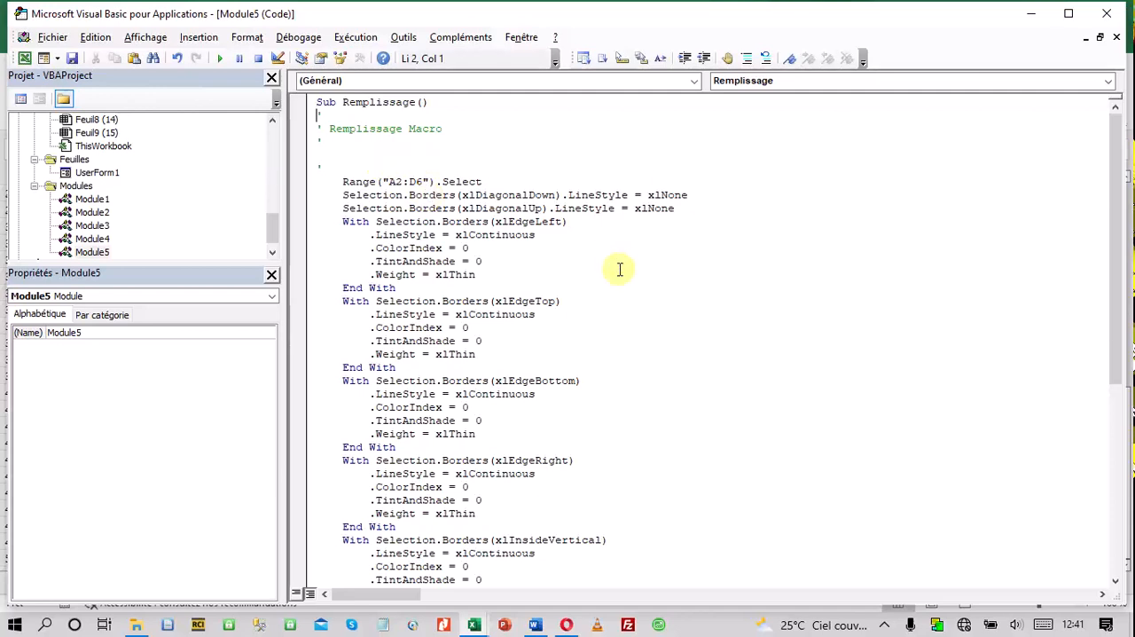
Review the rest of the Remplissage code, close the Visual Basic editor and open the MACRO 2 sheet
{"action": "scroll", "coordinate": [615, 266], "scroll_direction": "down", "scroll_amount": 9}
{"action": "scroll", "coordinate": [616, 274], "scroll_direction": "up", "scroll_amount": 2}
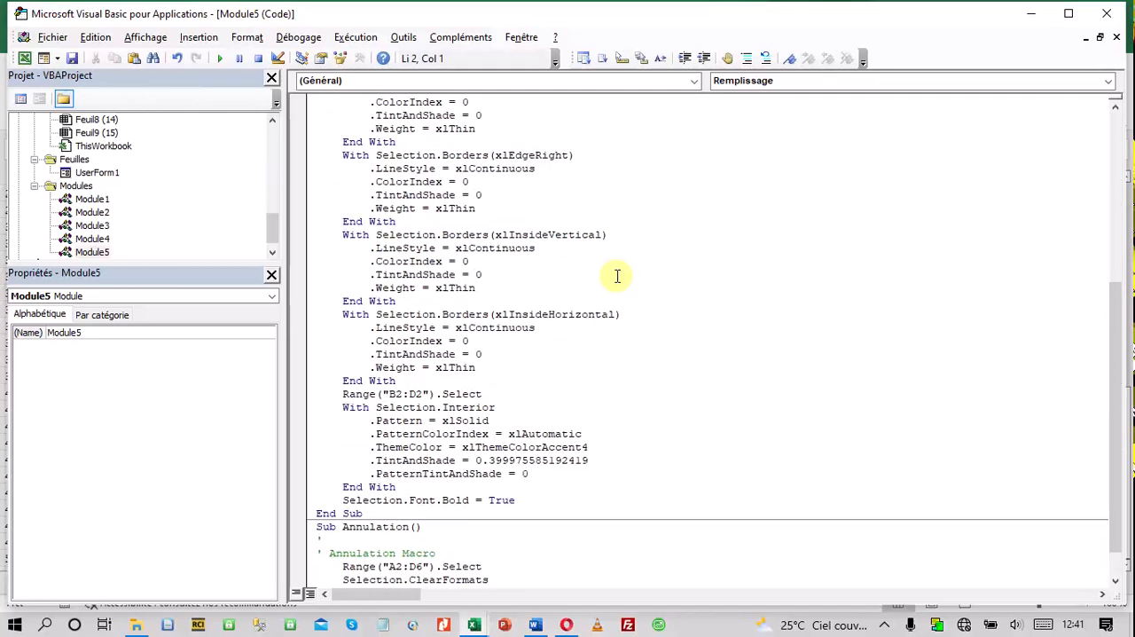
{"action": "left_click", "coordinate": [1108, 14]}
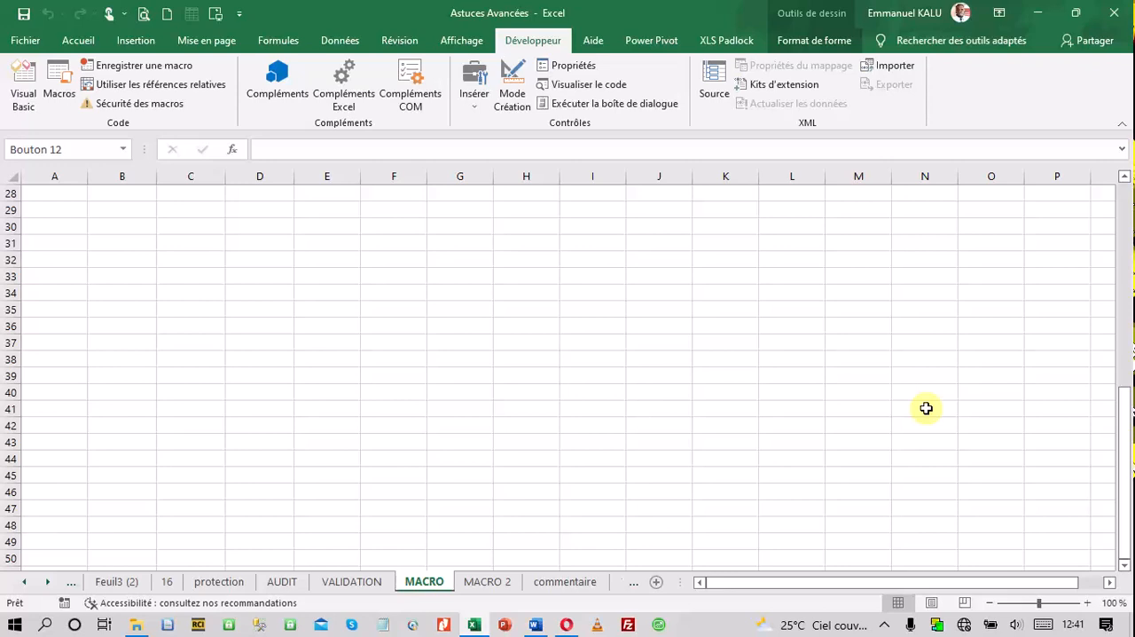
{"action": "left_click", "coordinate": [504, 582]}
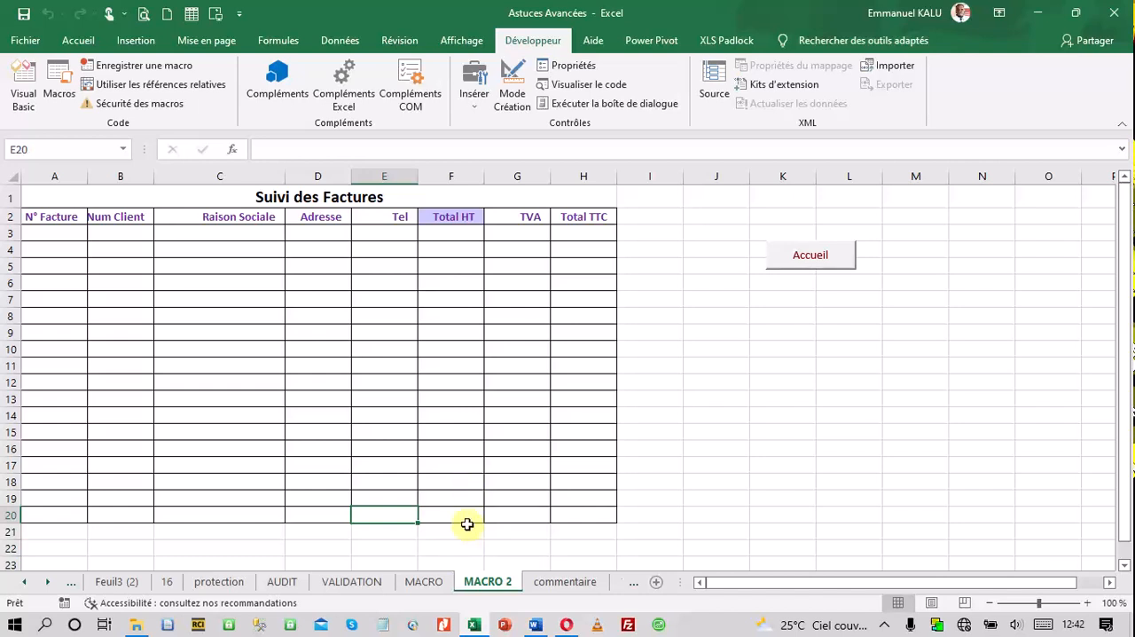
Open the VALIDATION sheet and examine the Num Client and Raison Sociale cells of the Facturation Client form
{"action": "left_click", "coordinate": [349, 581]}
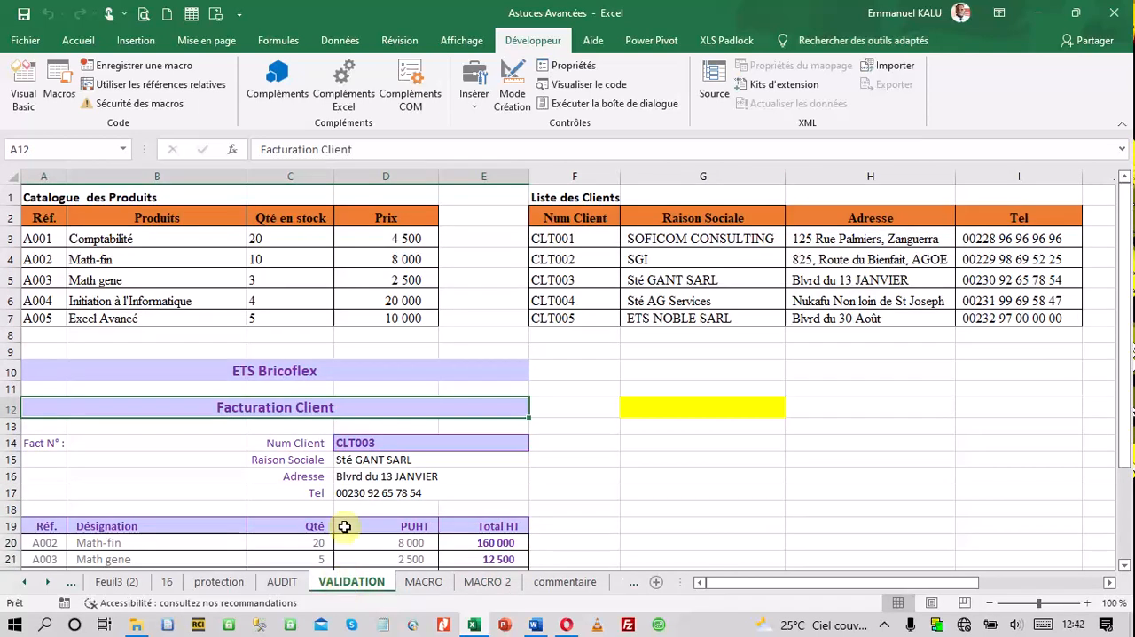
{"action": "scroll", "coordinate": [688, 476], "scroll_direction": "down", "scroll_amount": 3}
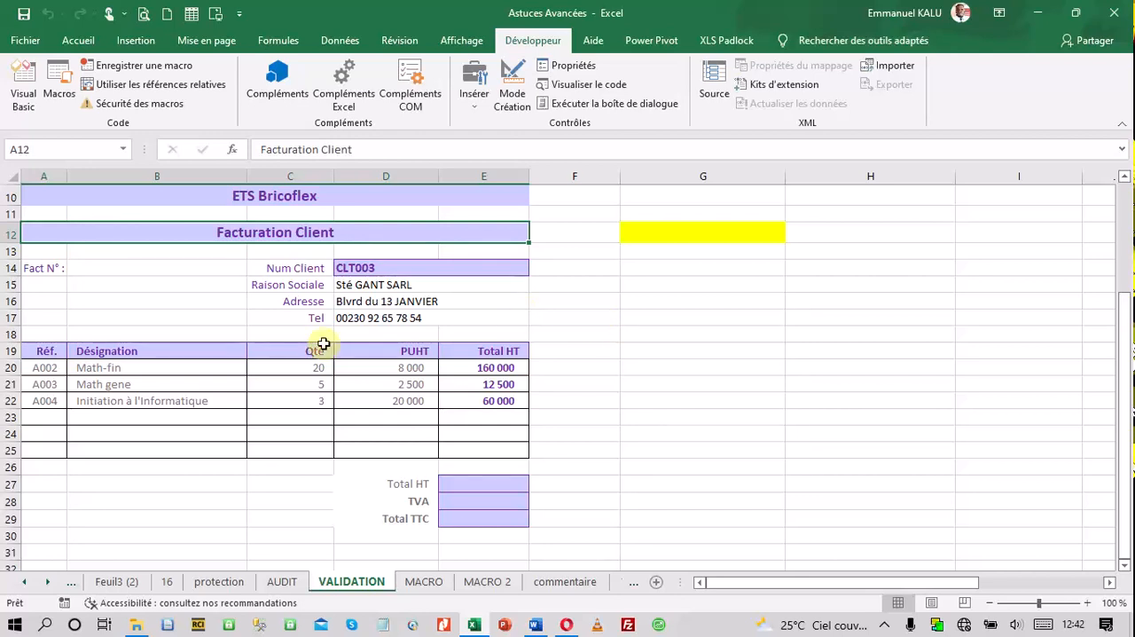
{"action": "left_click", "coordinate": [438, 269]}
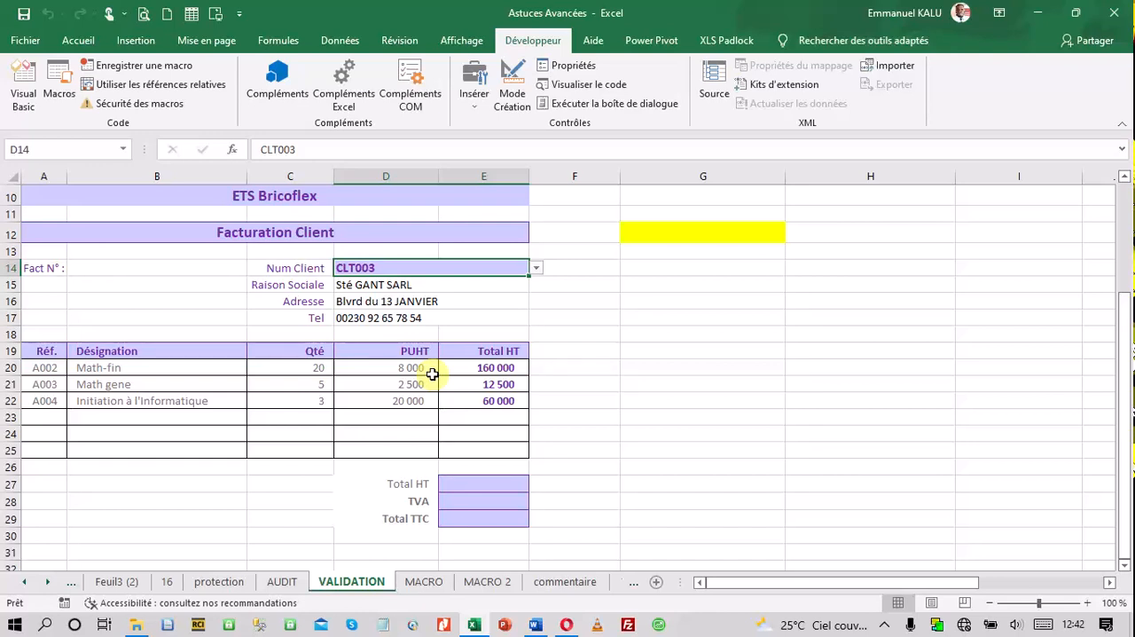
{"action": "left_click", "coordinate": [456, 283]}
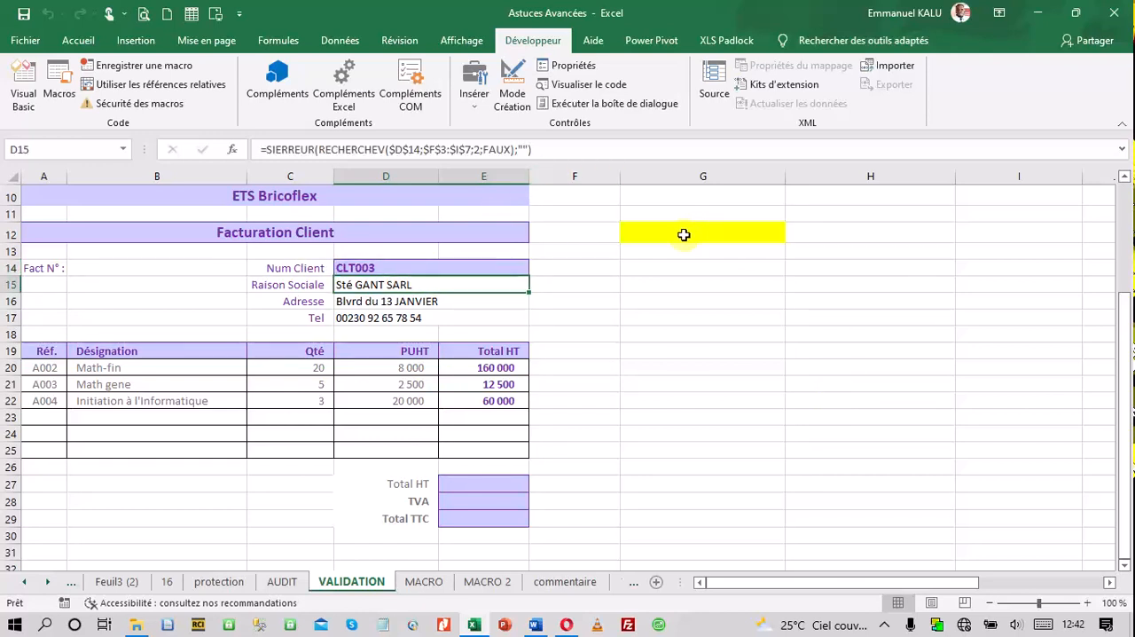
Enlarge the sheet view to 160% and examine the SIERREUR/RECHERCHEV formulas in the Raison Sociale cell and in Désignation cell B20
{"action": "left_click", "coordinate": [1086, 603]}
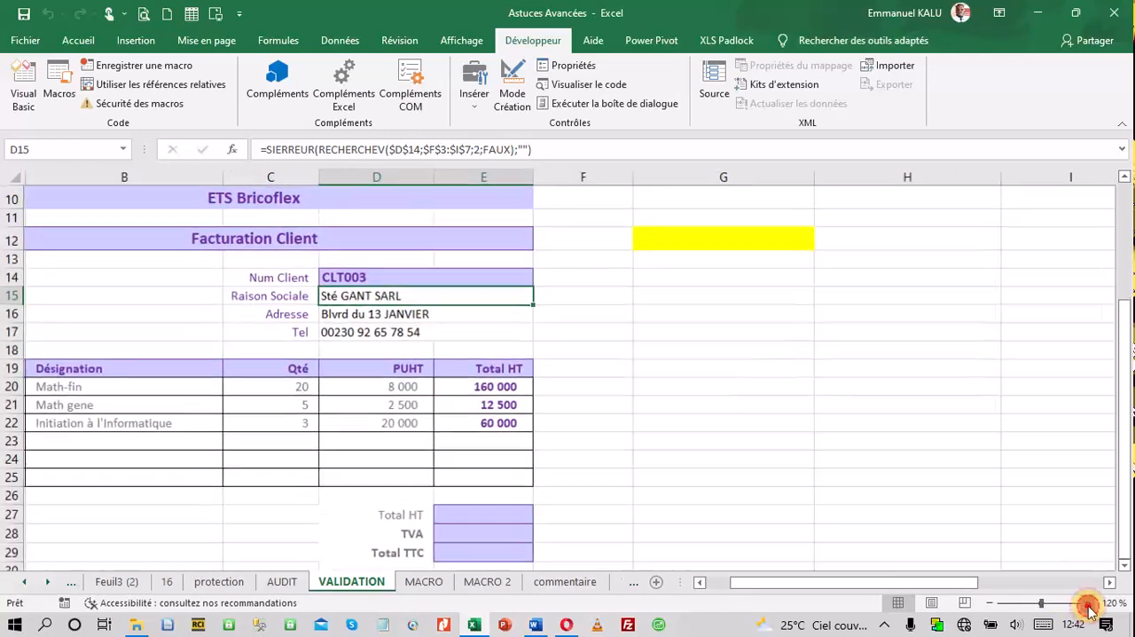
{"action": "left_click", "coordinate": [1087, 603]}
{"action": "left_click", "coordinate": [1087, 603]}
{"action": "left_click", "coordinate": [1088, 603]}
{"action": "left_click", "coordinate": [1088, 603]}
{"action": "left_click", "coordinate": [1088, 603]}
{"action": "left_click_drag", "start_coordinate": [970, 585], "coordinate": [893, 596]}
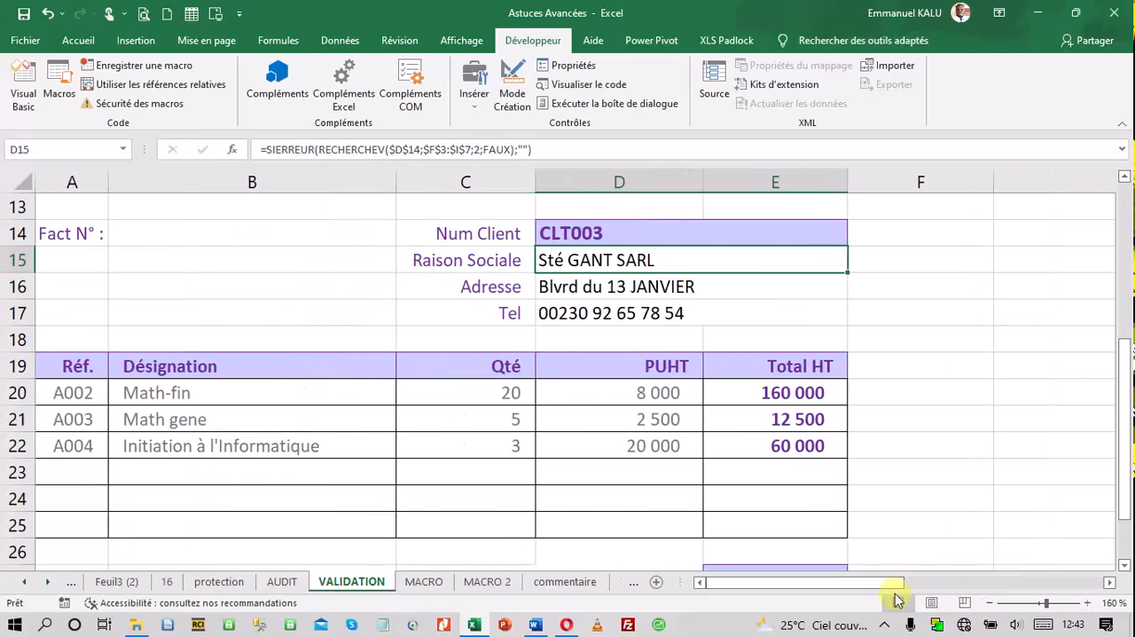
{"action": "double_click", "coordinate": [682, 260]}
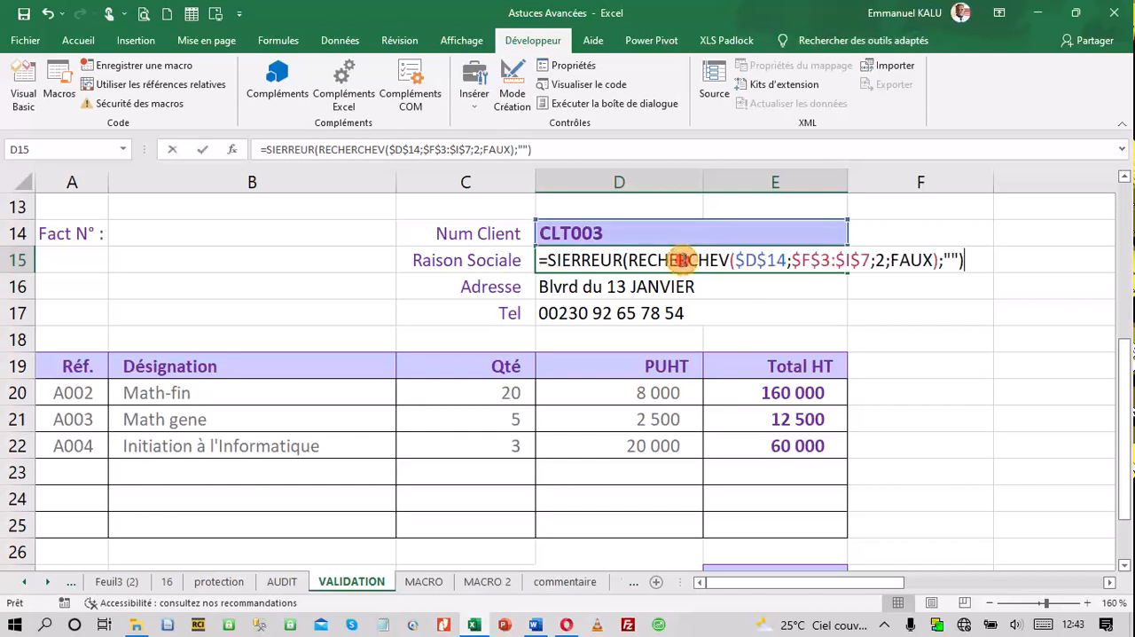
{"action": "left_click", "coordinate": [973, 263]}
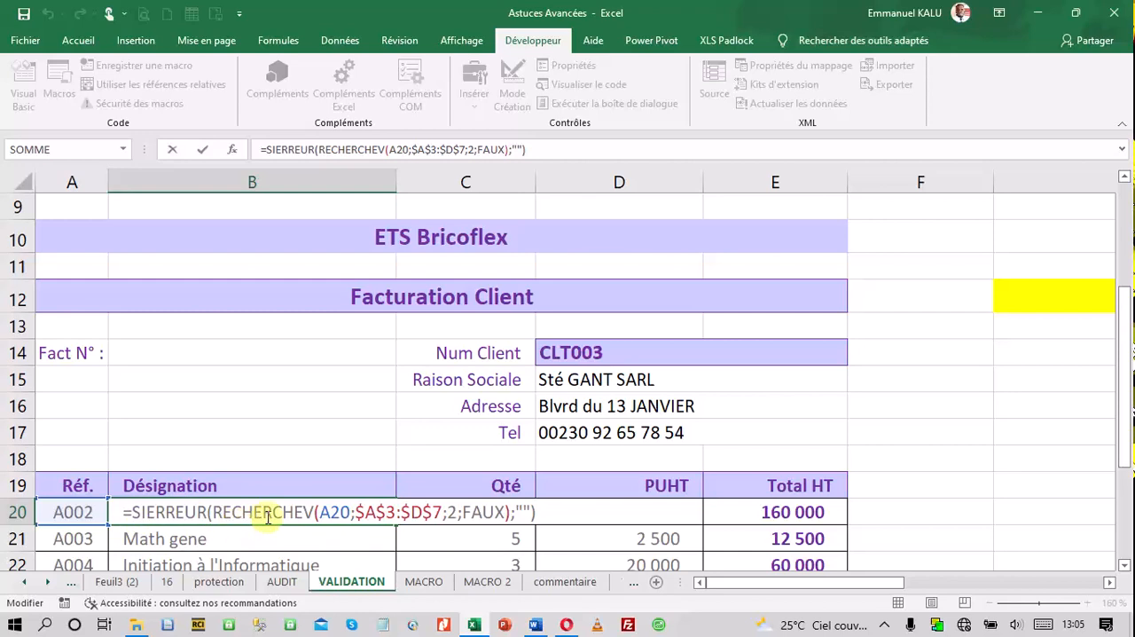
{"action": "scroll", "coordinate": [299, 512], "scroll_direction": "down", "scroll_amount": 1}
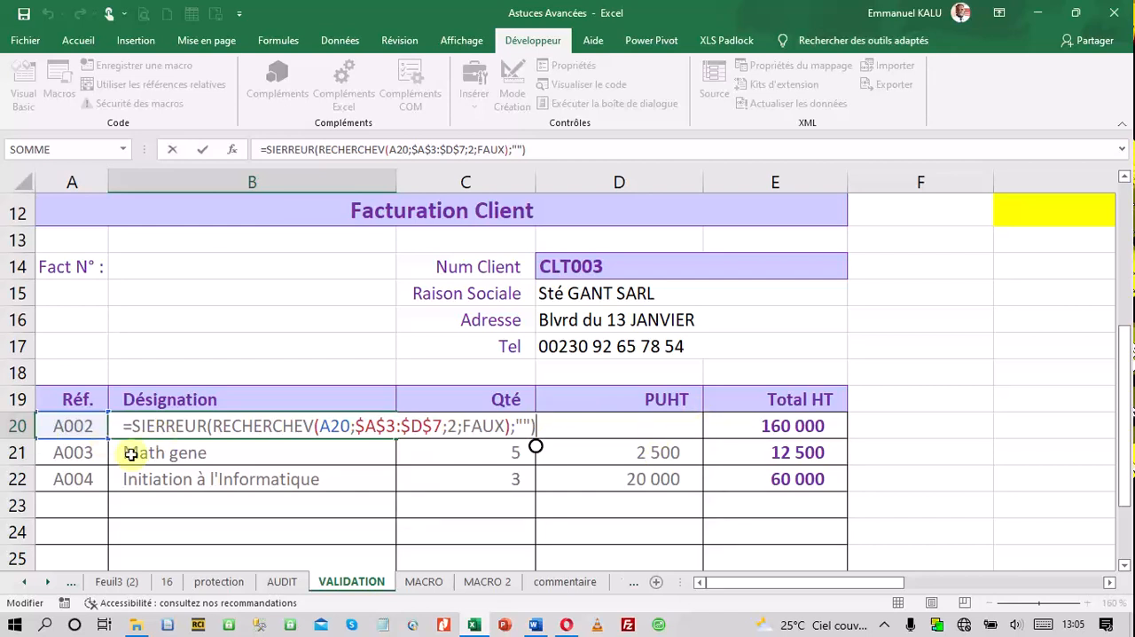
{"action": "key", "text": "Escape"}
Begin a SIERREUR formula in Total HT cell E27 with SOMME over E20:E25 as its value
{"action": "scroll", "coordinate": [170, 476], "scroll_direction": "down", "scroll_amount": 1}
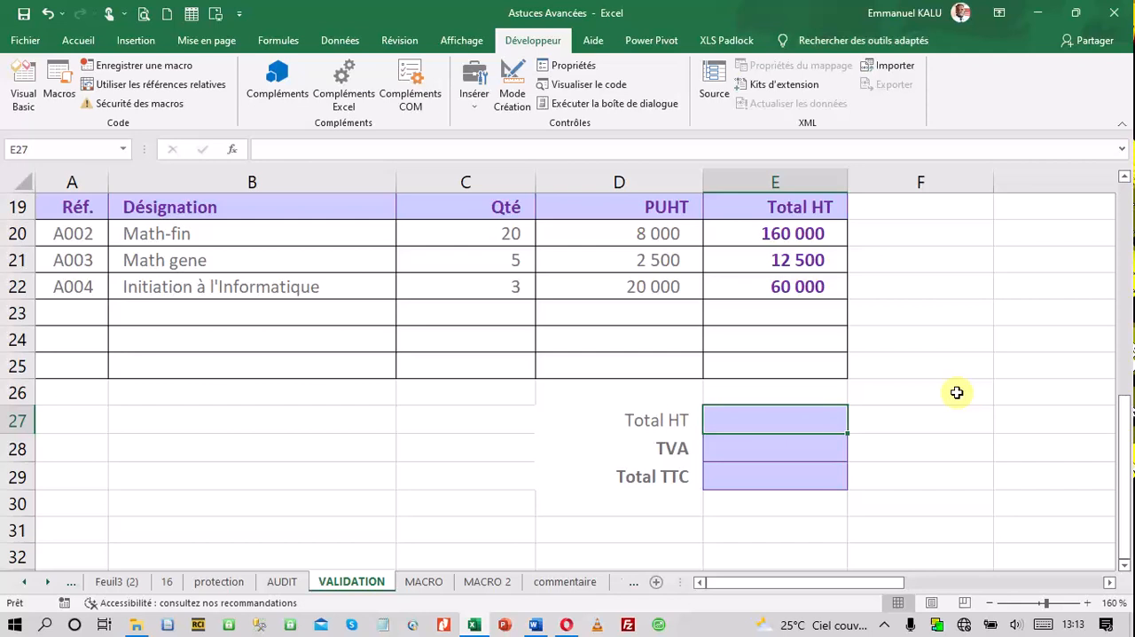
{"action": "type", "text": "="}
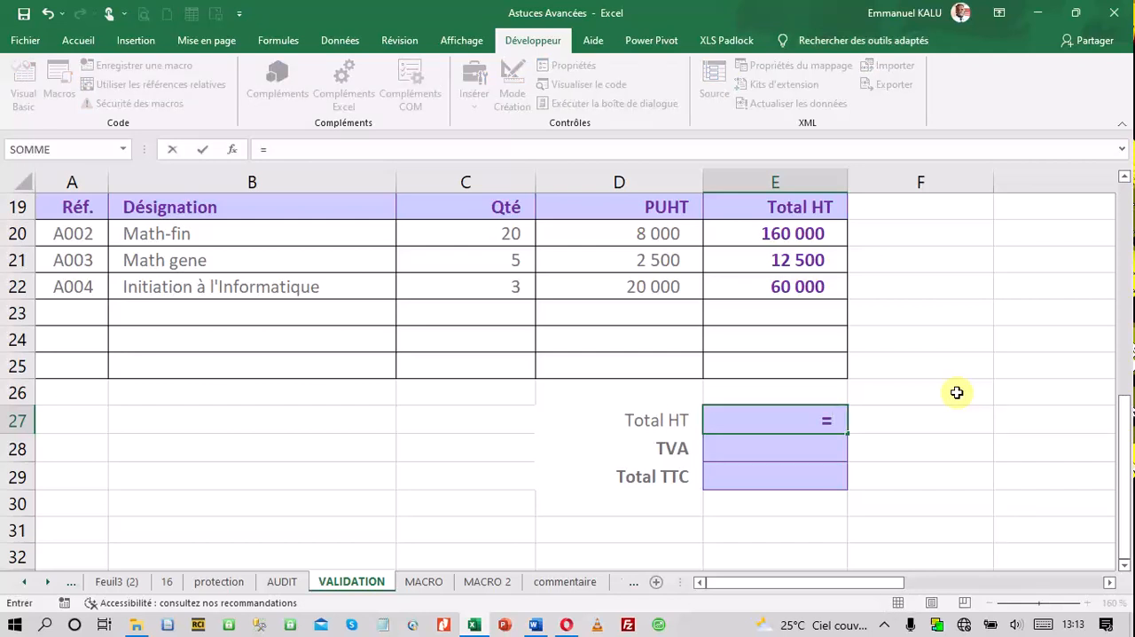
{"action": "type", "text": "siett"}
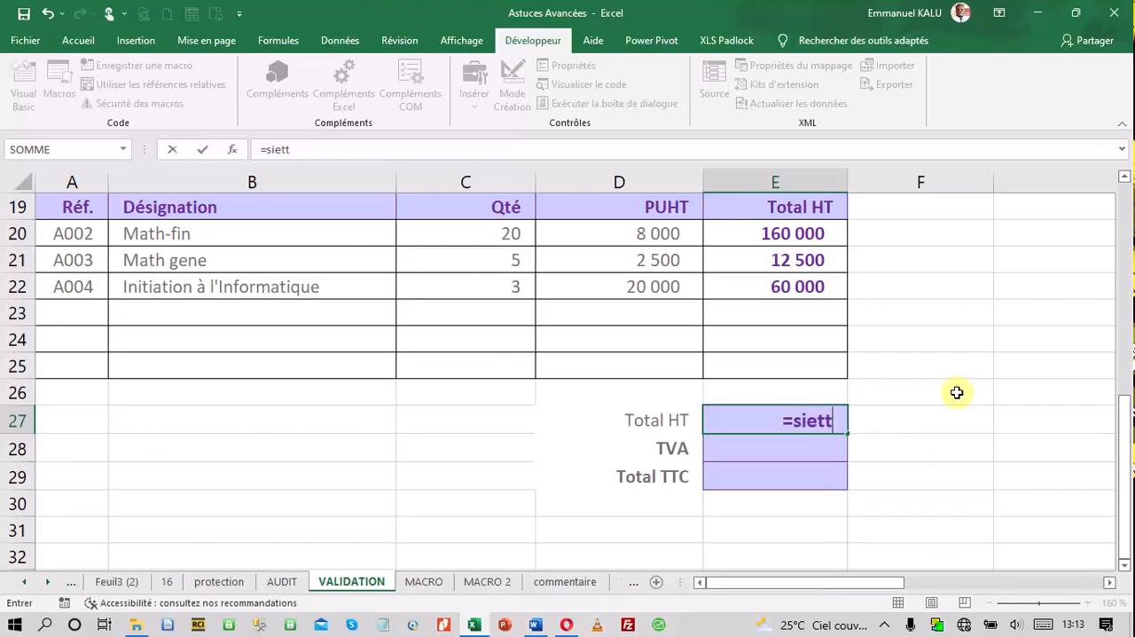
{"action": "key", "text": "BackSpace"}
{"action": "key", "text": "BackSpace"}
{"action": "type", "text": "rr"}
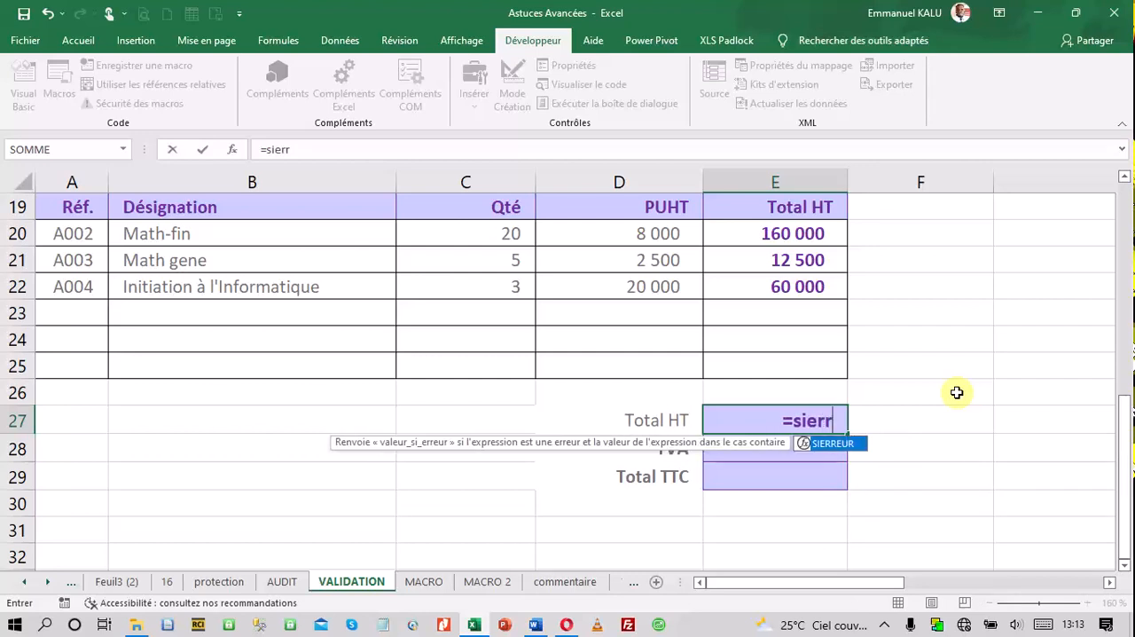
{"action": "double_click", "coordinate": [841, 443]}
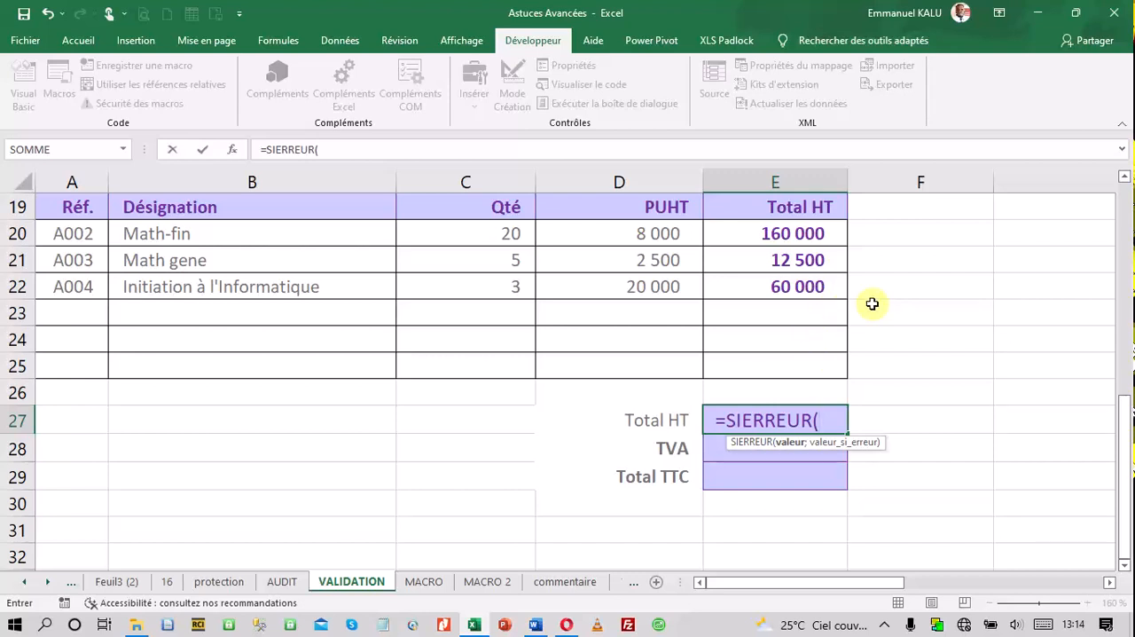
{"action": "type", "text": "somm"}
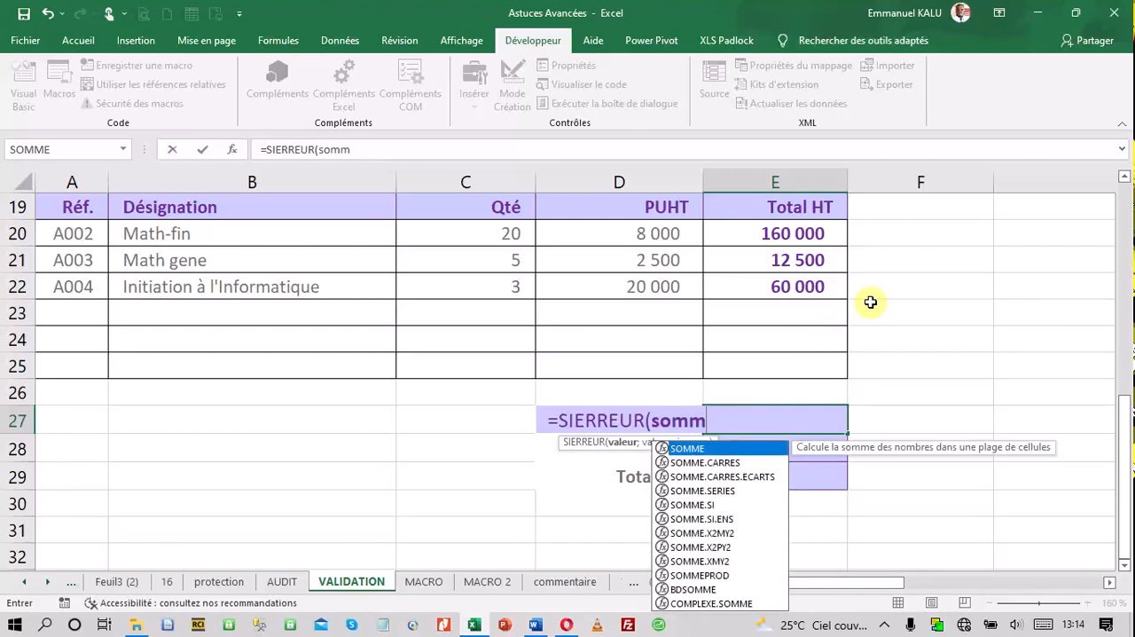
{"action": "double_click", "coordinate": [723, 448]}
{"action": "left_click_drag", "start_coordinate": [778, 236], "coordinate": [785, 359]}
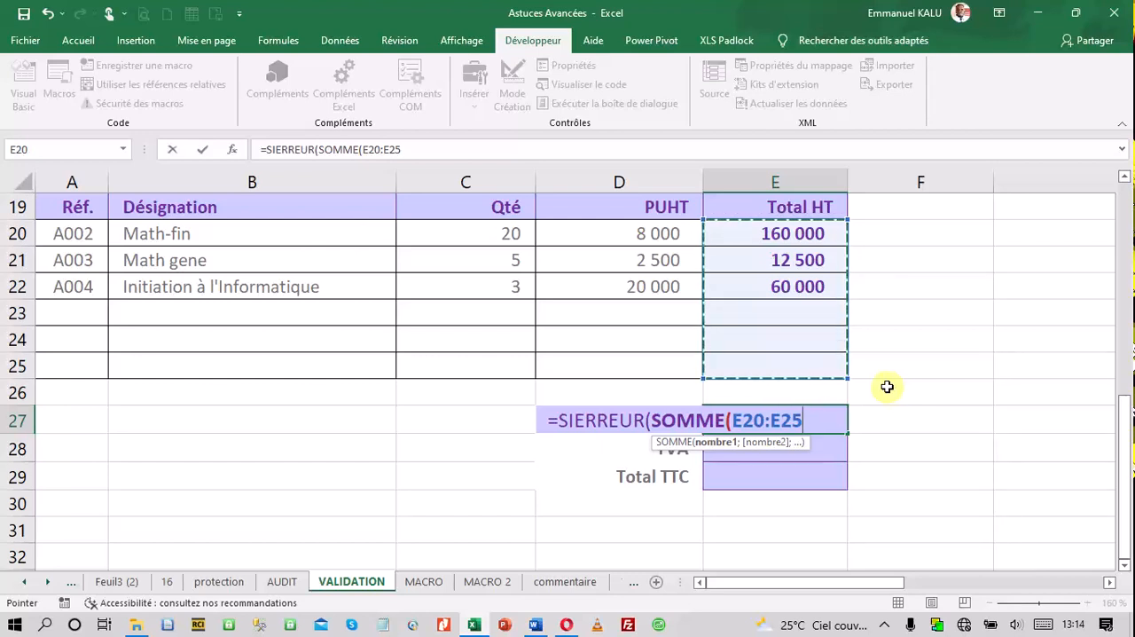
Add 0 as a second argument after E20:E25 and try to validate the formula with a single closing parenthesis
{"action": "type", "text": ";"}
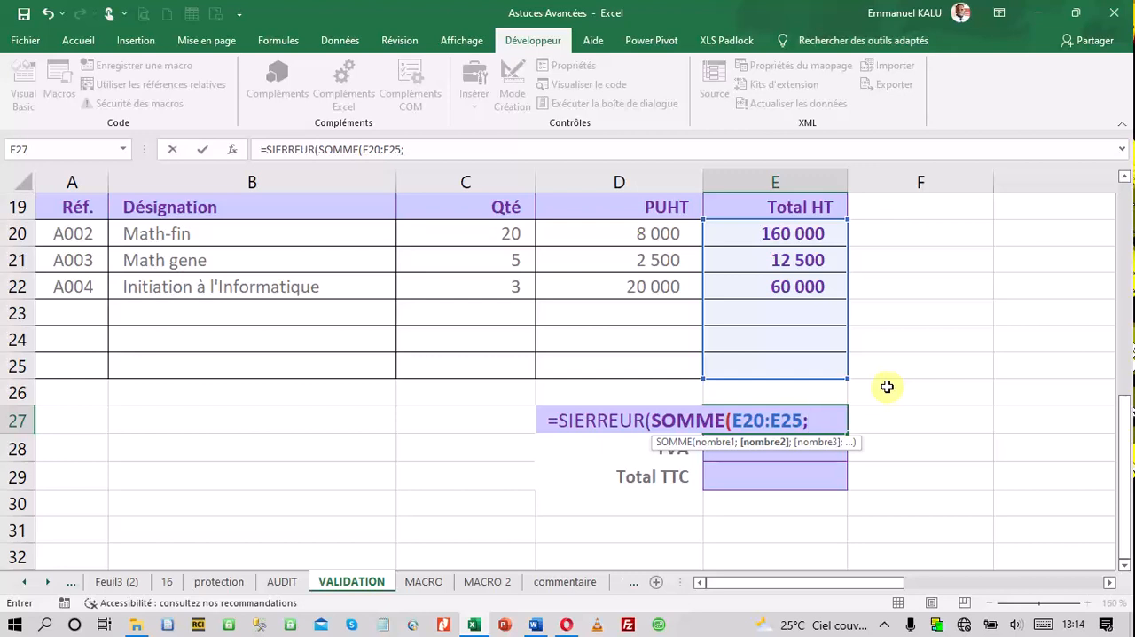
{"action": "type", "text": "0)"}
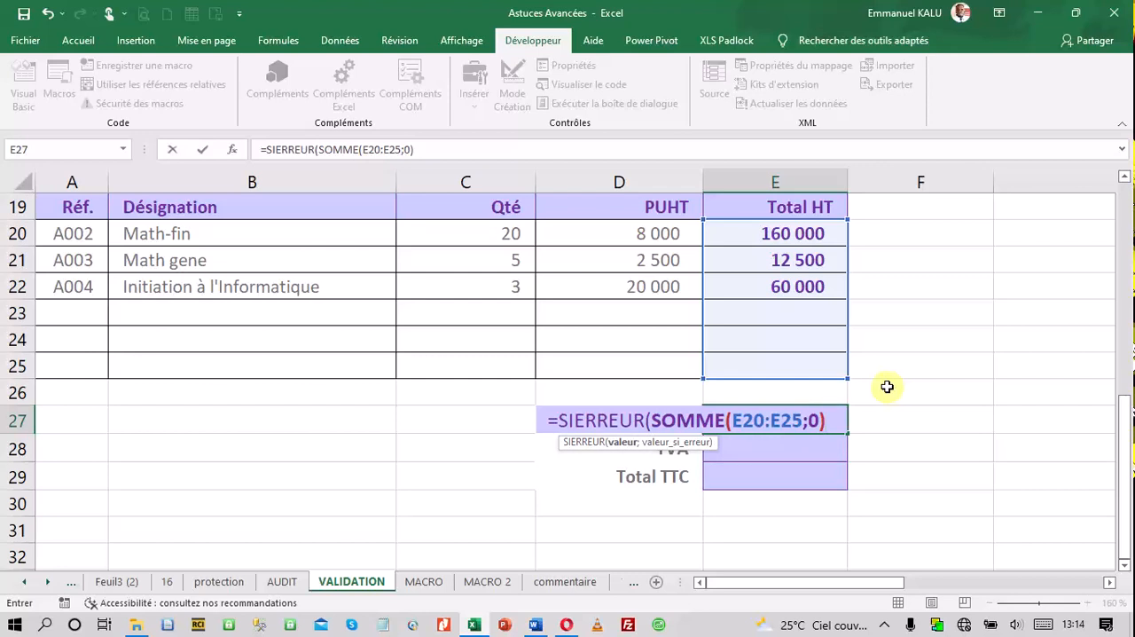
{"action": "key", "text": "Return"}
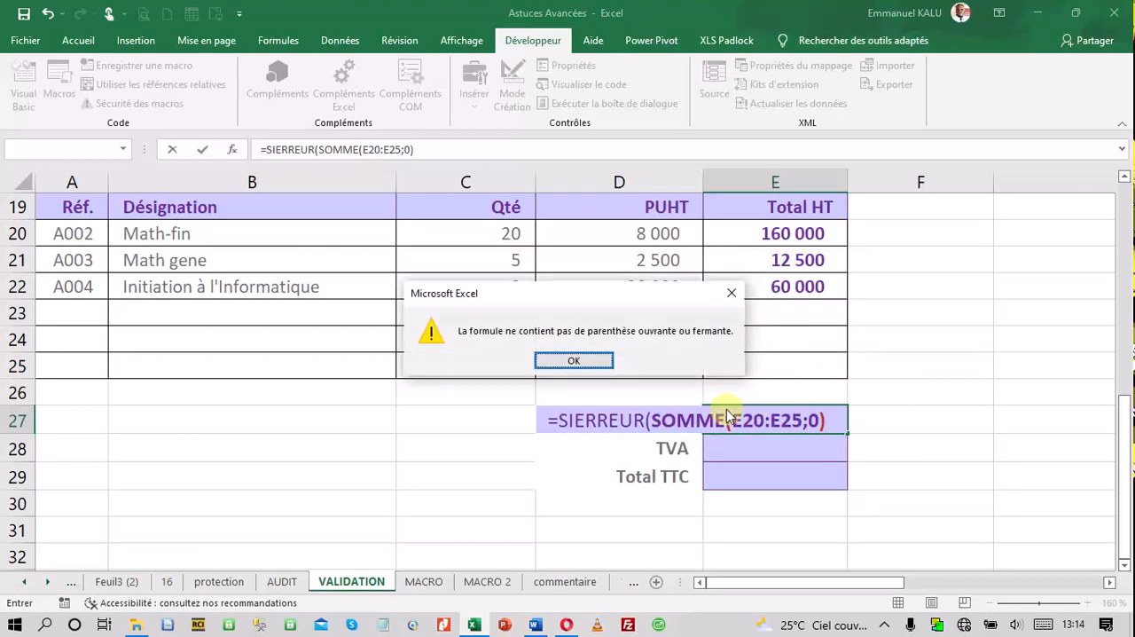
{"action": "left_click", "coordinate": [582, 369]}
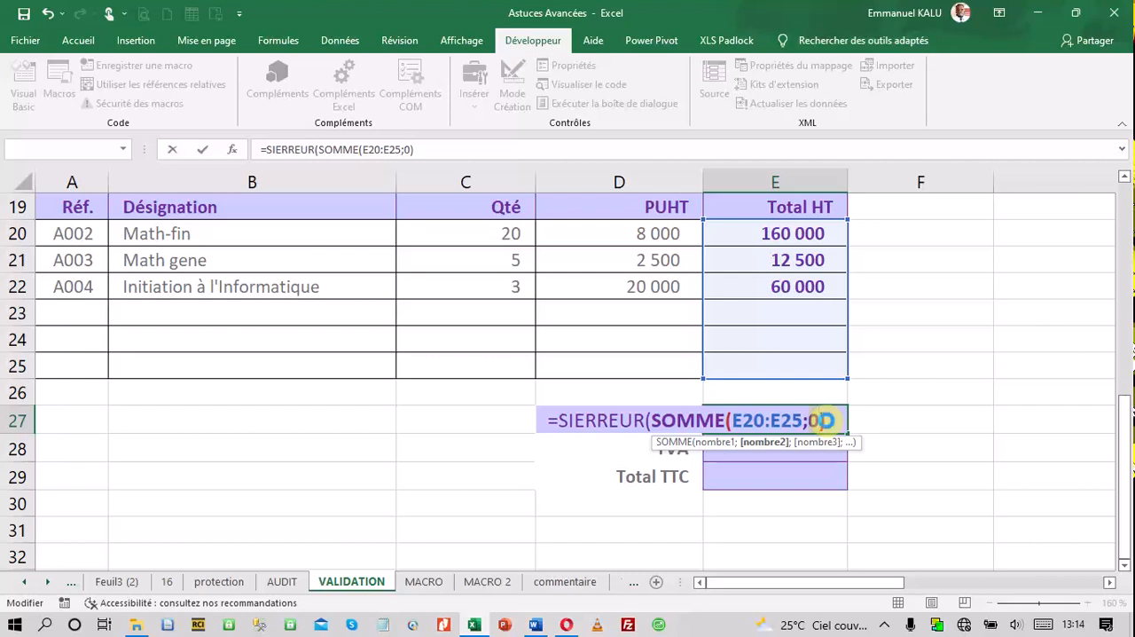
{"action": "key", "text": "Return"}
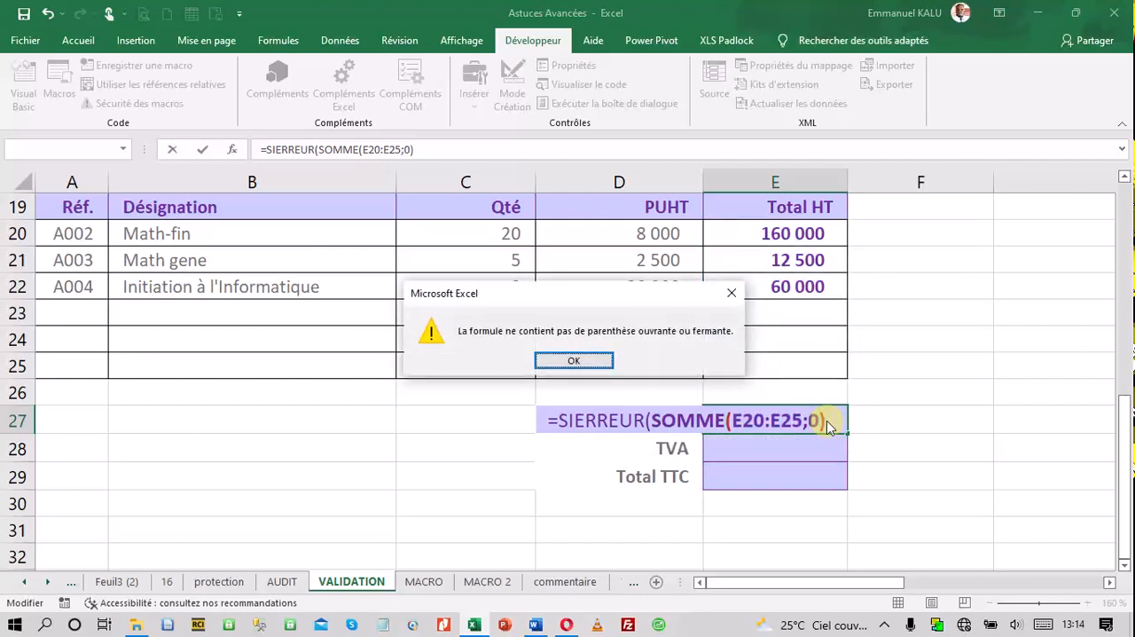
{"action": "left_click", "coordinate": [594, 359]}
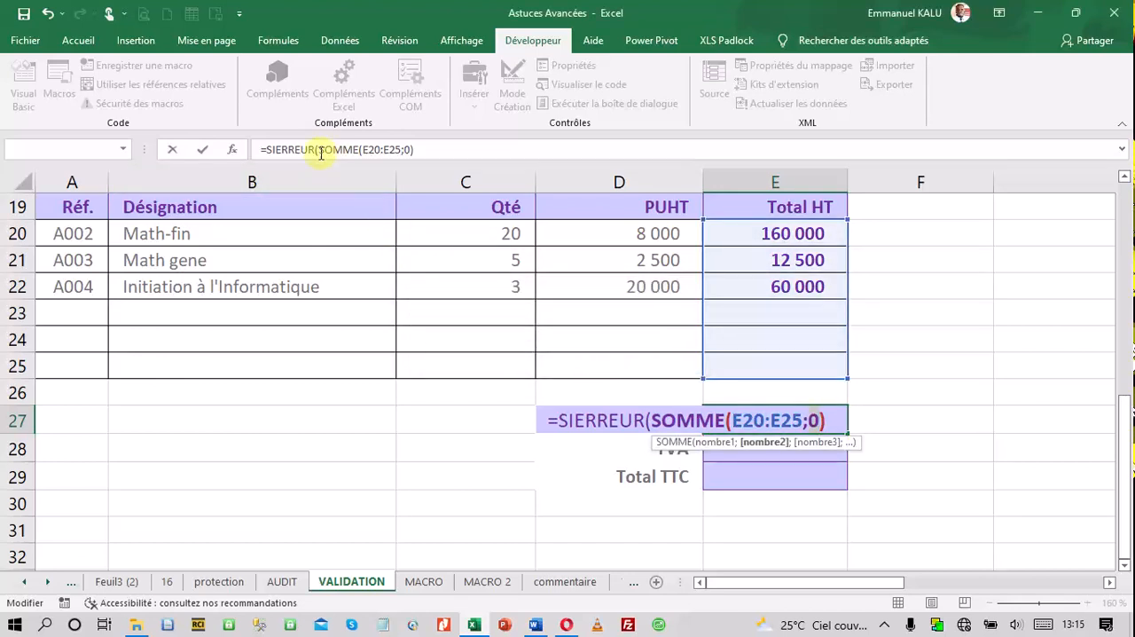
Correct the Total HT formula to =SIERREUR(SOMME(E20:E25);0) and validate it
{"action": "left_click", "coordinate": [394, 149]}
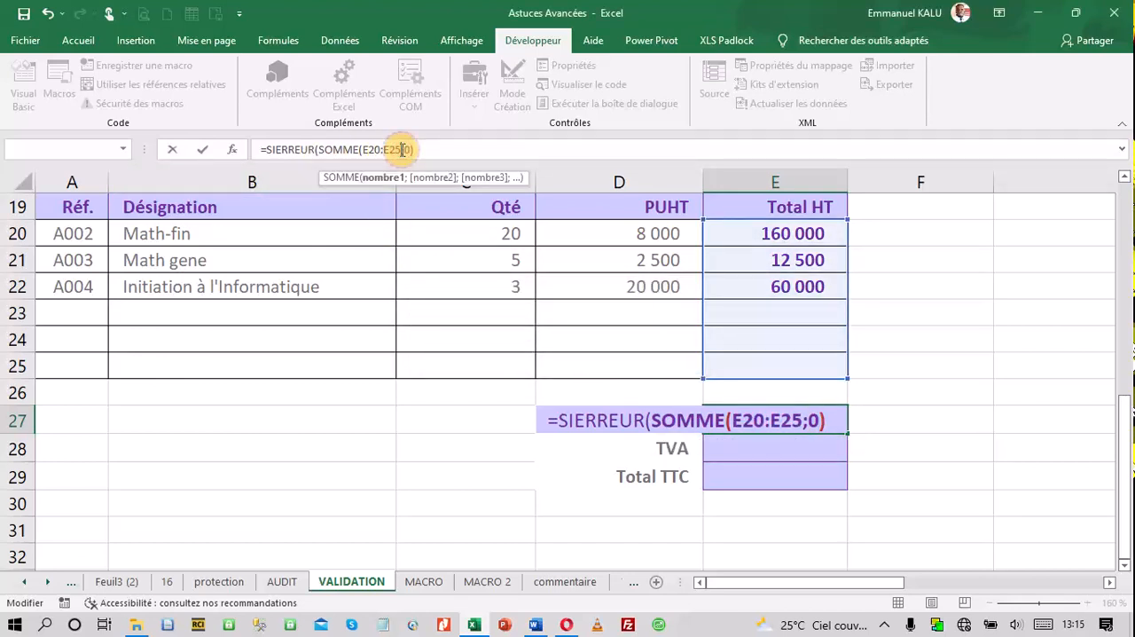
{"action": "type", "text": ")"}
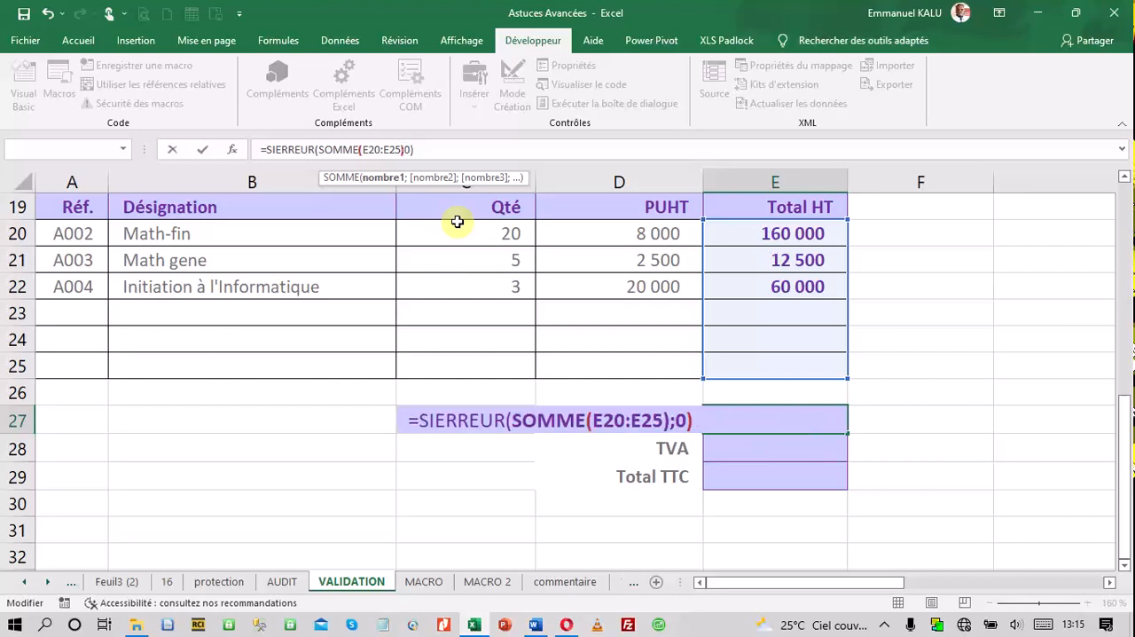
{"action": "key", "text": "Return"}
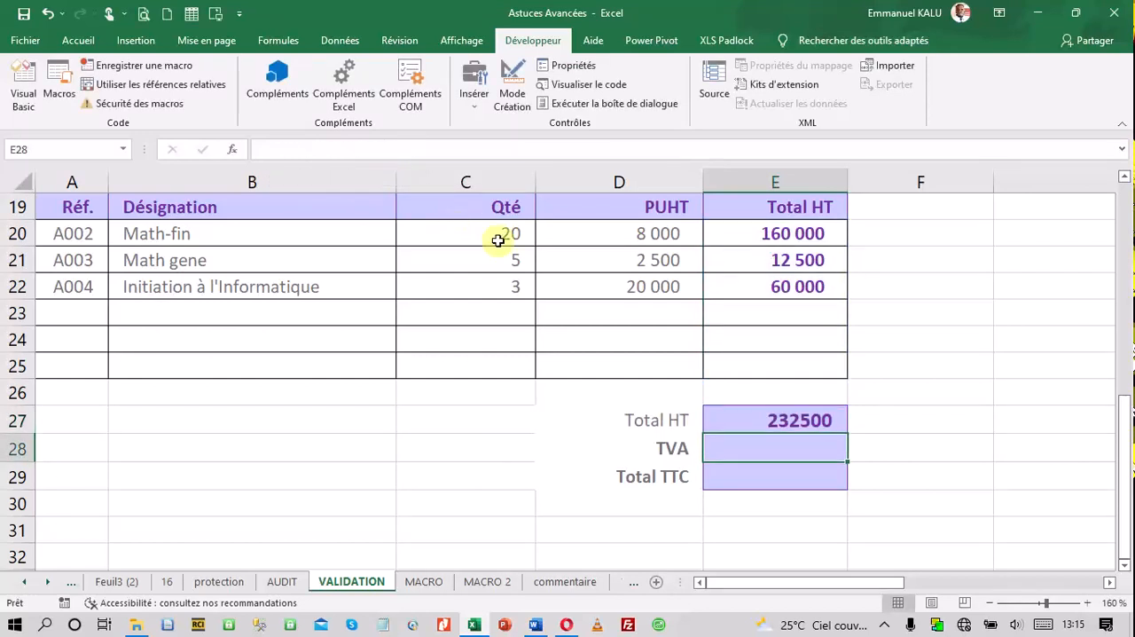
Format the Total HT, TVA and Total TTC cells E27:E29 with a thousands separator and no decimals
{"action": "left_click", "coordinate": [791, 423]}
{"action": "left_click_drag", "start_coordinate": [742, 417], "coordinate": [750, 476]}
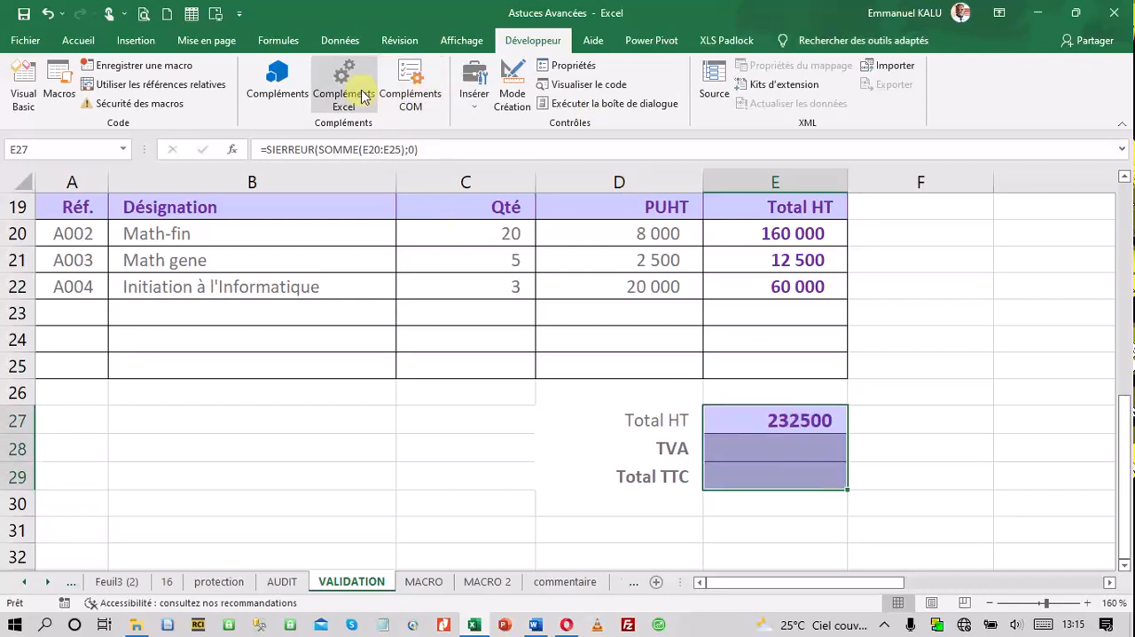
{"action": "left_click", "coordinate": [85, 42]}
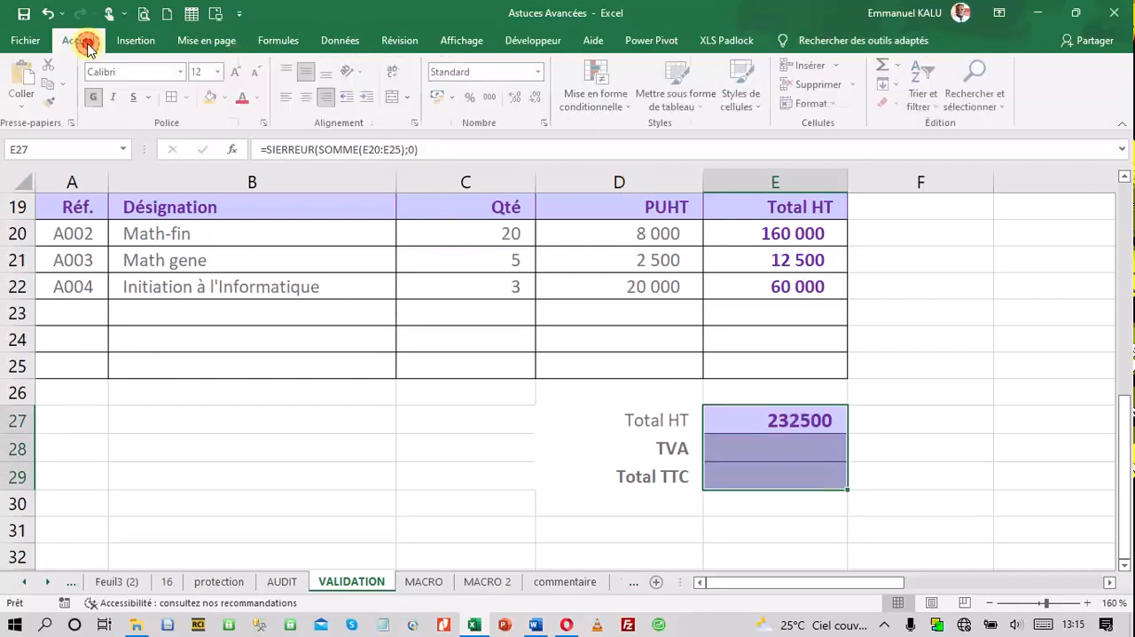
{"action": "left_click", "coordinate": [493, 97]}
{"action": "left_click", "coordinate": [537, 97]}
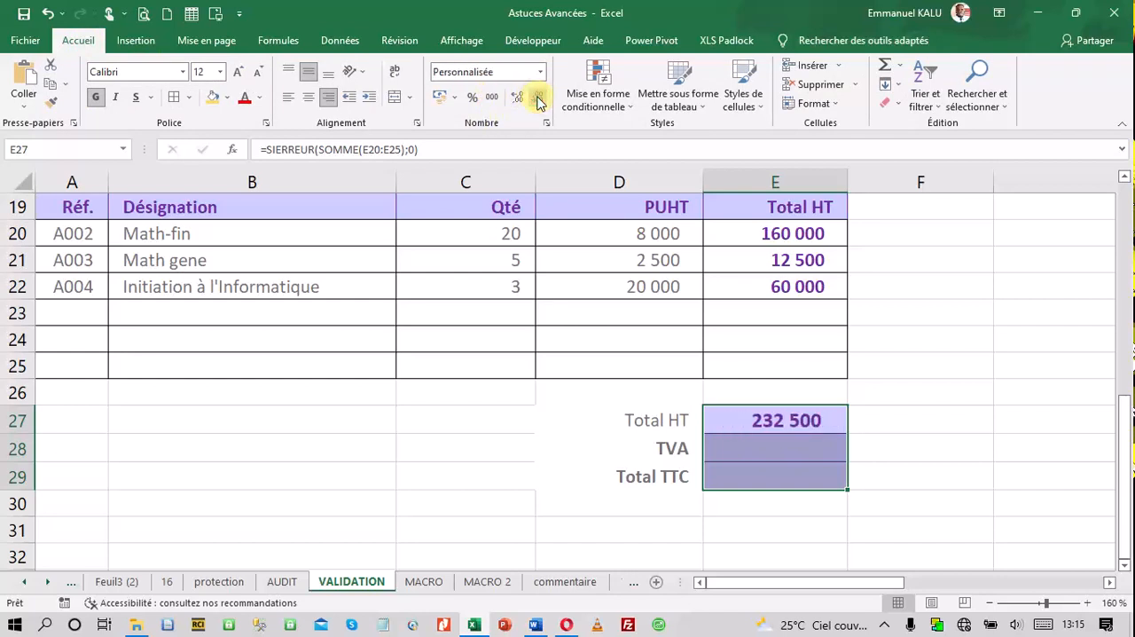
Abandon the TVA formula in E28 and delete the Total HT formula from E27
{"action": "left_click", "coordinate": [819, 441]}
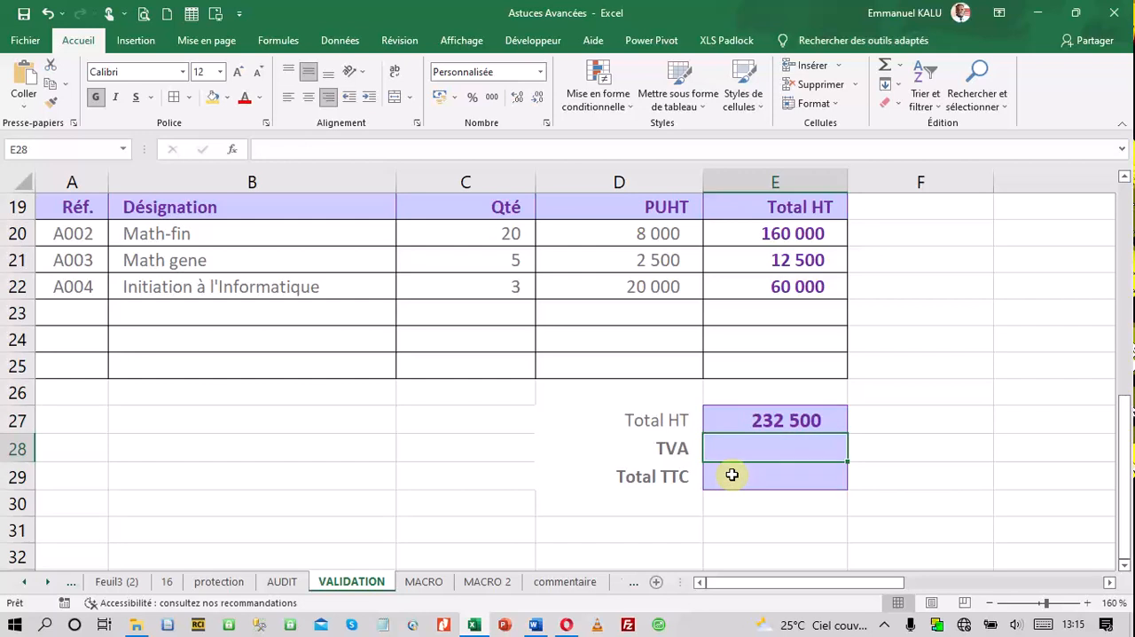
{"action": "type", "text": "="}
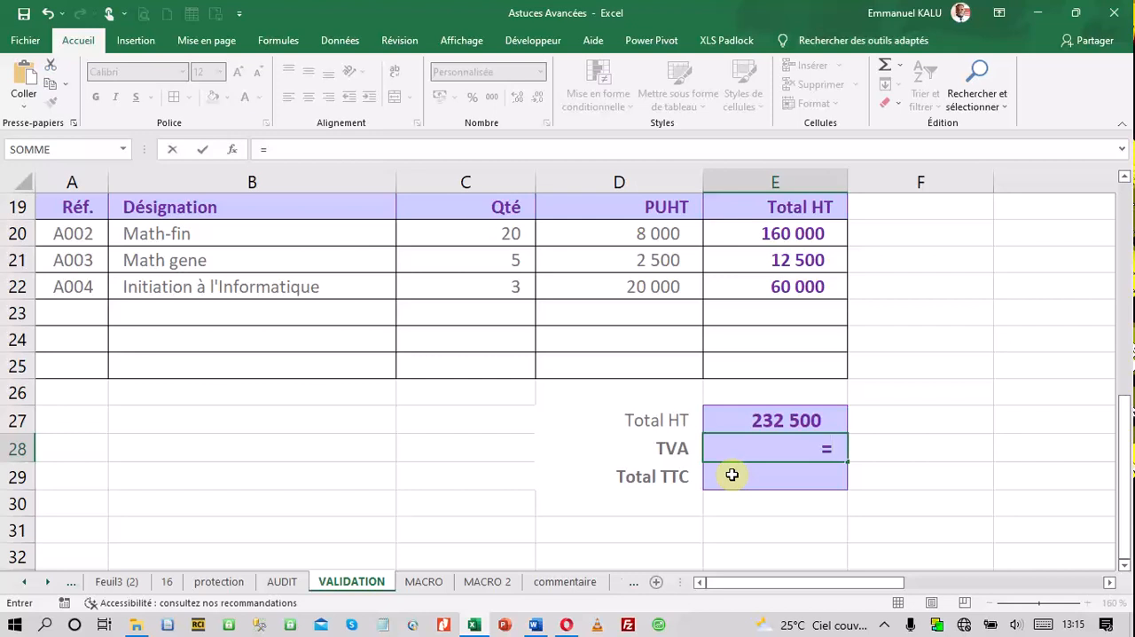
{"action": "key", "text": "BackSpace"}
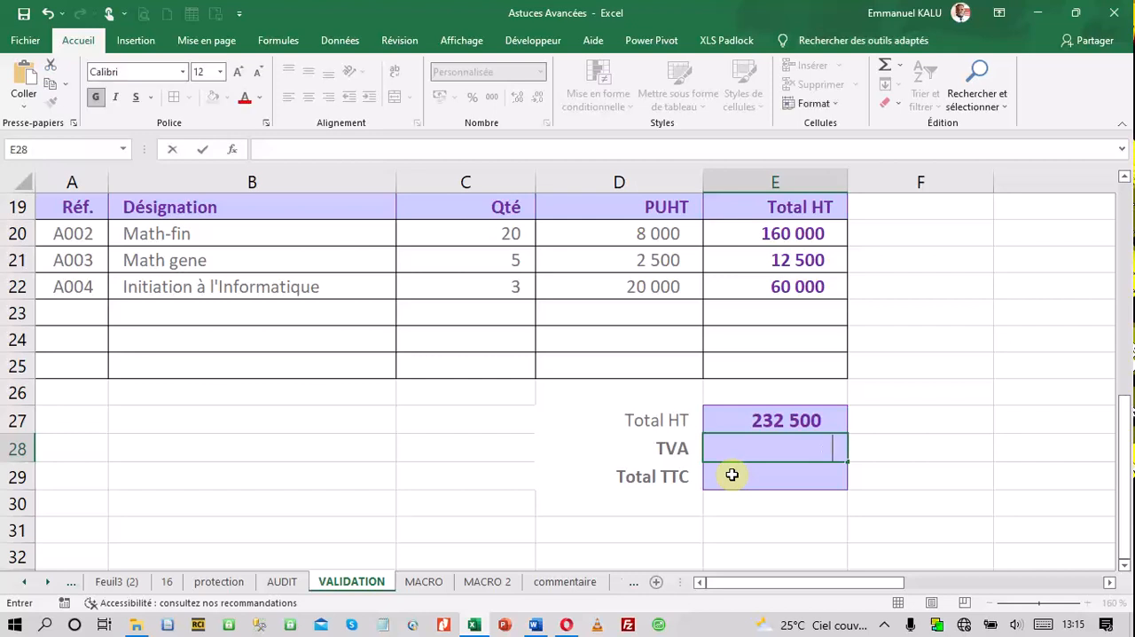
{"action": "left_click", "coordinate": [753, 421]}
{"action": "key", "text": "Delete"}
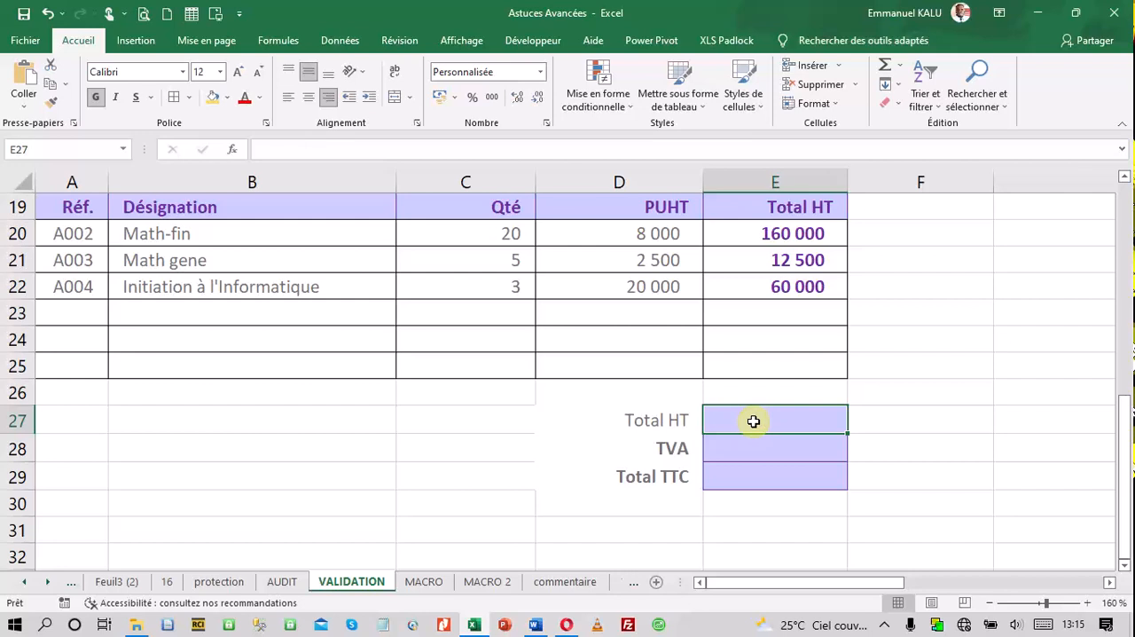
Undo the deletion of the Total HT formula in E27 and display the restored formula for review
{"action": "left_click", "coordinate": [48, 13]}
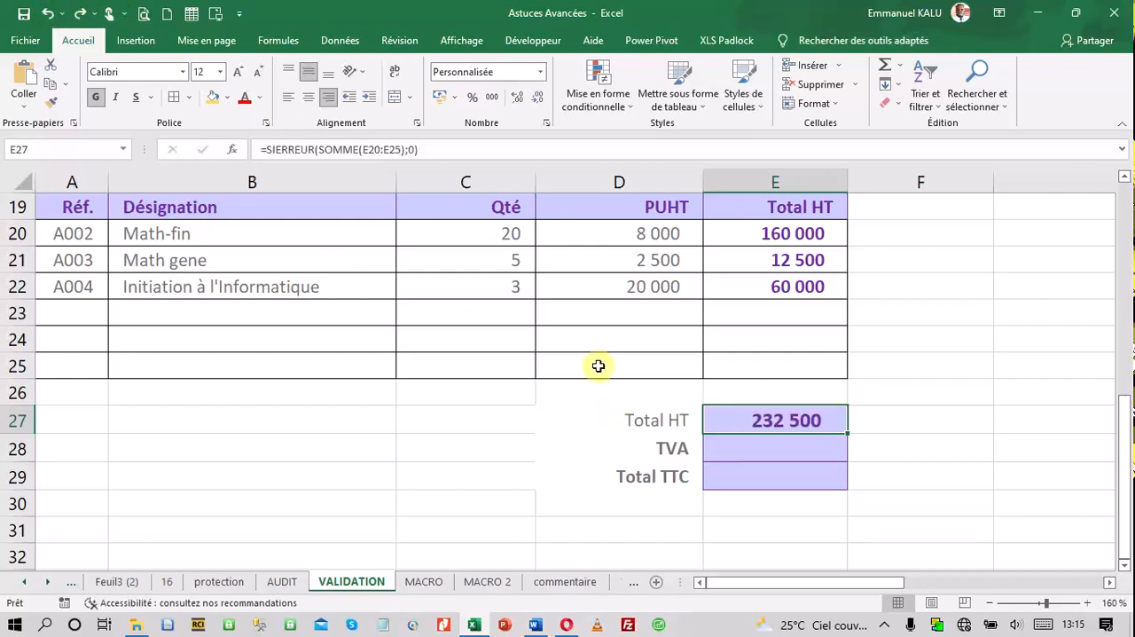
{"action": "double_click", "coordinate": [812, 423]}
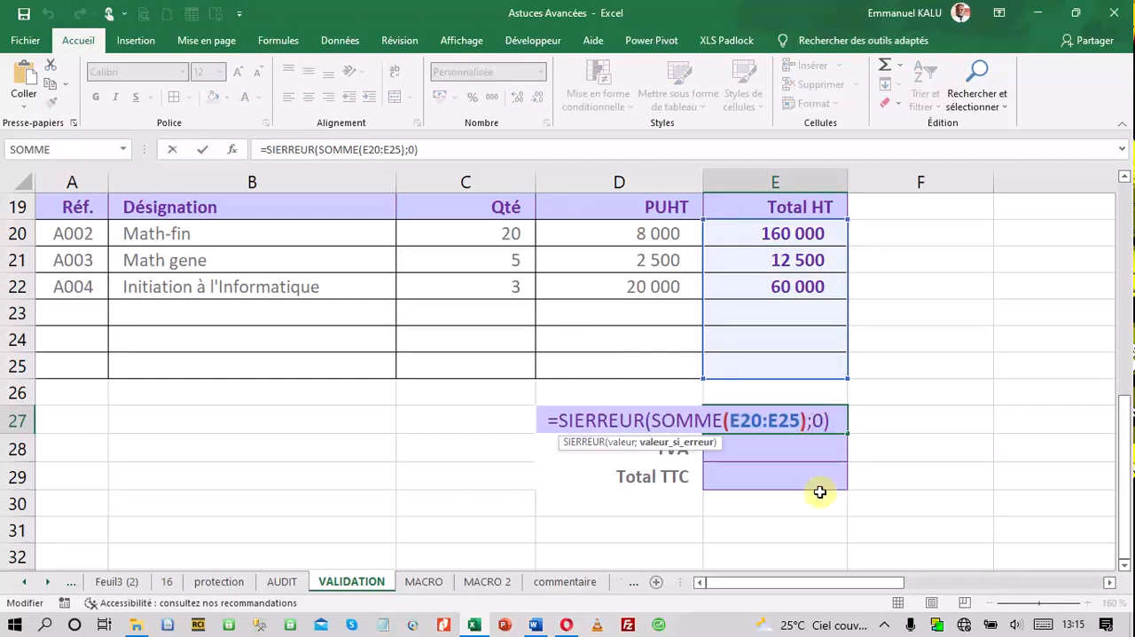
{"action": "left_click", "coordinate": [841, 422]}
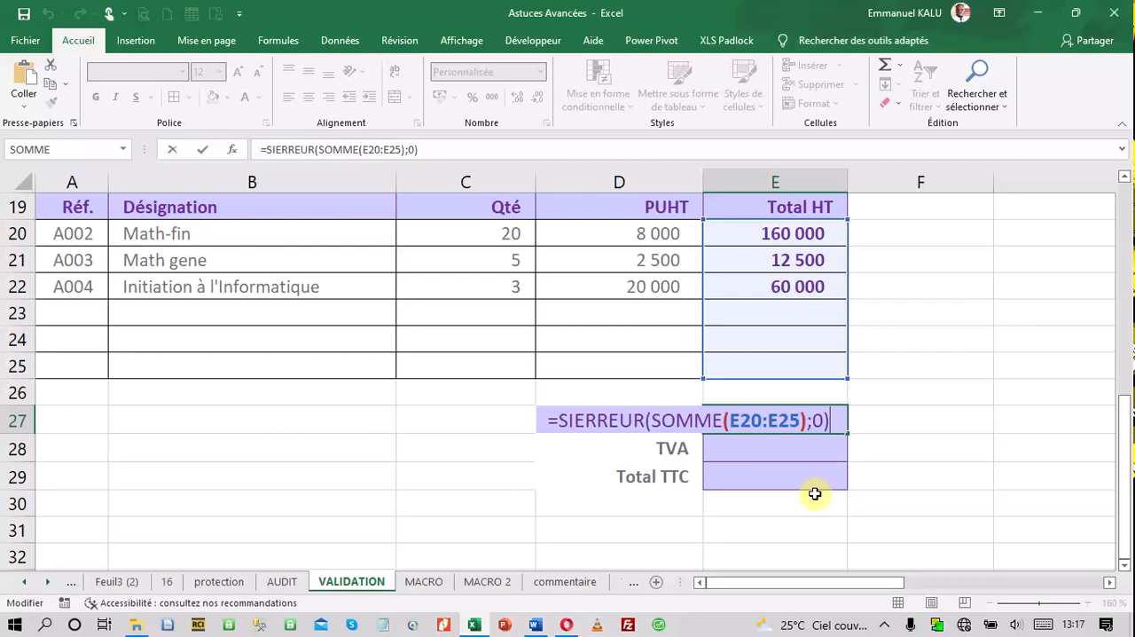
{"action": "key", "text": "Return"}
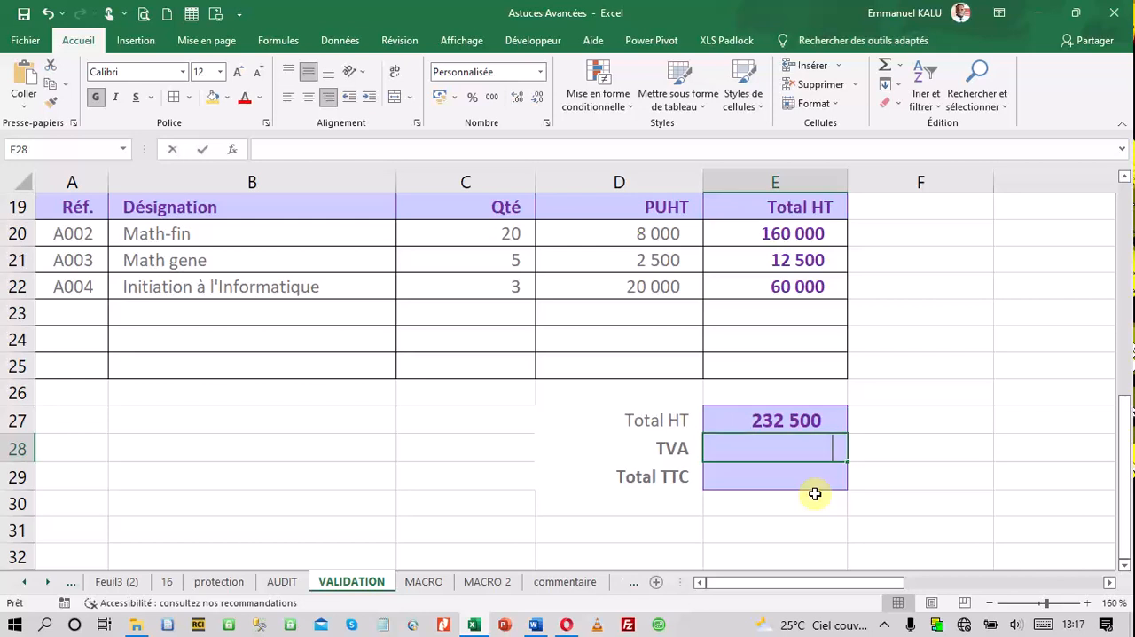
Enter the TVA formula =SIERREUR(E27*0,18;0) in E28
{"action": "type", "text": "=si"}
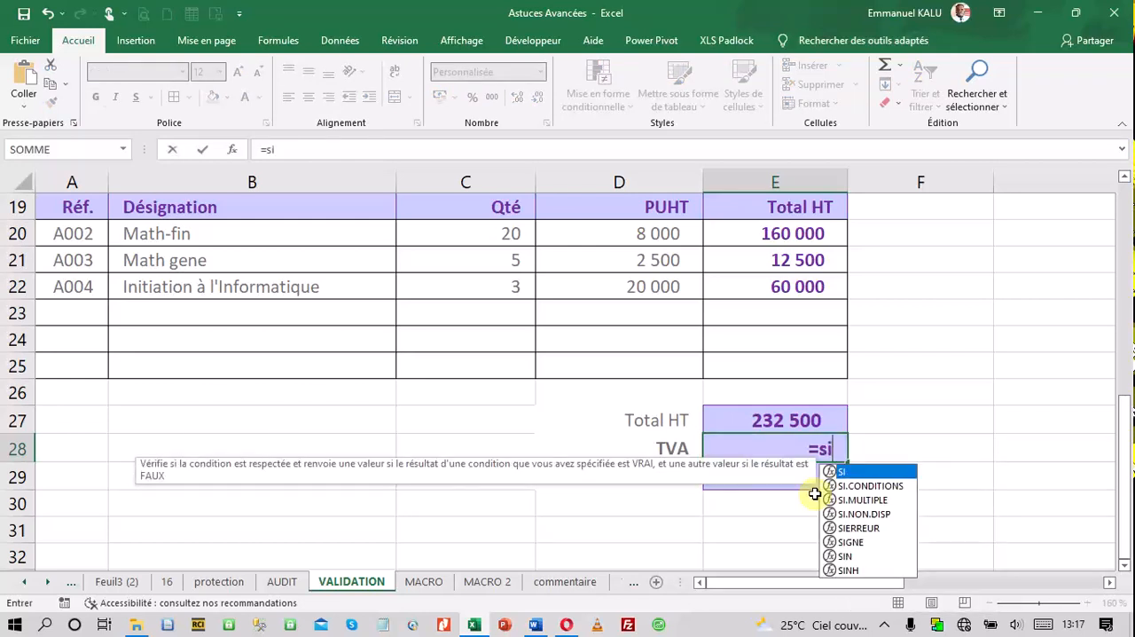
{"action": "double_click", "coordinate": [859, 529]}
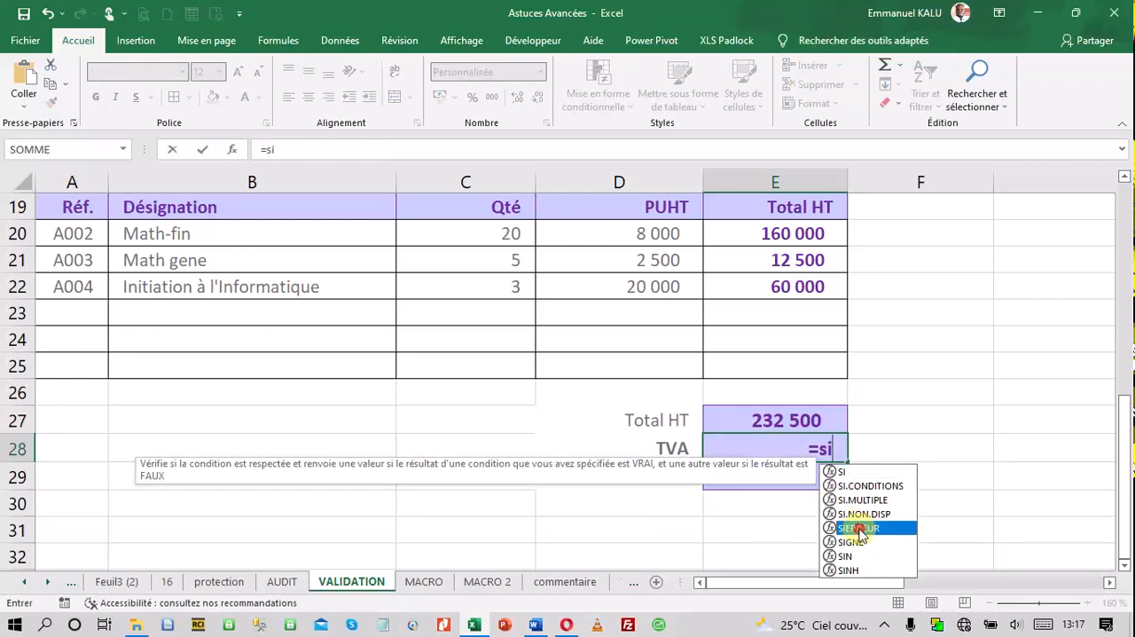
{"action": "left_click", "coordinate": [786, 416]}
{"action": "type", "text": "*"}
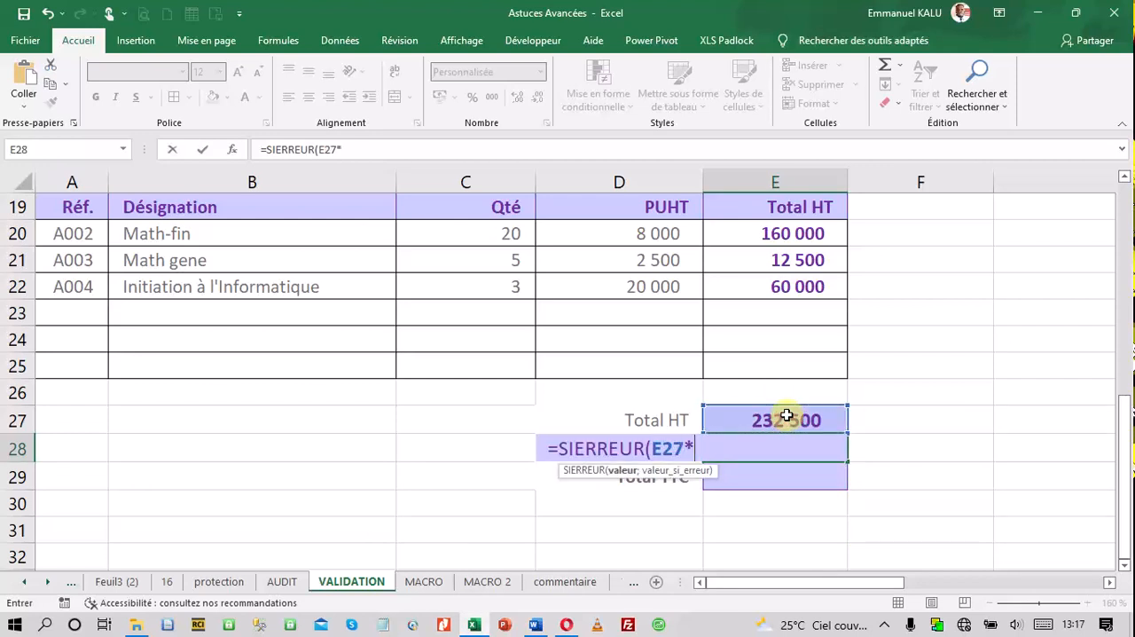
{"action": "type", "text": "0,18;0)"}
{"action": "key", "text": "Return"}
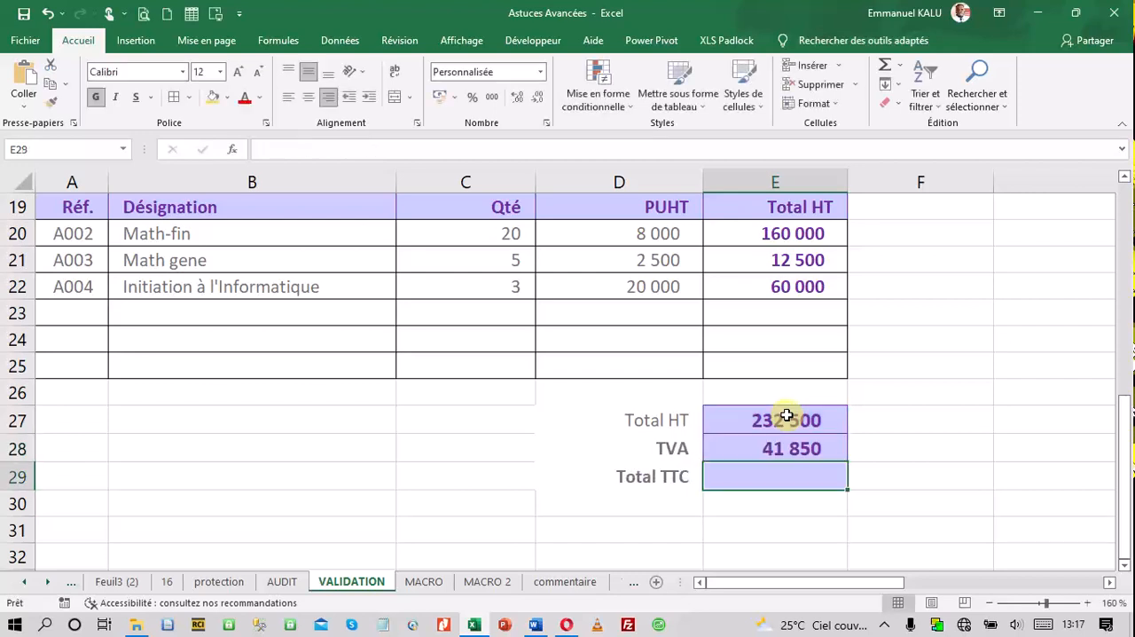
Replace the decimal rate 0,18 with 18% in the TVA formula of E28
{"action": "double_click", "coordinate": [809, 446]}
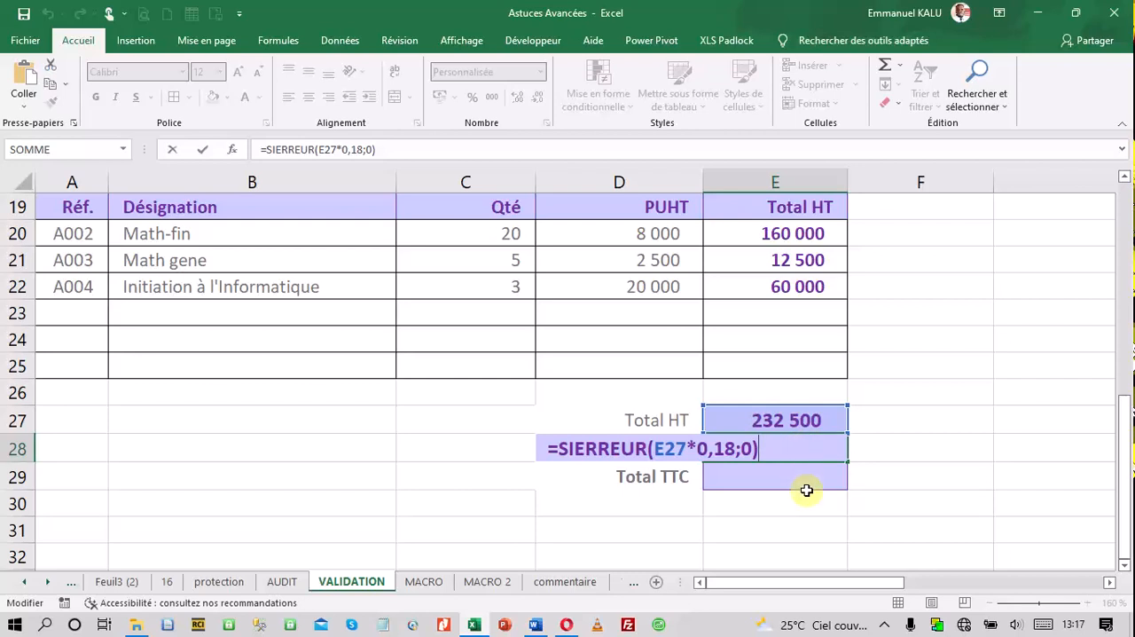
{"action": "key", "text": "Return"}
{"action": "double_click", "coordinate": [821, 448]}
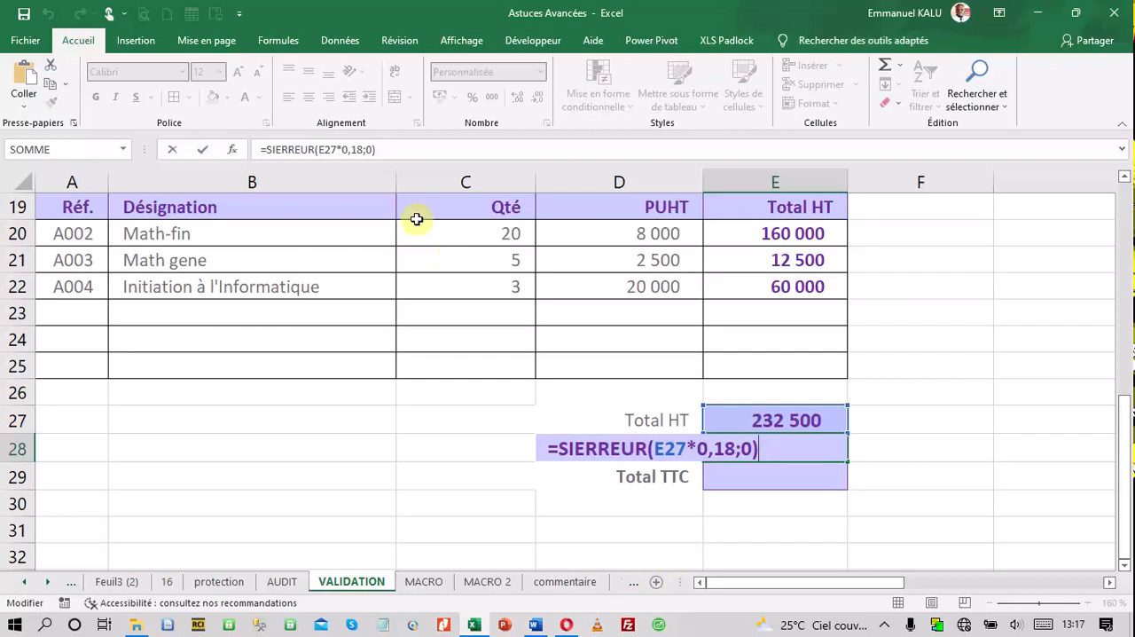
{"action": "left_click", "coordinate": [362, 149]}
{"action": "left_click_drag", "start_coordinate": [362, 149], "coordinate": [343, 149]}
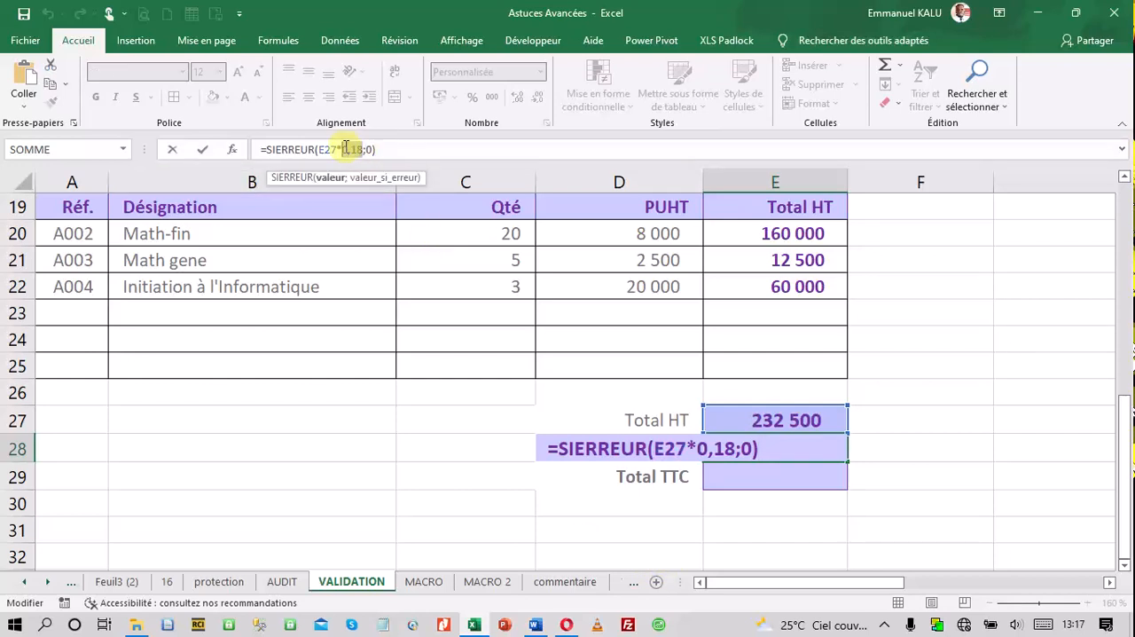
{"action": "key", "text": "BackSpace"}
{"action": "type", "text": "18"}
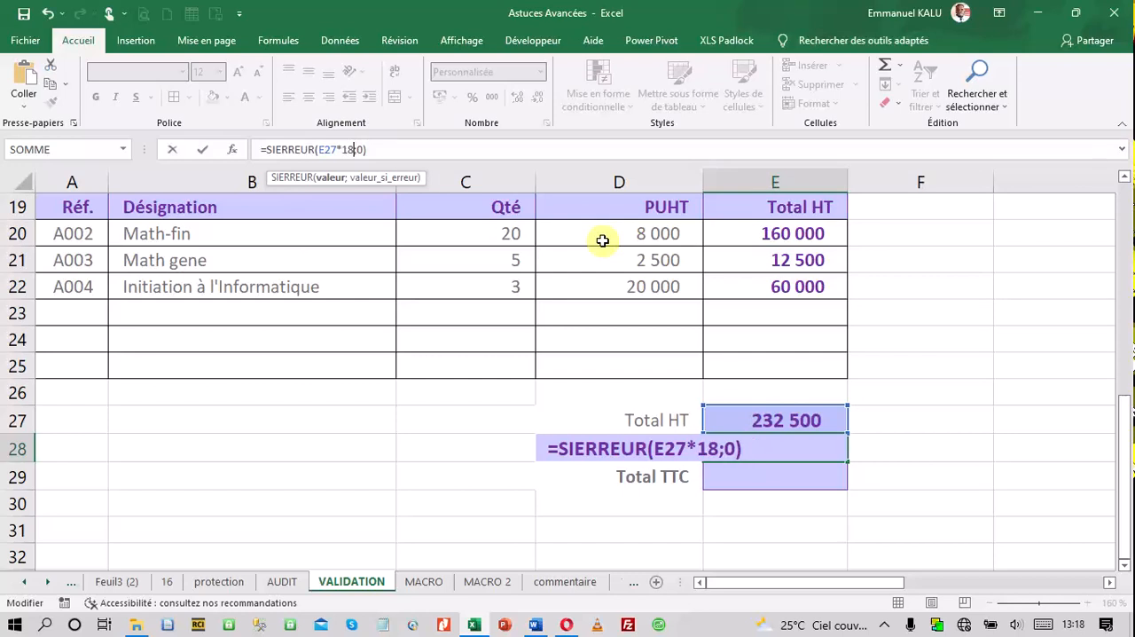
{"action": "type", "text": "ù"}
{"action": "key", "text": "BackSpace"}
{"action": "type", "text": "%"}
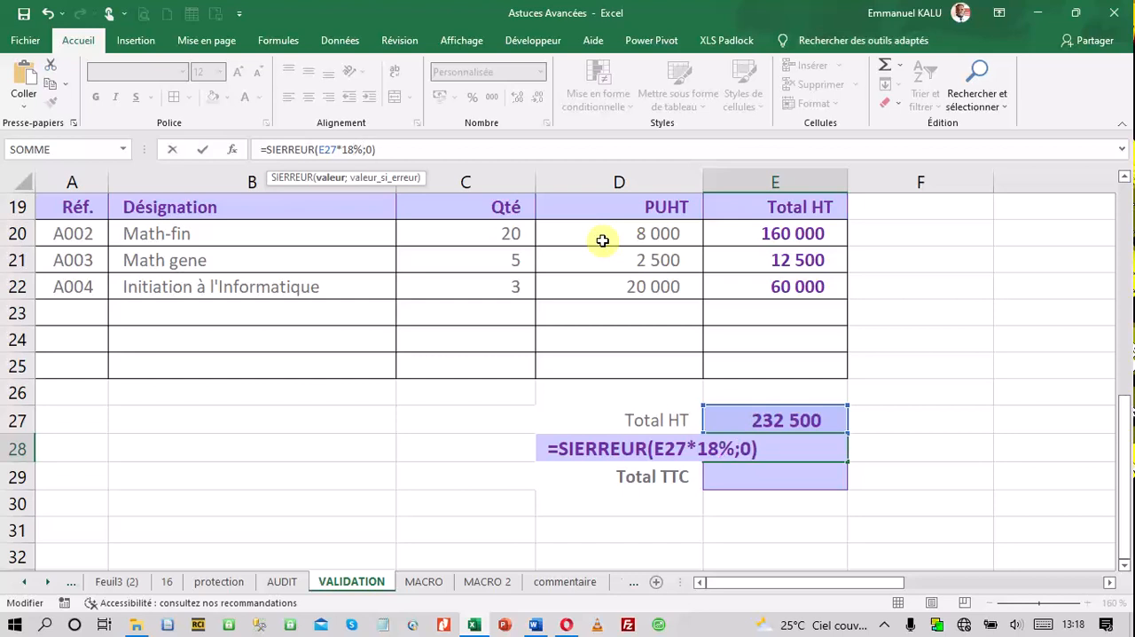
{"action": "key", "text": "Return"}
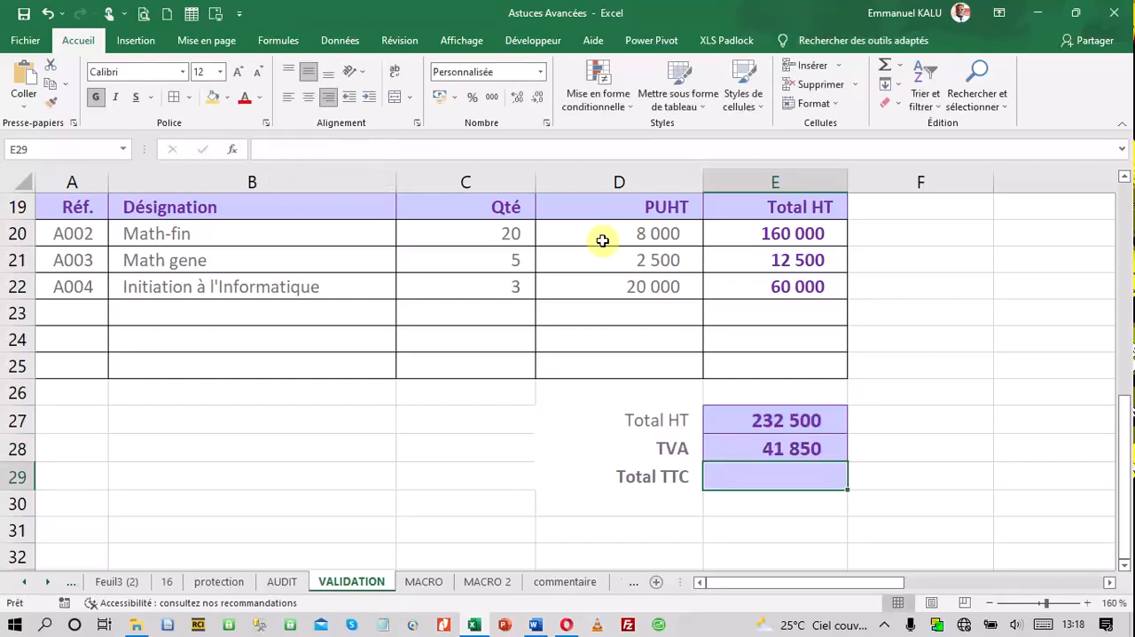
Display the TVA formula in E28 to check its percentage rate
{"action": "double_click", "coordinate": [717, 450]}
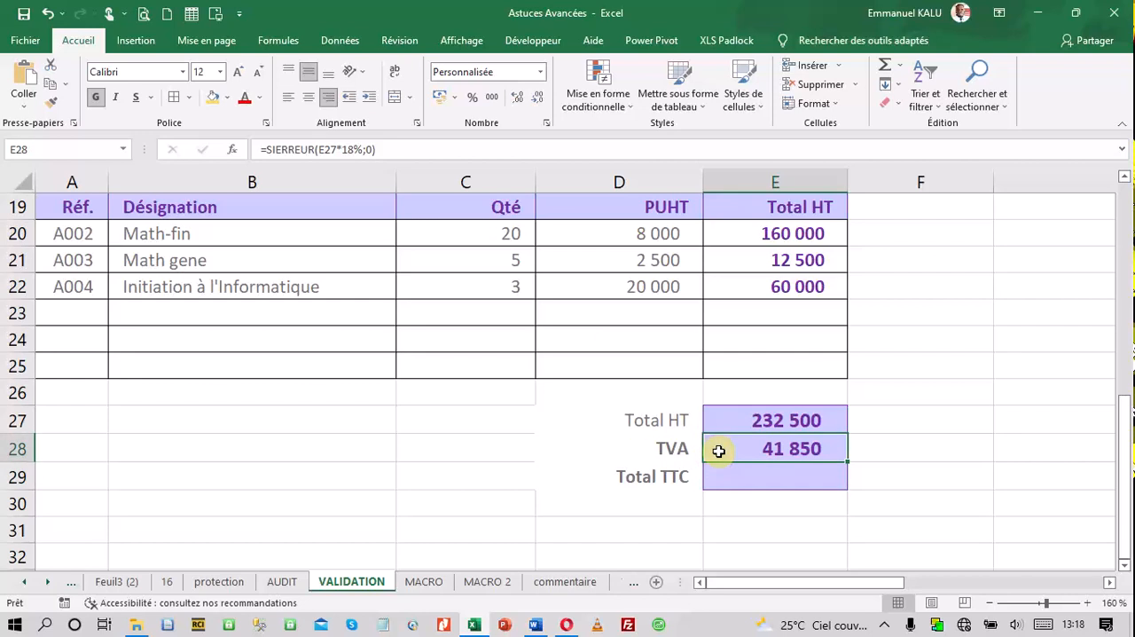
{"action": "left_click", "coordinate": [761, 453]}
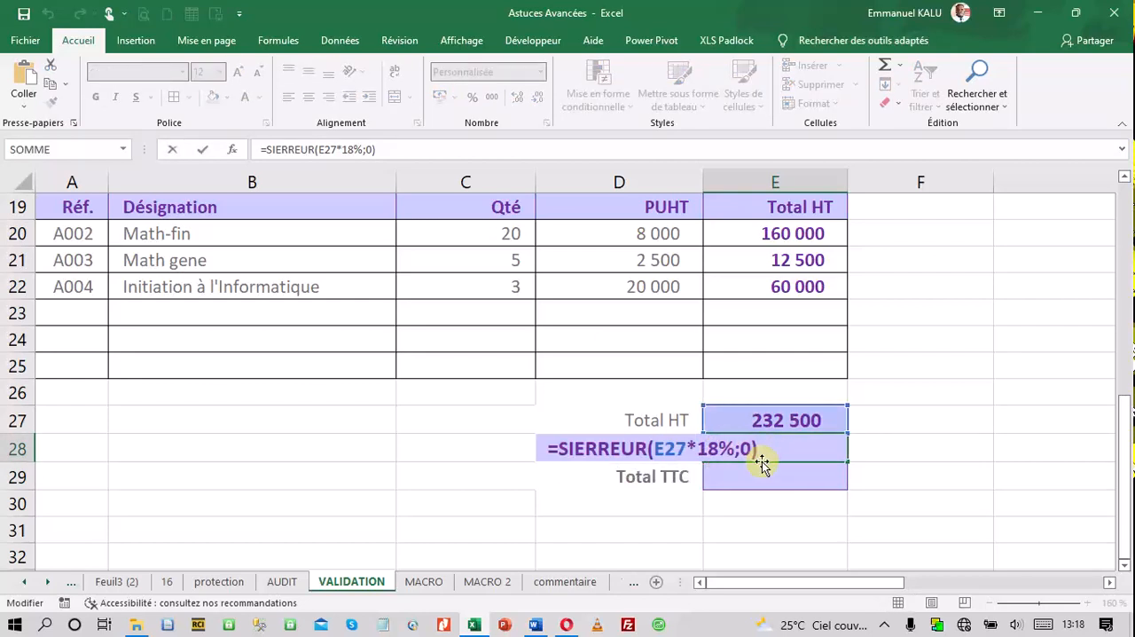
{"action": "key", "text": "Return"}
Enter the Total TTC formula =SIERREUR(E27+E28;0) in E29
{"action": "type", "text": "=si"}
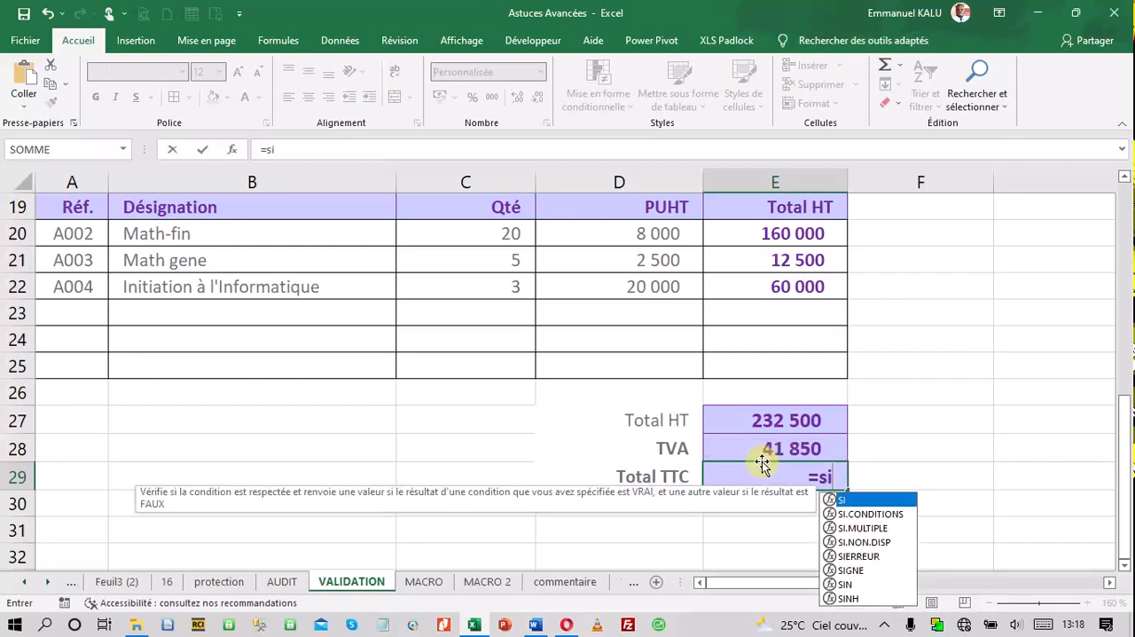
{"action": "double_click", "coordinate": [857, 556]}
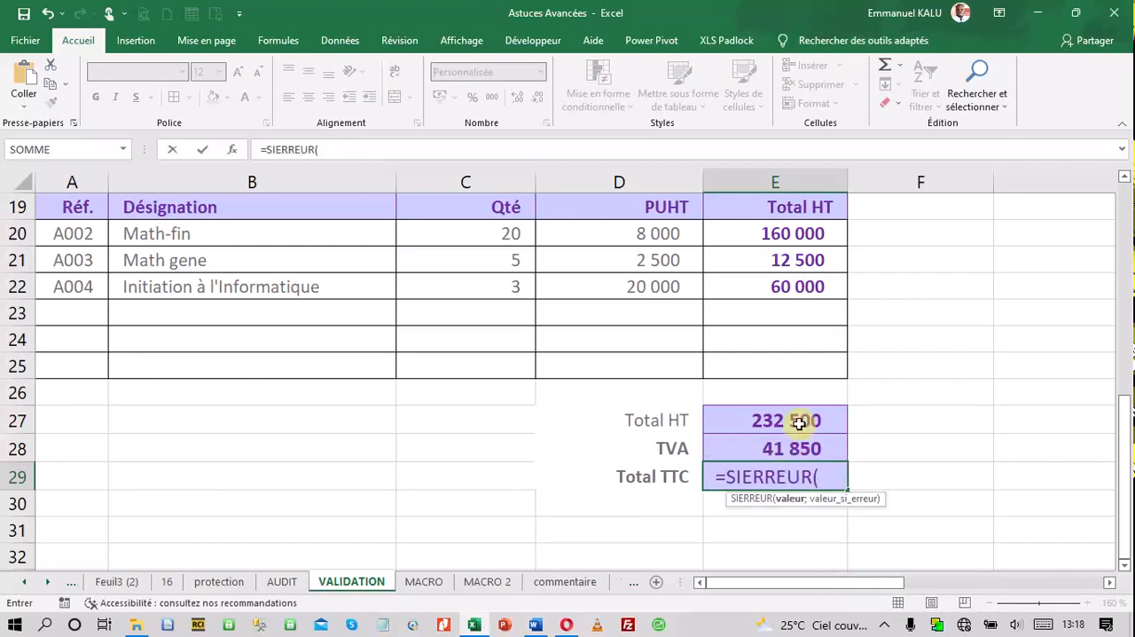
{"action": "left_click", "coordinate": [766, 419]}
{"action": "type", "text": "+"}
{"action": "left_click", "coordinate": [794, 450]}
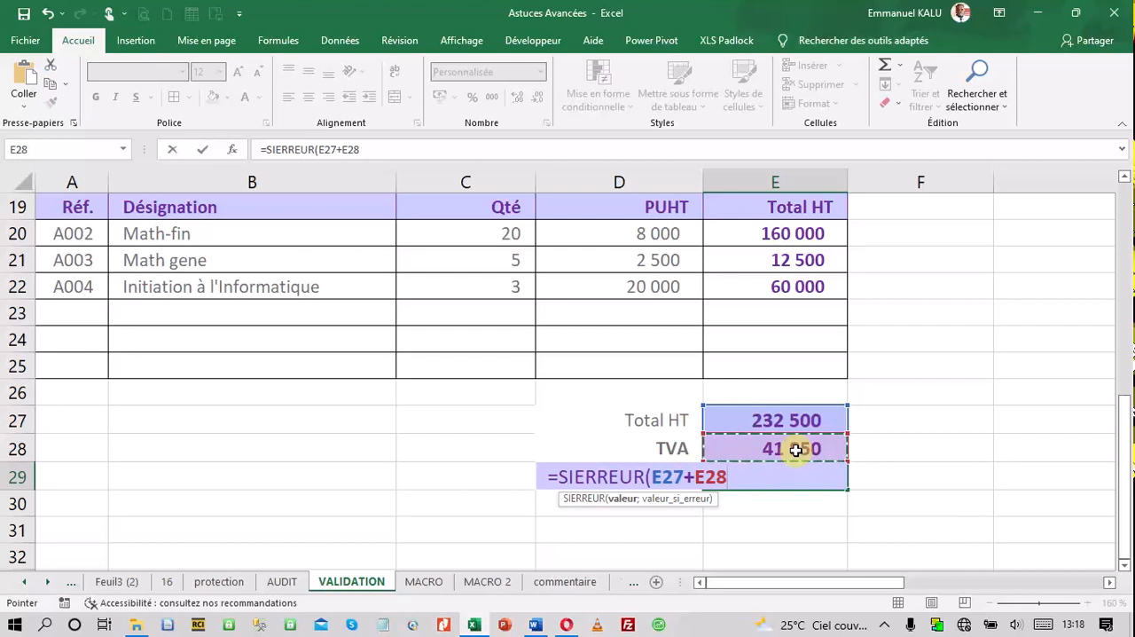
{"action": "type", "text": ";0)"}
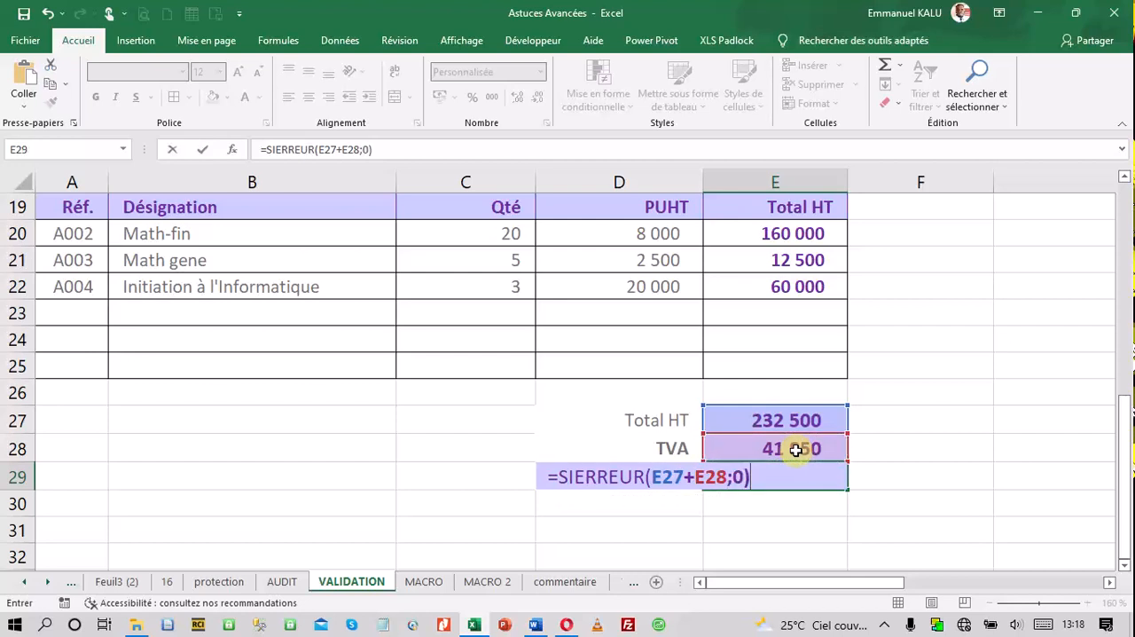
{"action": "key", "text": "Return"}
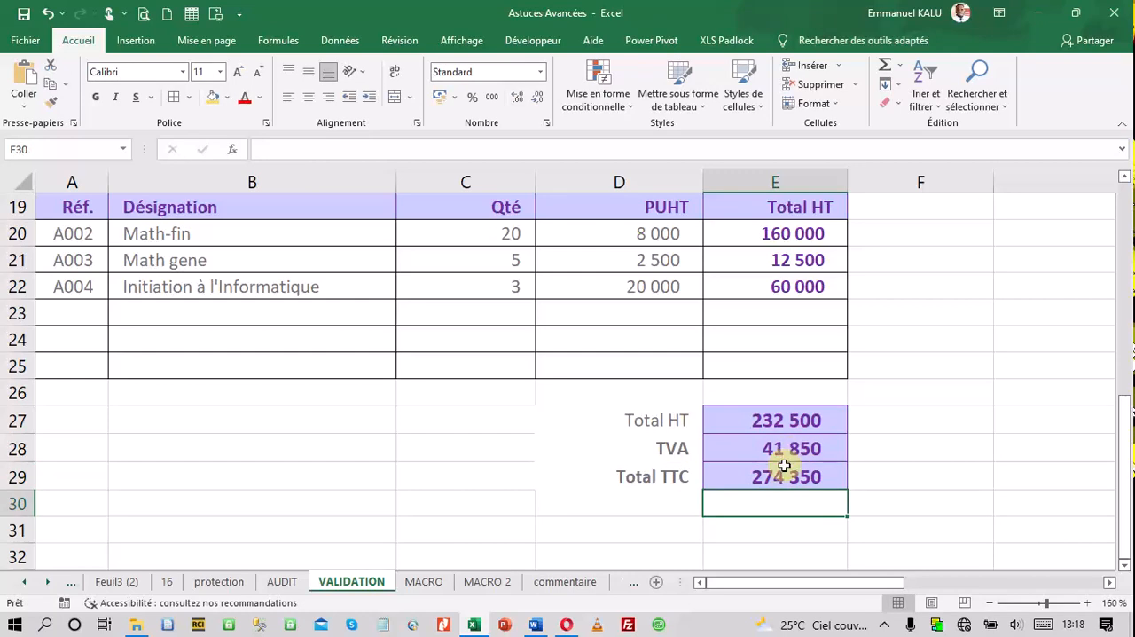
Review the Total TTC formula in E29 and the TVA formula in E28
{"action": "left_click", "coordinate": [786, 466]}
{"action": "double_click", "coordinate": [792, 471]}
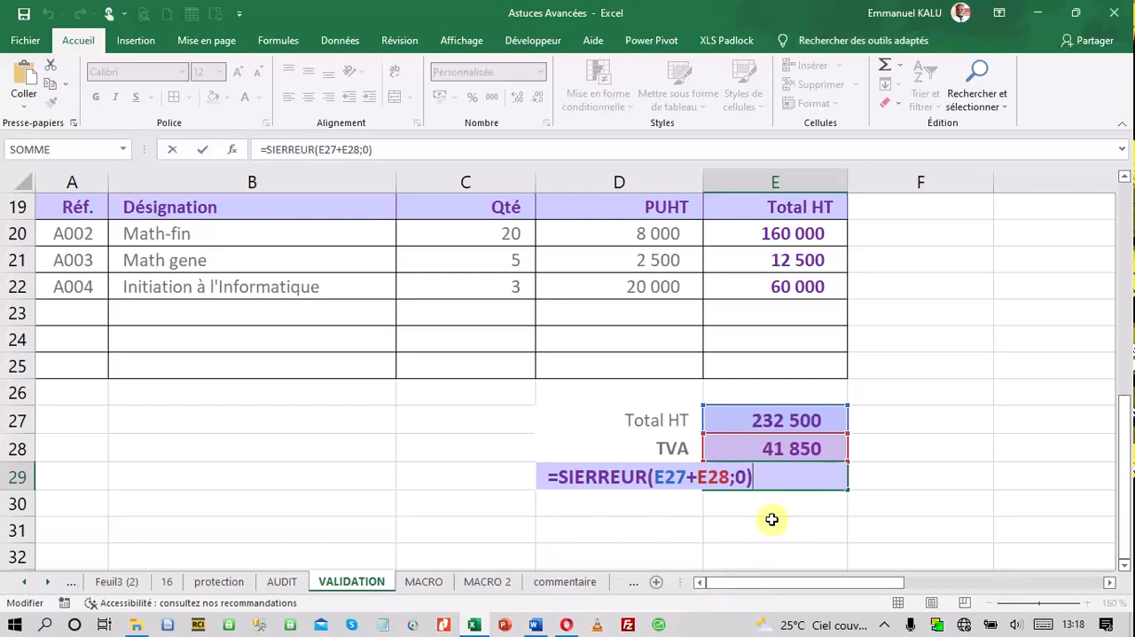
{"action": "key", "text": "Return"}
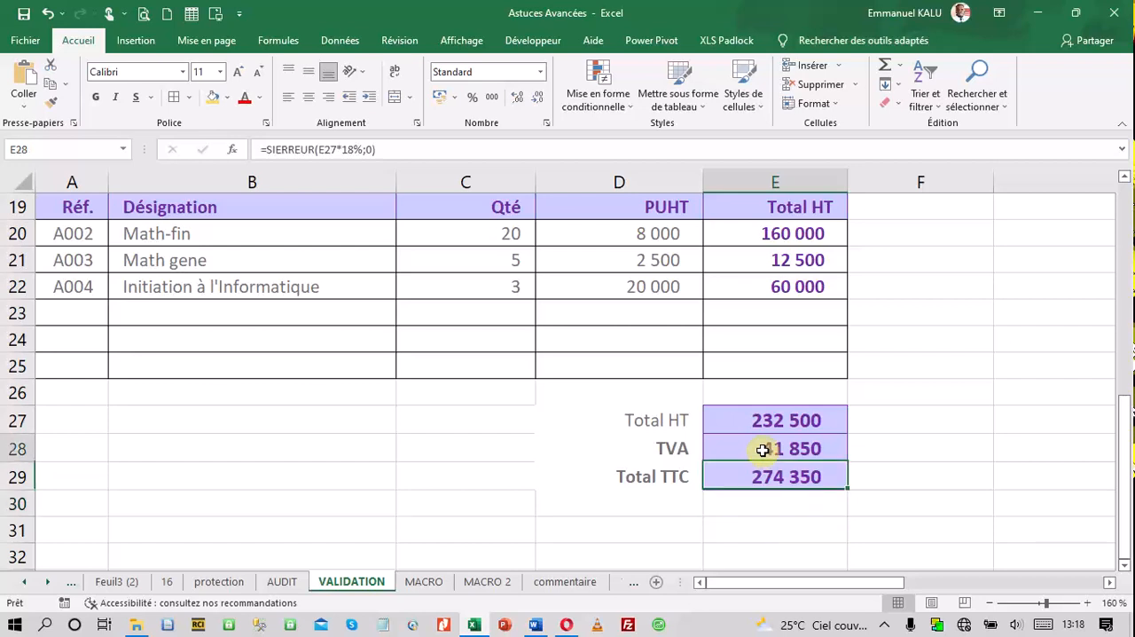
{"action": "double_click", "coordinate": [765, 452]}
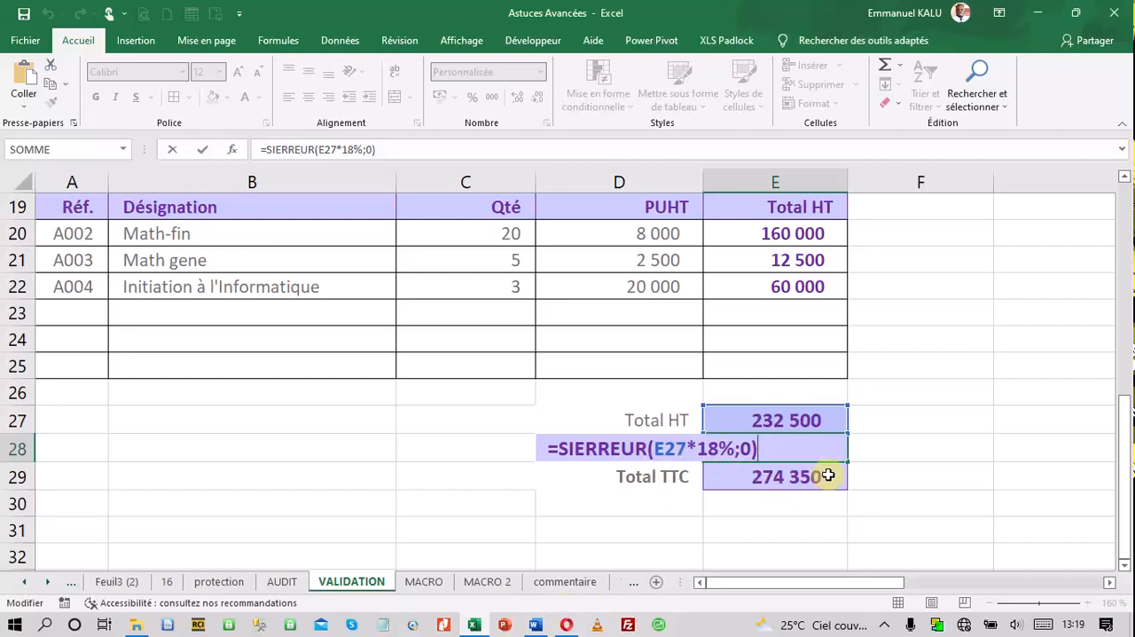
{"action": "key", "text": "Return"}
{"action": "key", "text": "Return"}
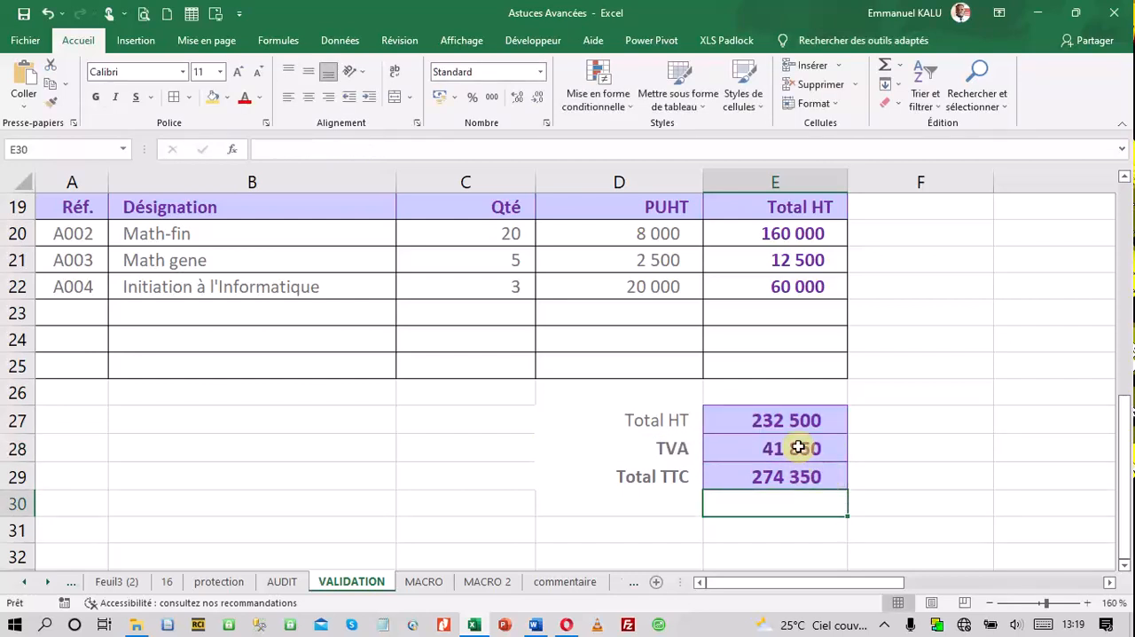
Save the workbook and recheck the Total TTC formula in E29
{"action": "left_click", "coordinate": [24, 15]}
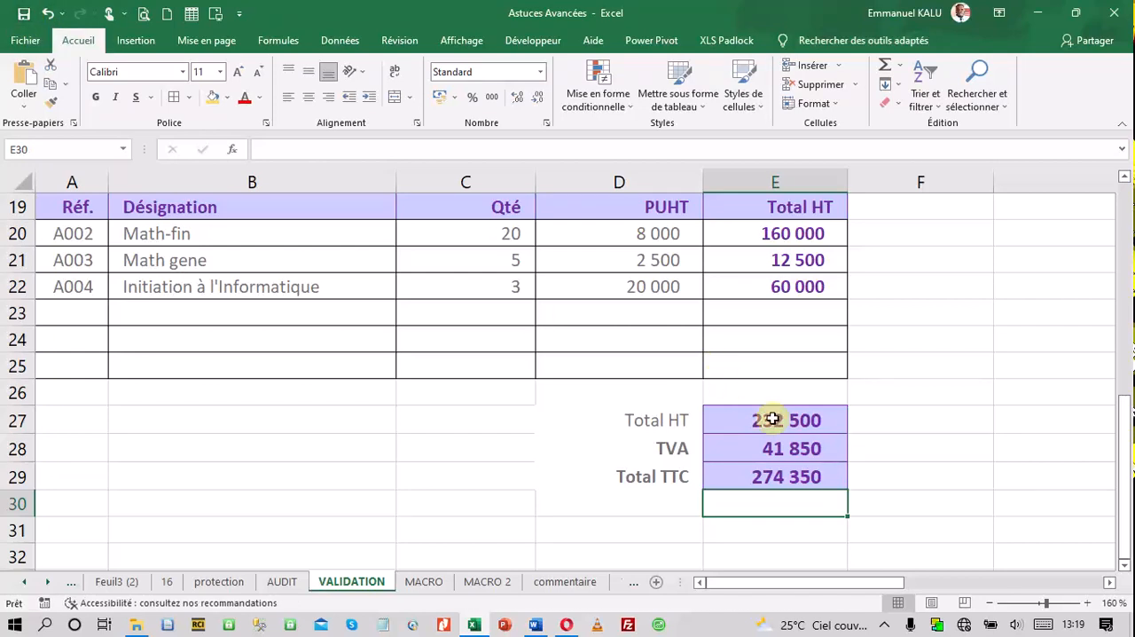
{"action": "double_click", "coordinate": [823, 477]}
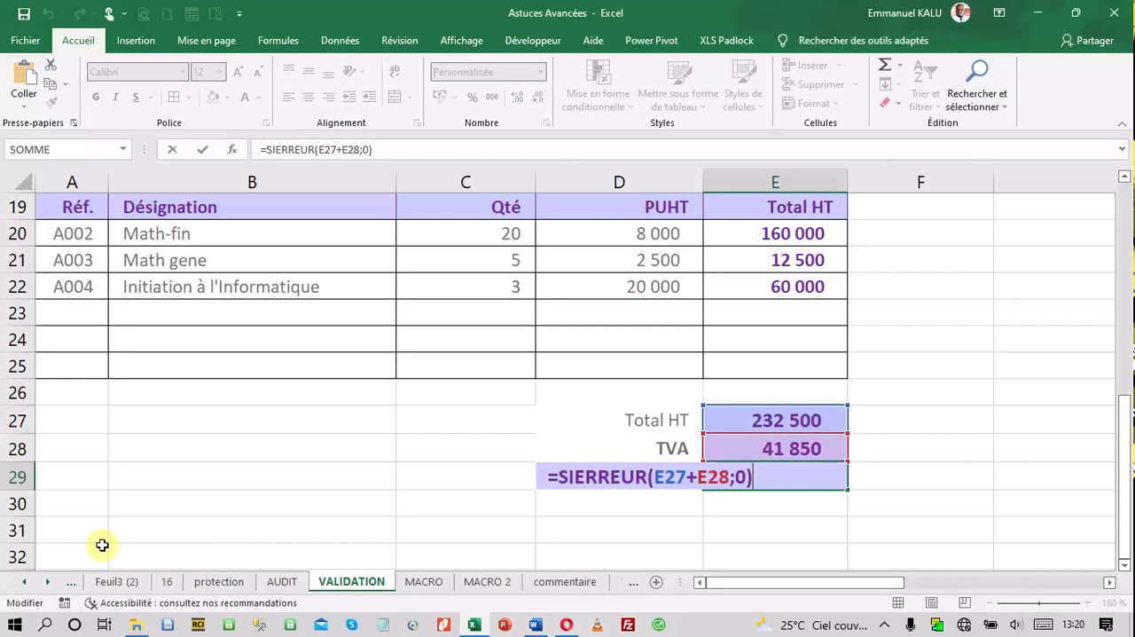
{"action": "key", "text": "Return"}
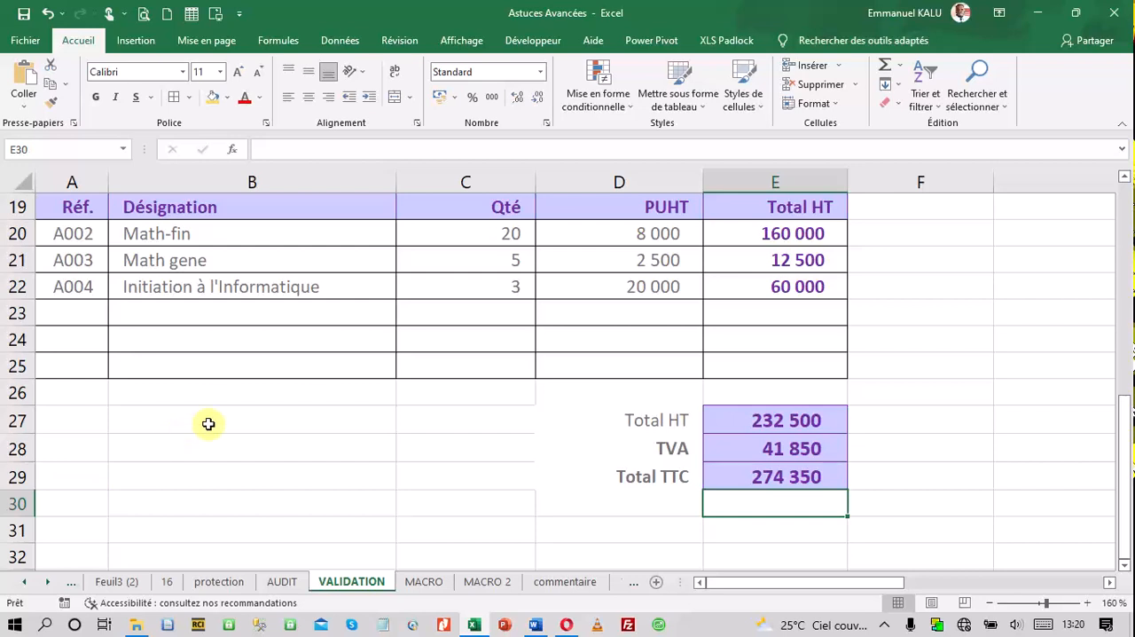
Choose the first client number from the validation list in the Num Client cell D14
{"action": "scroll", "coordinate": [221, 423], "scroll_direction": "up", "scroll_amount": 2}
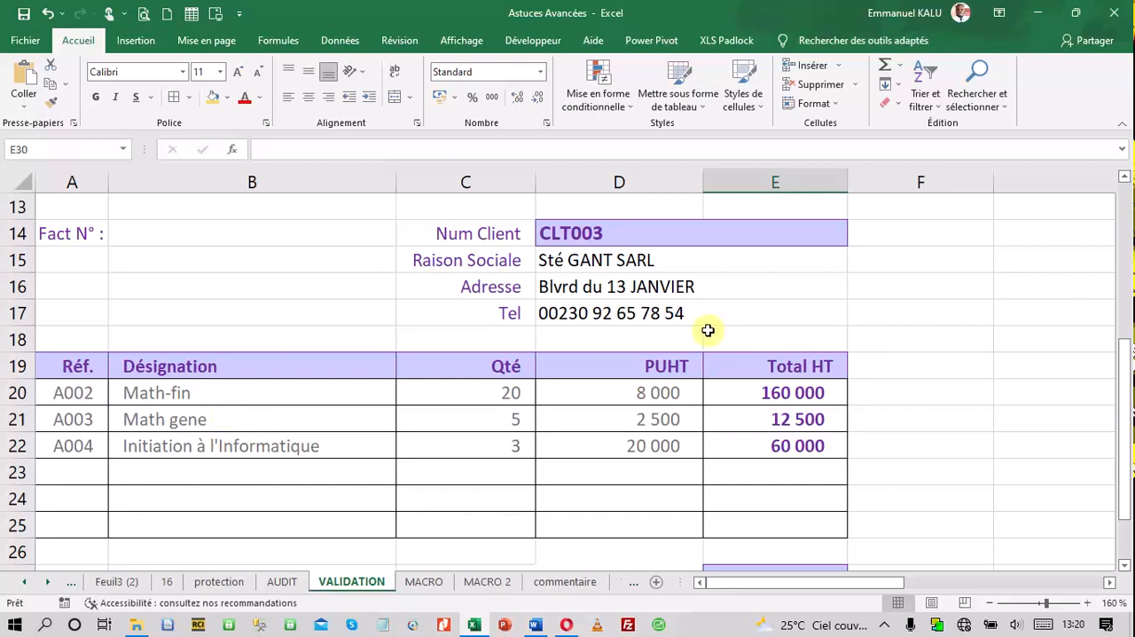
{"action": "left_click", "coordinate": [653, 235]}
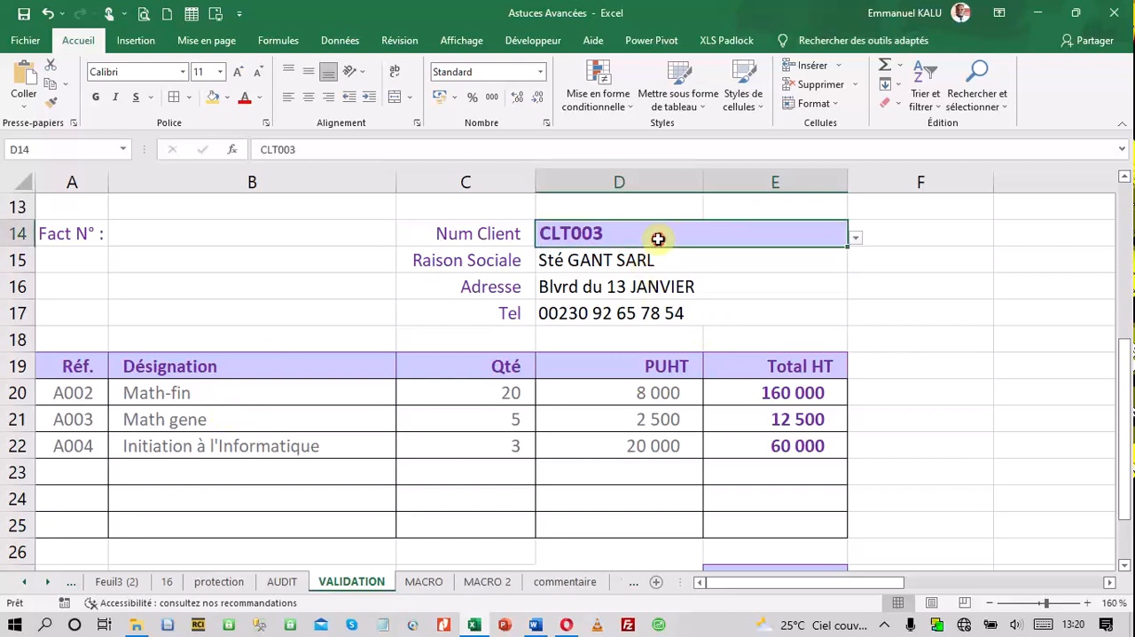
{"action": "left_click", "coordinate": [856, 237]}
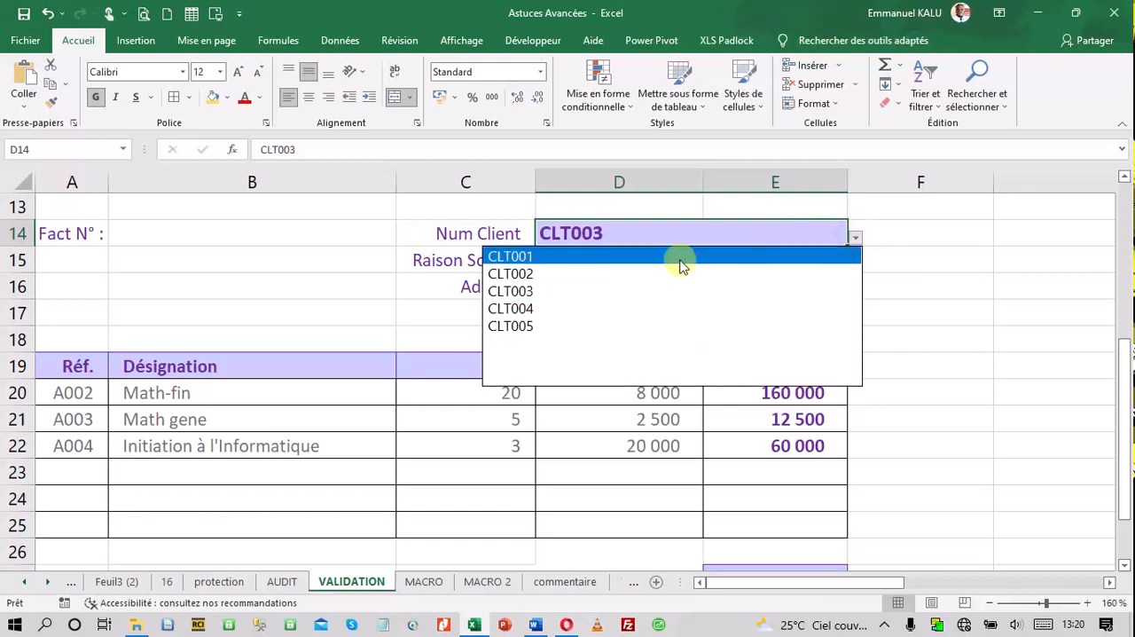
{"action": "left_click", "coordinate": [584, 257]}
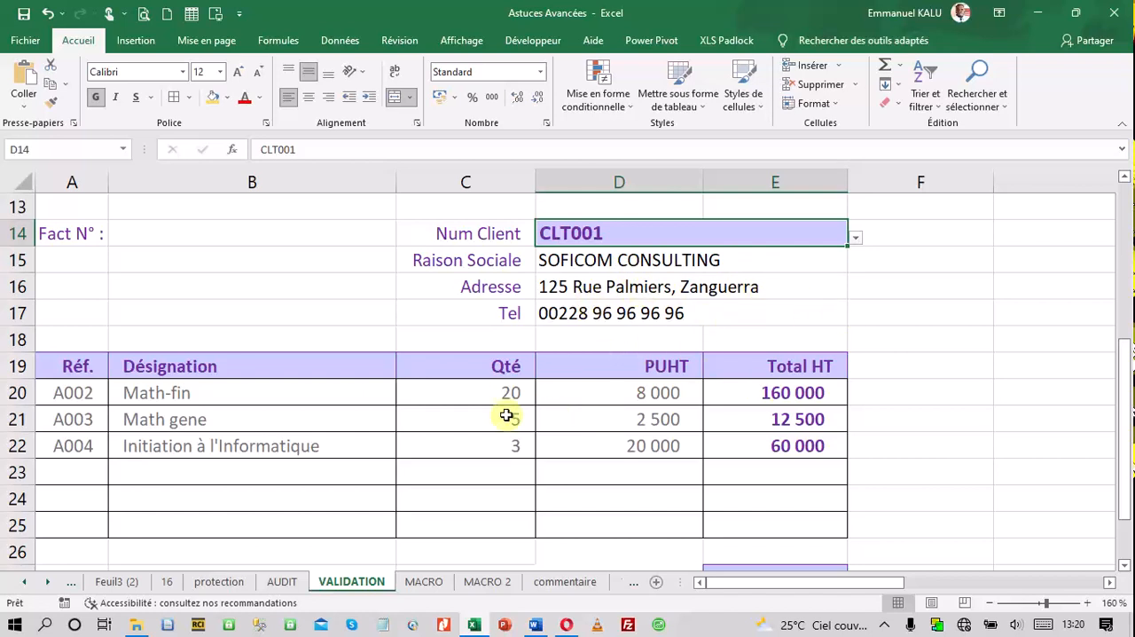
Pick reference A002 from the validation list for the first invoice line in A20
{"action": "scroll", "coordinate": [606, 393], "scroll_direction": "down", "scroll_amount": 1}
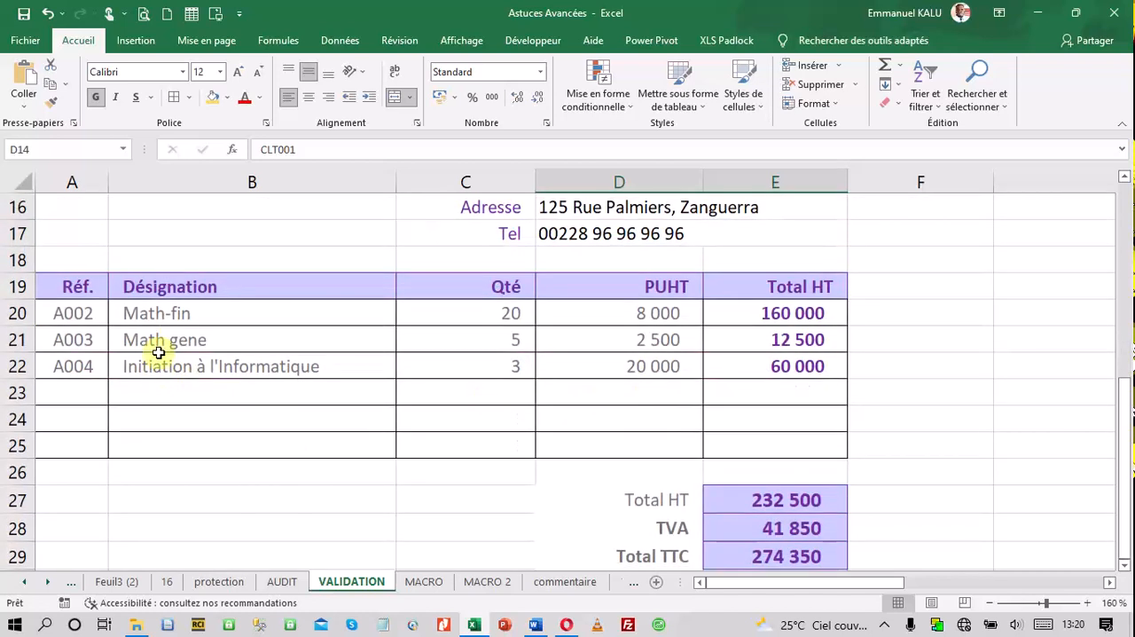
{"action": "left_click", "coordinate": [49, 315]}
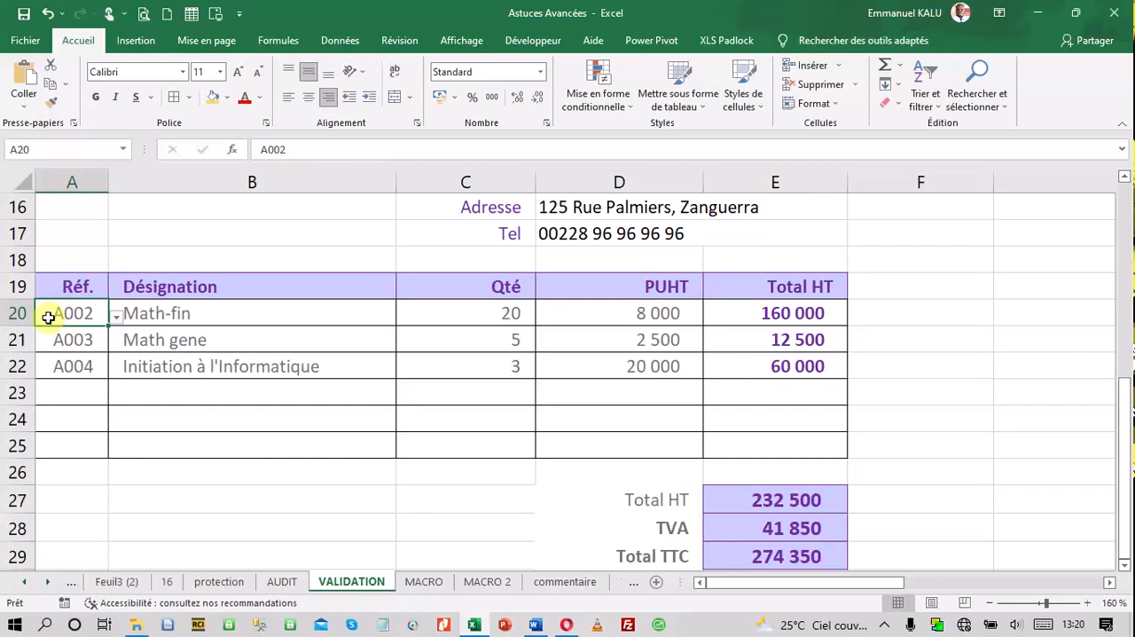
{"action": "left_click", "coordinate": [116, 317]}
{"action": "left_click", "coordinate": [91, 348]}
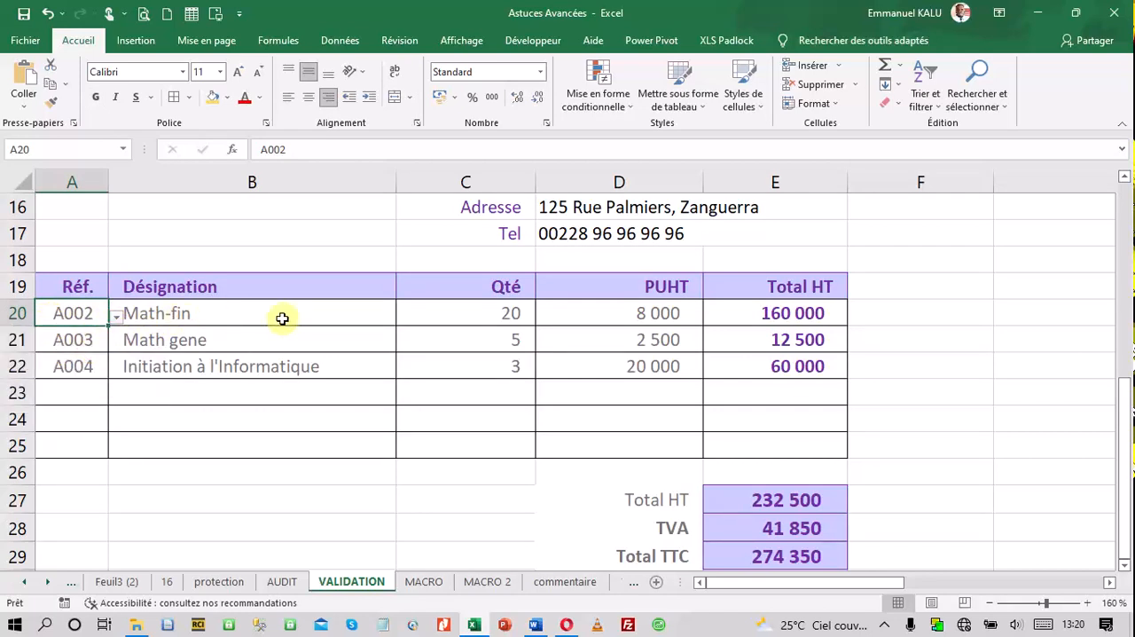
Set the quantity of the first invoice line in C20 to 5 and check the invoice totals
{"action": "left_click", "coordinate": [512, 312]}
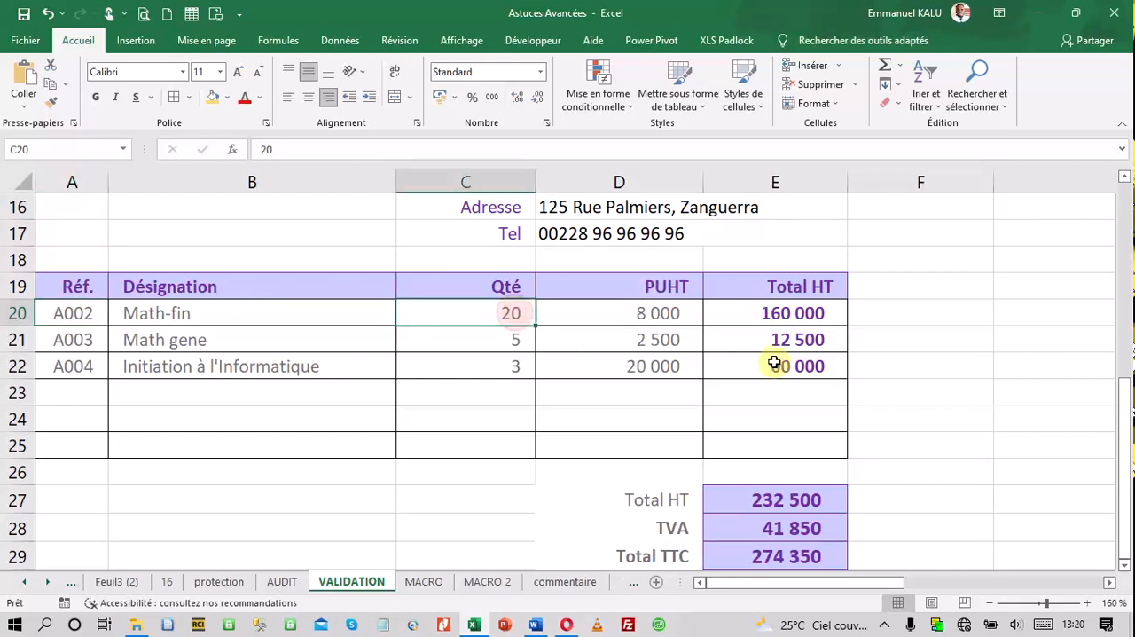
{"action": "type", "text": "5"}
{"action": "key", "text": "Return"}
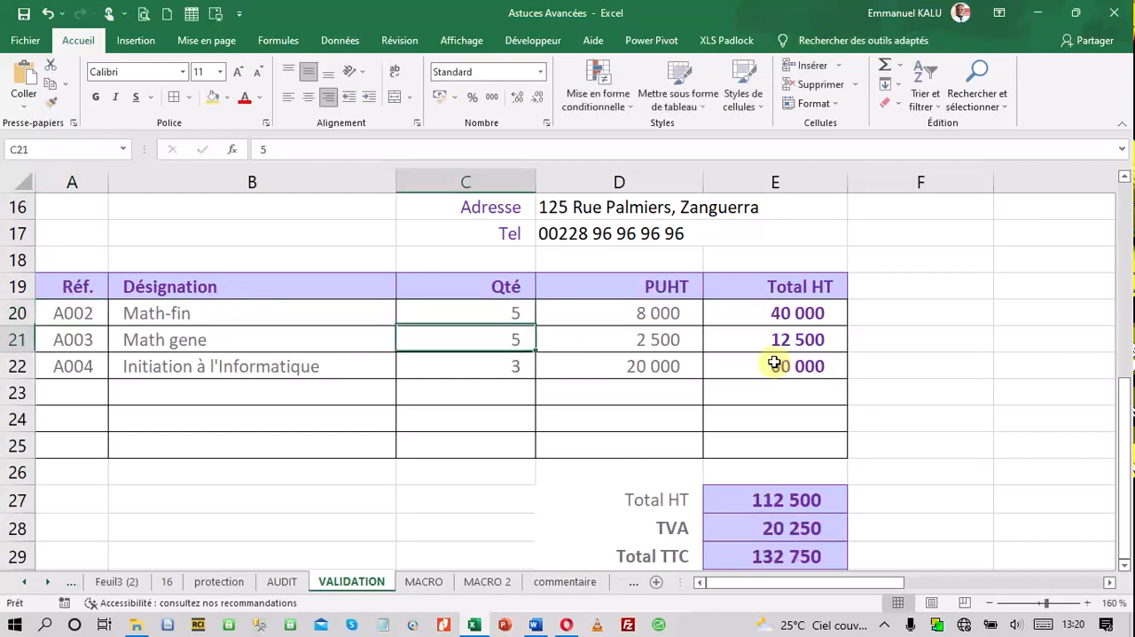
{"action": "scroll", "coordinate": [929, 427], "scroll_direction": "down", "scroll_amount": 2}
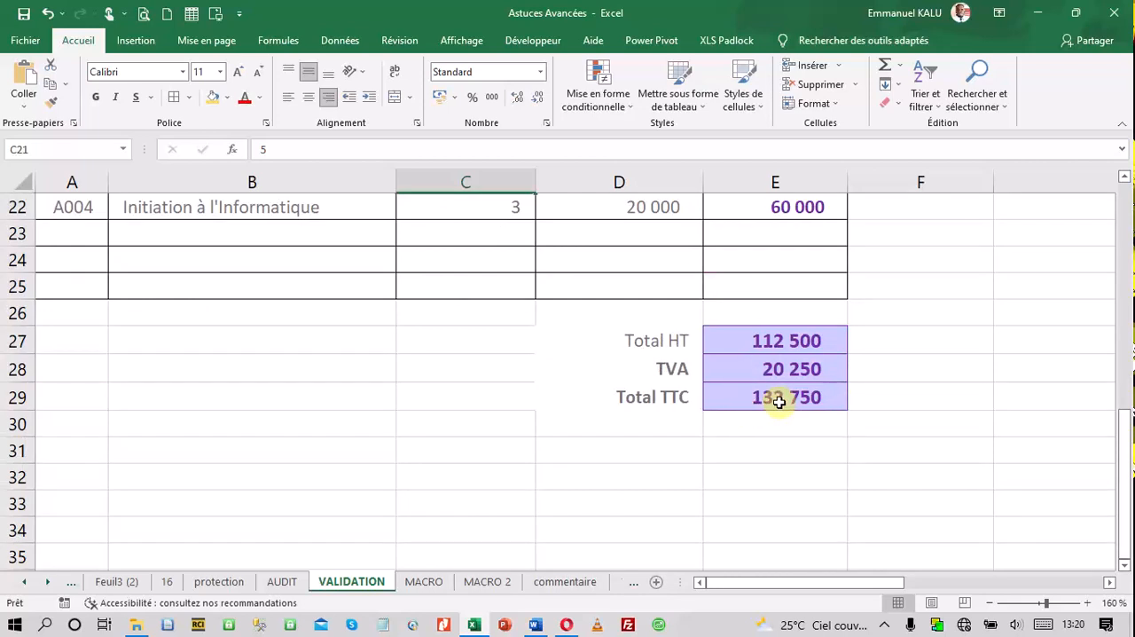
{"action": "scroll", "coordinate": [781, 402], "scroll_direction": "up", "scroll_amount": 3}
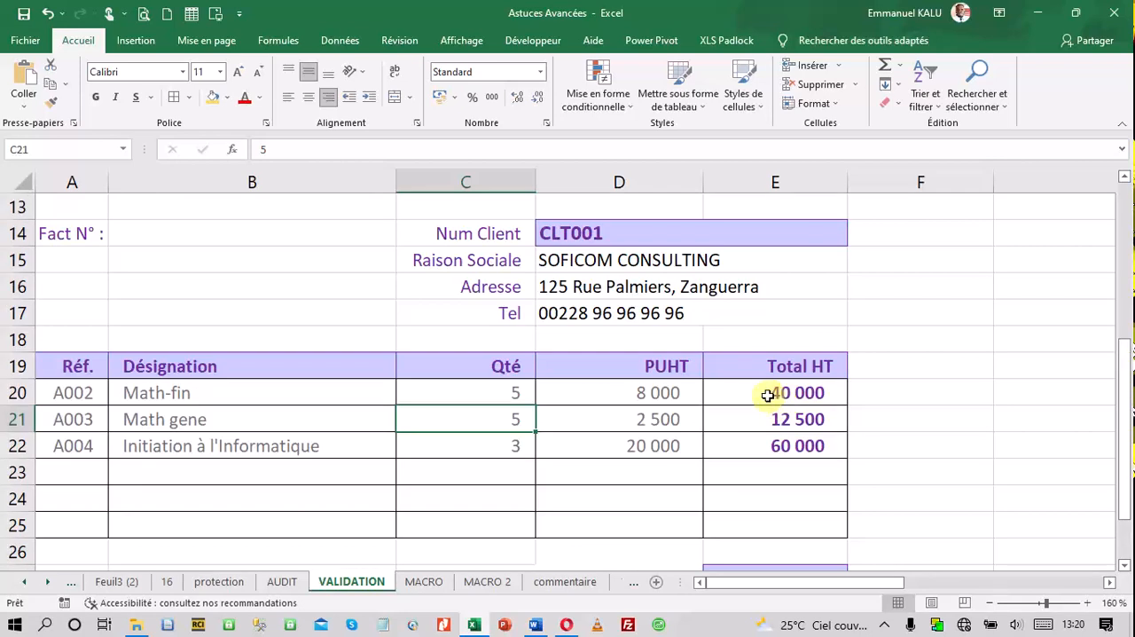
{"action": "scroll", "coordinate": [771, 397], "scroll_direction": "up", "scroll_amount": 2}
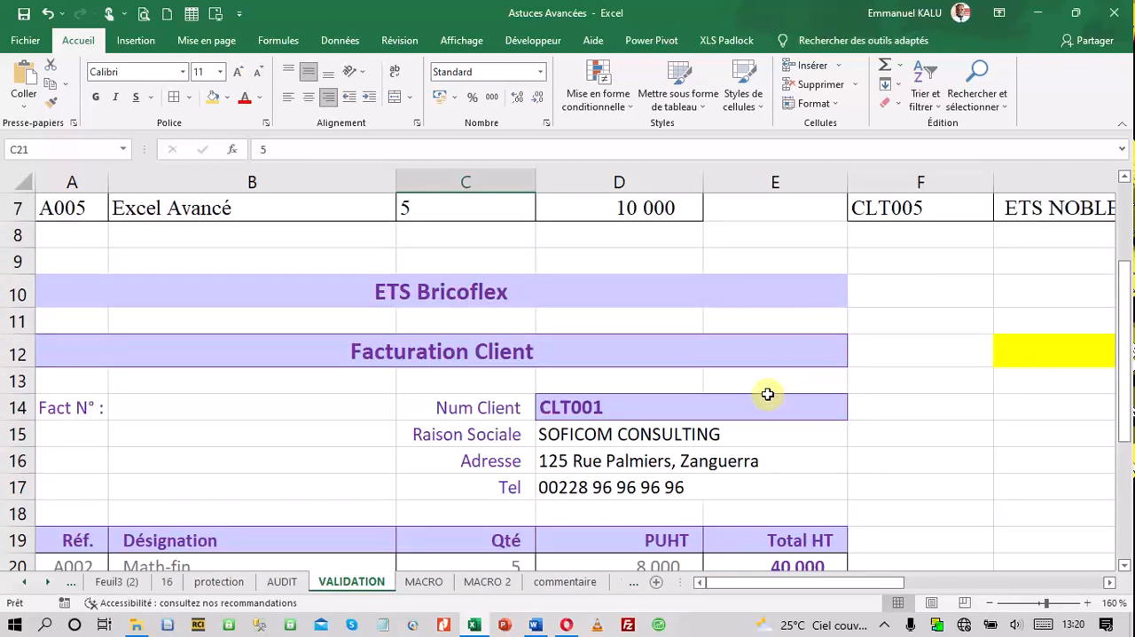
{"action": "scroll", "coordinate": [677, 426], "scroll_direction": "down", "scroll_amount": 3}
{"action": "scroll", "coordinate": [674, 426], "scroll_direction": "up", "scroll_amount": 1}
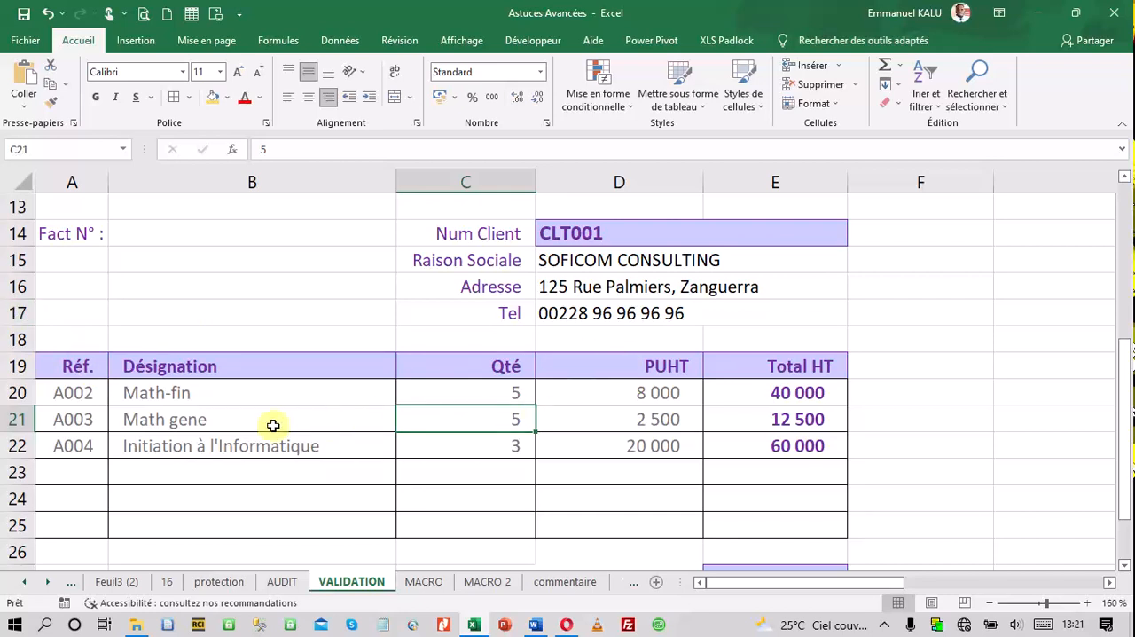
Set the quantity of the Math gene line in C21 to 10
{"action": "left_click", "coordinate": [91, 426]}
{"action": "left_click", "coordinate": [464, 423]}
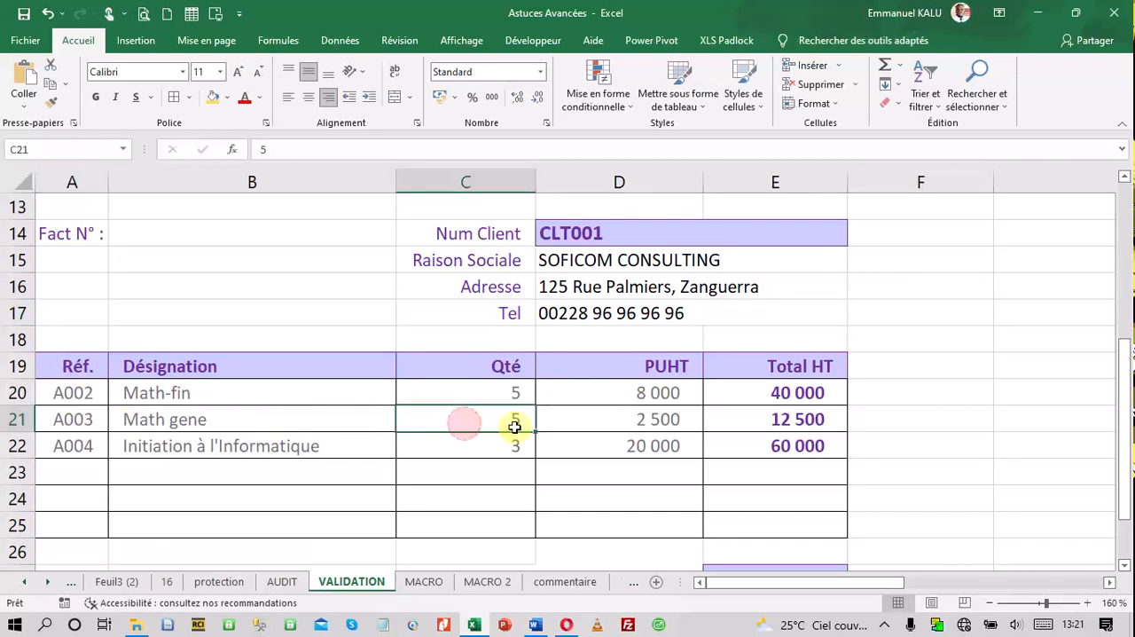
{"action": "type", "text": "10"}
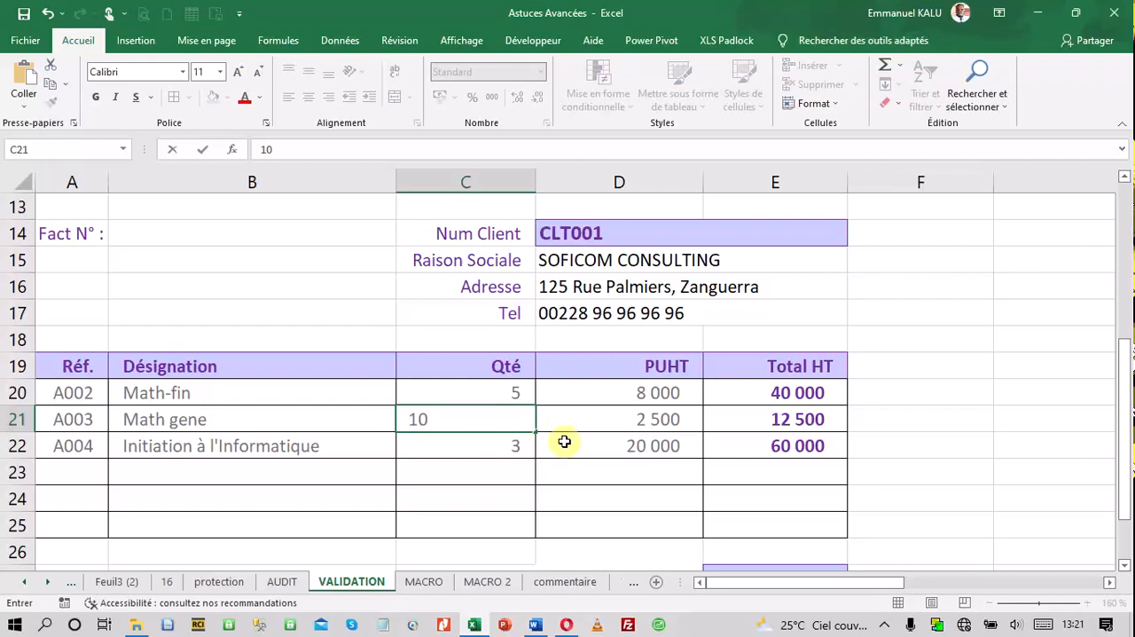
{"action": "left_click", "coordinate": [595, 492]}
Set the quantity of the Initiation à l'Informatique line in C22 to 8 and check the updated totals
{"action": "left_click", "coordinate": [63, 451]}
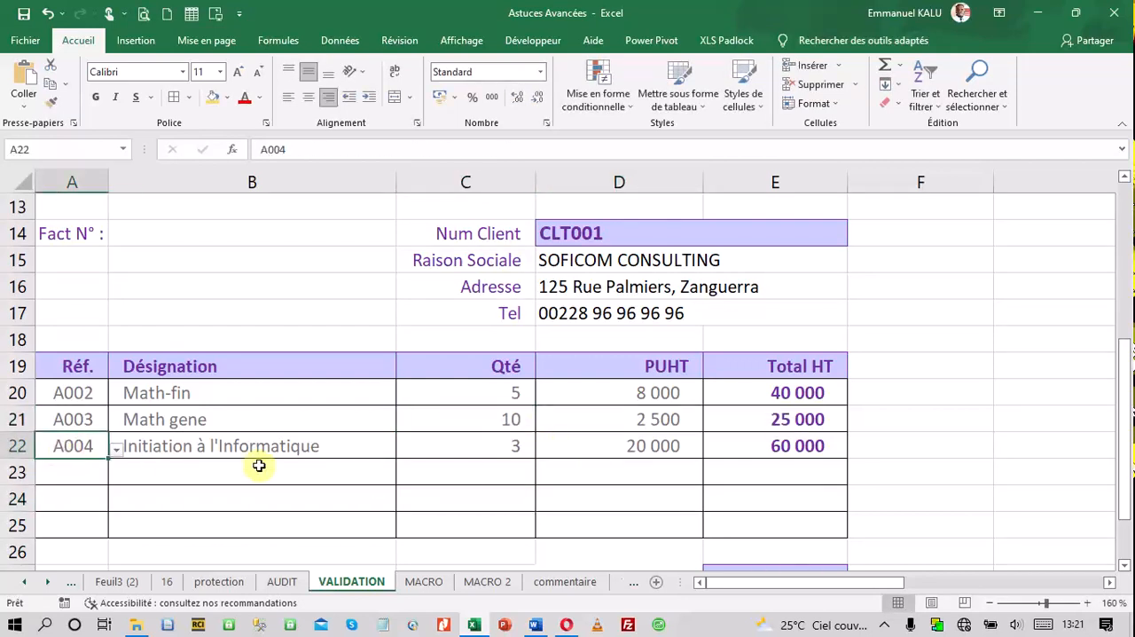
{"action": "left_click", "coordinate": [449, 453]}
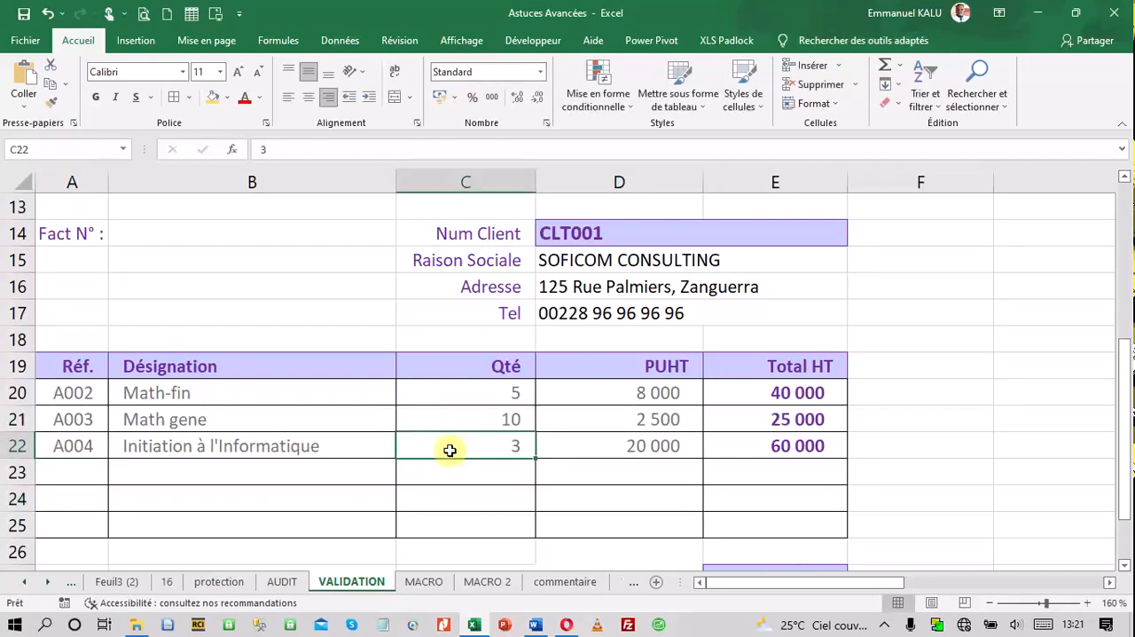
{"action": "type", "text": "8"}
{"action": "key", "text": "Return"}
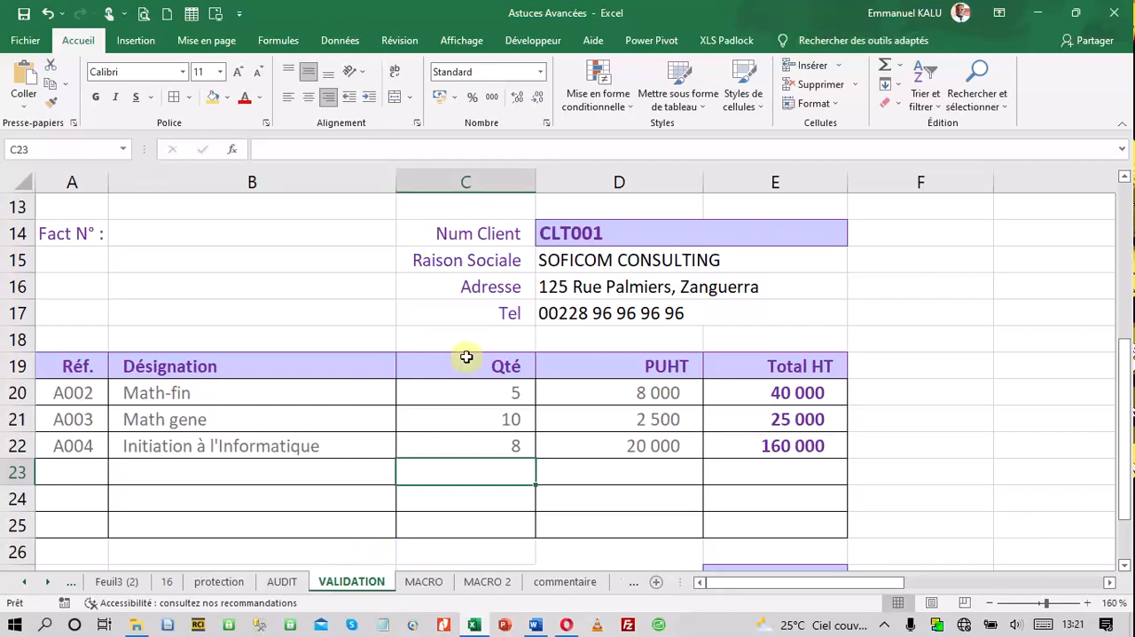
{"action": "scroll", "coordinate": [767, 364], "scroll_direction": "down", "scroll_amount": 2}
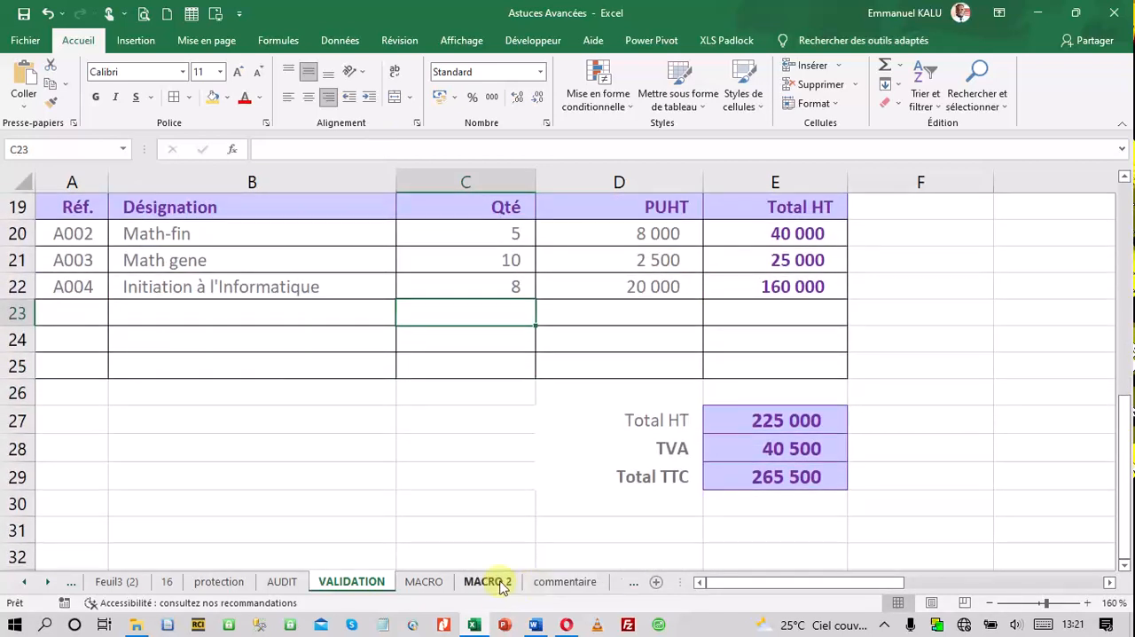
Examine the Suivi des Factures table on the MACRO 2 sheet, going through row 3 from N° Facture to Total TTC
{"action": "left_click", "coordinate": [489, 581]}
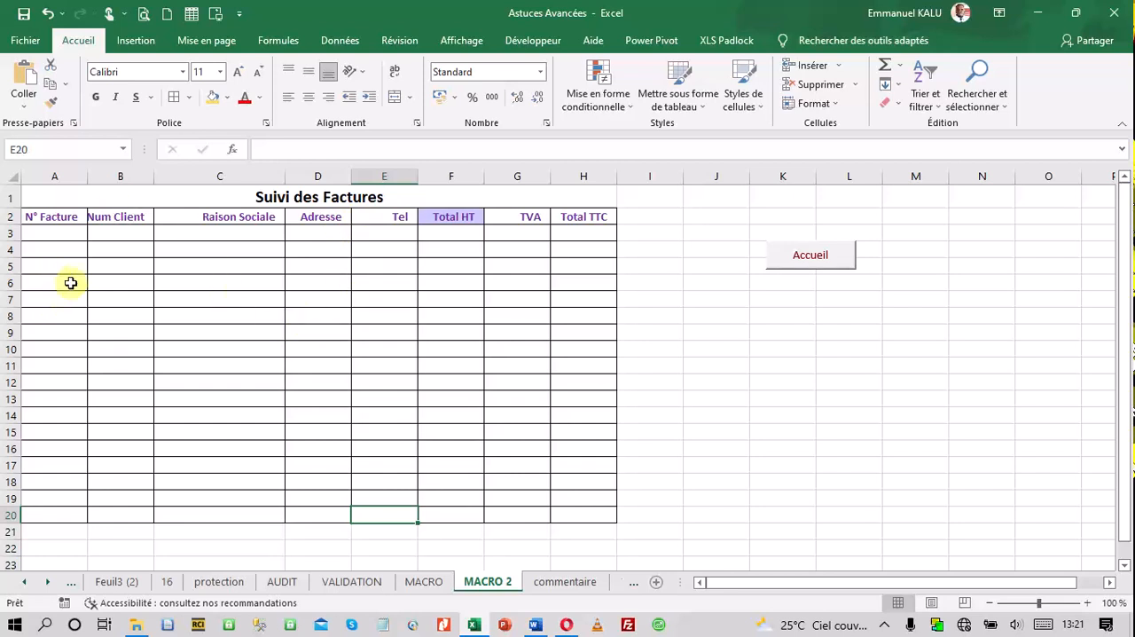
{"action": "left_click", "coordinate": [53, 234]}
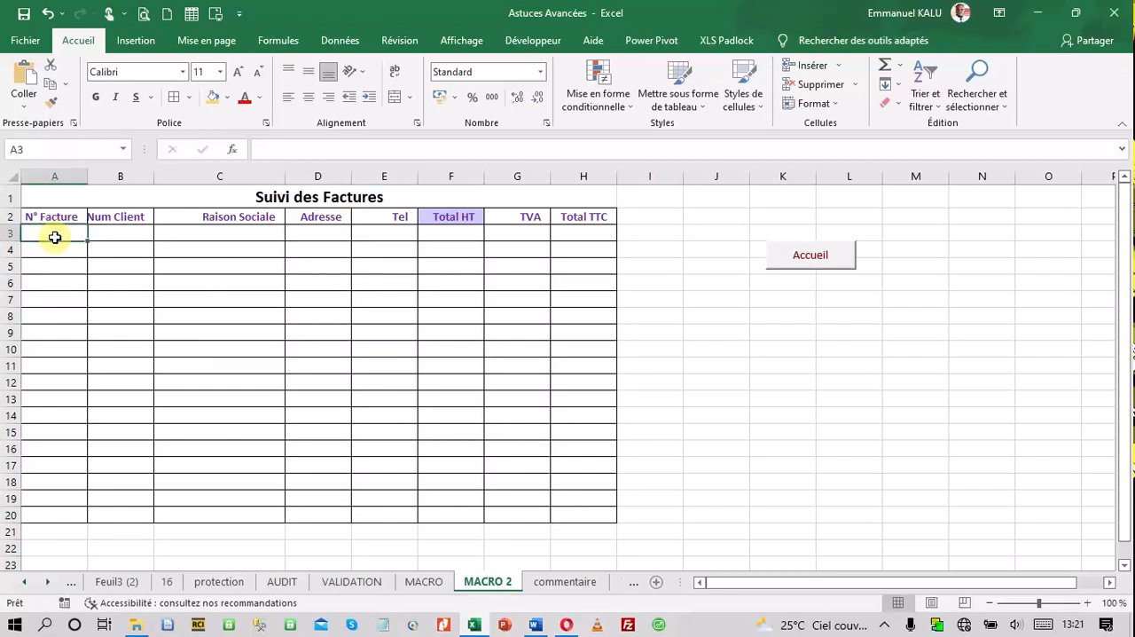
{"action": "left_click", "coordinate": [108, 237]}
{"action": "left_click", "coordinate": [190, 236]}
{"action": "left_click", "coordinate": [310, 229]}
{"action": "left_click", "coordinate": [371, 229]}
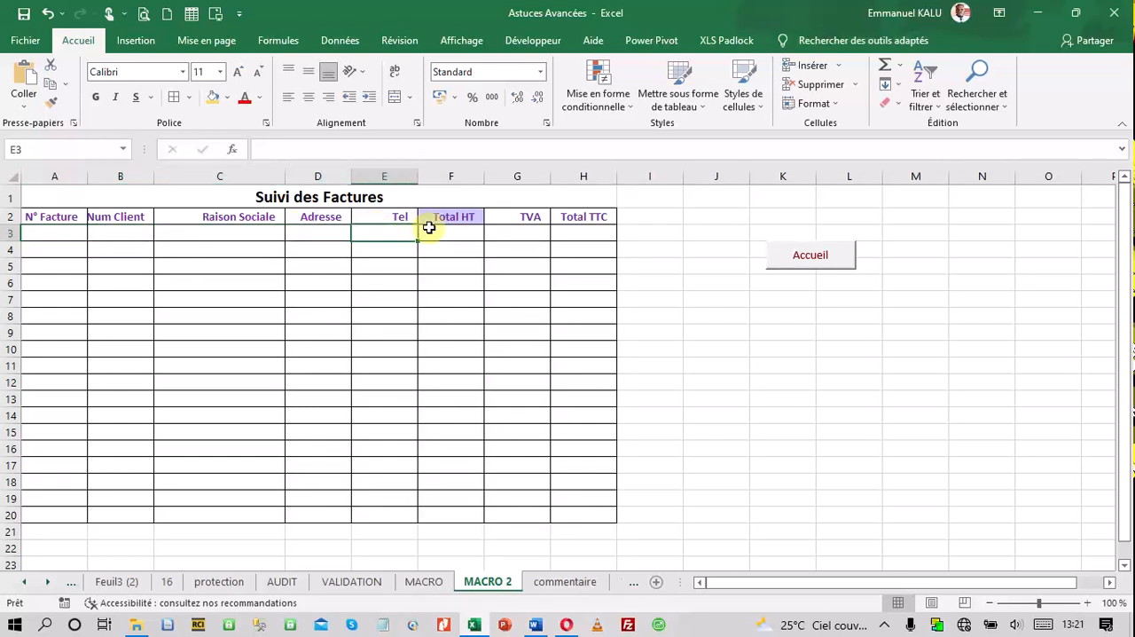
{"action": "left_click", "coordinate": [430, 228]}
{"action": "left_click", "coordinate": [521, 229]}
{"action": "left_click", "coordinate": [584, 231]}
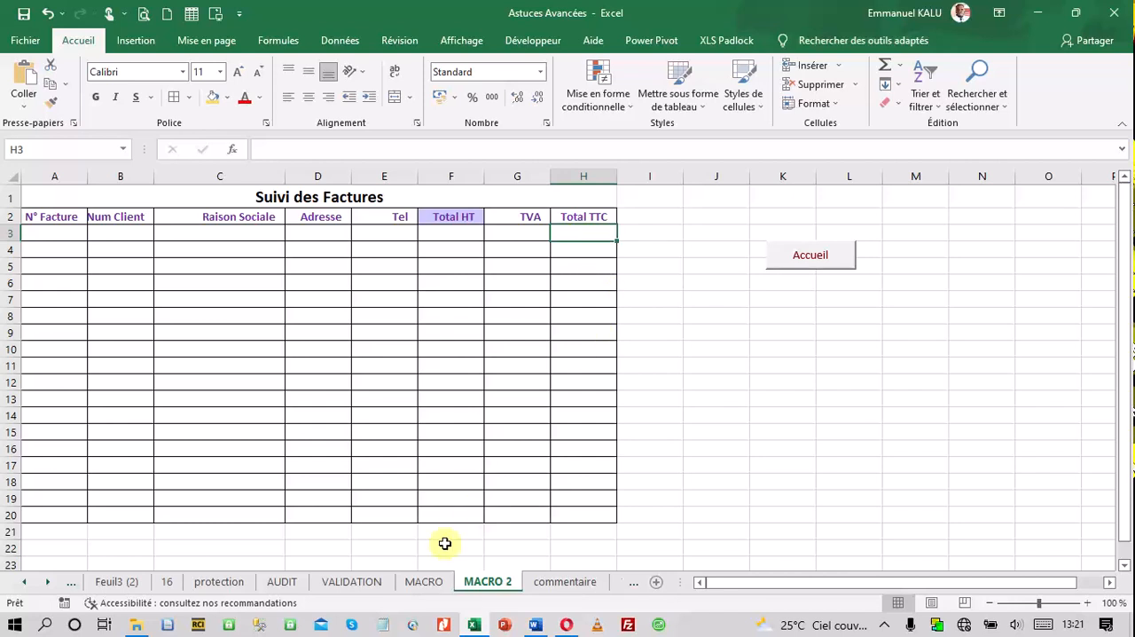
Open a second window of the workbook from the VALIDATION sheet and arrange both windows side by side
{"action": "left_click", "coordinate": [351, 582]}
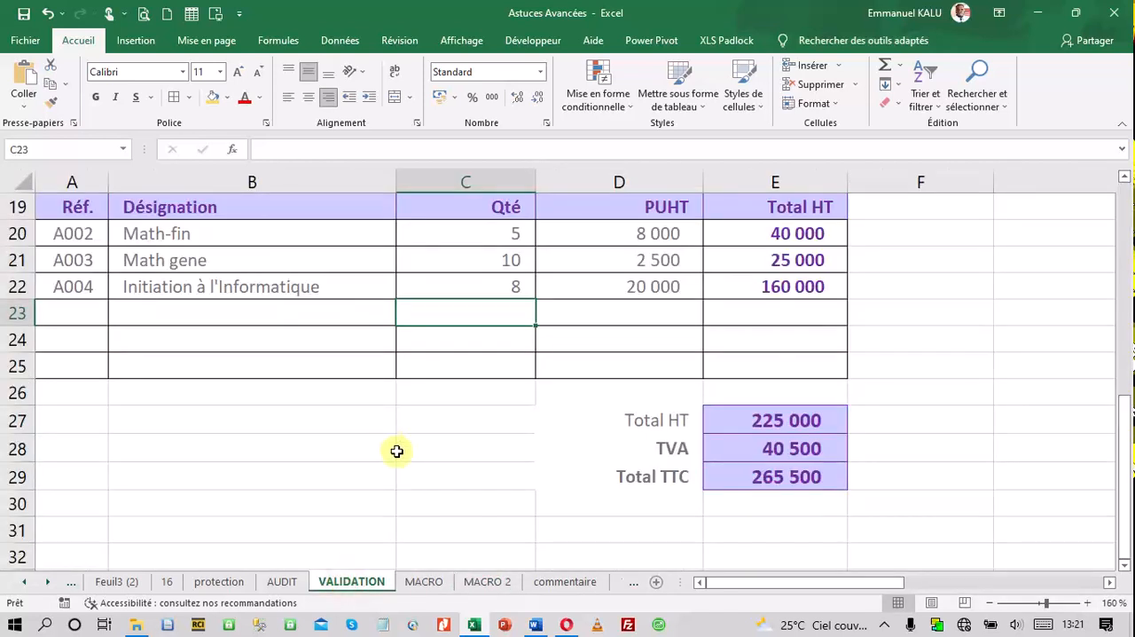
{"action": "scroll", "coordinate": [417, 439], "scroll_direction": "up", "scroll_amount": 5}
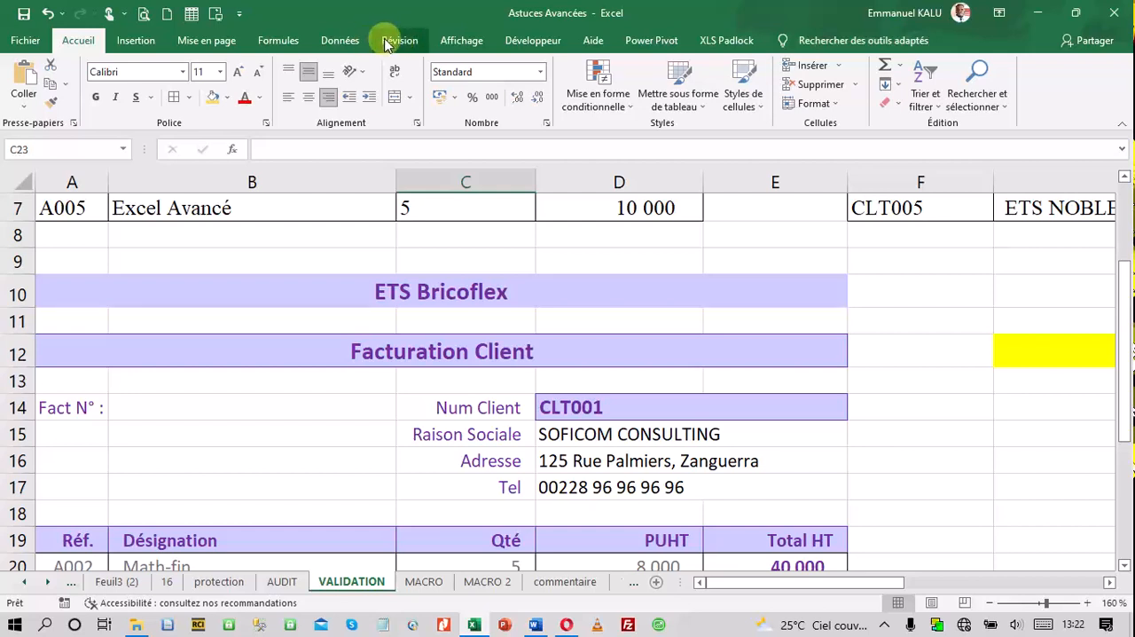
{"action": "left_click", "coordinate": [459, 41]}
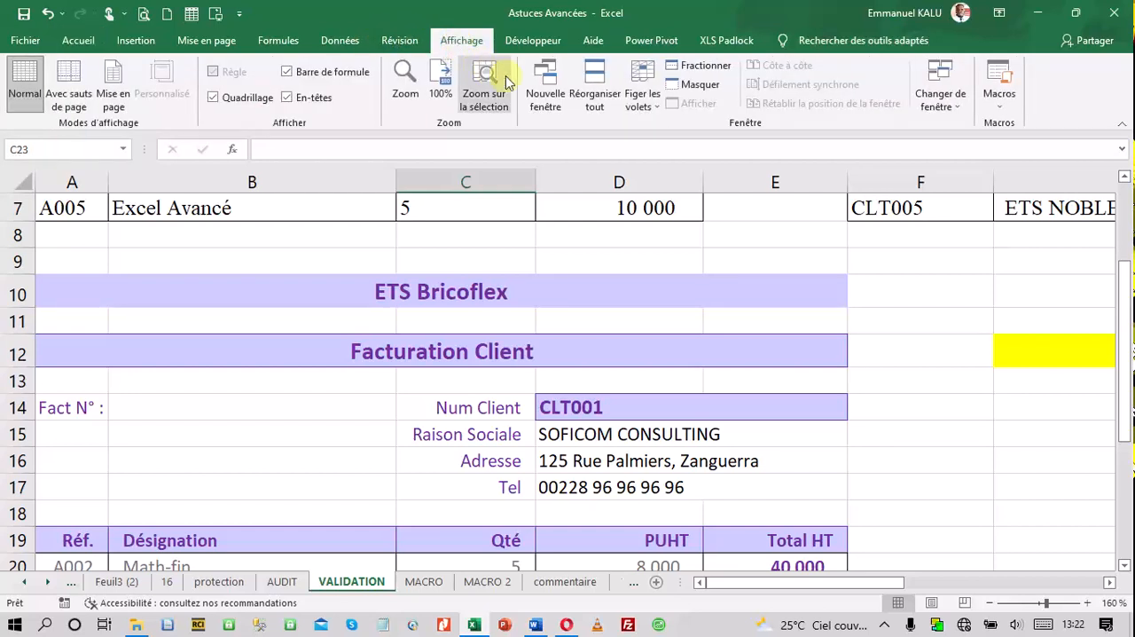
{"action": "left_click", "coordinate": [545, 93]}
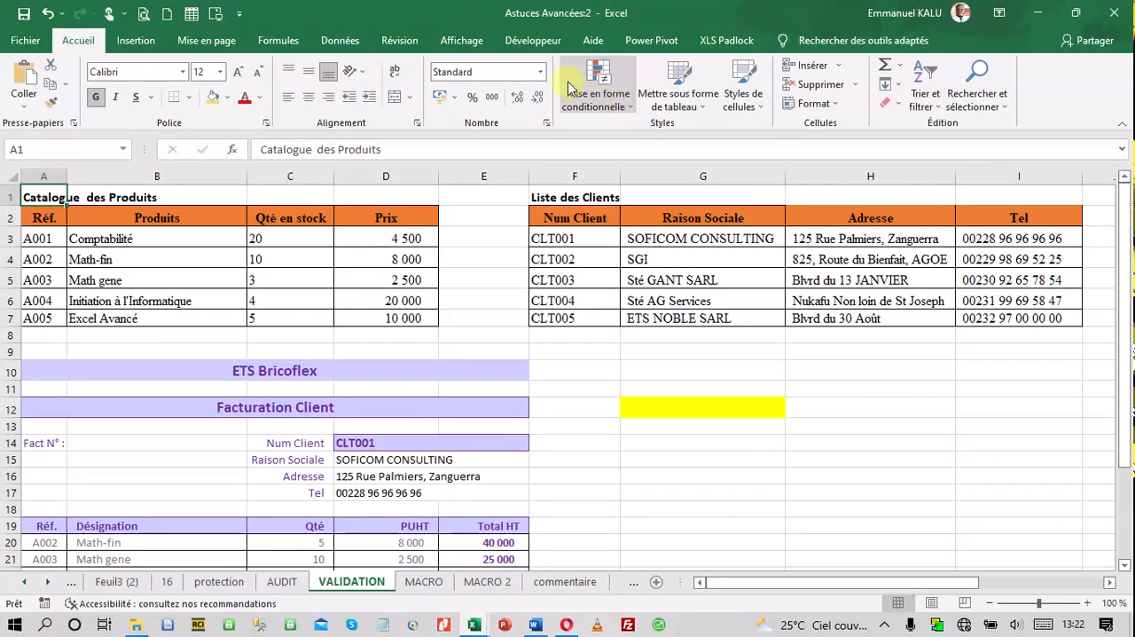
{"action": "left_click", "coordinate": [459, 41]}
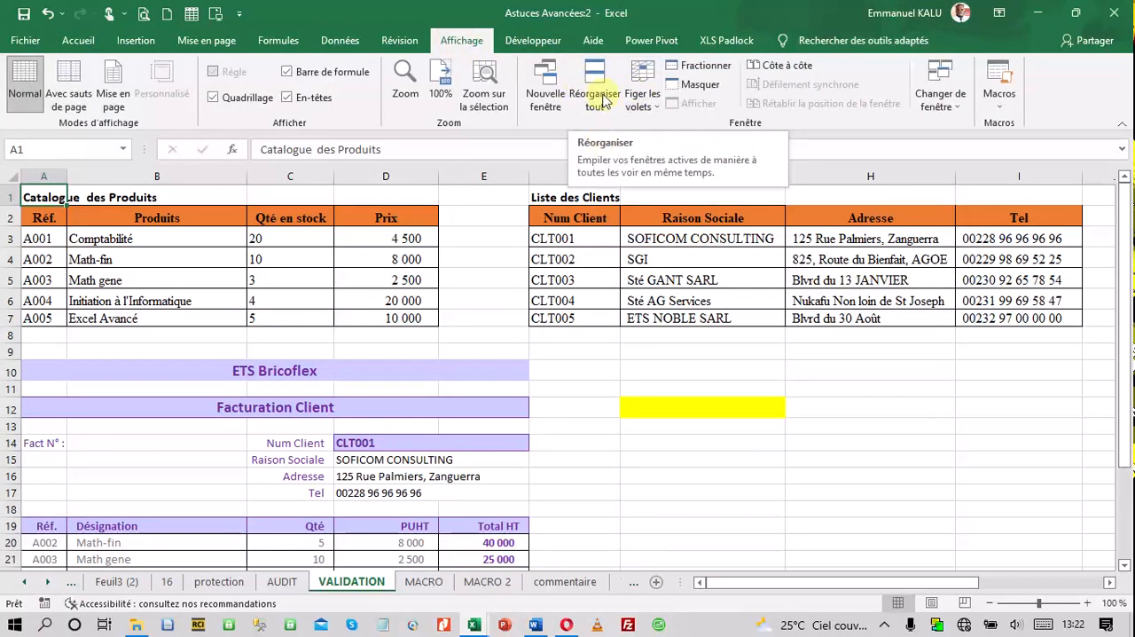
{"action": "left_click", "coordinate": [590, 93]}
{"action": "left_click", "coordinate": [762, 384]}
{"action": "left_click", "coordinate": [787, 408]}
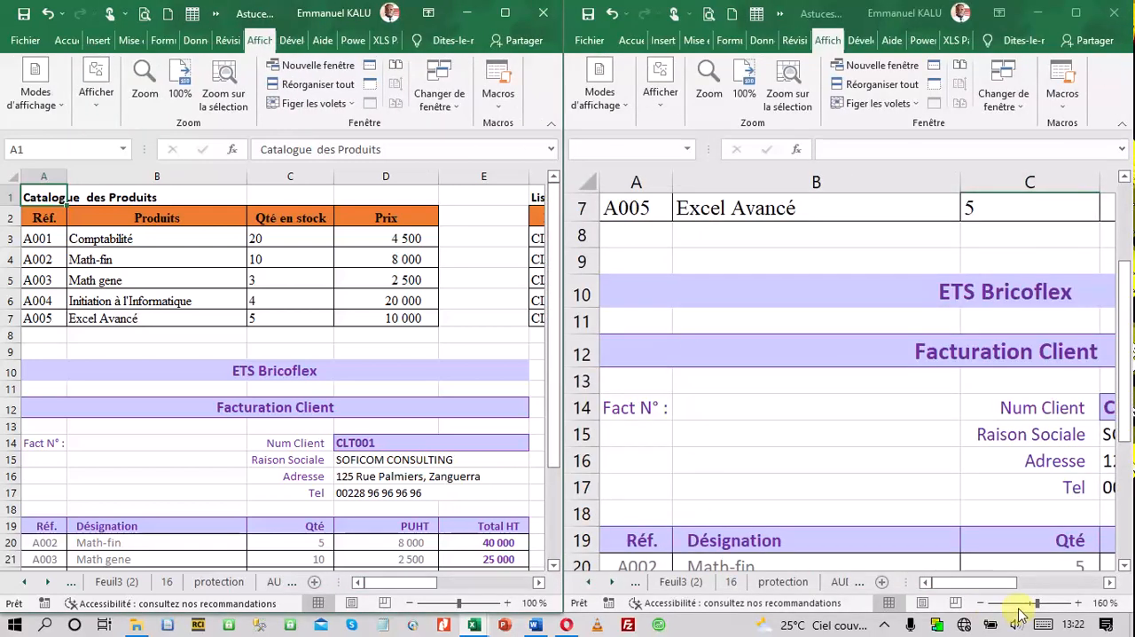
Reduce the original window's zoom to 130 % and display the MACRO 2 sheet there beside the invoice
{"action": "left_click", "coordinate": [982, 603]}
{"action": "left_click", "coordinate": [982, 602]}
{"action": "left_click", "coordinate": [982, 602]}
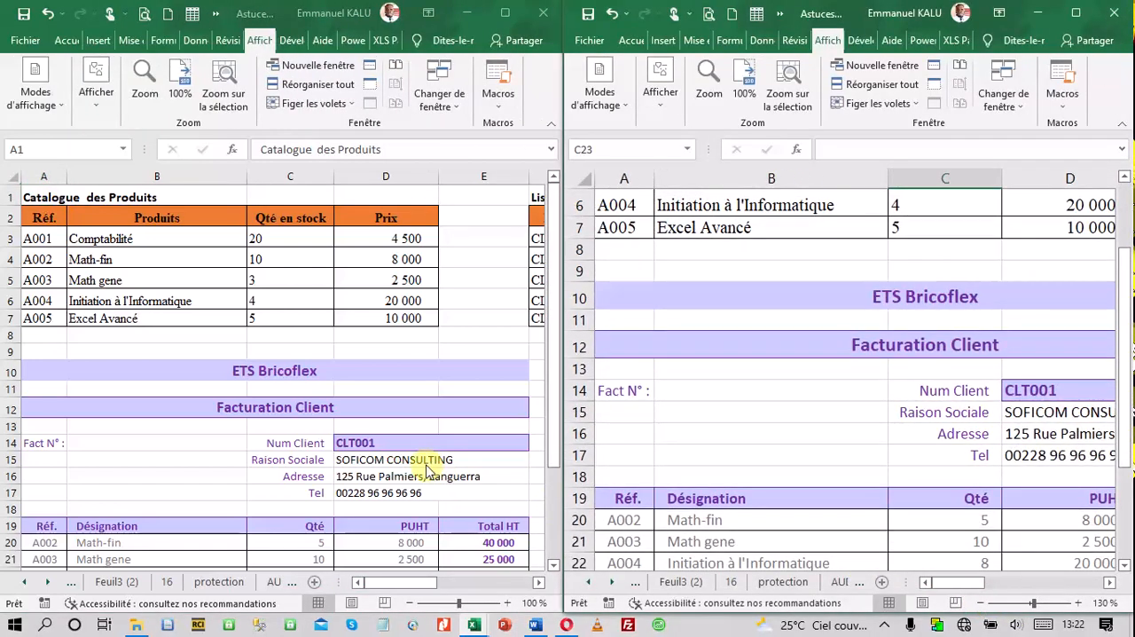
{"action": "left_click", "coordinate": [612, 581]}
{"action": "left_click", "coordinate": [613, 581]}
{"action": "left_click", "coordinate": [612, 581]}
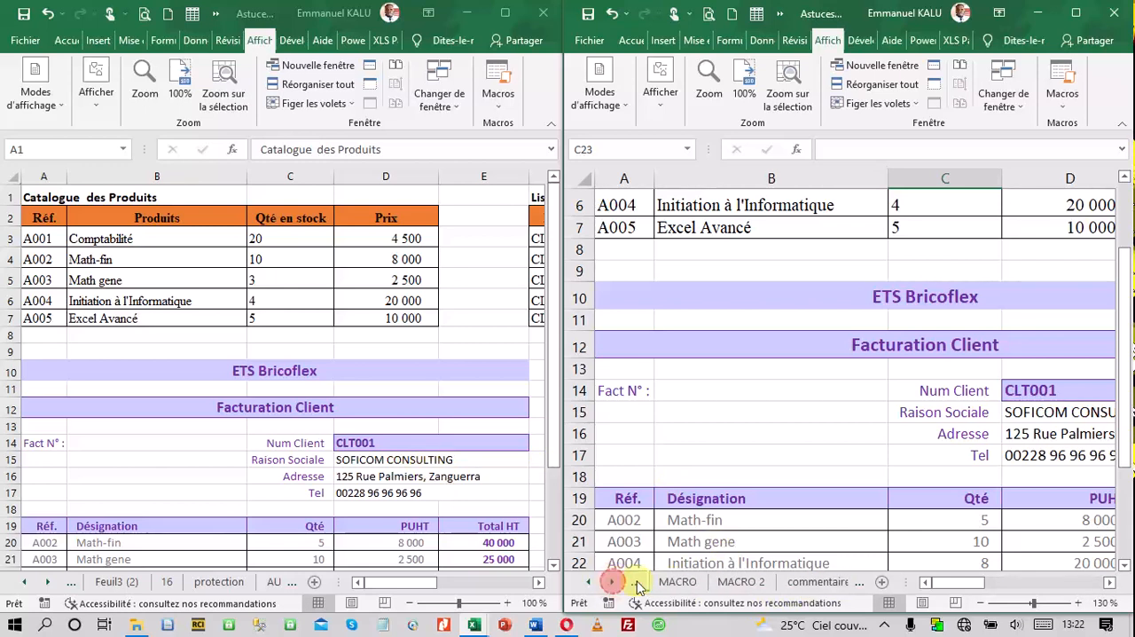
{"action": "left_click", "coordinate": [721, 581]}
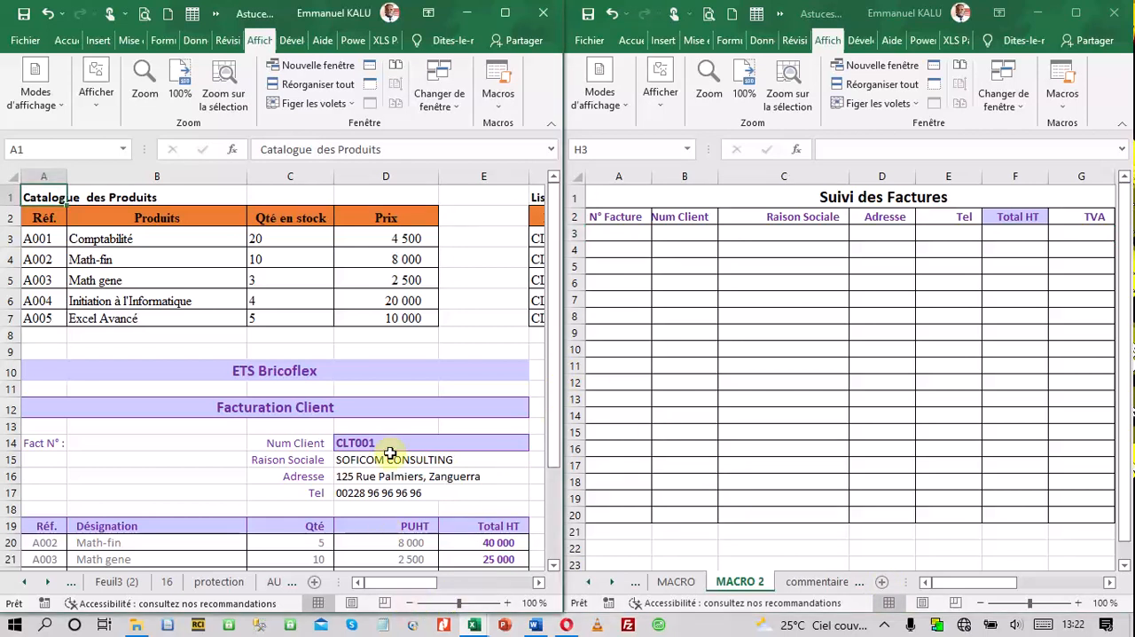
Select the empty Fact N° cell B14 of the invoice in the VALIDATION window
{"action": "scroll", "coordinate": [401, 394], "scroll_direction": "down", "scroll_amount": 2}
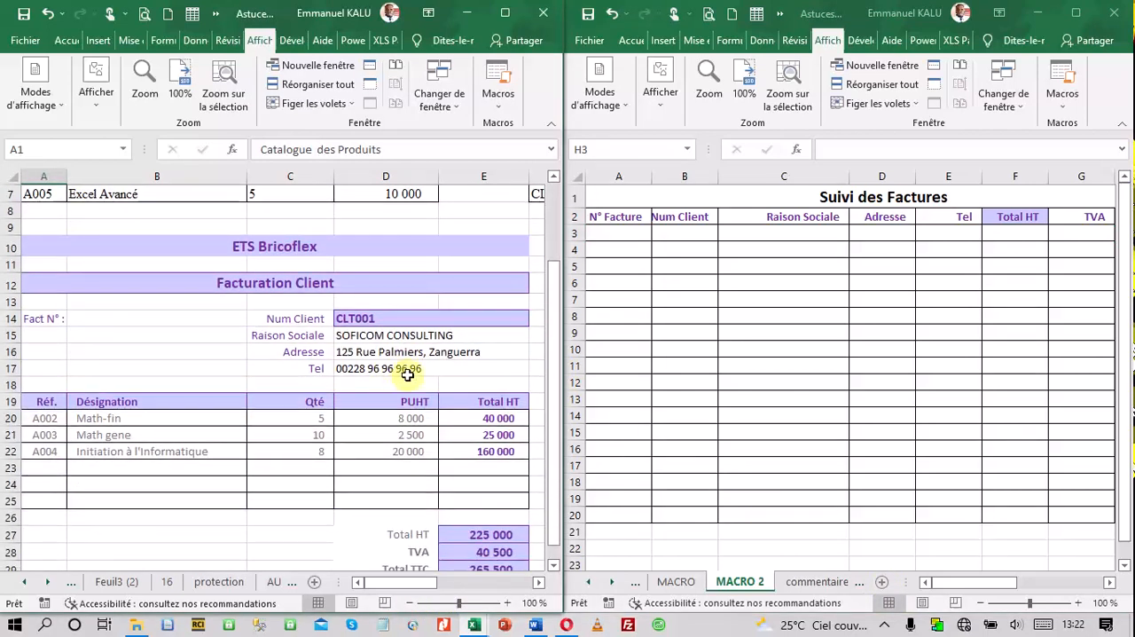
{"action": "left_click", "coordinate": [91, 318]}
{"action": "left_click", "coordinate": [67, 41]}
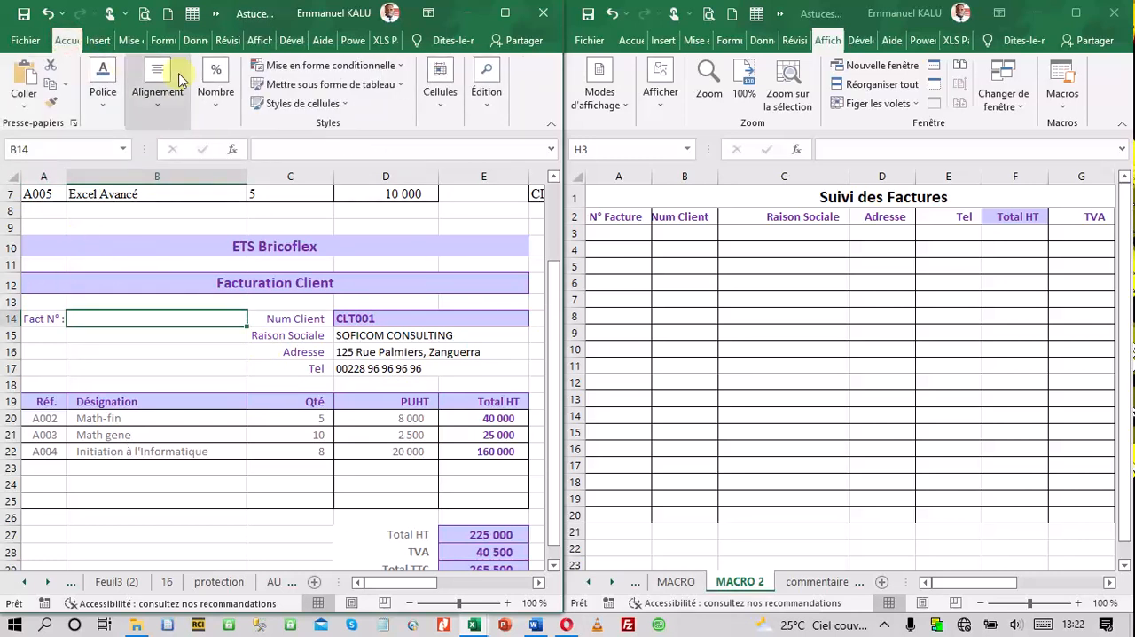
{"action": "left_click", "coordinate": [94, 103]}
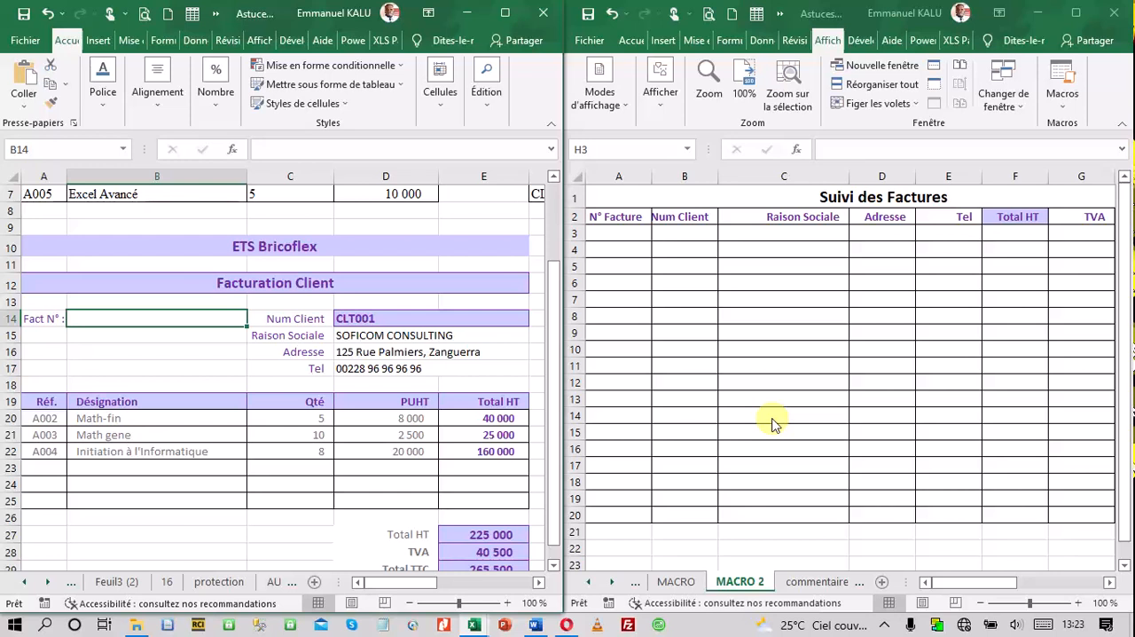
Close the MACRO 2 window, maximize the remaining VALIDATION window and zoom the invoice to 120 %
{"action": "left_click", "coordinate": [1115, 13]}
{"action": "left_click", "coordinate": [504, 13]}
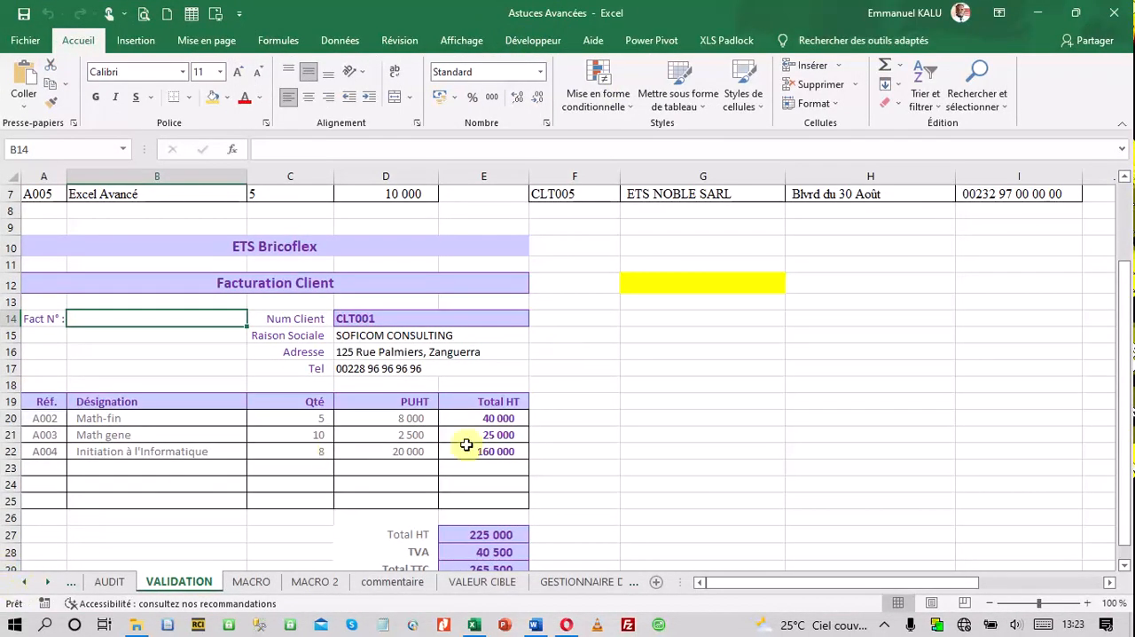
{"action": "left_click", "coordinate": [1088, 603]}
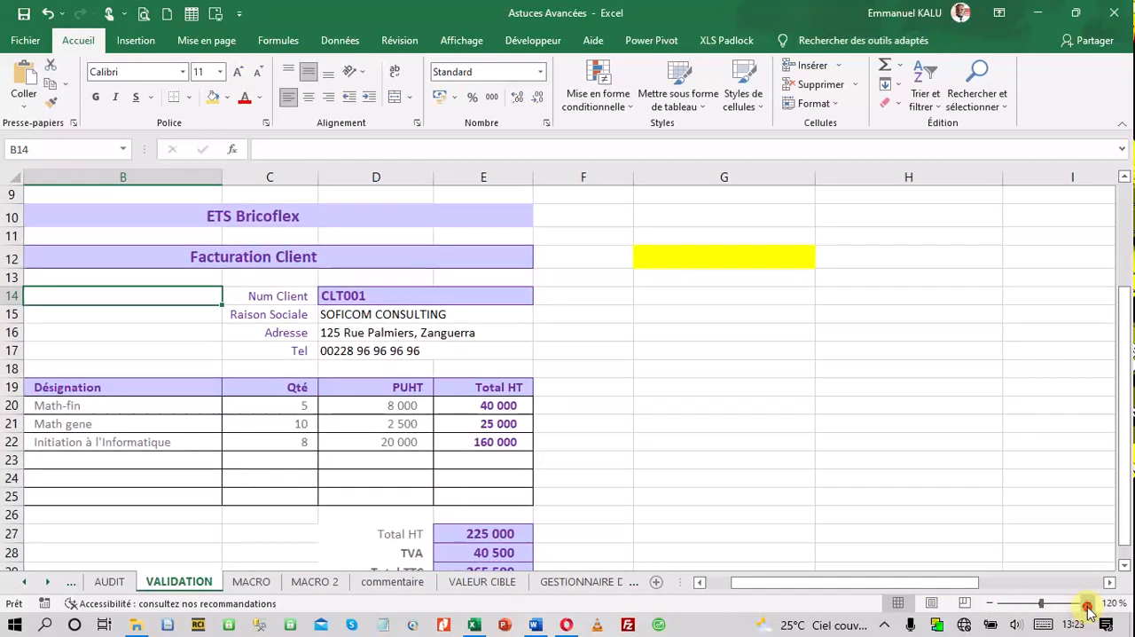
{"action": "left_click", "coordinate": [1087, 603]}
{"action": "left_click_drag", "start_coordinate": [752, 582], "coordinate": [729, 582]}
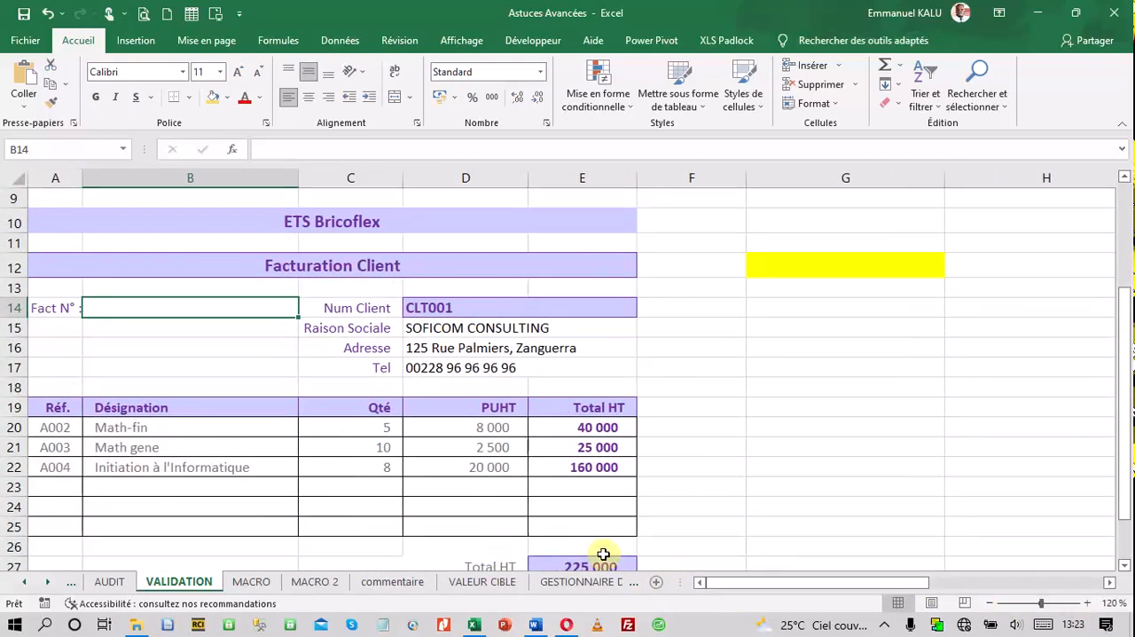
Check the tracking table on MACRO 2, then start recording a macro named Save_Facture in this workbook from the VALIDATION sheet
{"action": "left_click", "coordinate": [334, 587]}
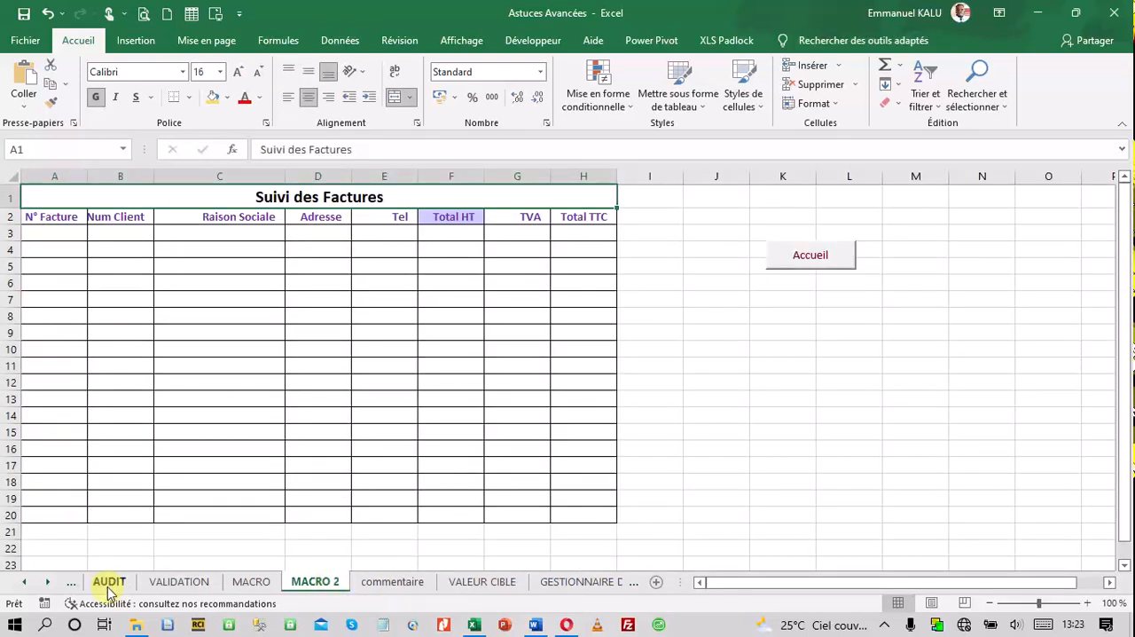
{"action": "left_click", "coordinate": [182, 584]}
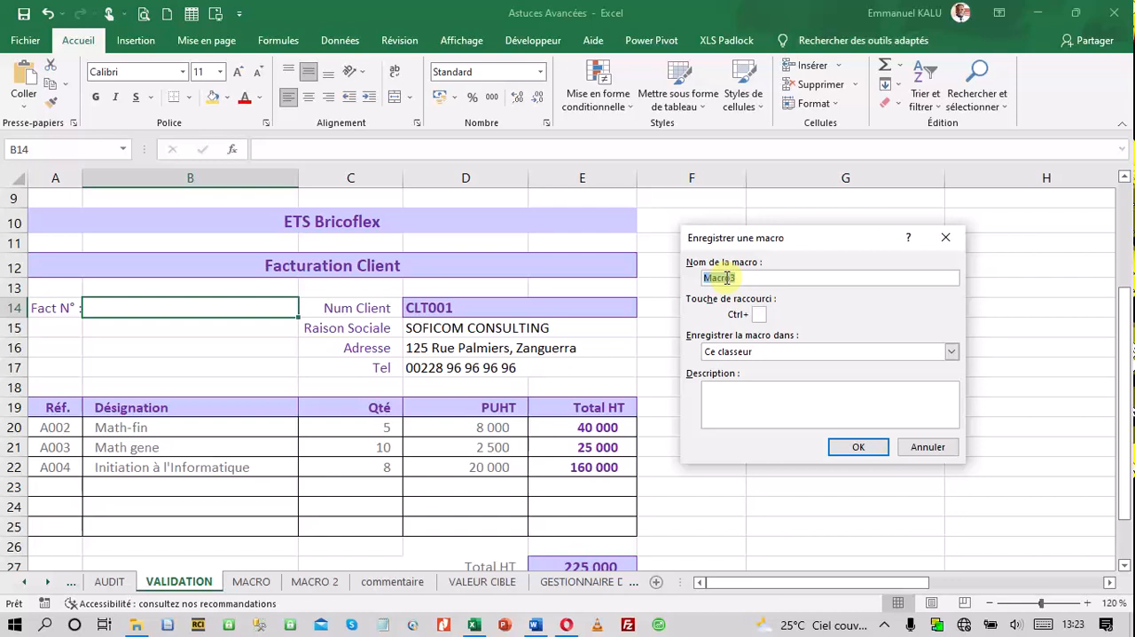
{"action": "type", "text": "Save_Facture"}
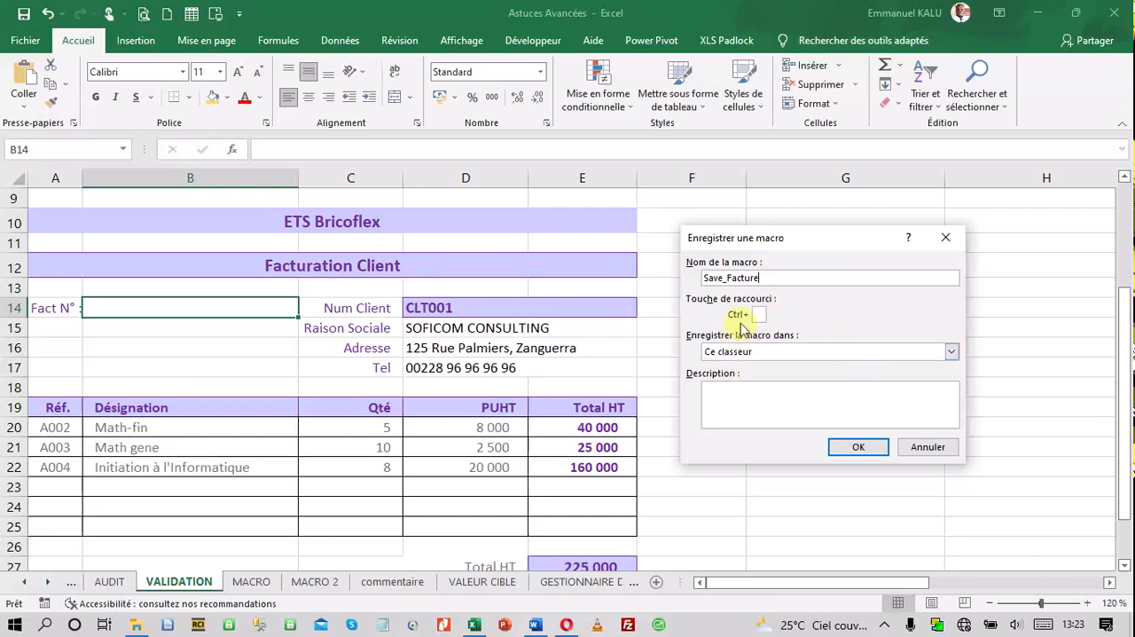
{"action": "left_click", "coordinate": [854, 448]}
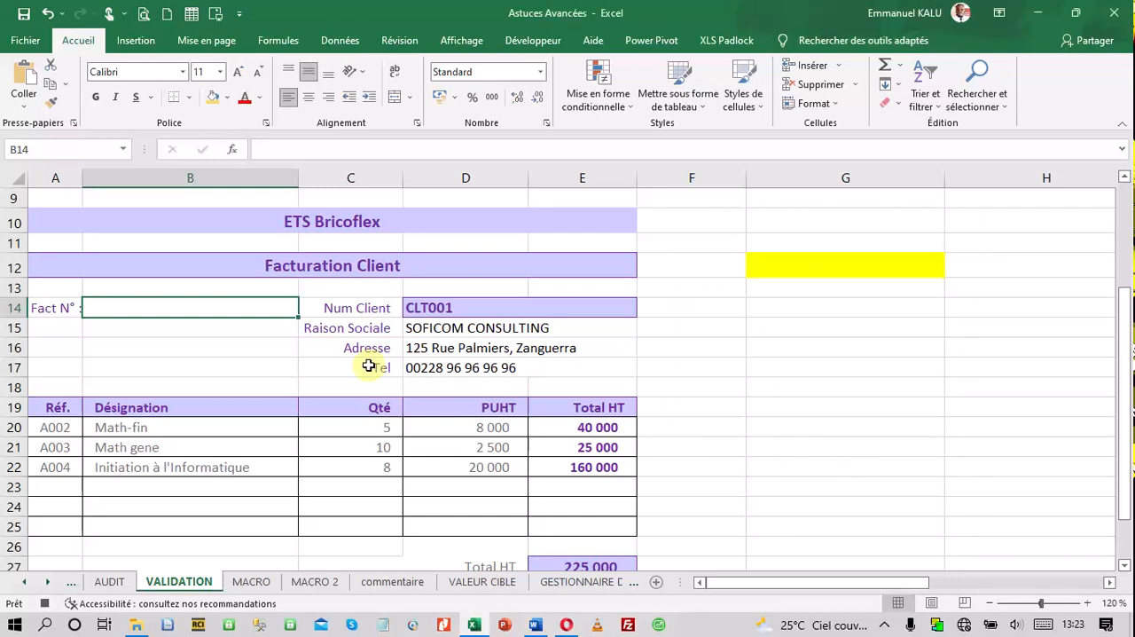
Stop the macro recording and enter 001-002 as the invoice's Fact N° in cell B14 of VALIDATION
{"action": "left_click", "coordinate": [107, 307]}
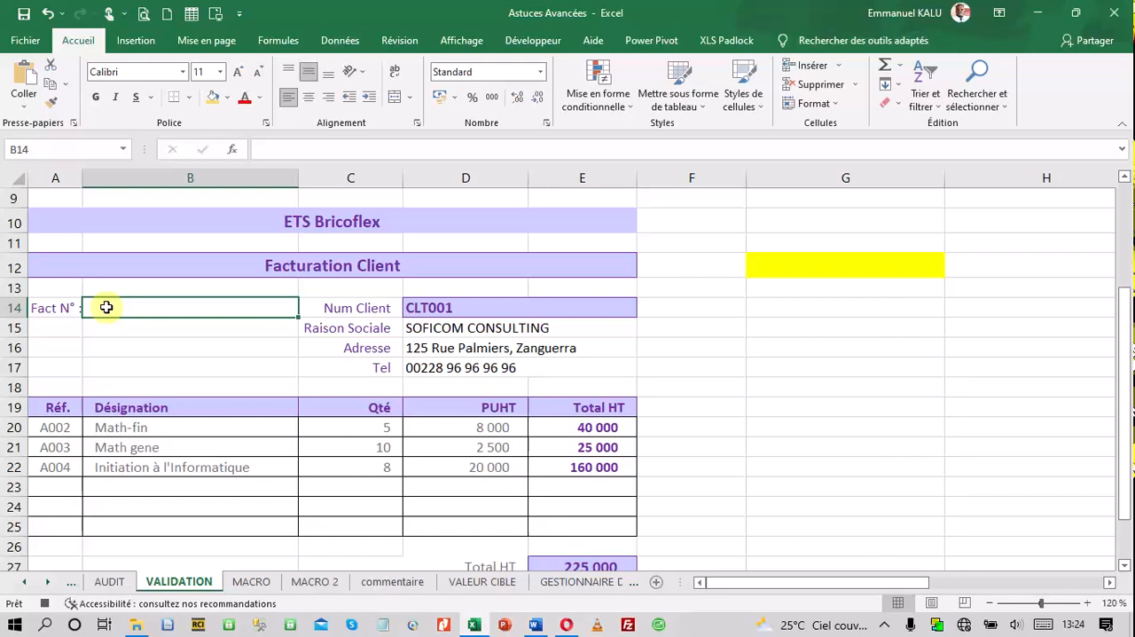
{"action": "left_click", "coordinate": [46, 605]}
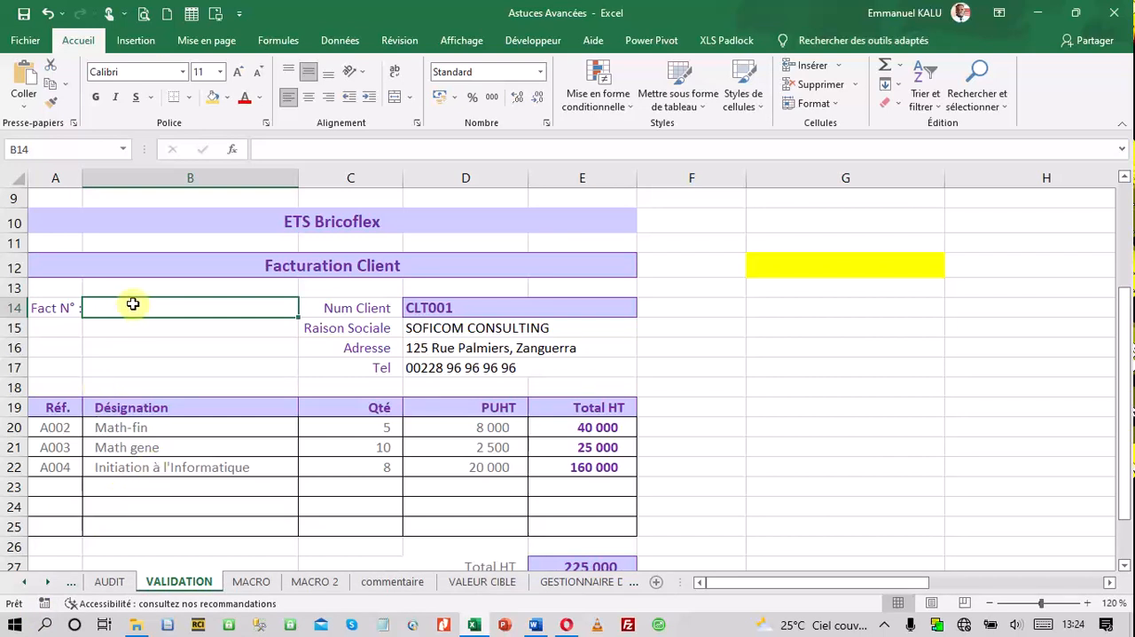
{"action": "type", "text": "001-002"}
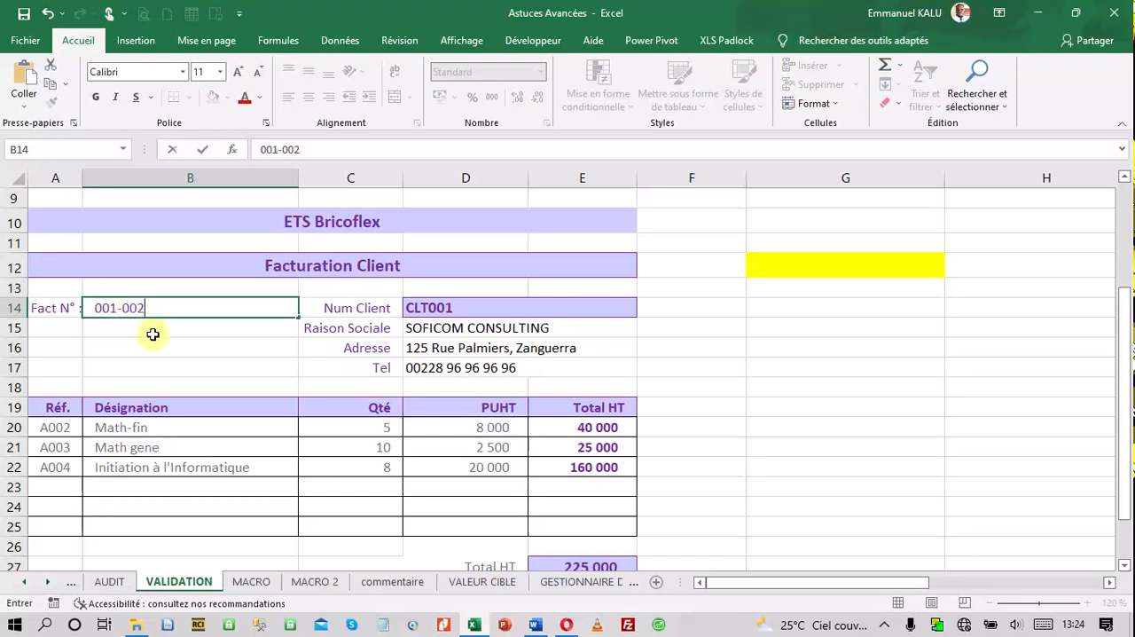
{"action": "key", "text": "Return"}
{"action": "left_click", "coordinate": [144, 307]}
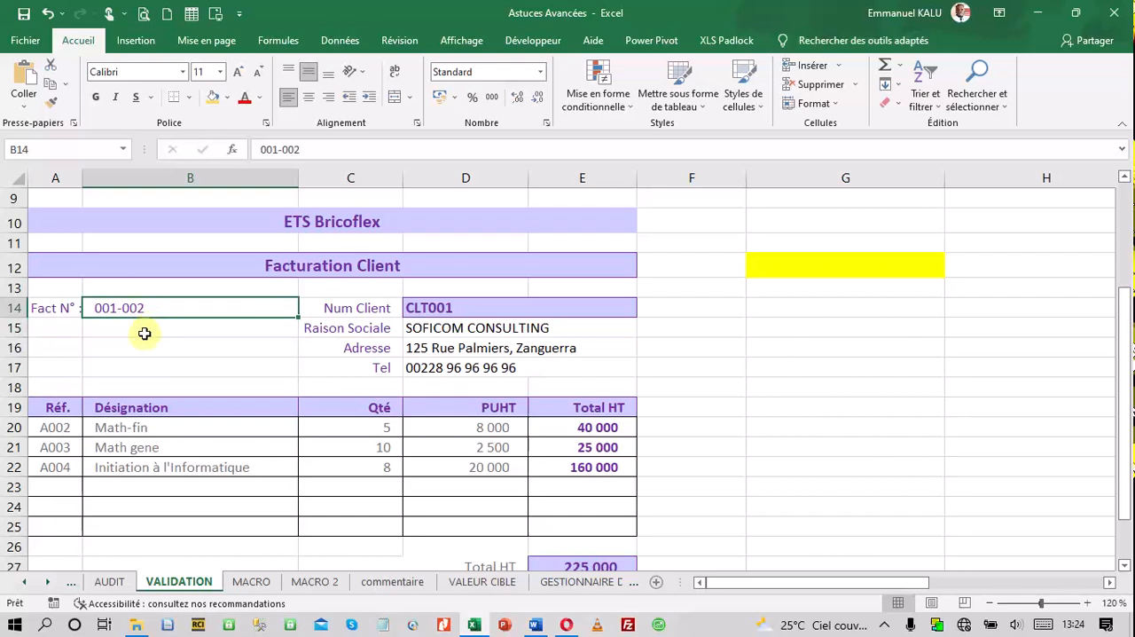
Copy the Fact N° cell B14 of the invoice and display the MACRO 2 sheet
{"action": "left_click", "coordinate": [168, 364]}
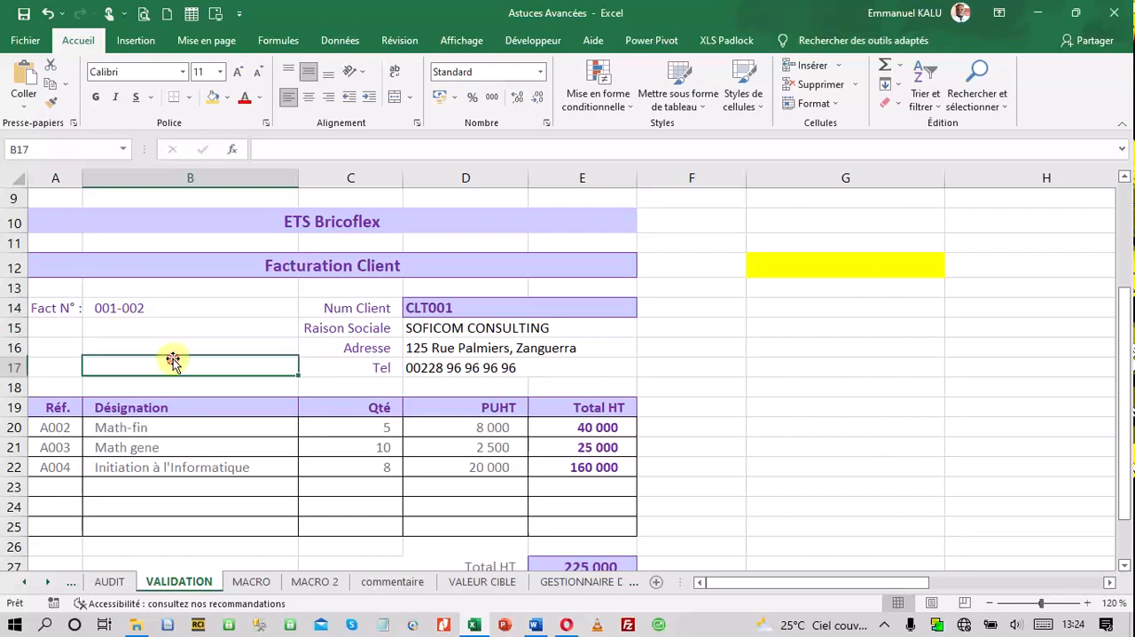
{"action": "left_click", "coordinate": [118, 308]}
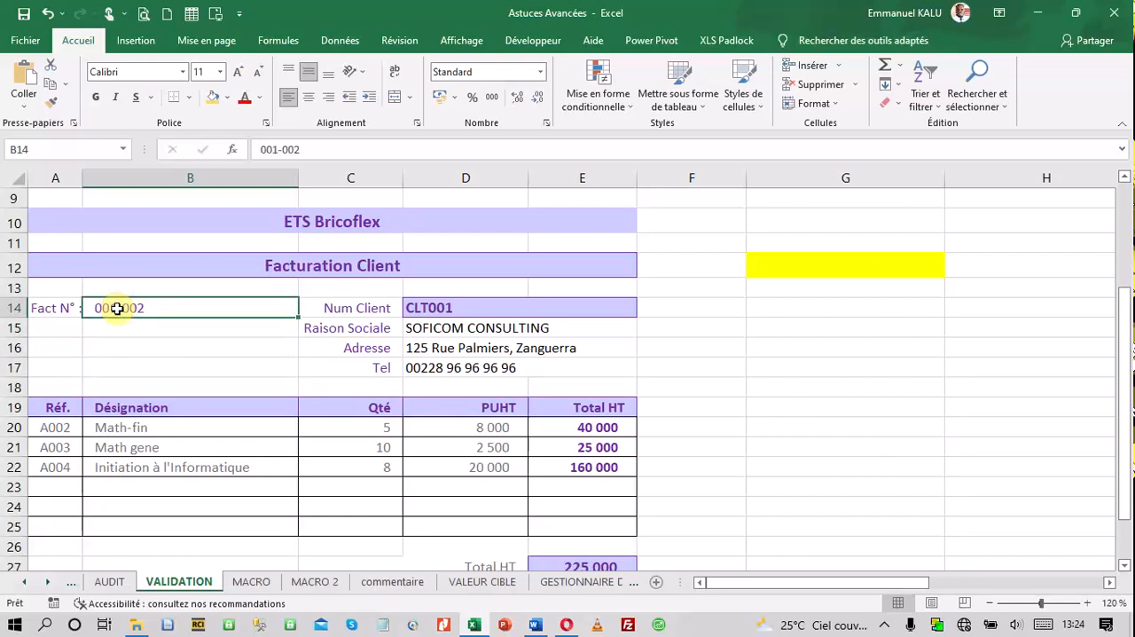
{"action": "right_click", "coordinate": [114, 308]}
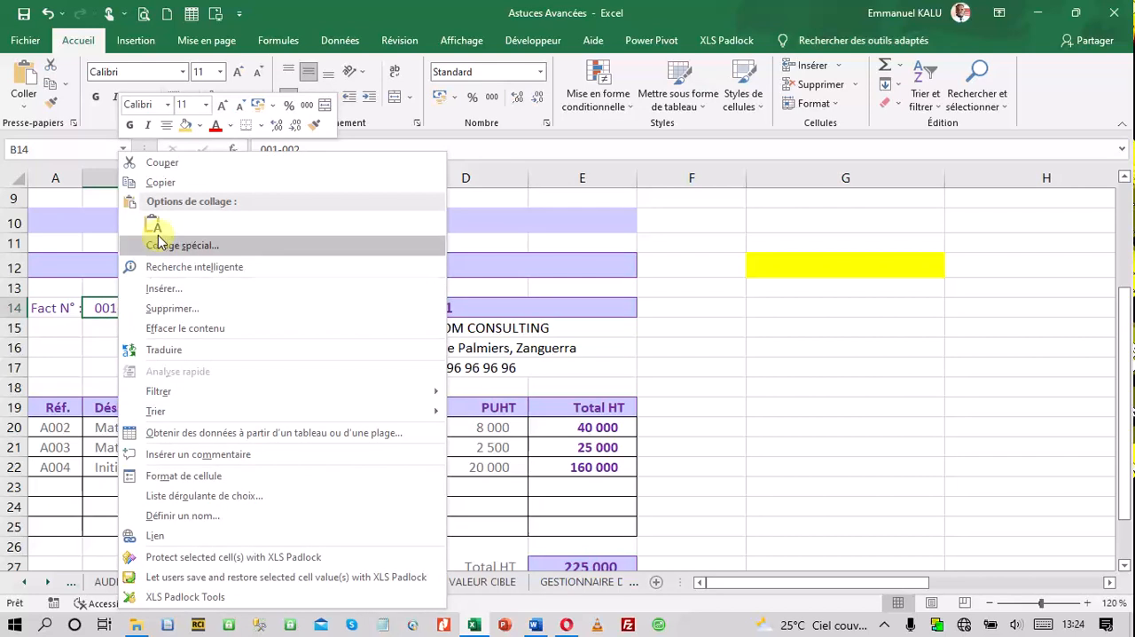
{"action": "left_click", "coordinate": [161, 183]}
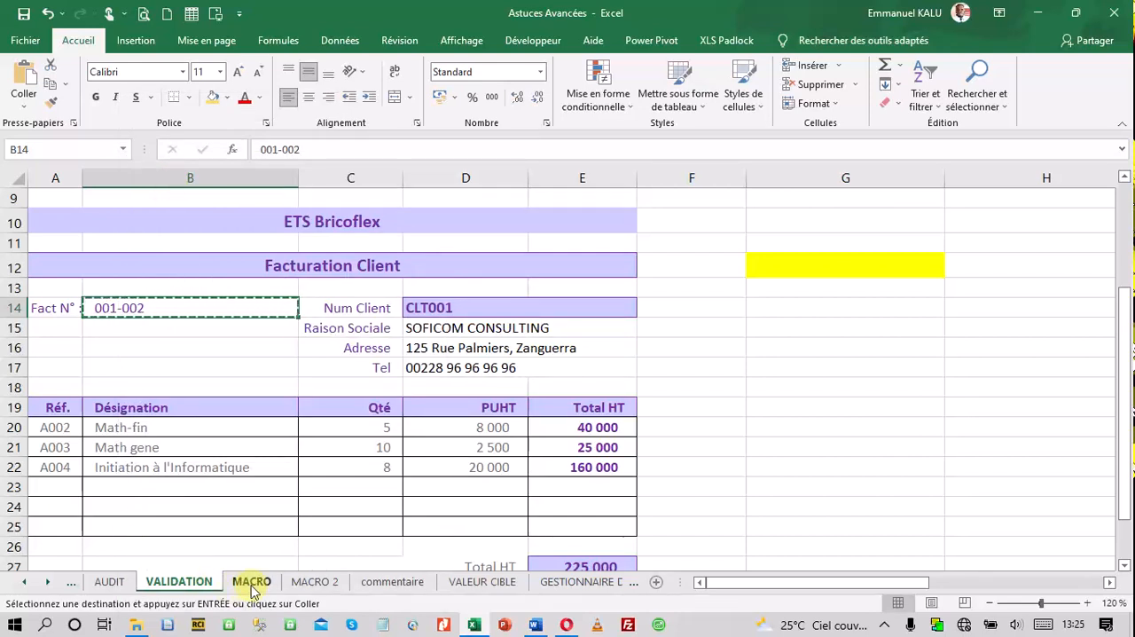
{"action": "left_click", "coordinate": [308, 588]}
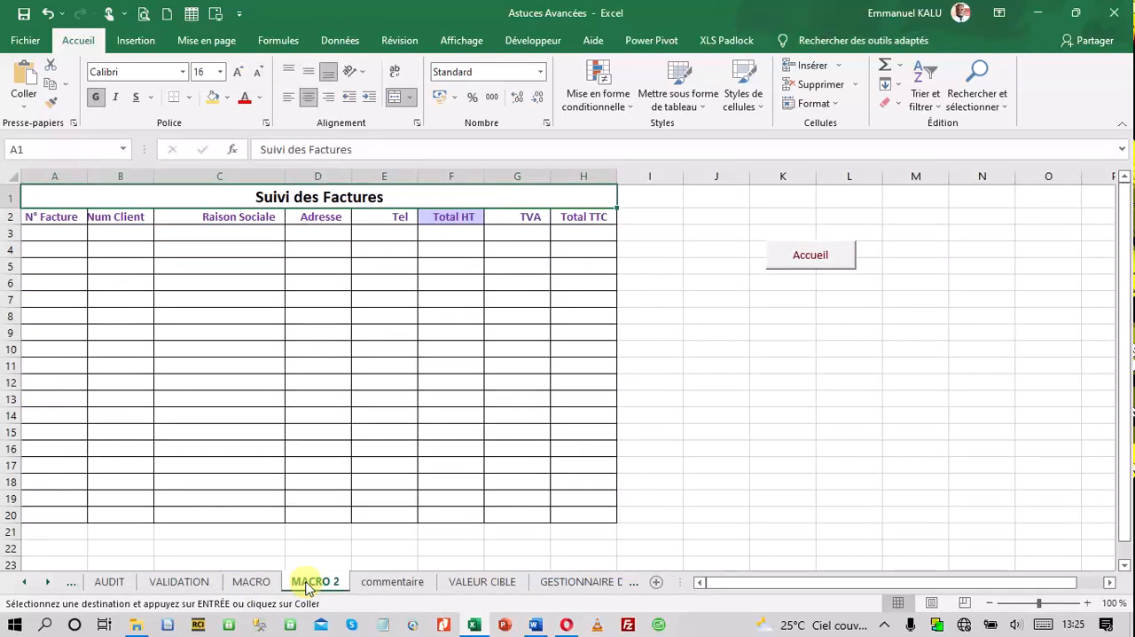
{"action": "left_click", "coordinate": [4, 232]}
{"action": "right_click", "coordinate": [4, 232]}
{"action": "left_click", "coordinate": [46, 260]}
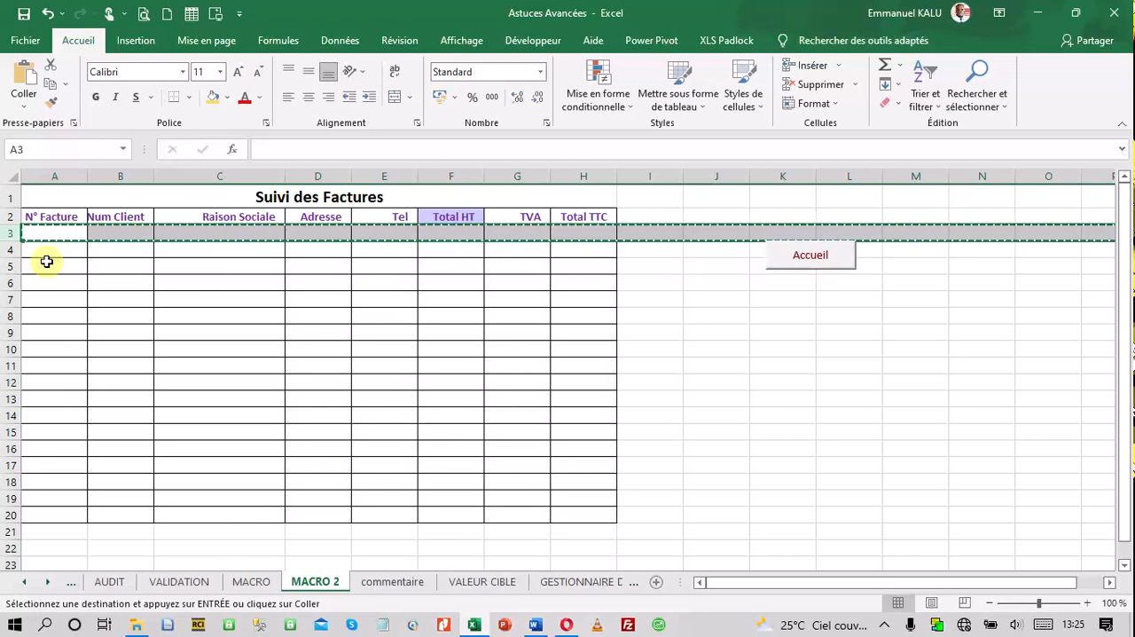
{"action": "right_click", "coordinate": [3, 233]}
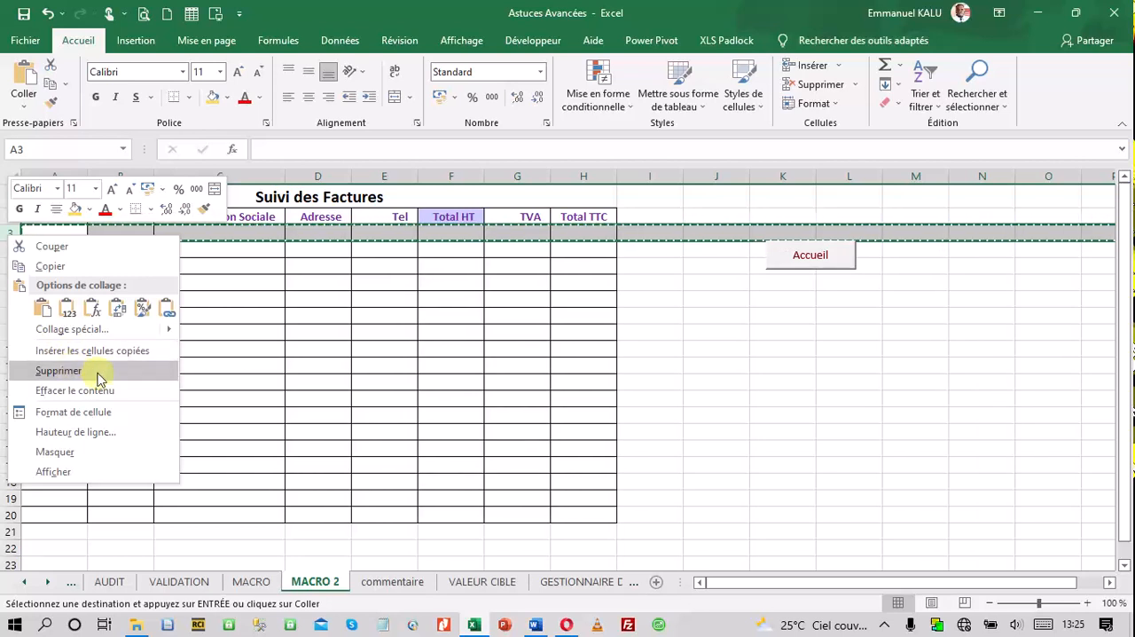
{"action": "left_click", "coordinate": [371, 427]}
{"action": "left_click", "coordinate": [694, 443]}
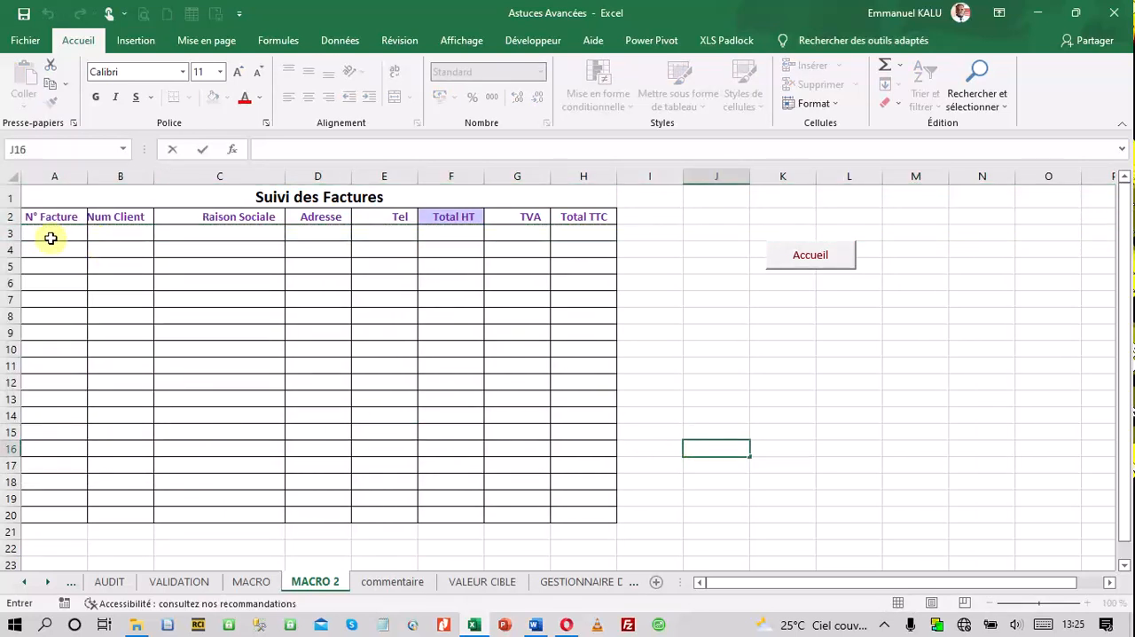
Insert a blank row above row 3 of the Suivi des Factures table
{"action": "right_click", "coordinate": [11, 234]}
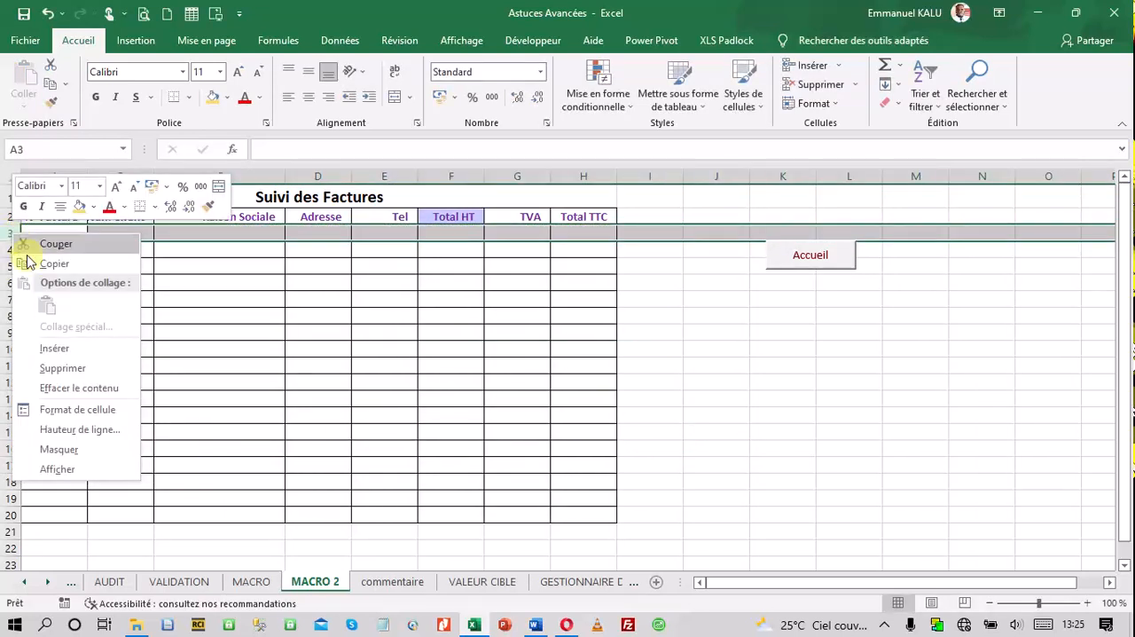
{"action": "left_click", "coordinate": [70, 349]}
Fill cells A3:H3 of the tracking table with the test text kgjhvbj
{"action": "left_click_drag", "start_coordinate": [44, 233], "coordinate": [587, 229]}
{"action": "type", "text": "kgjhvbj"}
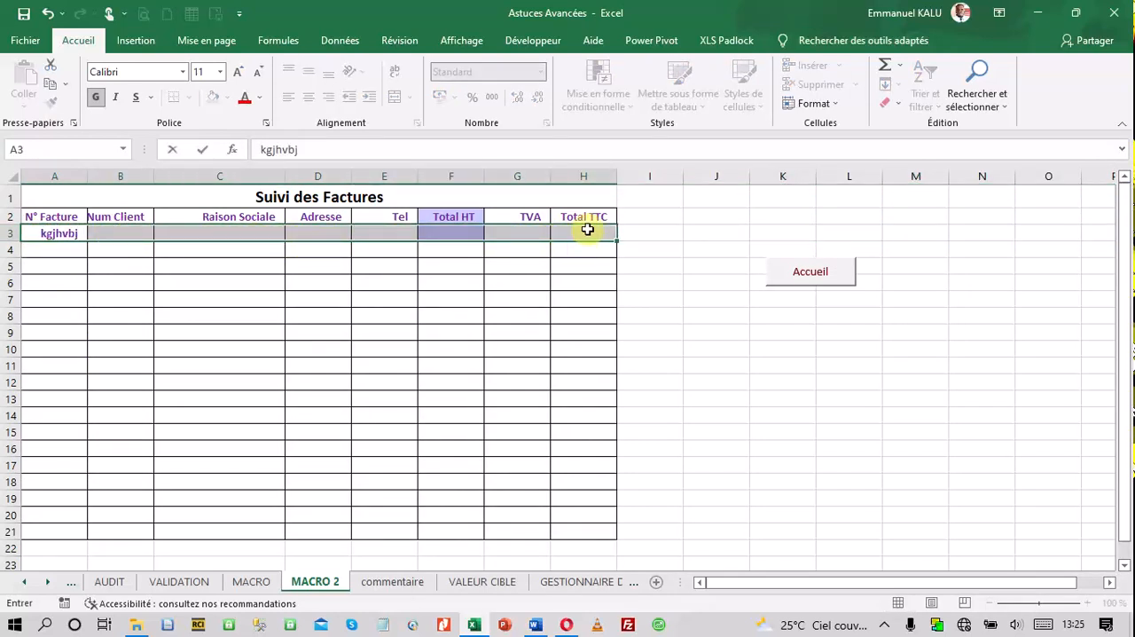
{"action": "key", "text": "ctrl+Return"}
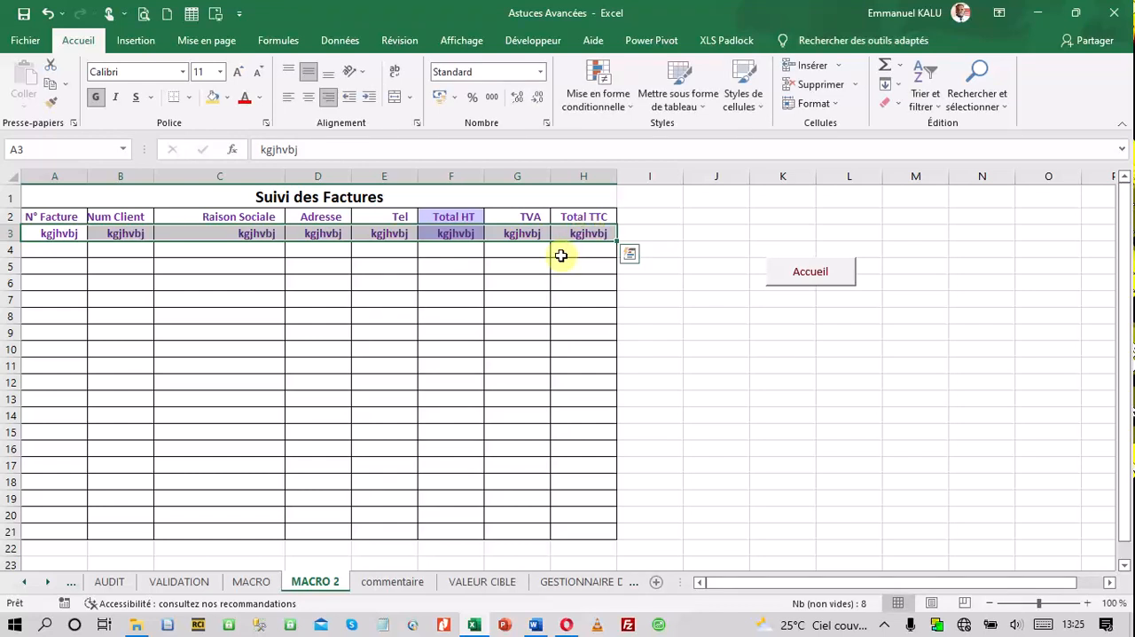
Insert a row above the filled row 3 and fill the new A3:H3 with the test text hijbojk
{"action": "right_click", "coordinate": [7, 232]}
{"action": "left_click", "coordinate": [47, 349]}
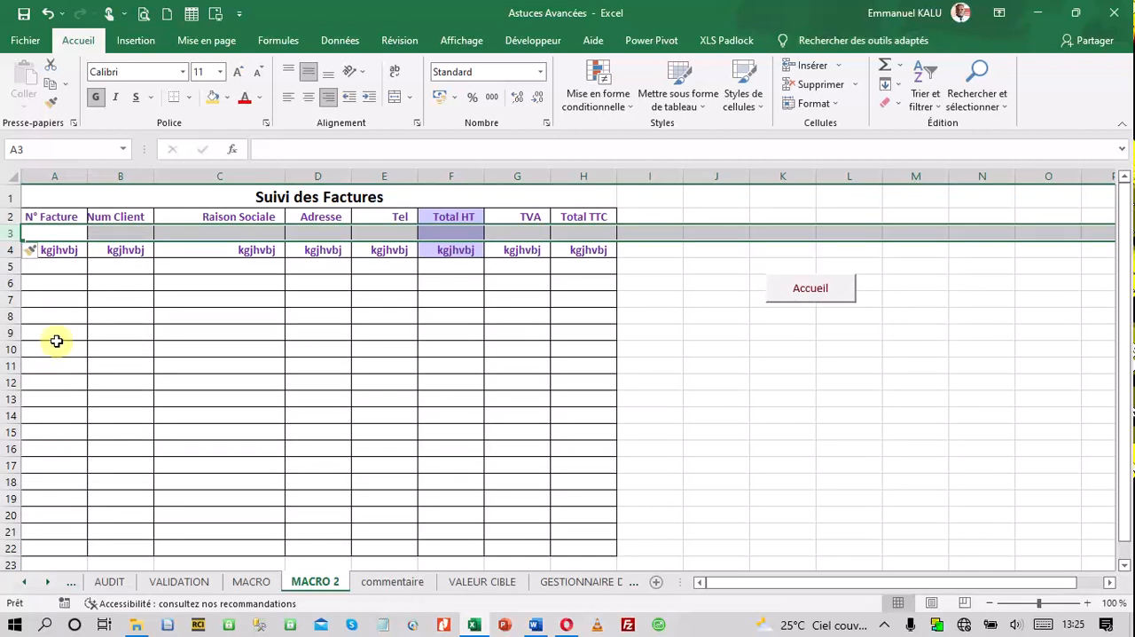
{"action": "left_click", "coordinate": [37, 230]}
{"action": "left_click_drag", "start_coordinate": [40, 232], "coordinate": [571, 232]}
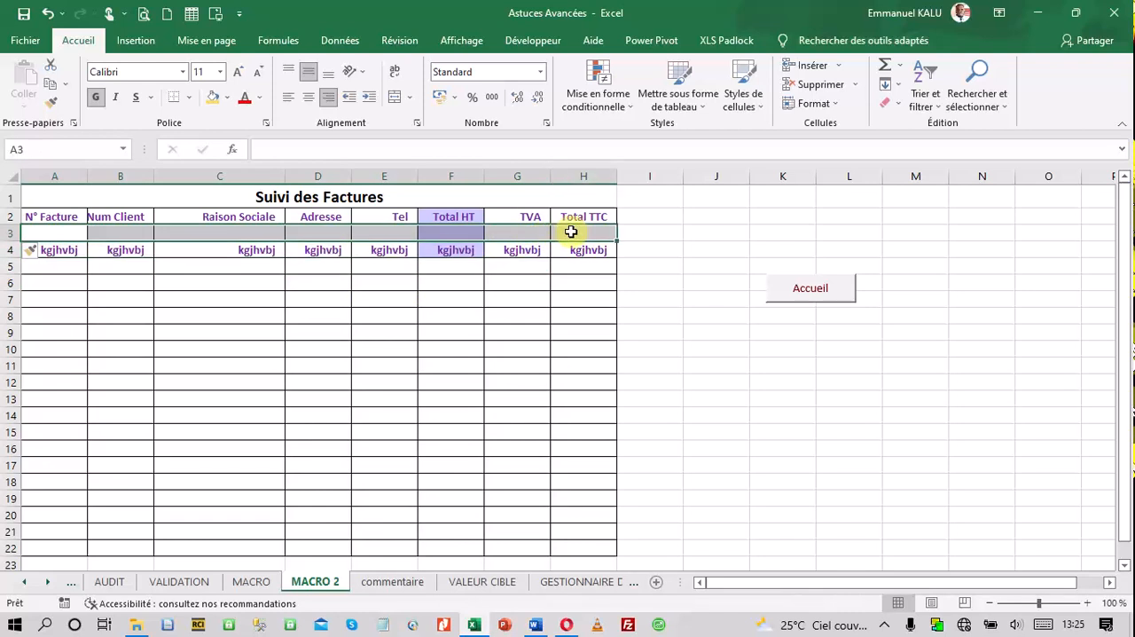
{"action": "type", "text": "hijbojk"}
{"action": "key", "text": "ctrl+Return"}
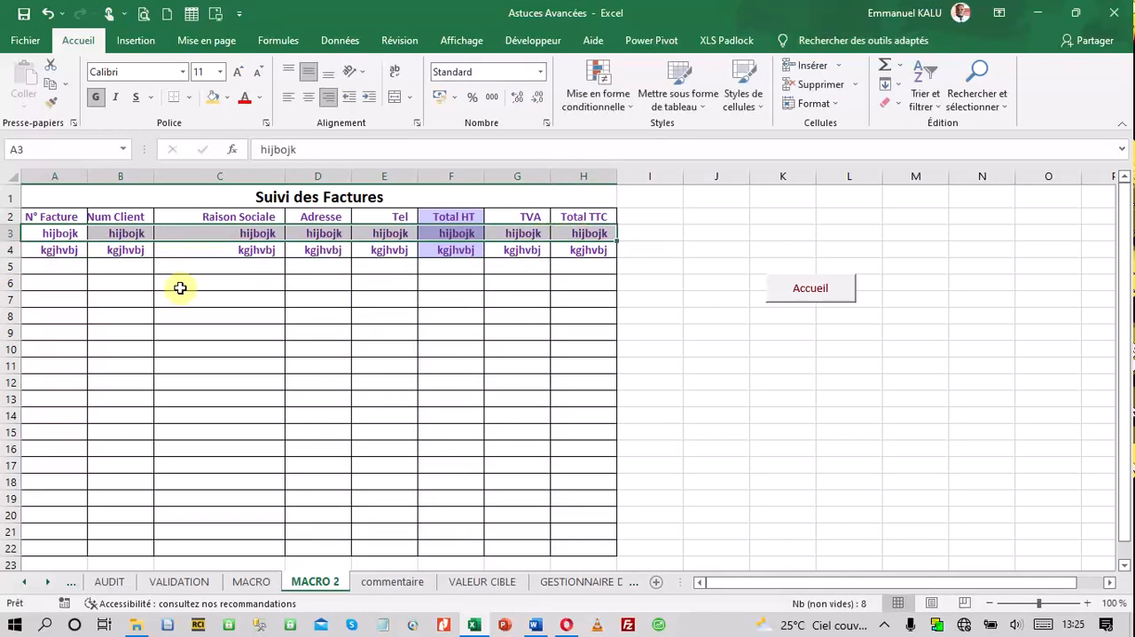
Insert another blank row above row 3, and undo both test fills and the last two row insertions
{"action": "right_click", "coordinate": [14, 233]}
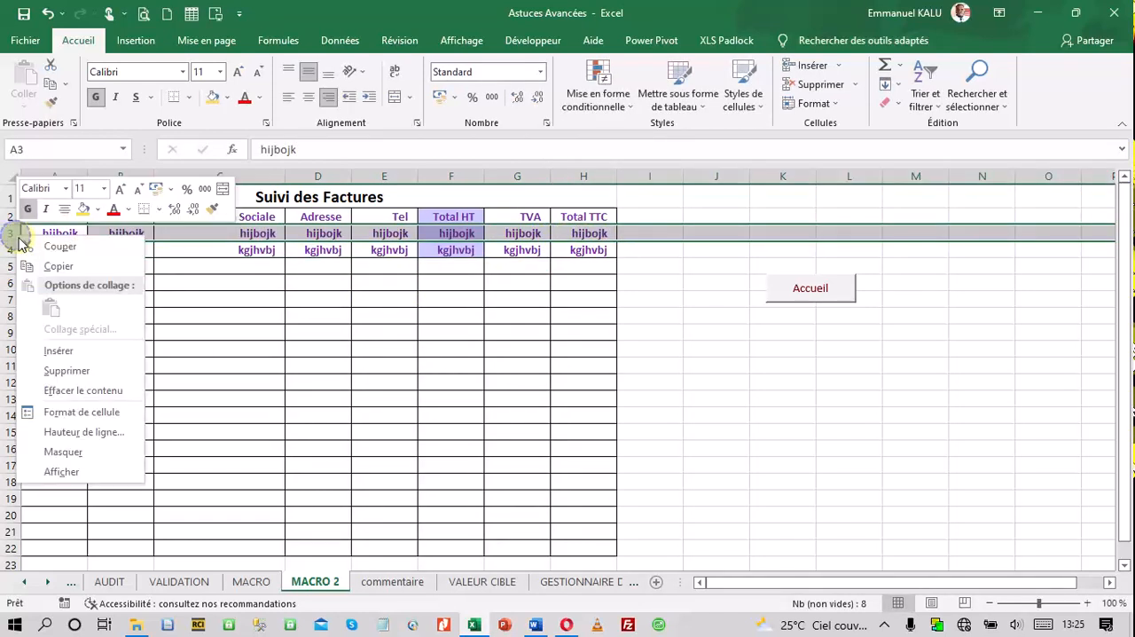
{"action": "left_click", "coordinate": [70, 350]}
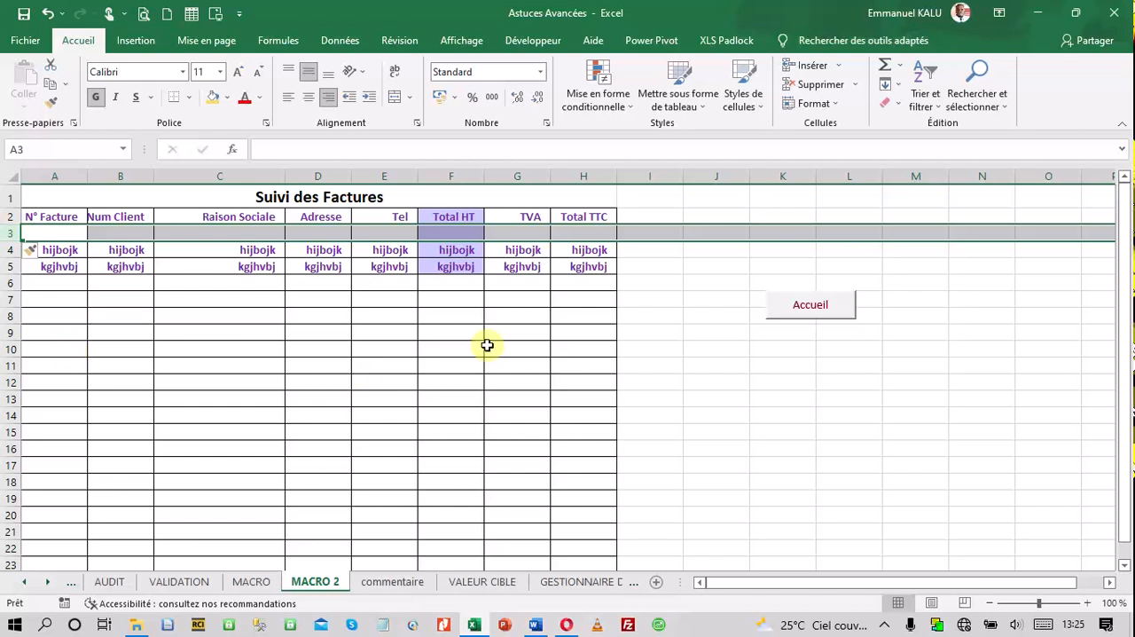
{"action": "left_click", "coordinate": [650, 332]}
{"action": "left_click", "coordinate": [611, 297]}
{"action": "left_click", "coordinate": [49, 14]}
{"action": "left_click", "coordinate": [49, 14]}
{"action": "left_click", "coordinate": [49, 14]}
{"action": "left_click", "coordinate": [49, 14]}
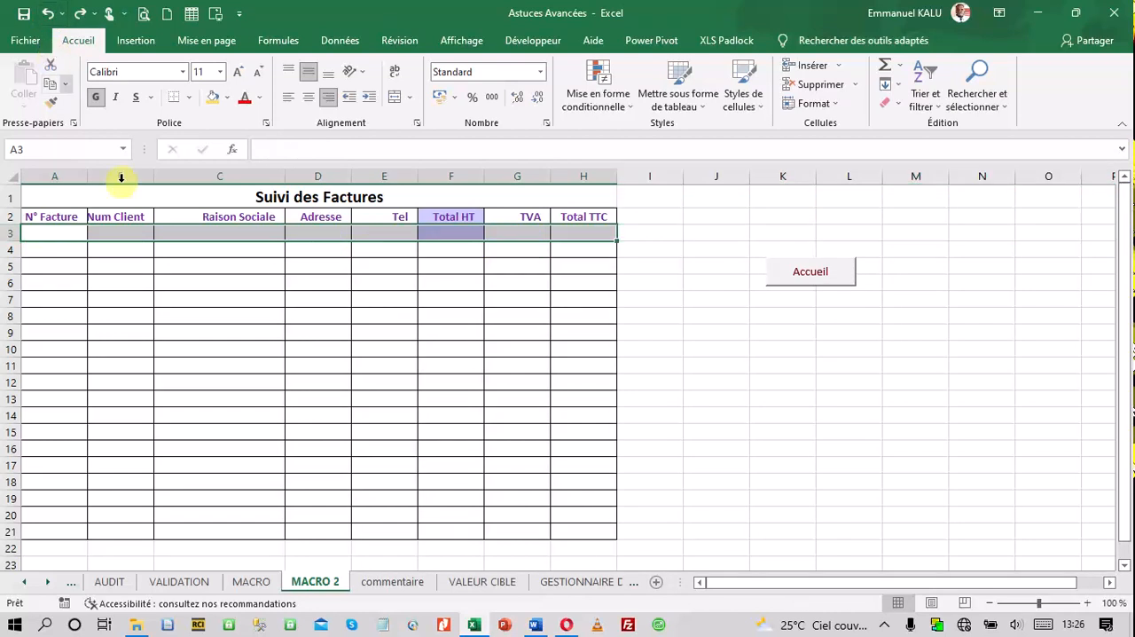
Return to the VALIDATION sheet and start recording a macro named Enregistrement in this workbook
{"action": "left_click", "coordinate": [164, 265]}
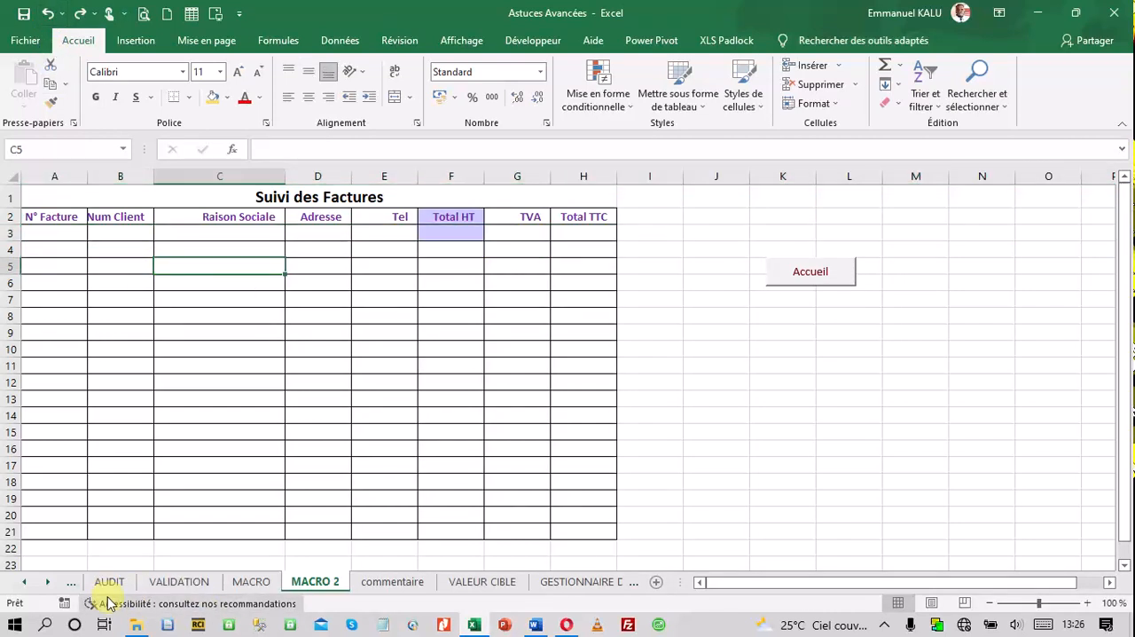
{"action": "left_click", "coordinate": [248, 583]}
{"action": "left_click", "coordinate": [182, 582]}
{"action": "left_click", "coordinate": [229, 453]}
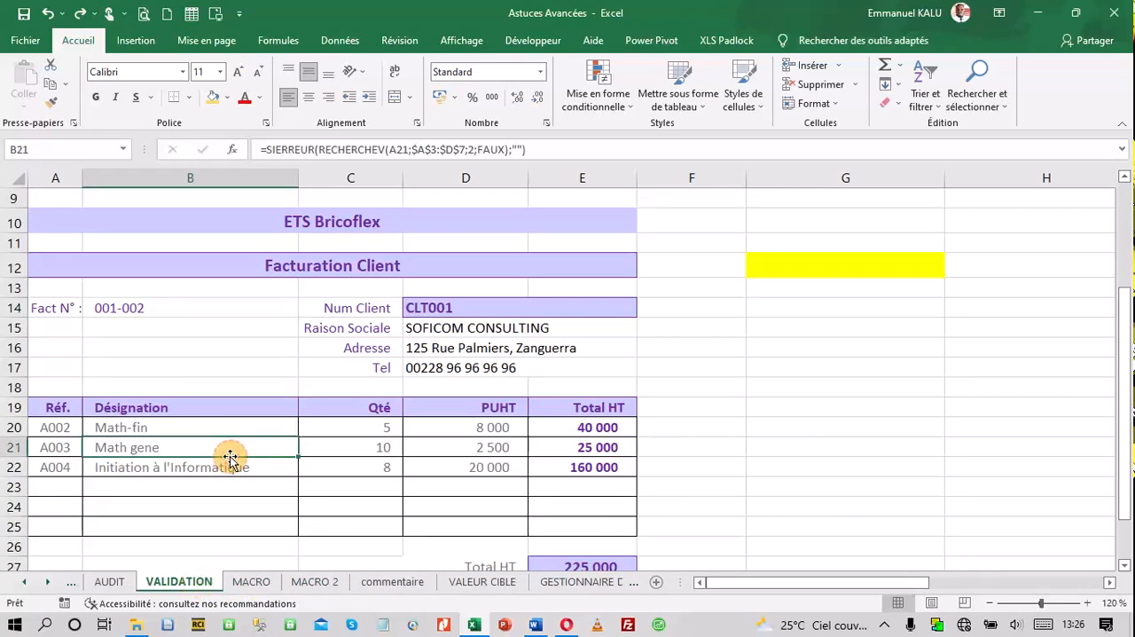
{"action": "left_click", "coordinate": [68, 604]}
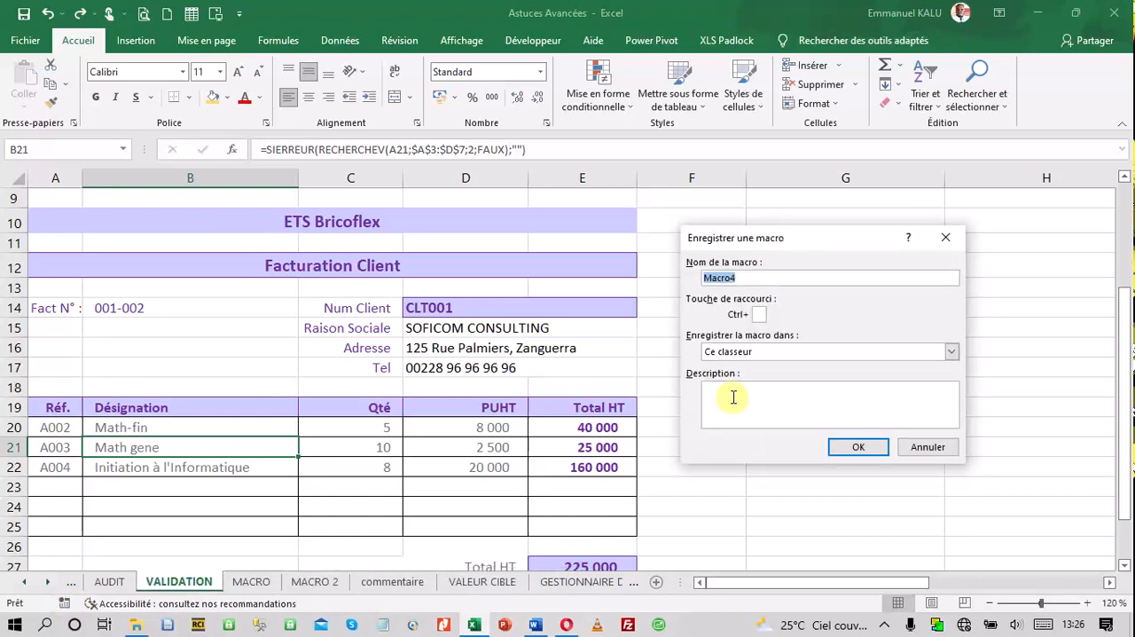
{"action": "type", "text": "E"}
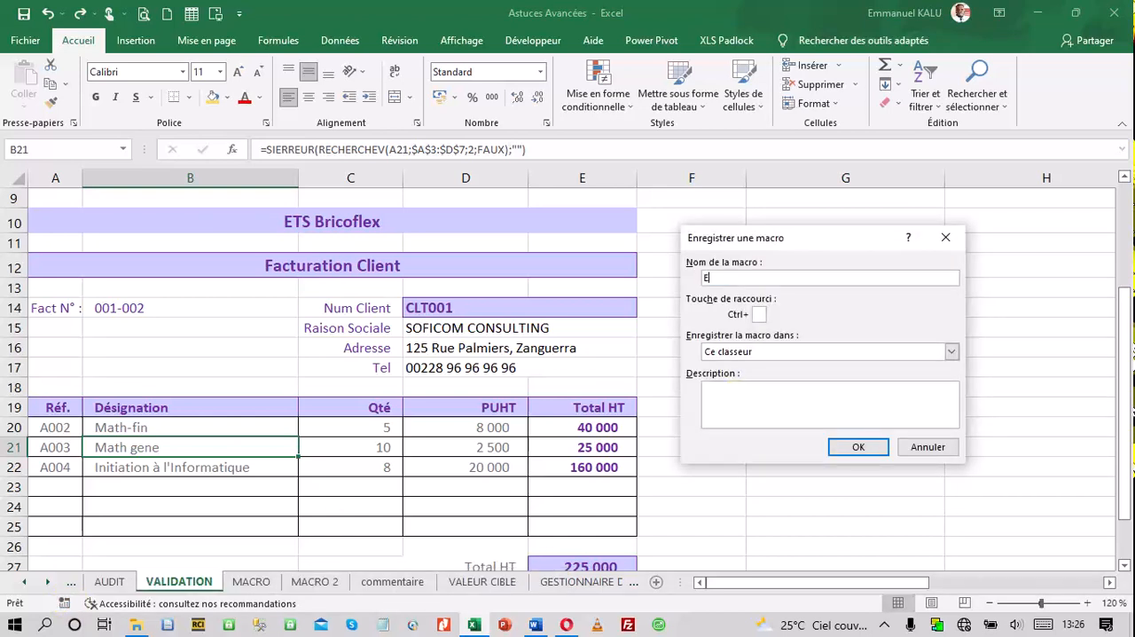
{"action": "type", "text": "nregistrement"}
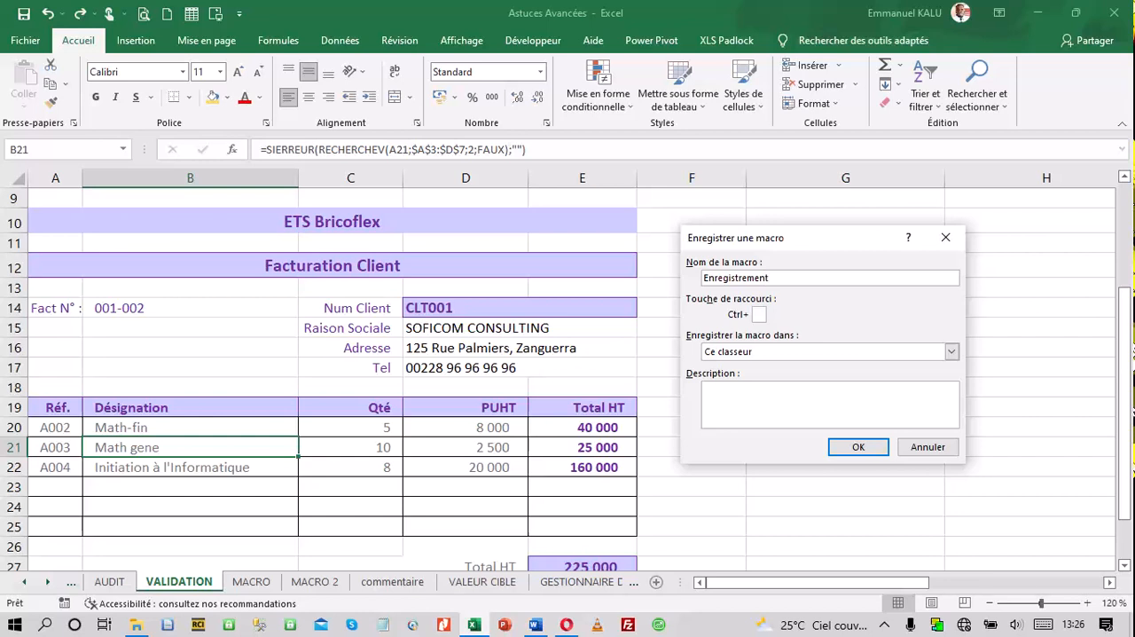
{"action": "left_click", "coordinate": [859, 447]}
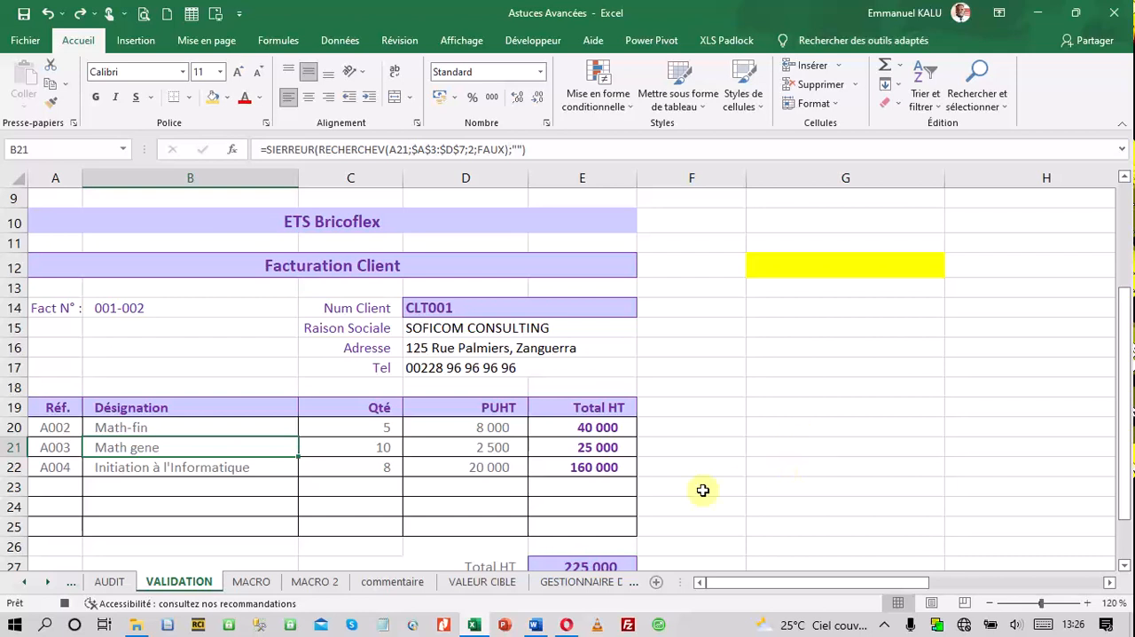
Insert a blank row above row 3 of the tracking table on the MACRO 2 sheet
{"action": "left_click", "coordinate": [317, 582]}
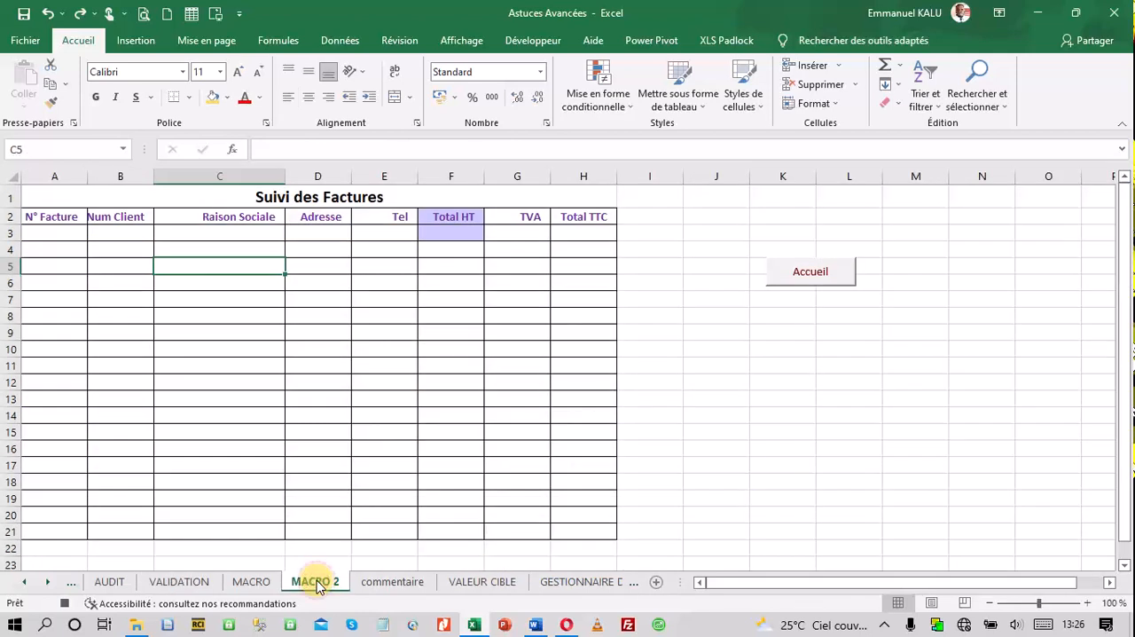
{"action": "left_click", "coordinate": [4, 232]}
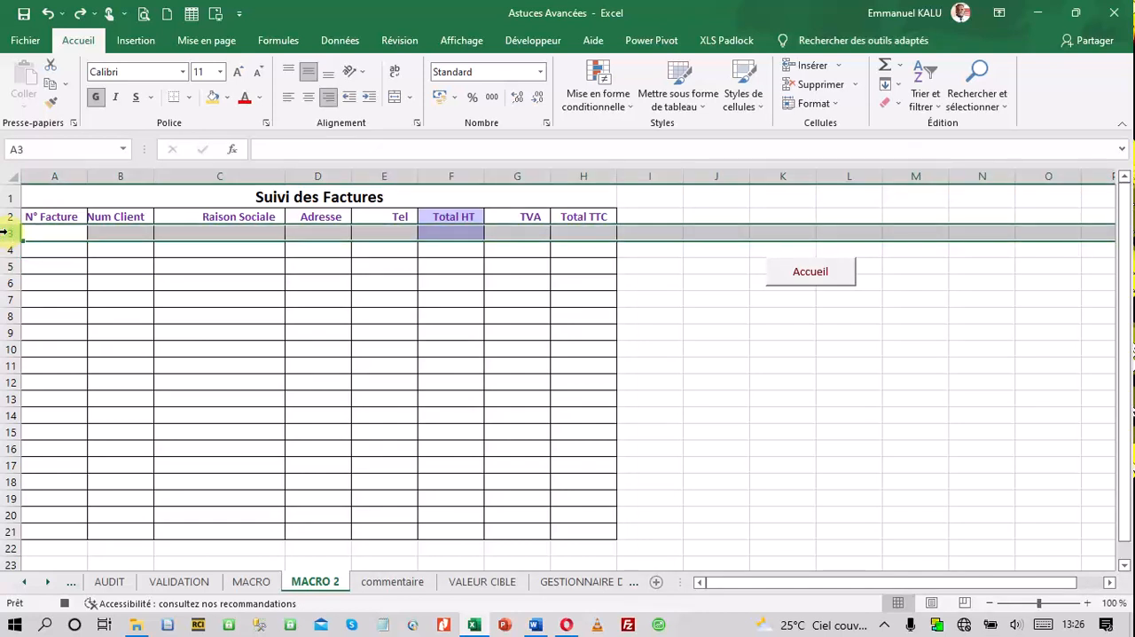
{"action": "right_click", "coordinate": [4, 233]}
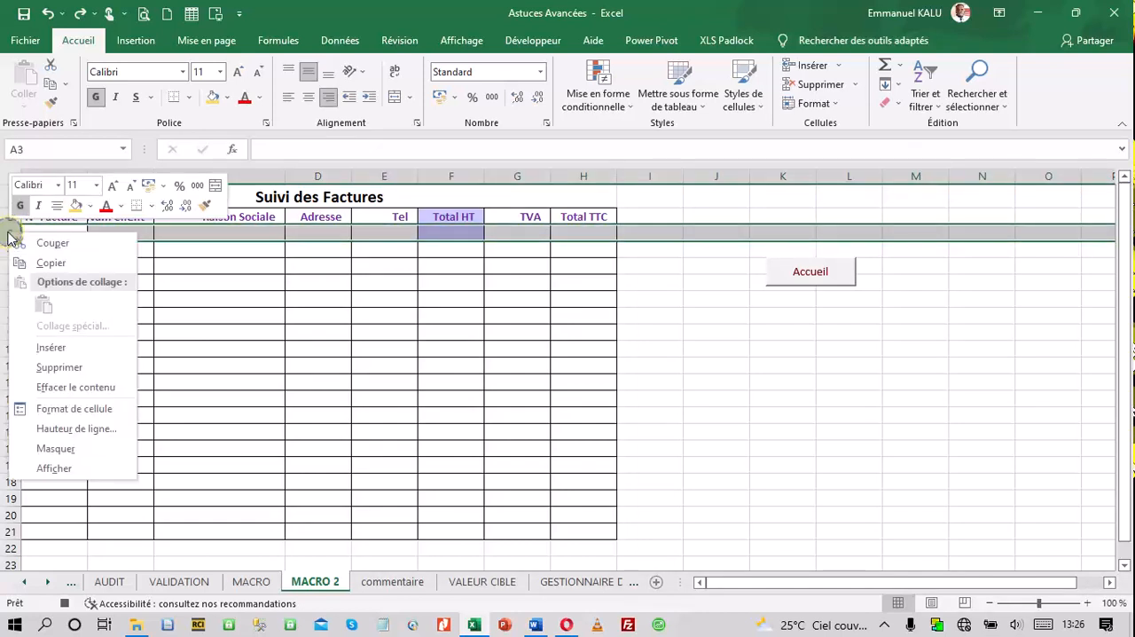
{"action": "left_click", "coordinate": [49, 348]}
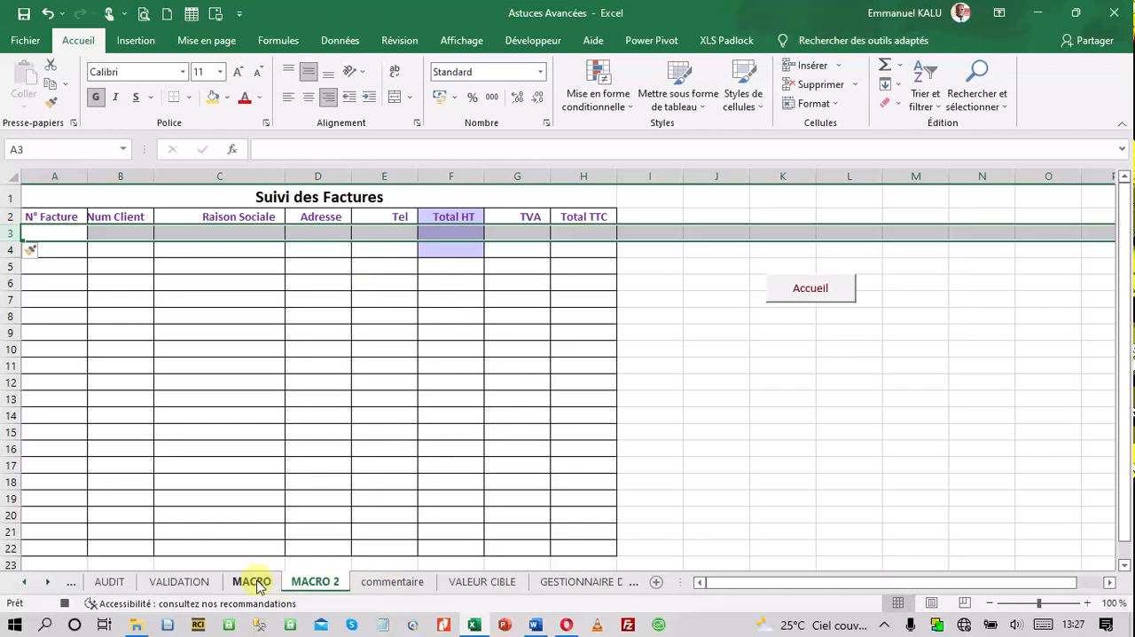
Copy the Fact N° cell B14 of the VALIDATION invoice and stop the macro recording
{"action": "left_click", "coordinate": [188, 584]}
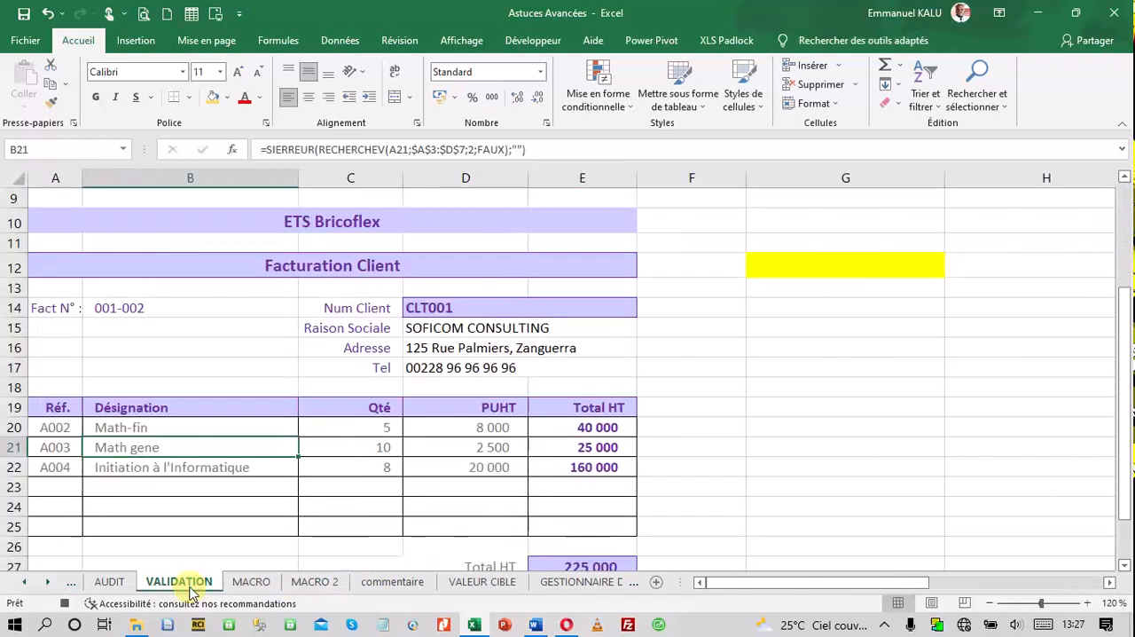
{"action": "left_click", "coordinate": [132, 312]}
{"action": "right_click", "coordinate": [131, 312]}
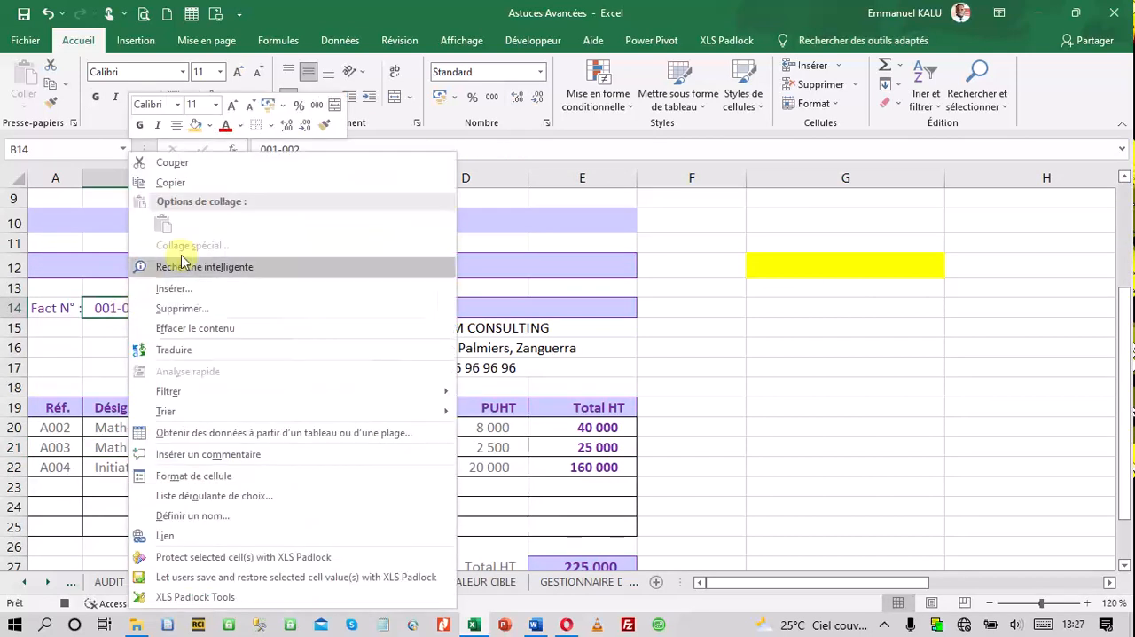
{"action": "left_click", "coordinate": [195, 181]}
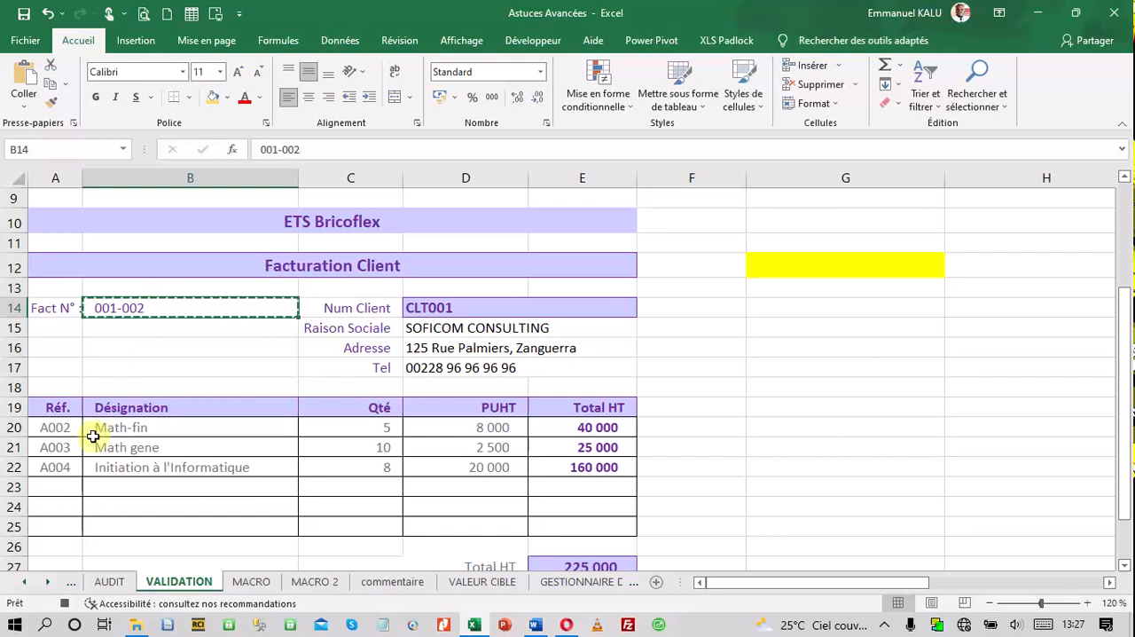
{"action": "left_click", "coordinate": [63, 603]}
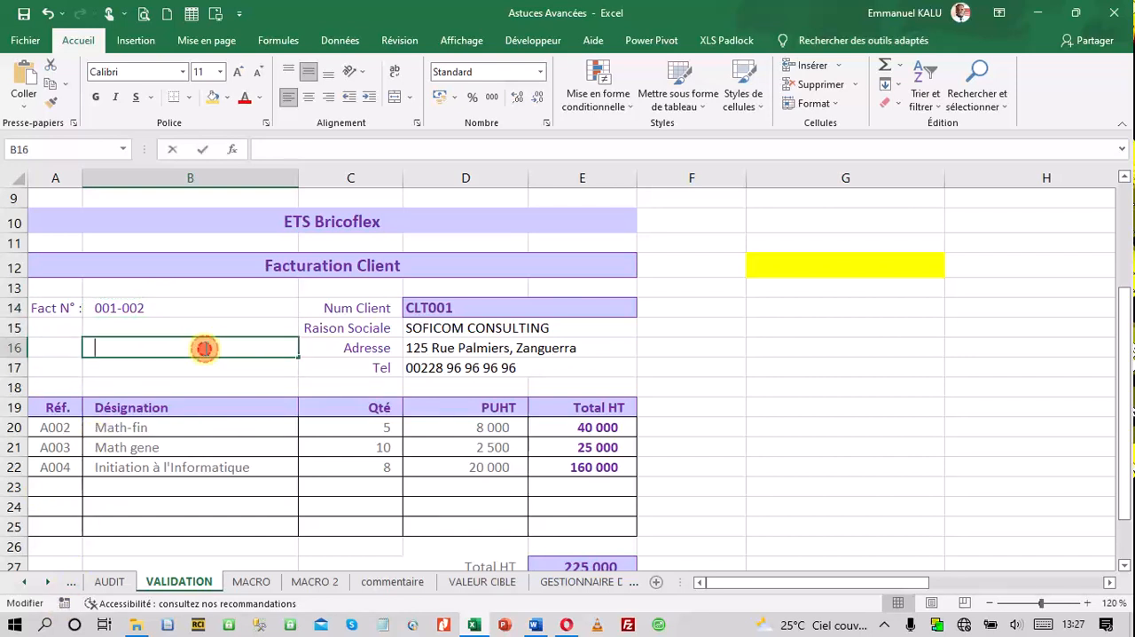
Remove the fill colour from cells F2:F6 of the Total HT column on the MACRO 2 sheet
{"action": "double_click", "coordinate": [207, 353]}
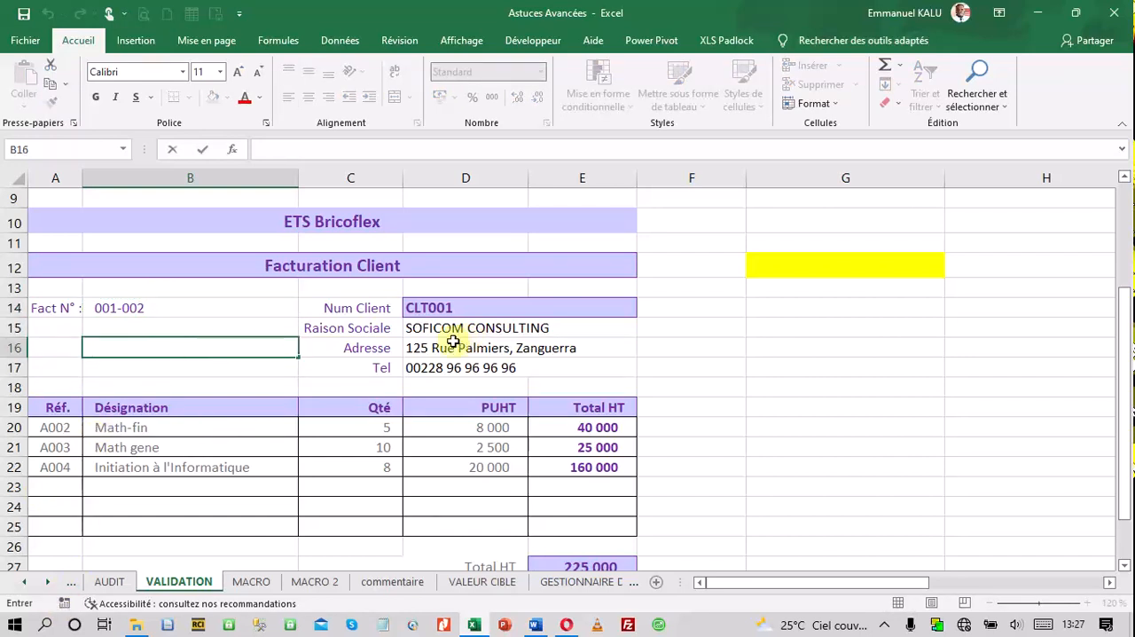
{"action": "left_click", "coordinate": [251, 581]}
{"action": "left_click", "coordinate": [314, 581]}
{"action": "left_click", "coordinate": [129, 320]}
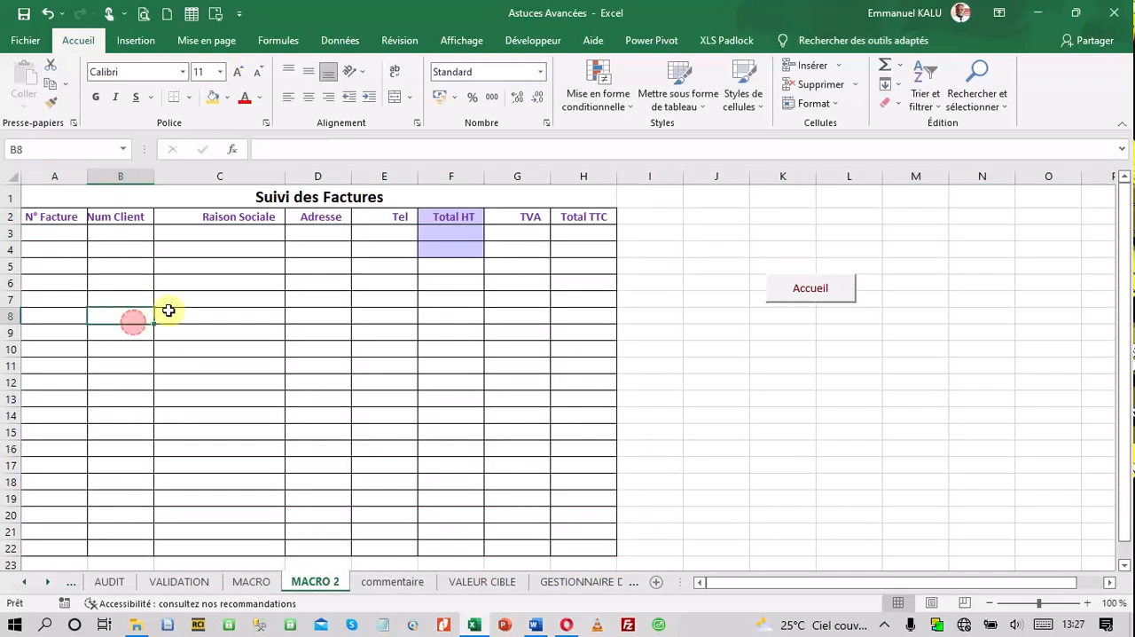
{"action": "left_click", "coordinate": [460, 198]}
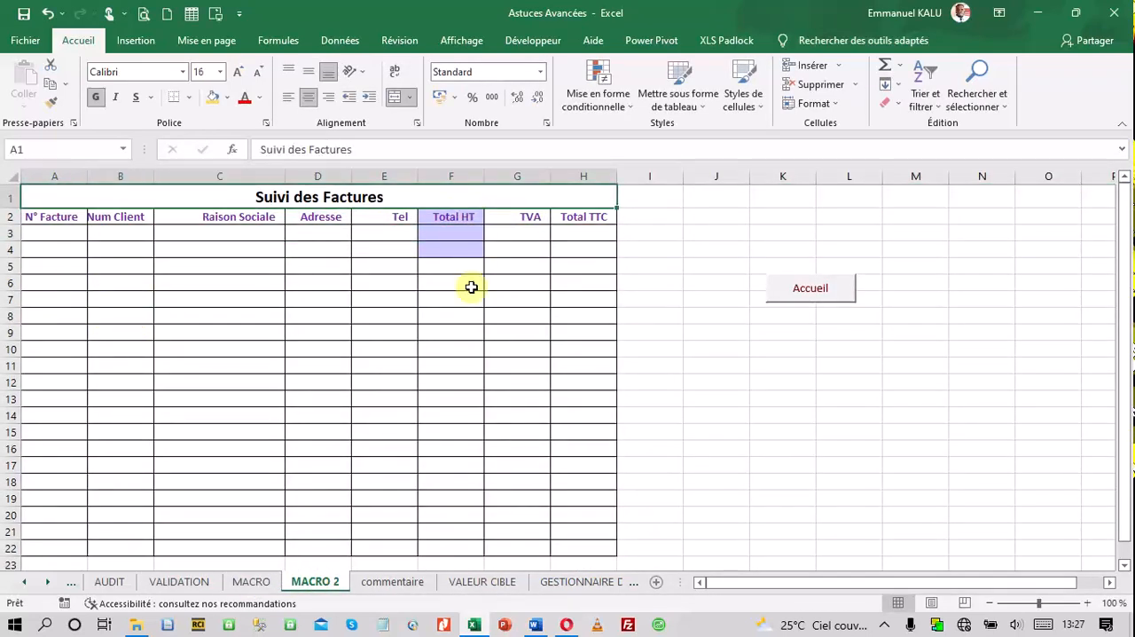
{"action": "left_click", "coordinate": [457, 217]}
{"action": "left_click_drag", "start_coordinate": [460, 229], "coordinate": [453, 282]}
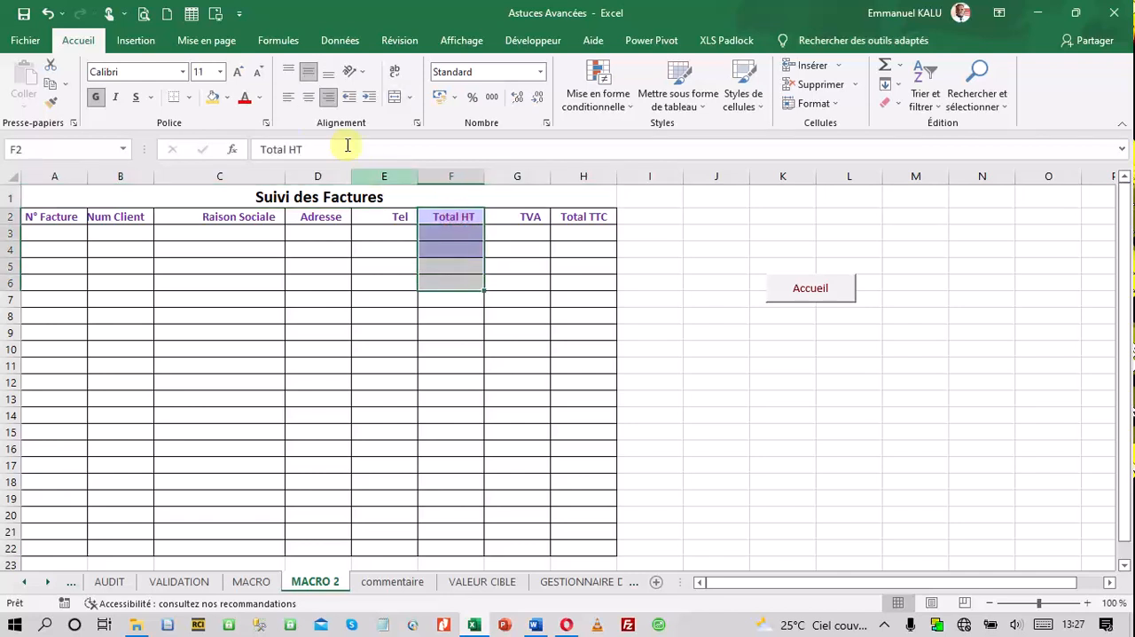
{"action": "left_click", "coordinate": [227, 98]}
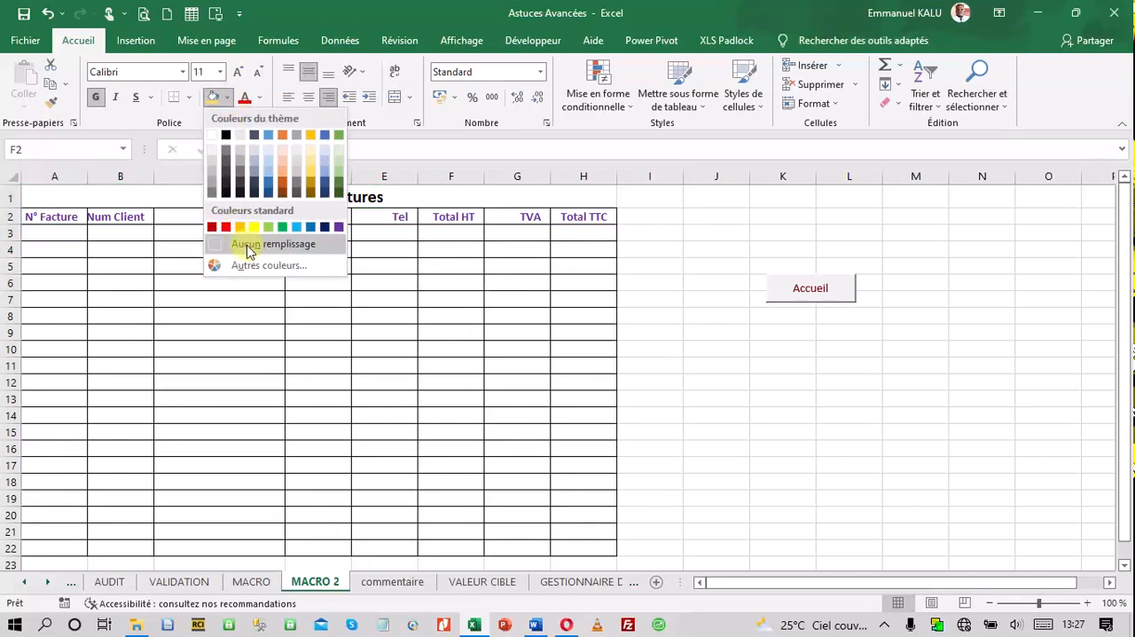
{"action": "left_click", "coordinate": [249, 244]}
{"action": "left_click", "coordinate": [447, 370]}
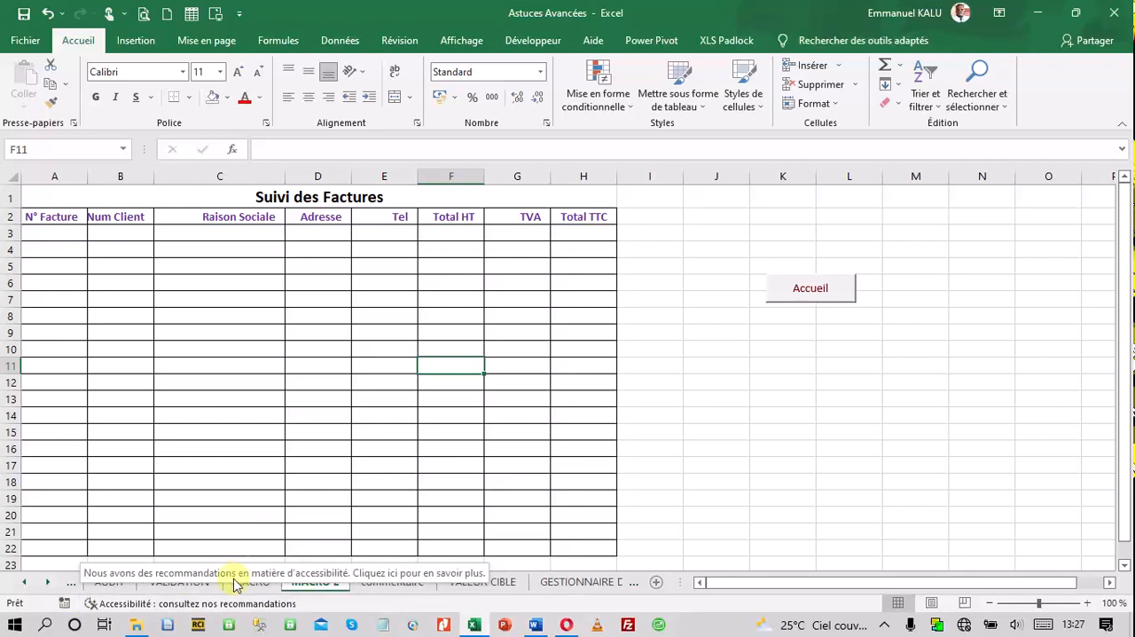
Return to the VALIDATION sheet and start recording a macro named Save in this workbook
{"action": "left_click", "coordinate": [239, 583]}
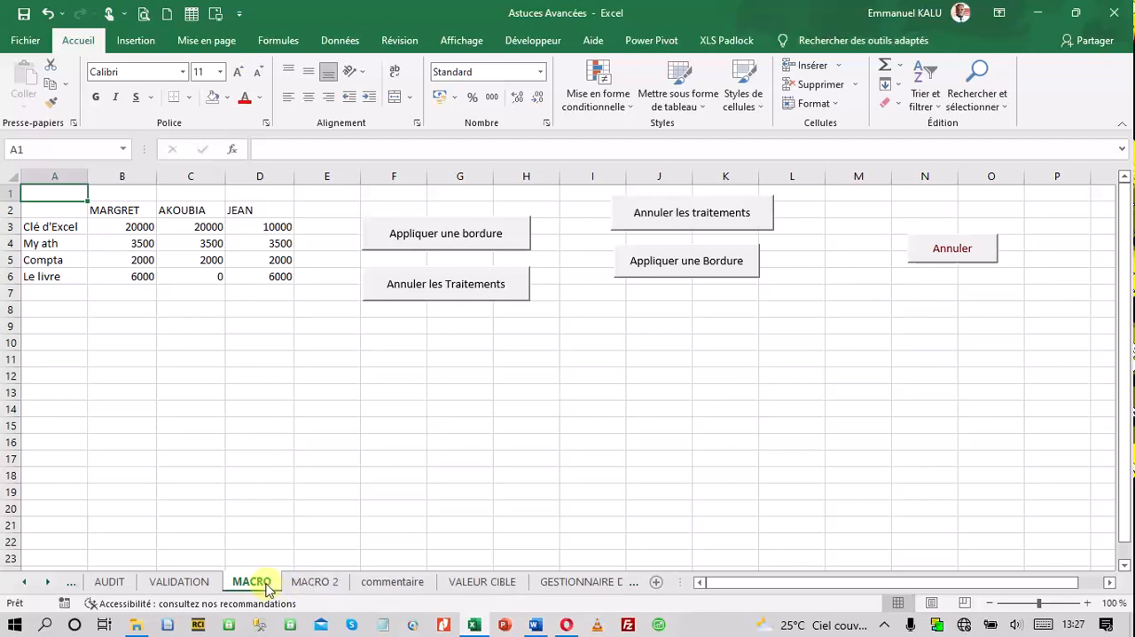
{"action": "left_click", "coordinate": [192, 586]}
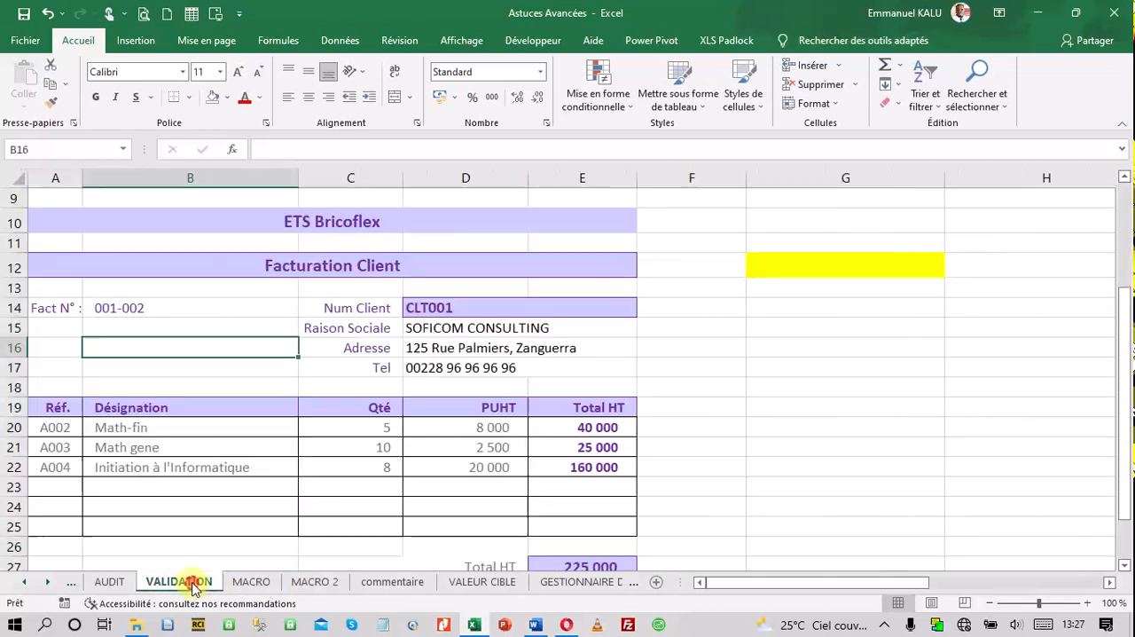
{"action": "left_click", "coordinate": [65, 603]}
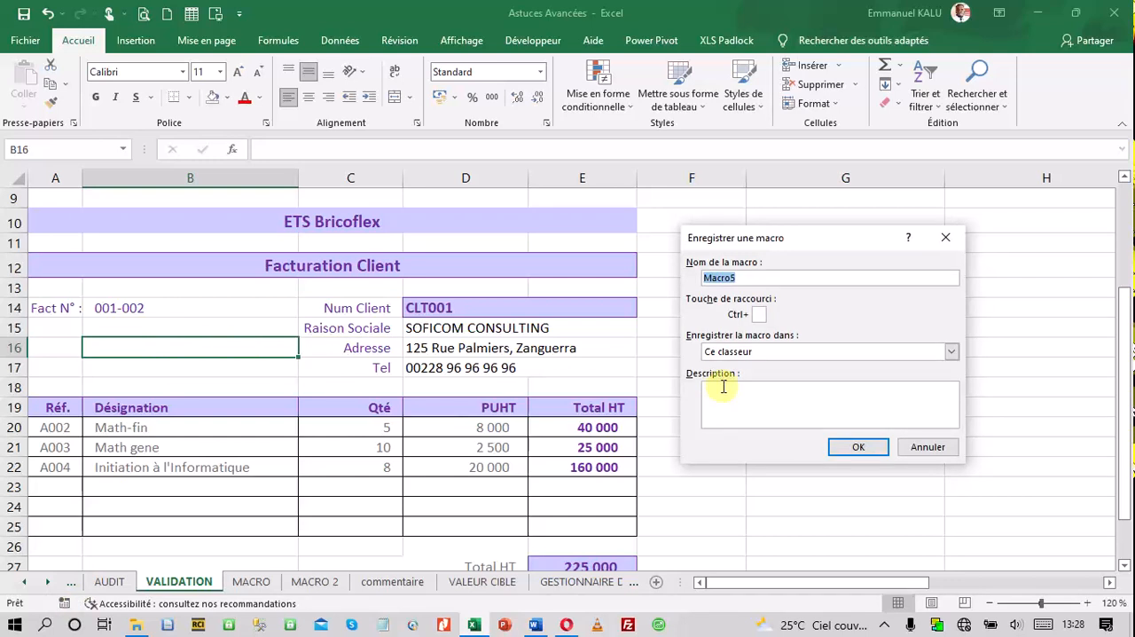
{"action": "type", "text": "Save"}
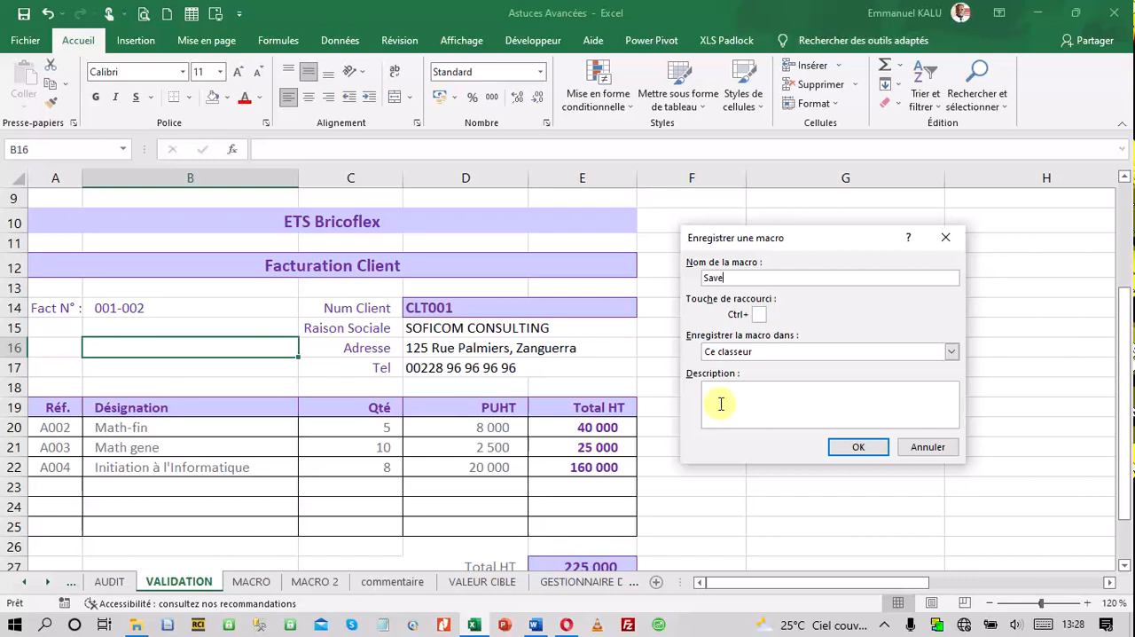
{"action": "left_click", "coordinate": [858, 448]}
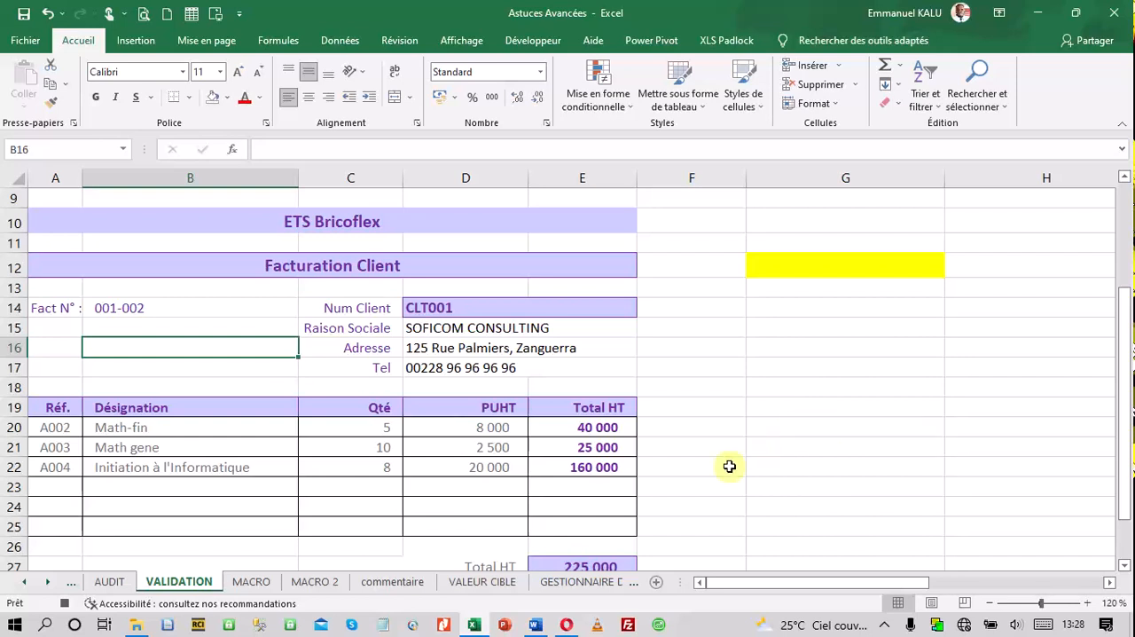
Insert blank cells at A3:H3 of the MACRO 2 tracking table, shifting the existing cells down
{"action": "left_click", "coordinate": [315, 582]}
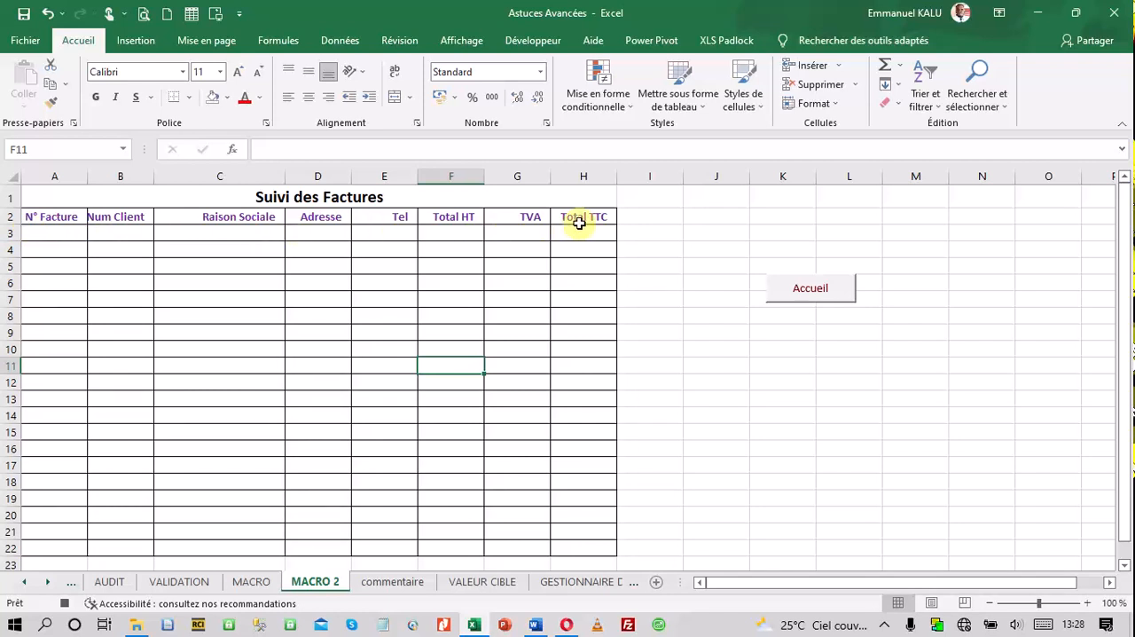
{"action": "left_click", "coordinate": [29, 232]}
{"action": "left_click_drag", "start_coordinate": [29, 233], "coordinate": [572, 237]}
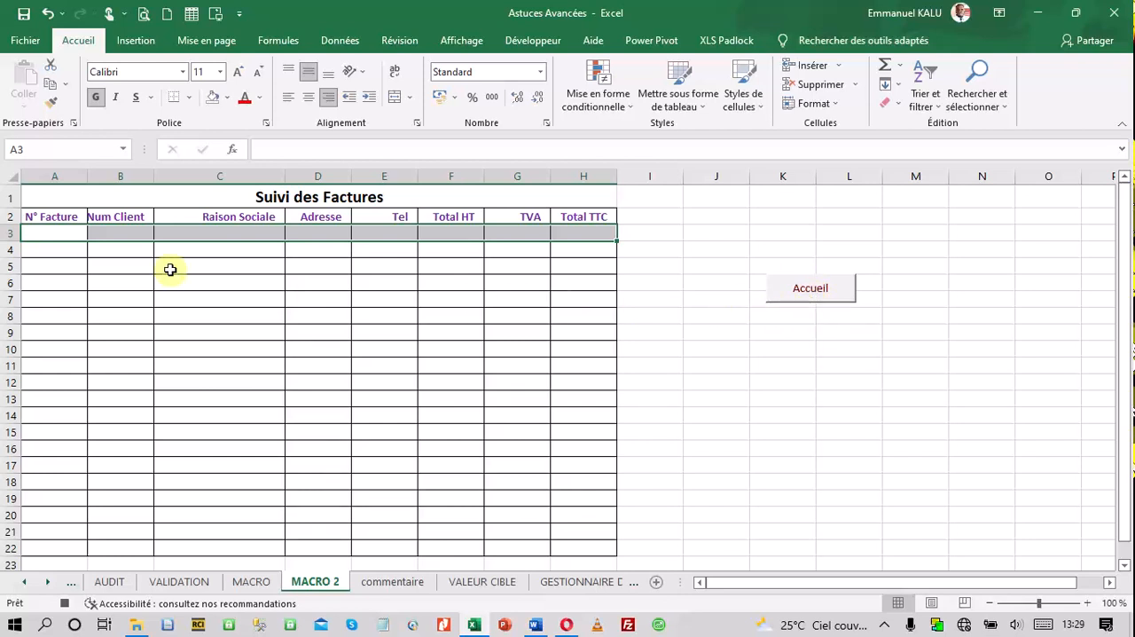
{"action": "right_click", "coordinate": [252, 231]}
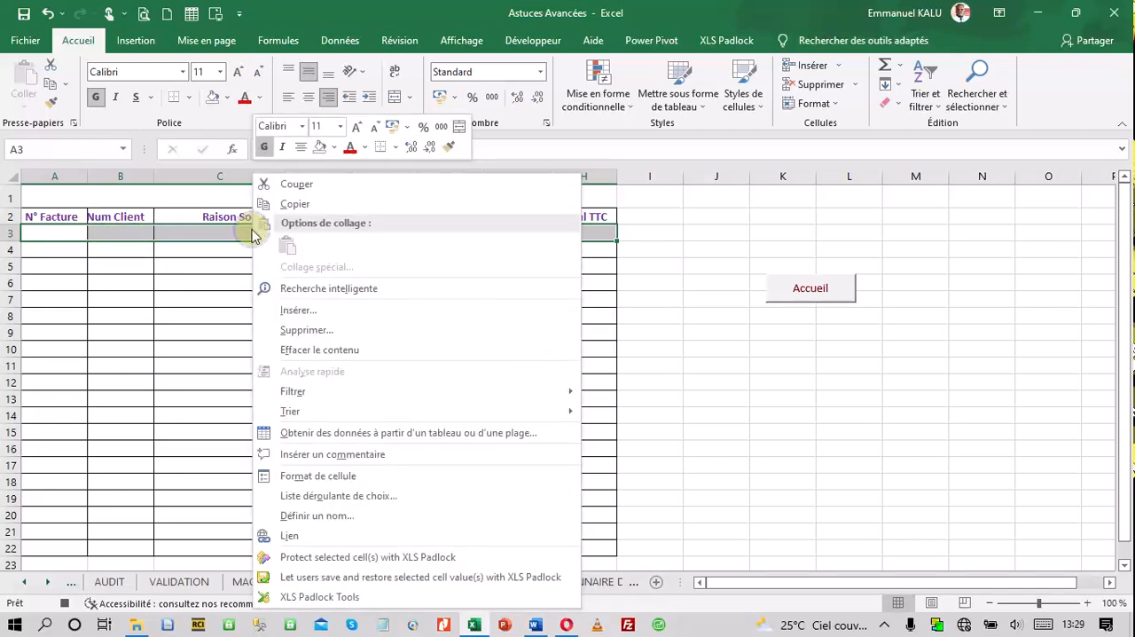
{"action": "left_click", "coordinate": [311, 312]}
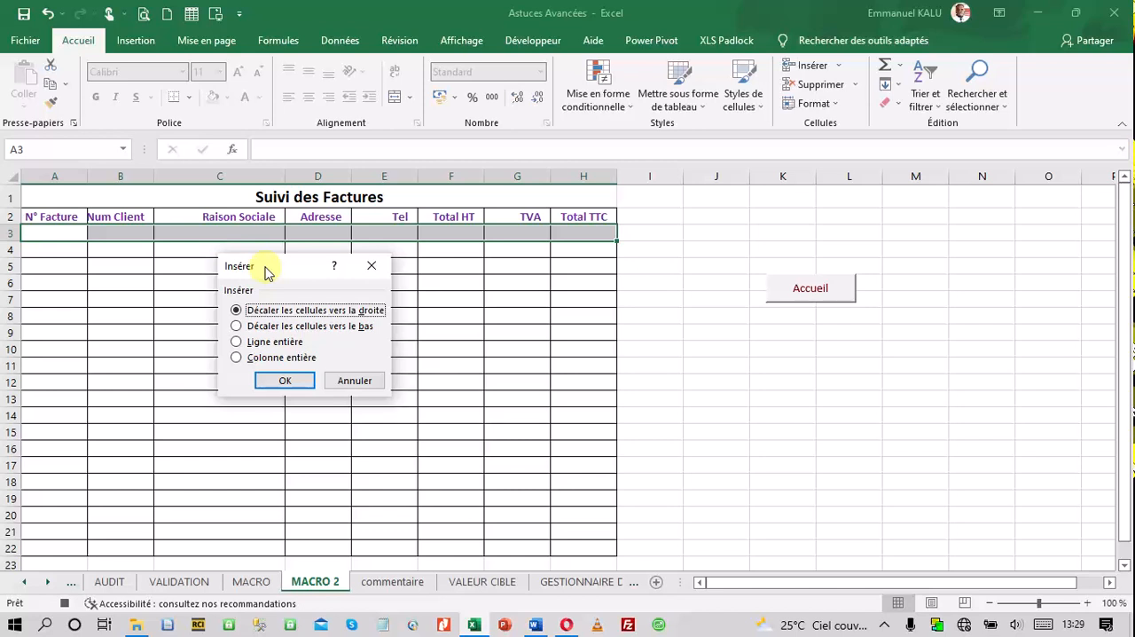
{"action": "left_click", "coordinate": [247, 327]}
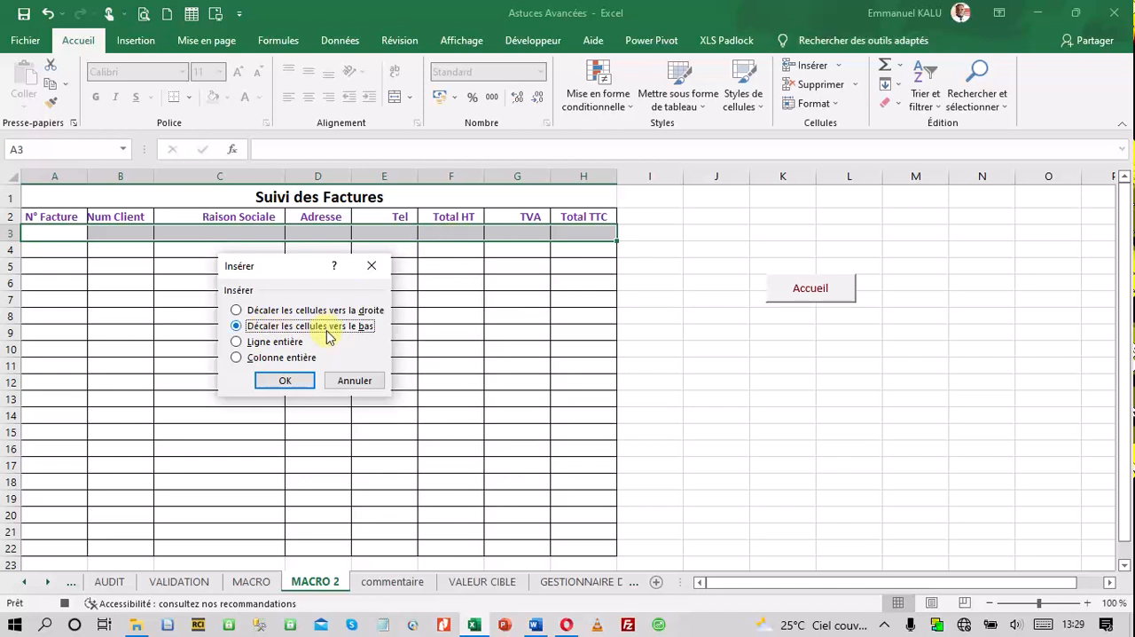
{"action": "left_click", "coordinate": [282, 382]}
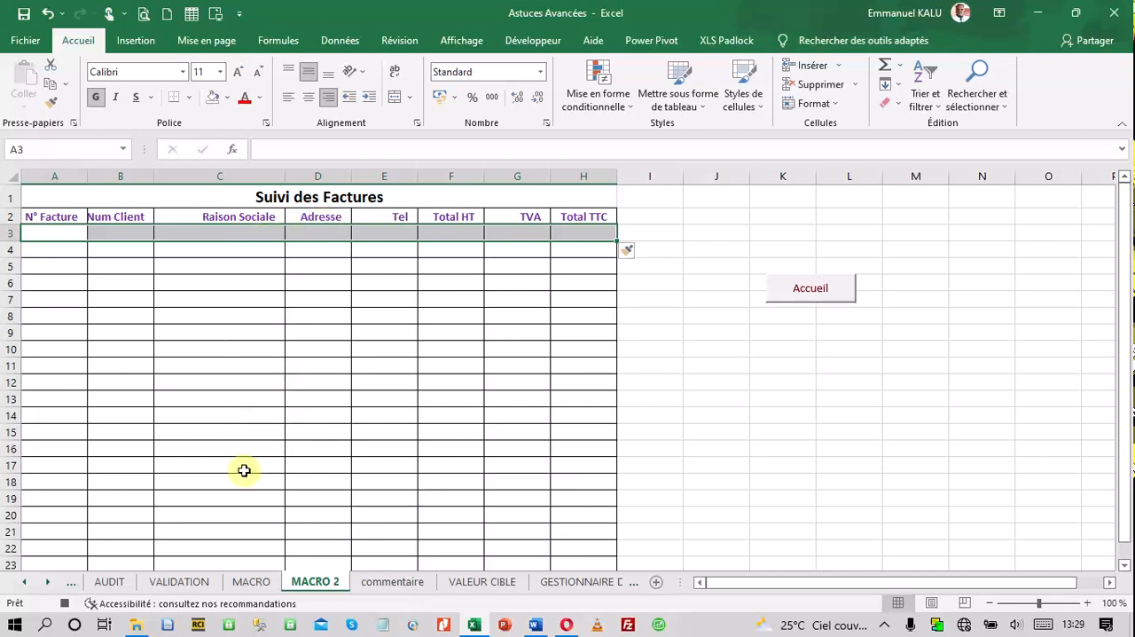
Copy the Fact N° cell B14 of the VALIDATION invoice into N° Facture cell A3 on MACRO 2 with a normal paste
{"action": "left_click", "coordinate": [188, 585]}
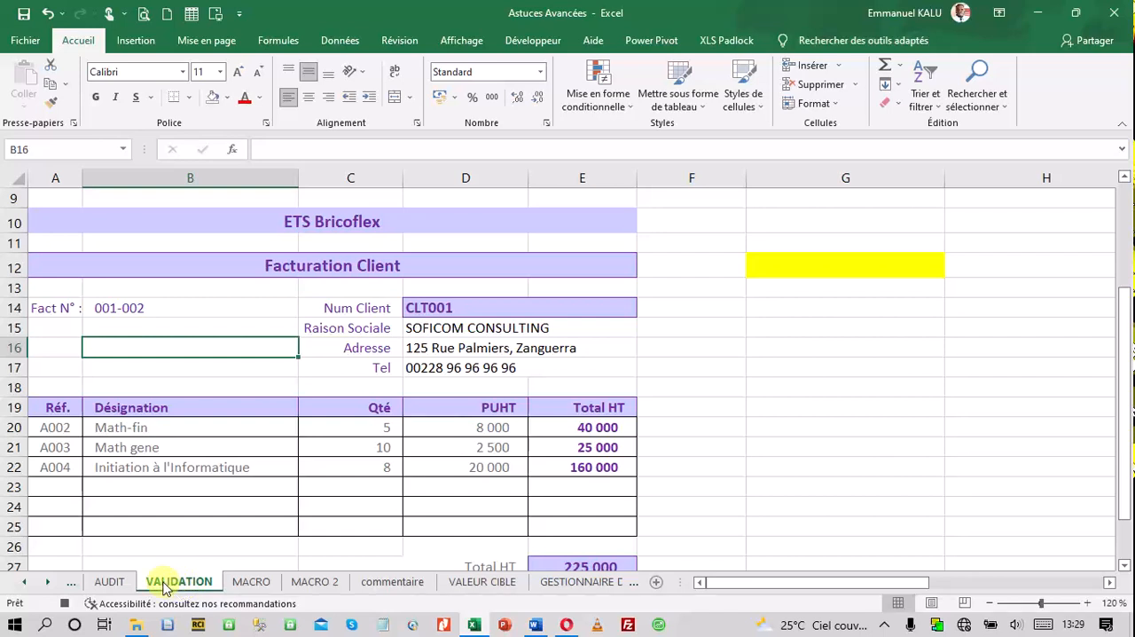
{"action": "left_click", "coordinate": [118, 307]}
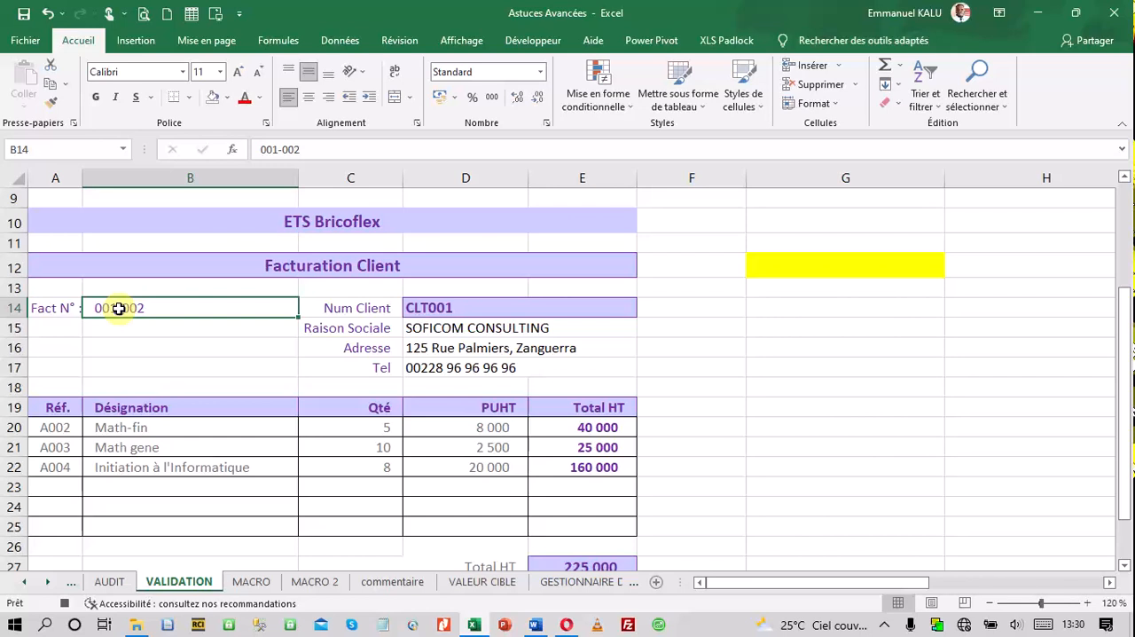
{"action": "right_click", "coordinate": [118, 308]}
{"action": "left_click", "coordinate": [158, 182]}
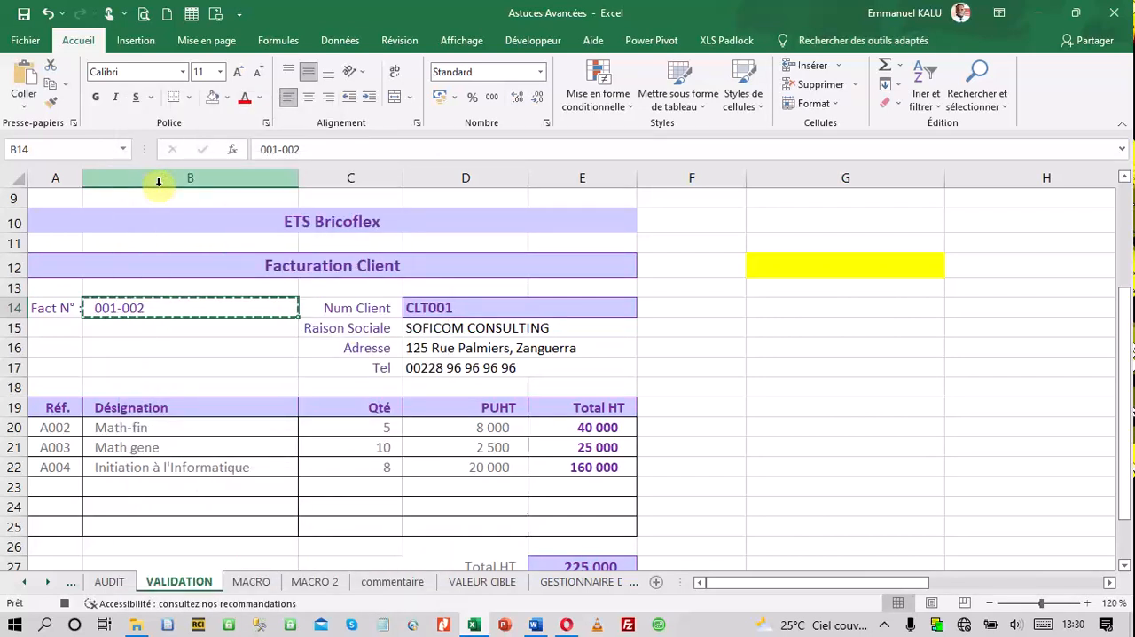
{"action": "left_click", "coordinate": [313, 587]}
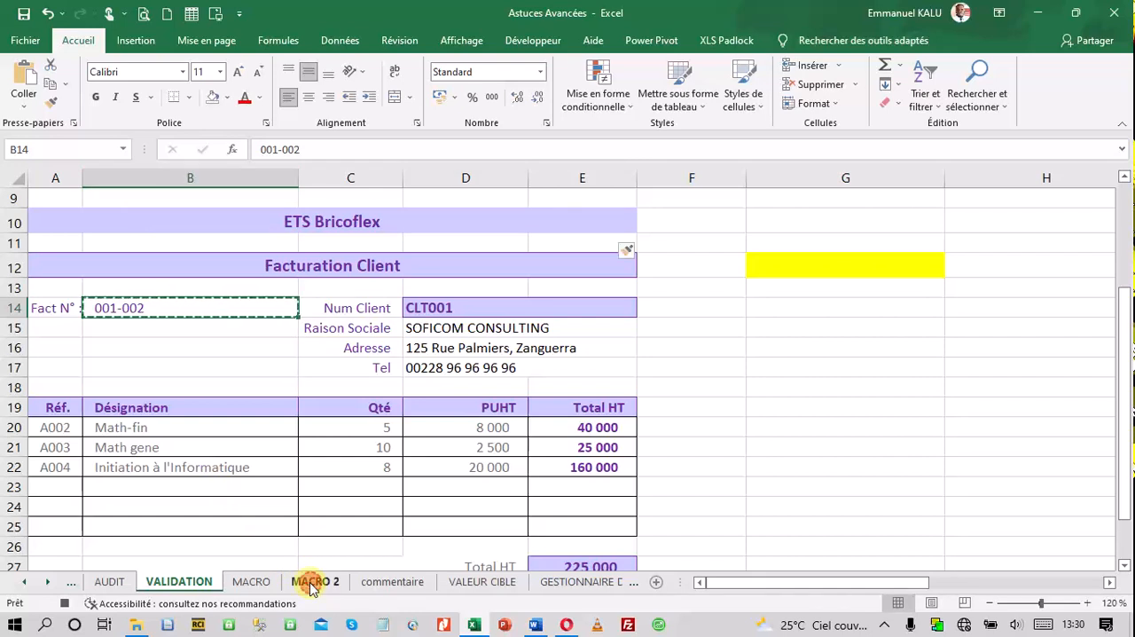
{"action": "left_click", "coordinate": [45, 233]}
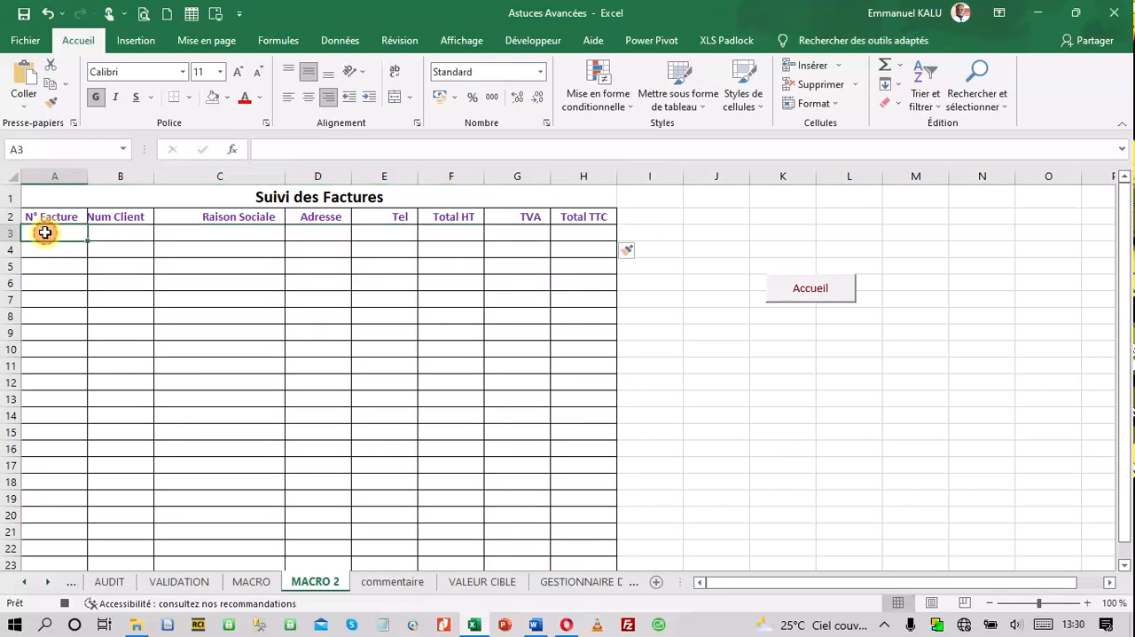
{"action": "right_click", "coordinate": [45, 232]}
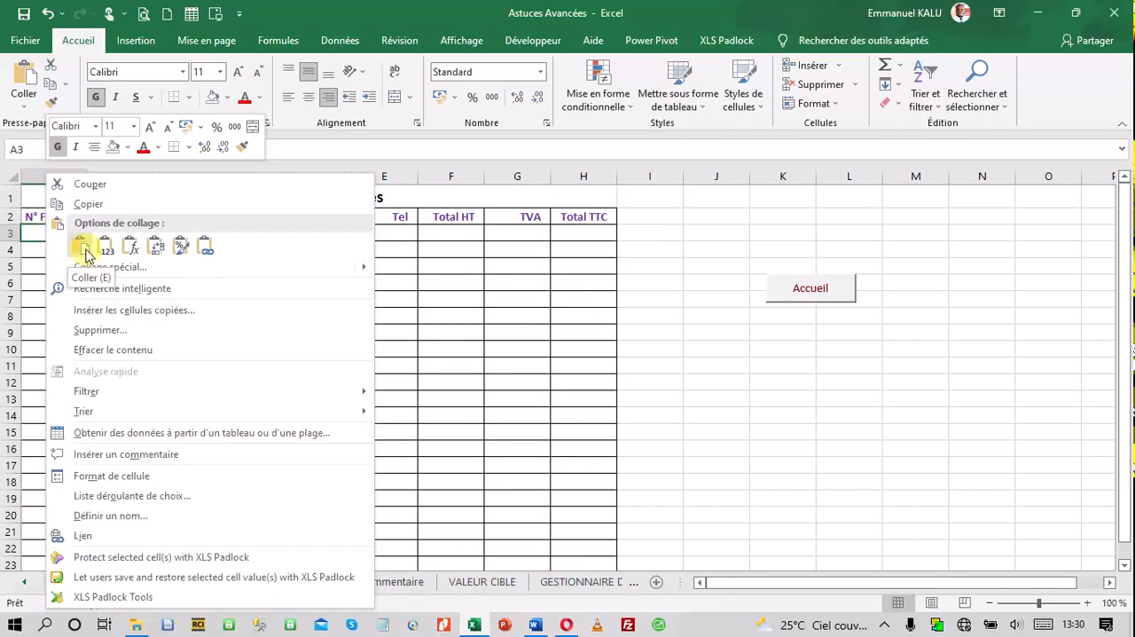
{"action": "left_click", "coordinate": [82, 249]}
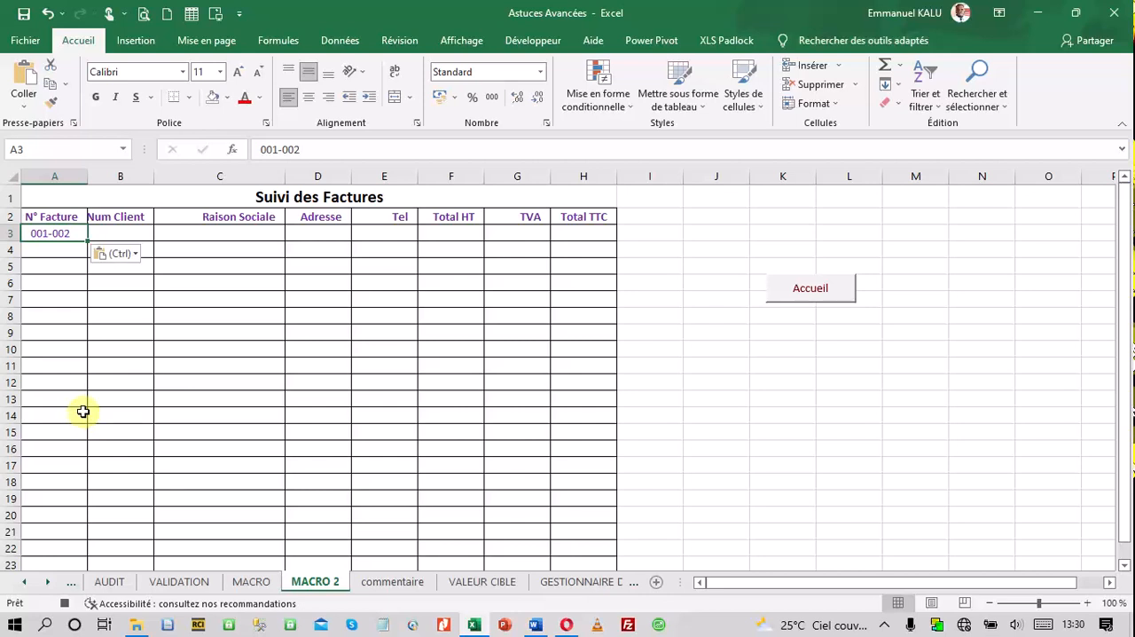
Copy the Num Client cell D14 of the VALIDATION invoice into cell B3 on MACRO 2 as values only
{"action": "left_click", "coordinate": [169, 588]}
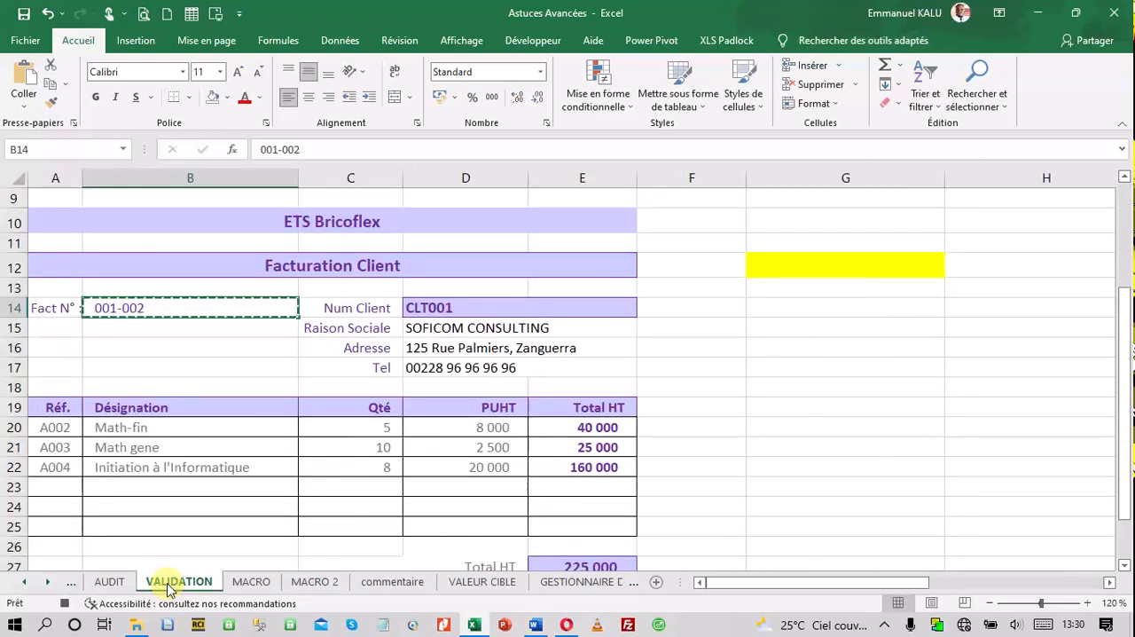
{"action": "left_click", "coordinate": [426, 308]}
{"action": "right_click", "coordinate": [431, 309]}
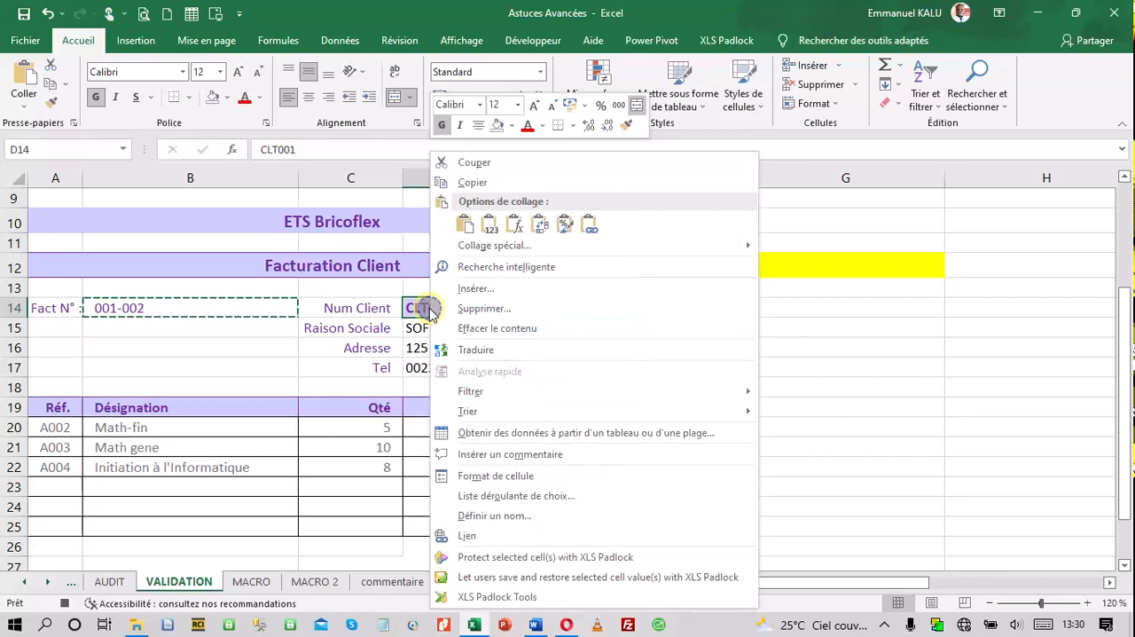
{"action": "left_click", "coordinate": [473, 182]}
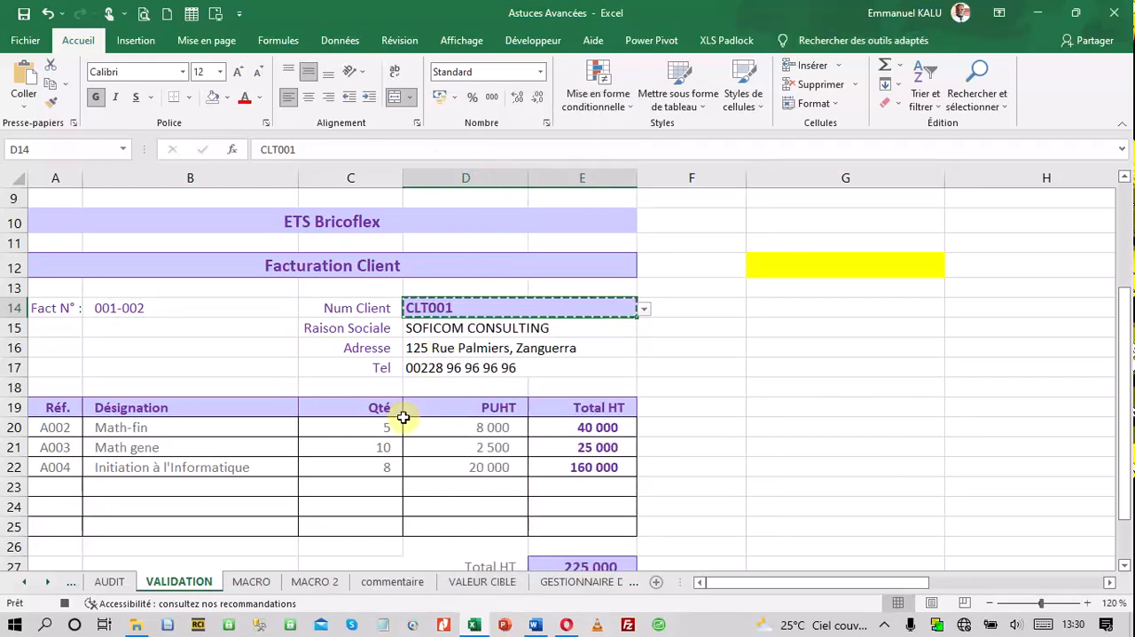
{"action": "left_click", "coordinate": [317, 583]}
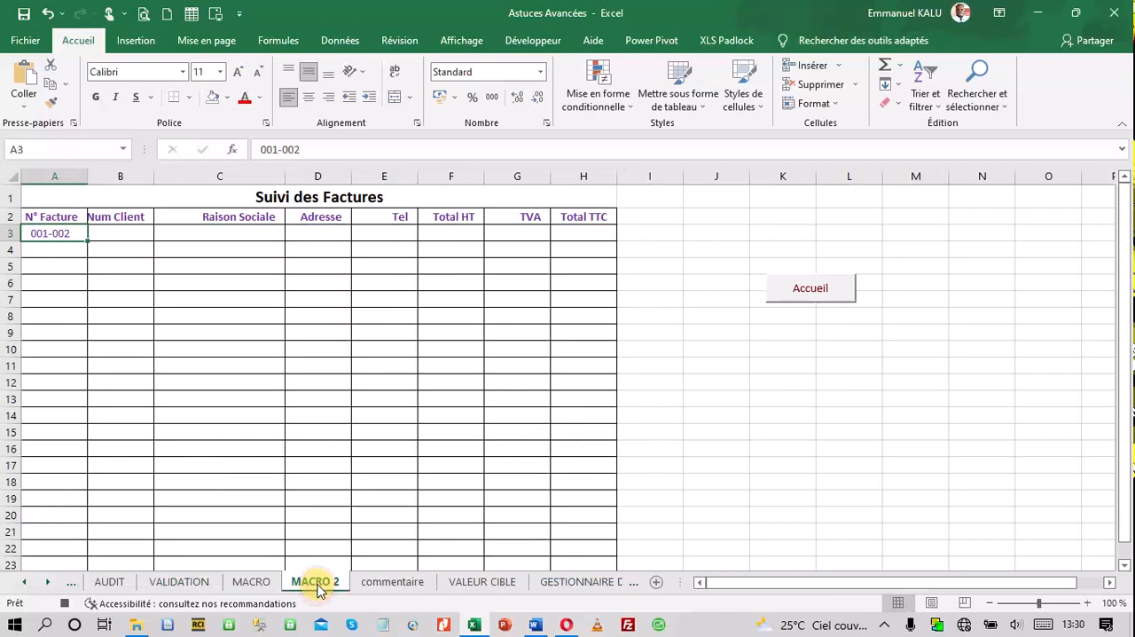
{"action": "left_click", "coordinate": [108, 233]}
{"action": "right_click", "coordinate": [107, 233]}
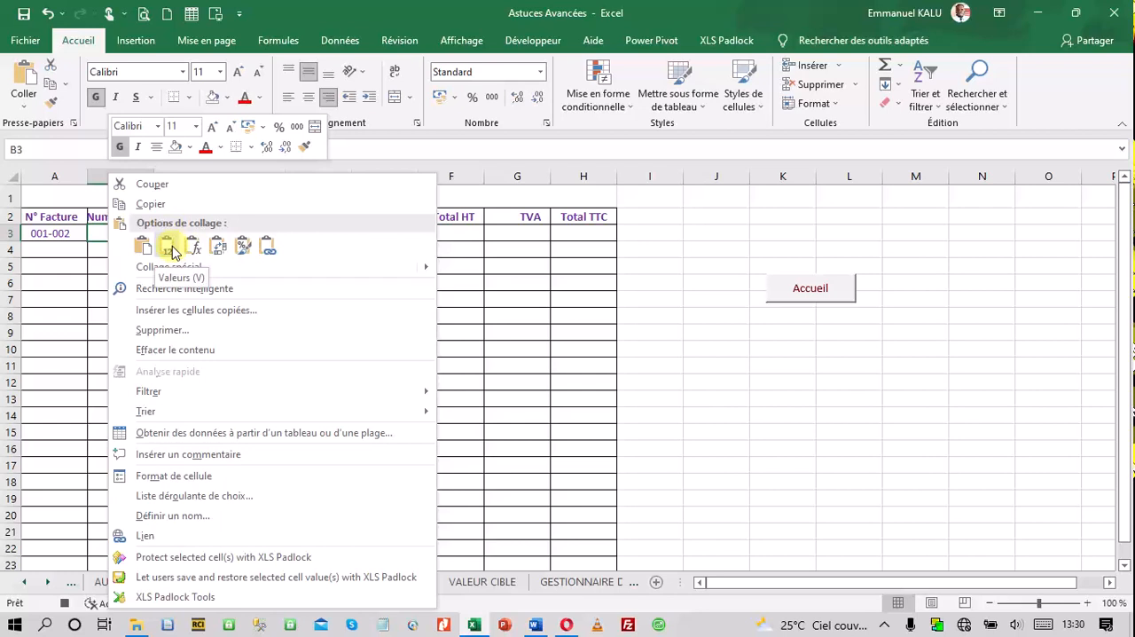
{"action": "left_click", "coordinate": [169, 248]}
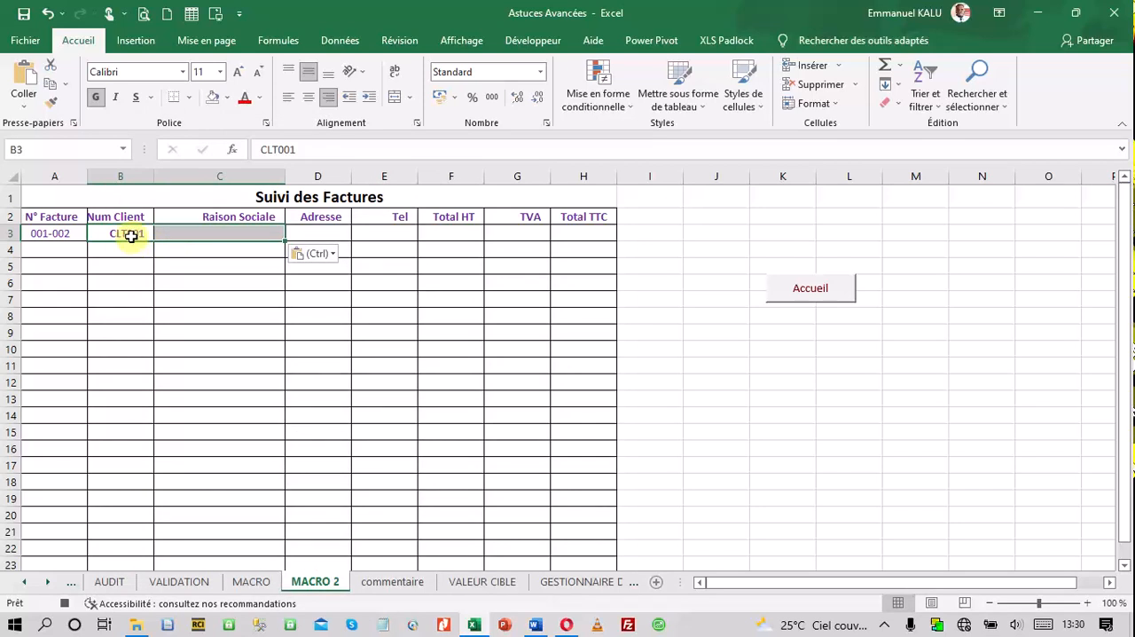
Copy the Raison Sociale cell D15 of the VALIDATION invoice into cell C3 on MACRO 2 as values only
{"action": "left_click", "coordinate": [183, 233]}
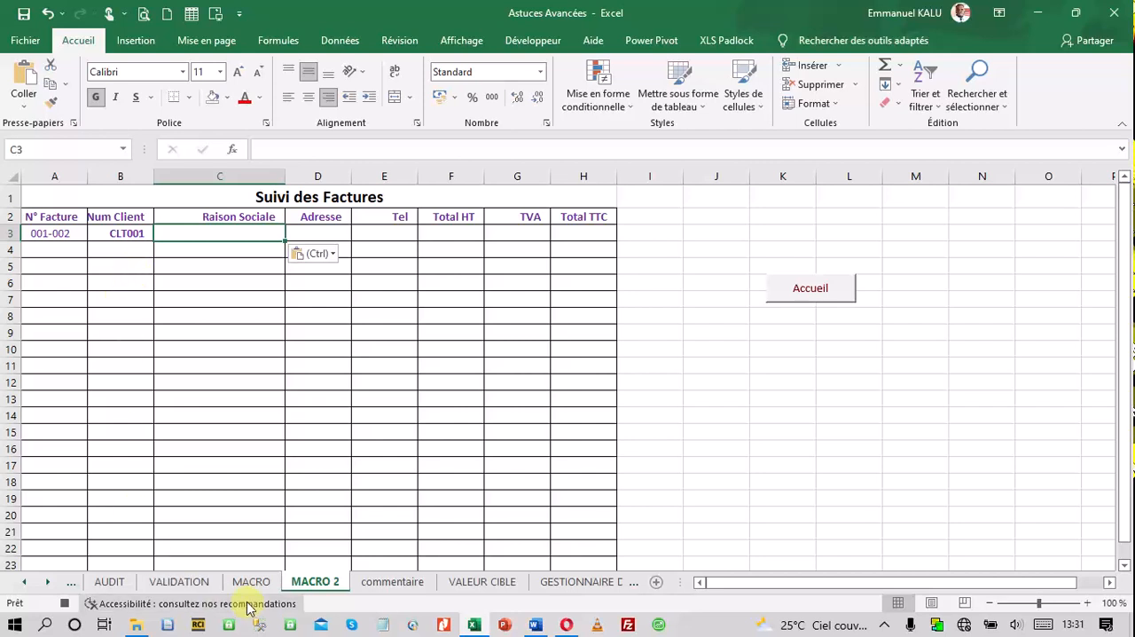
{"action": "left_click", "coordinate": [164, 585]}
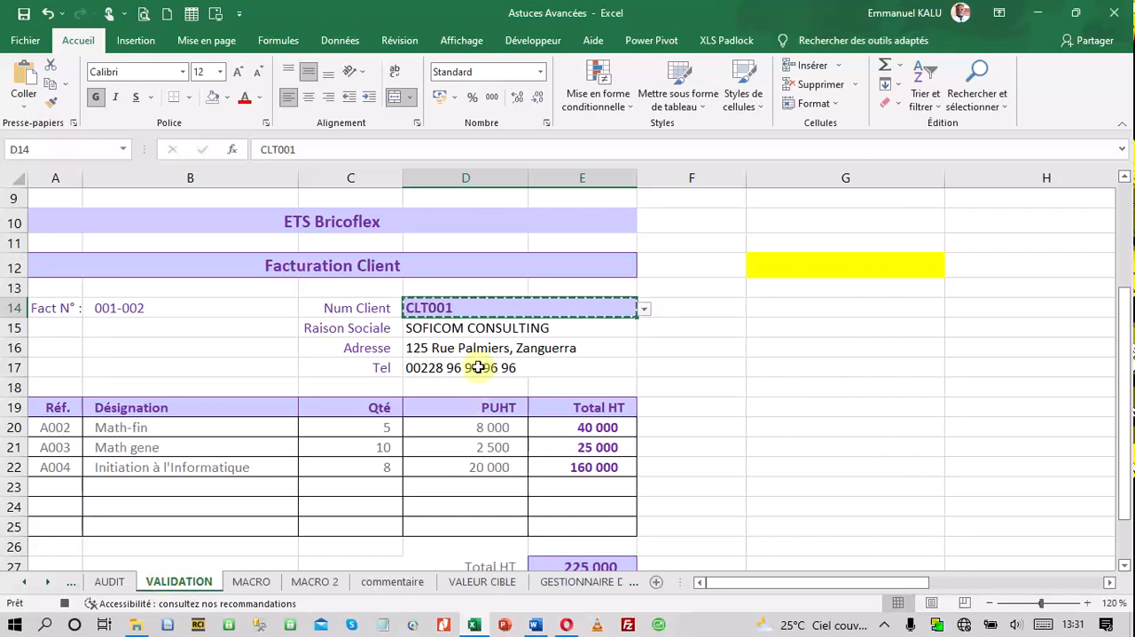
{"action": "left_click", "coordinate": [464, 328]}
{"action": "right_click", "coordinate": [464, 329]}
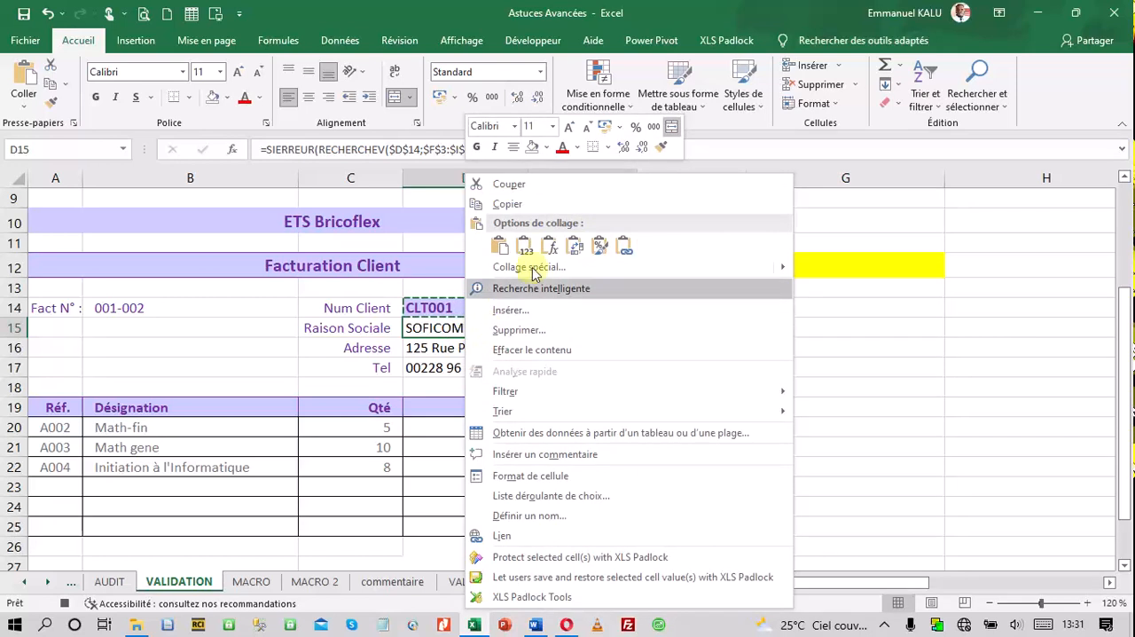
{"action": "left_click", "coordinate": [538, 206]}
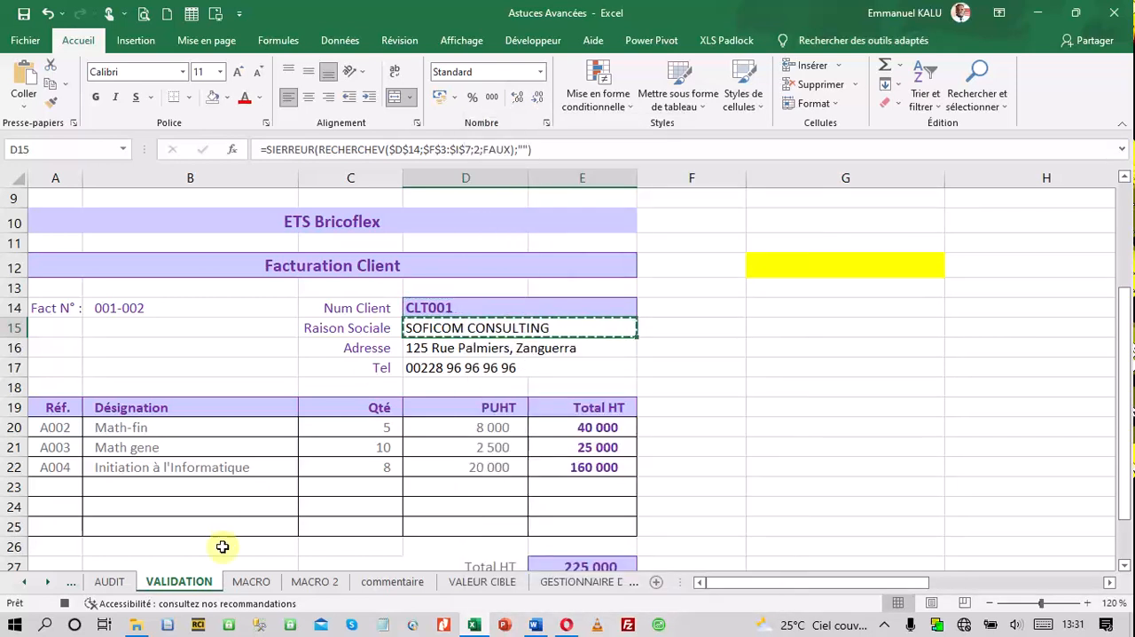
{"action": "left_click", "coordinate": [312, 582]}
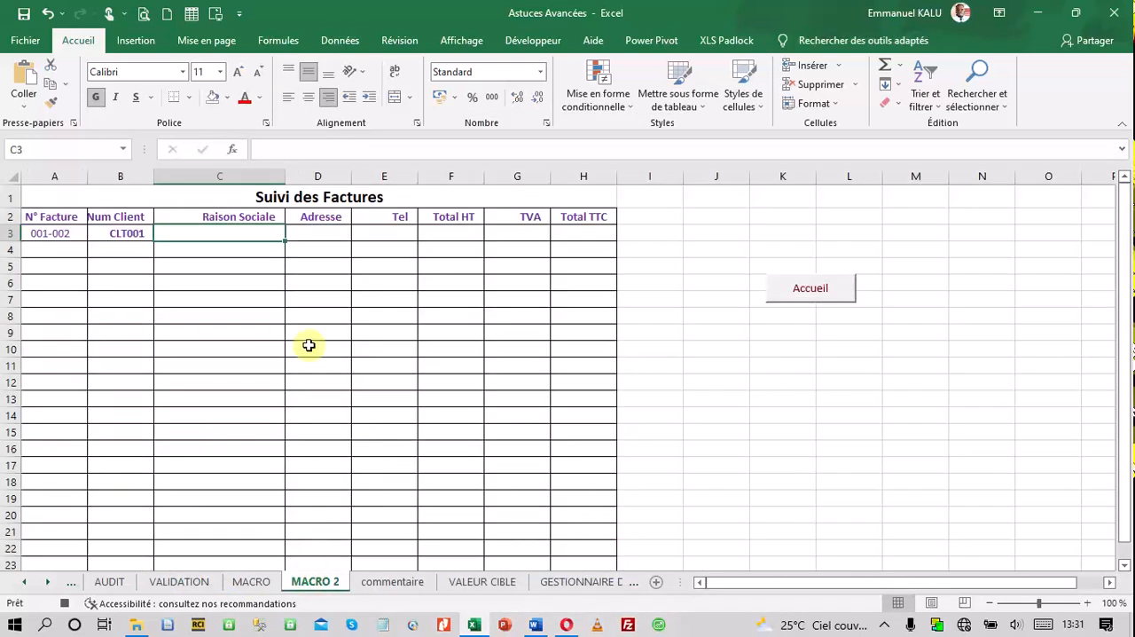
{"action": "right_click", "coordinate": [229, 233]}
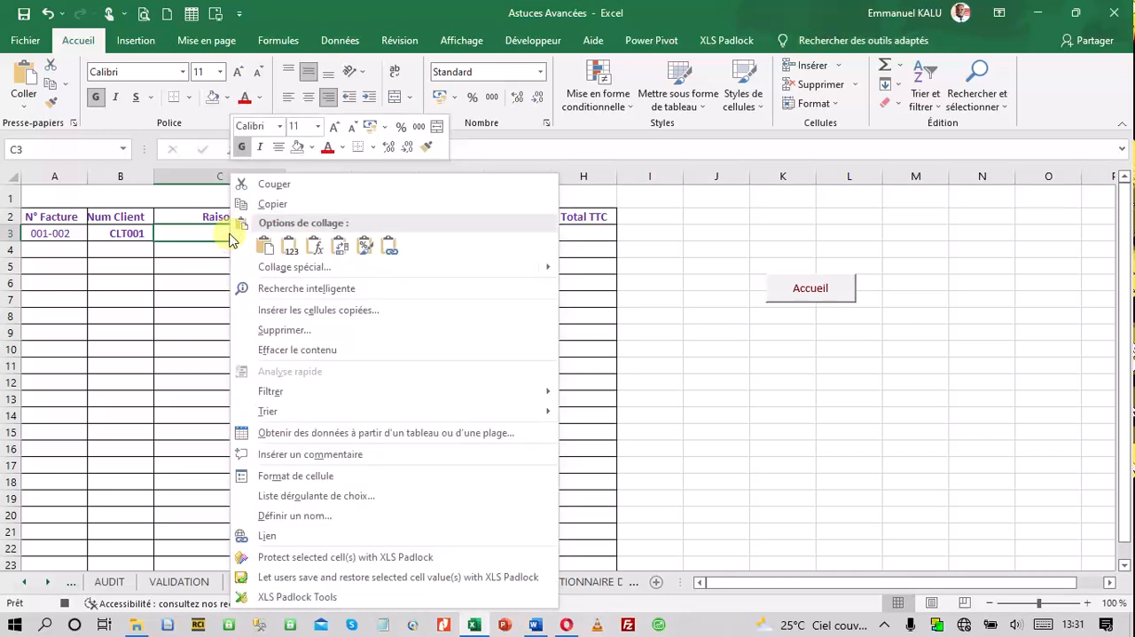
{"action": "left_click", "coordinate": [290, 247]}
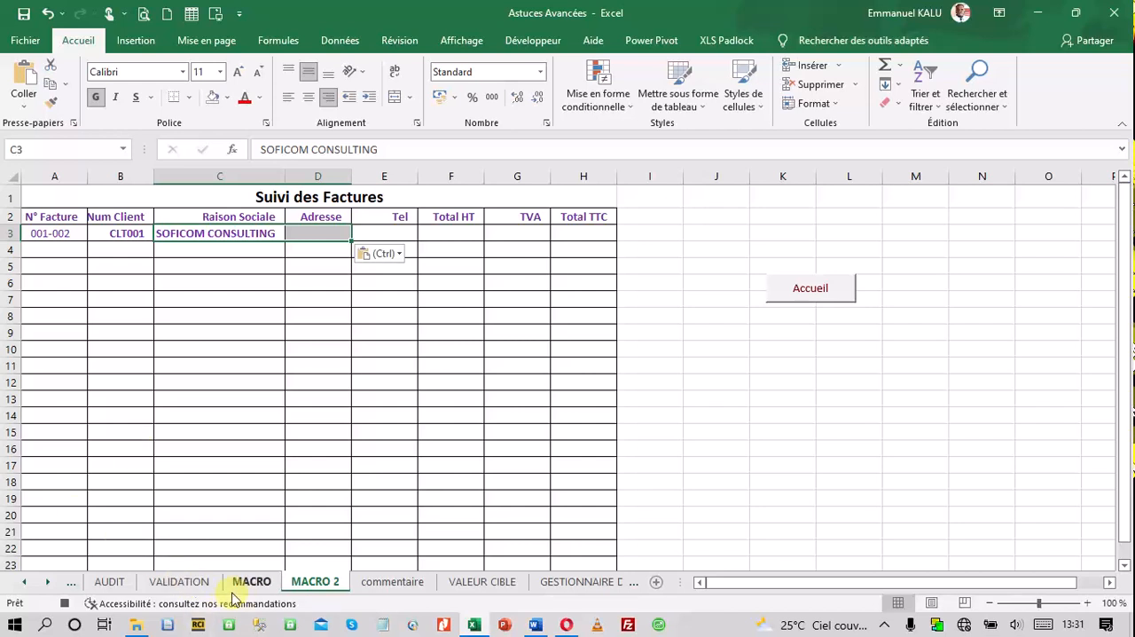
Copy the Adresse cell D16 of the VALIDATION invoice into cell D3 on MACRO 2 as values only
{"action": "left_click", "coordinate": [181, 582]}
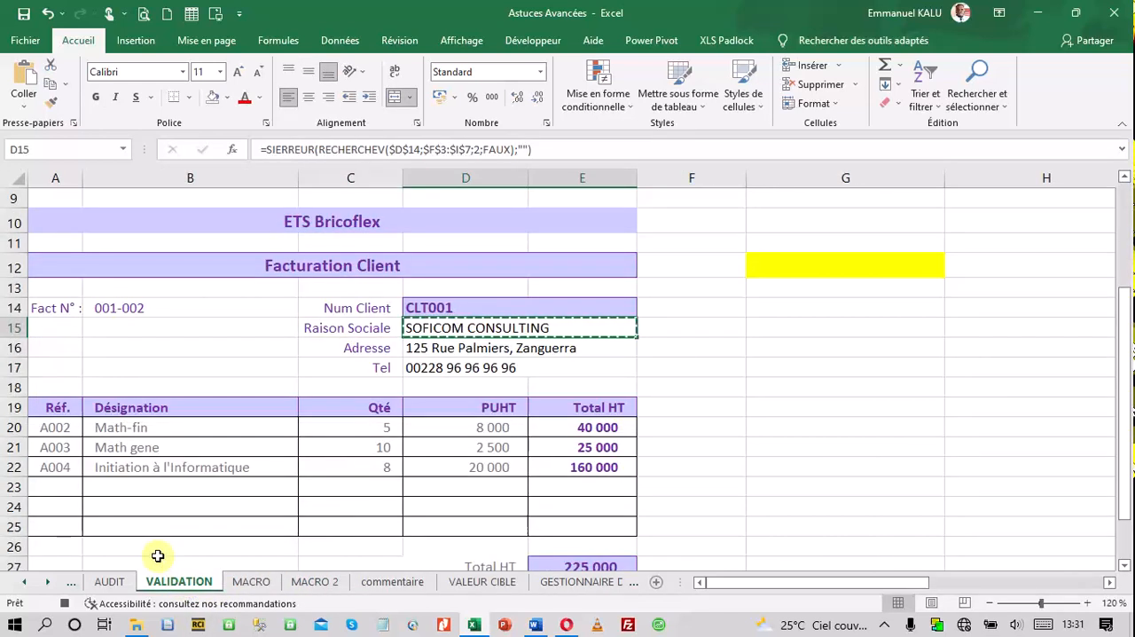
{"action": "left_click", "coordinate": [421, 347]}
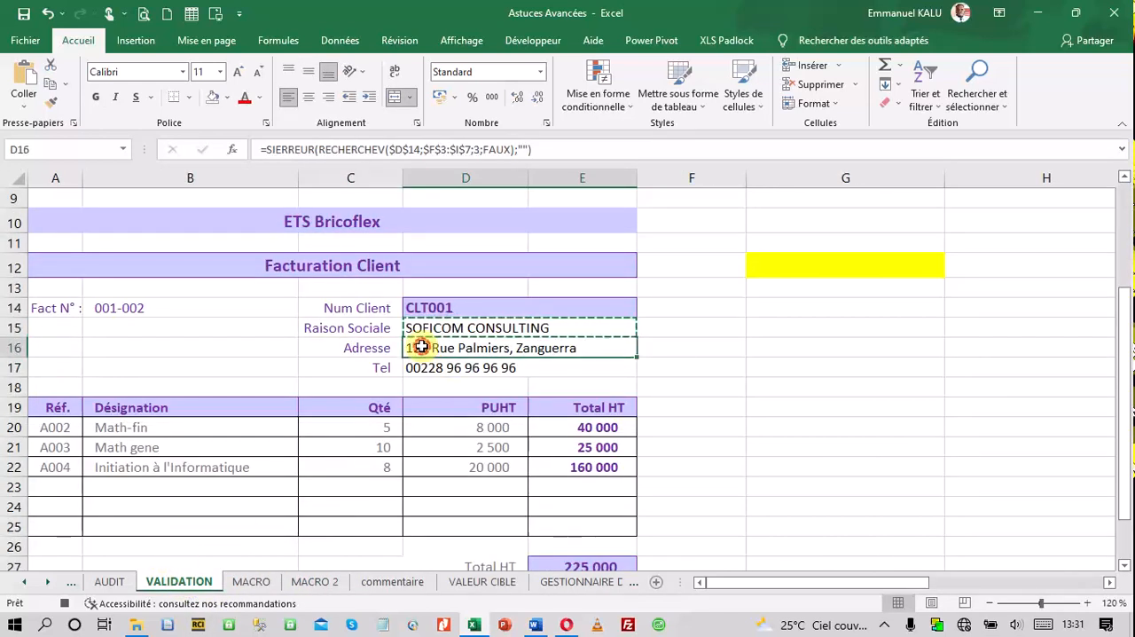
{"action": "right_click", "coordinate": [421, 347]}
{"action": "left_click", "coordinate": [482, 244]}
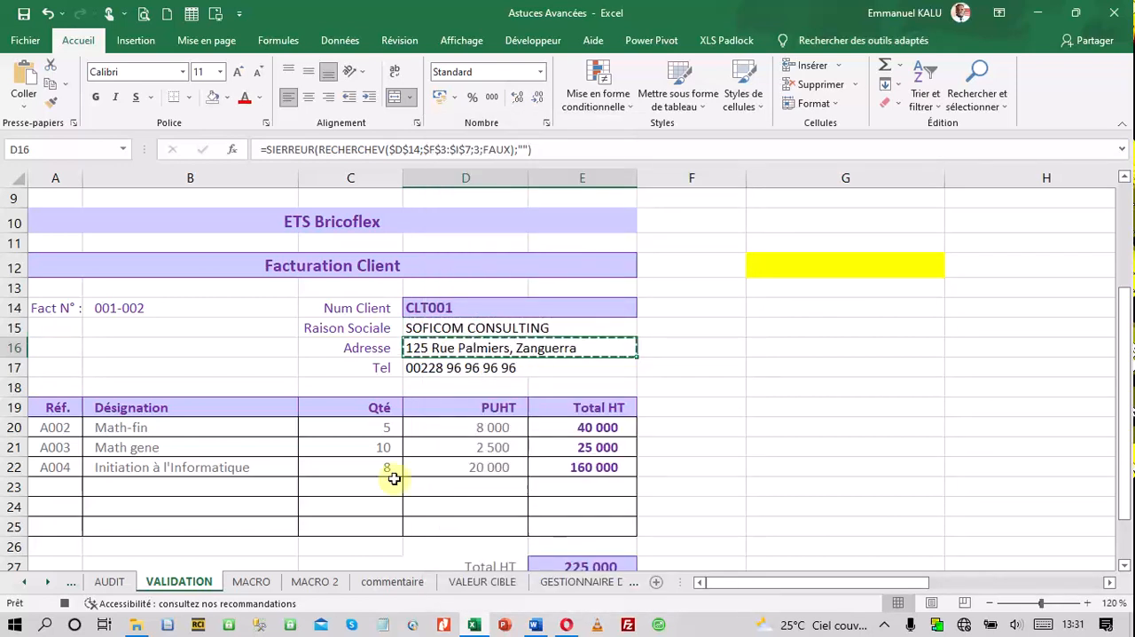
{"action": "left_click", "coordinate": [321, 581]}
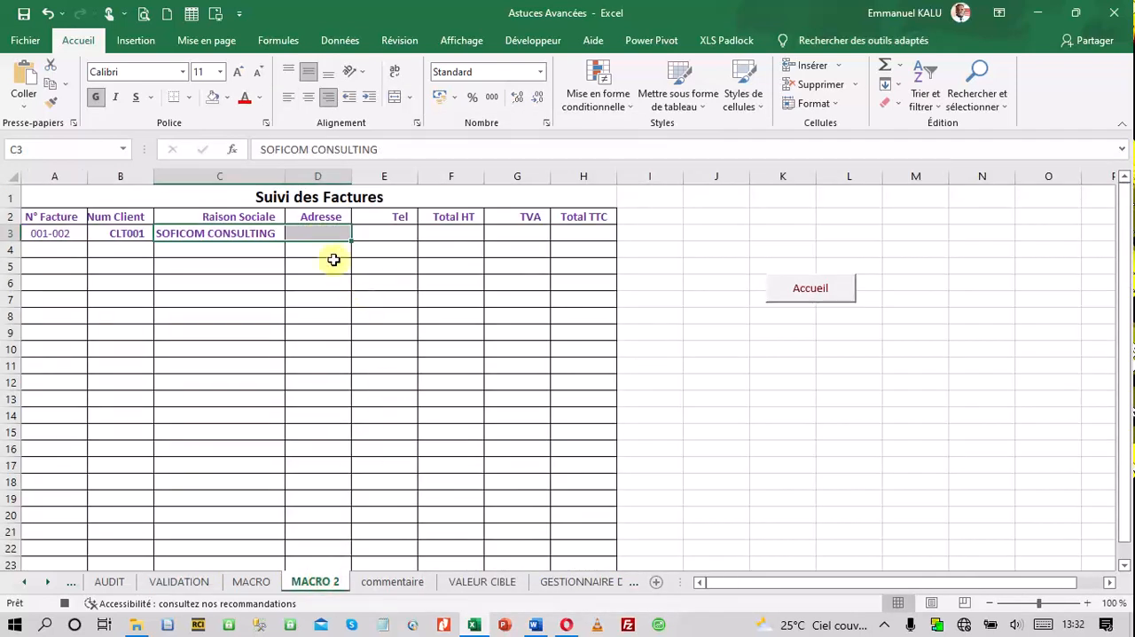
{"action": "left_click", "coordinate": [317, 233]}
{"action": "right_click", "coordinate": [316, 232]}
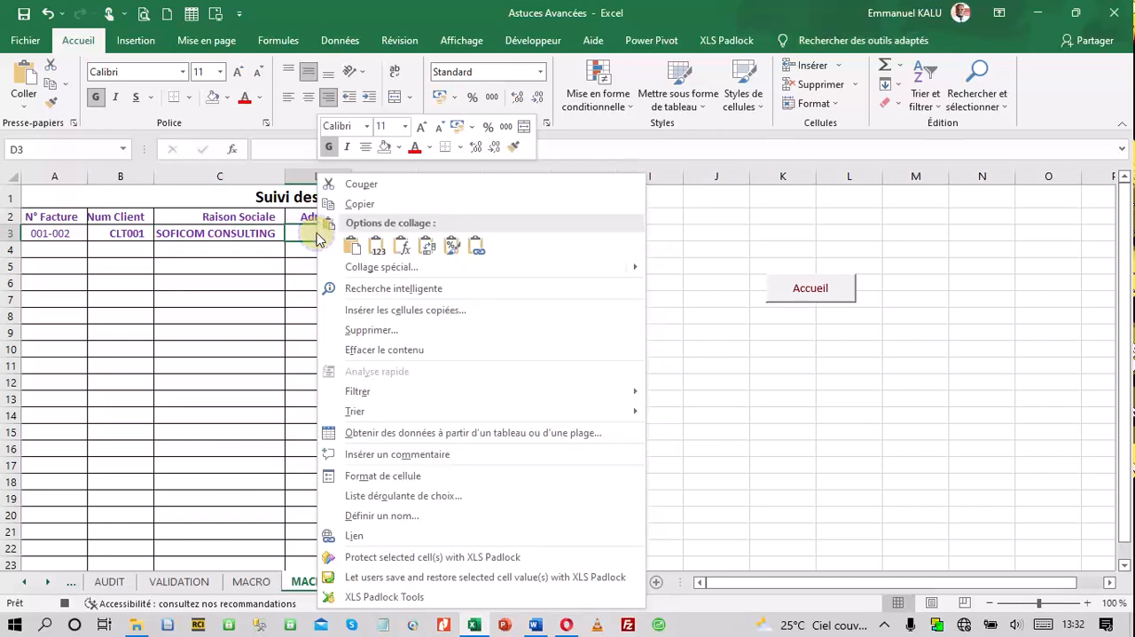
{"action": "left_click", "coordinate": [376, 250]}
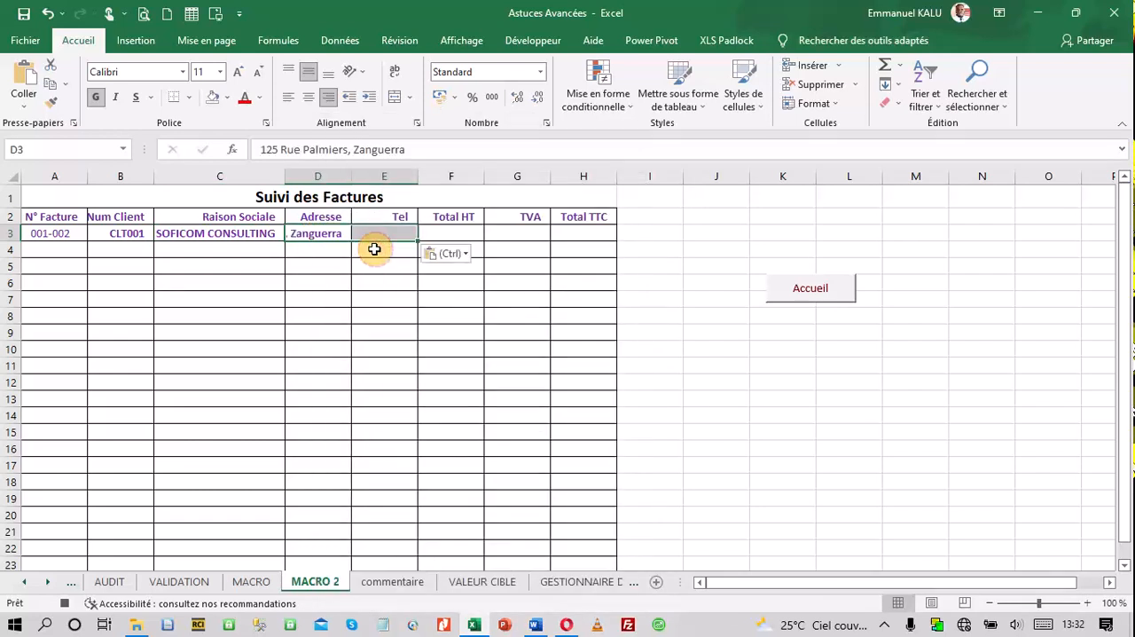
Copy the Tel cell D17 of the VALIDATION invoice into cell E3 on MACRO 2 as values only
{"action": "left_click", "coordinate": [191, 588]}
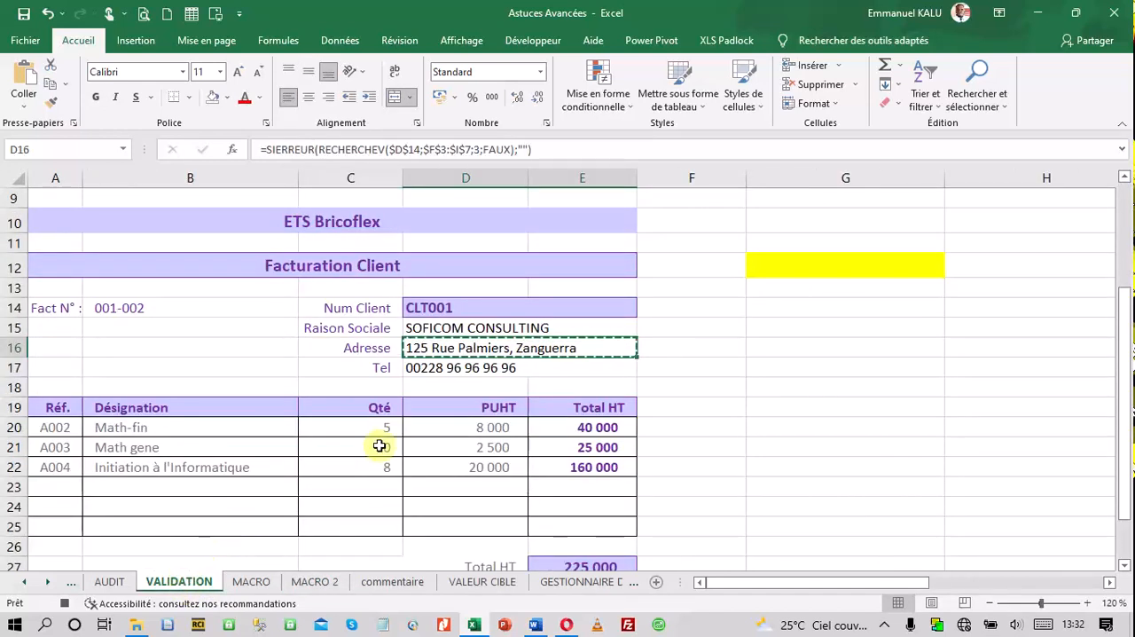
{"action": "right_click", "coordinate": [436, 373]}
{"action": "left_click", "coordinate": [503, 207]}
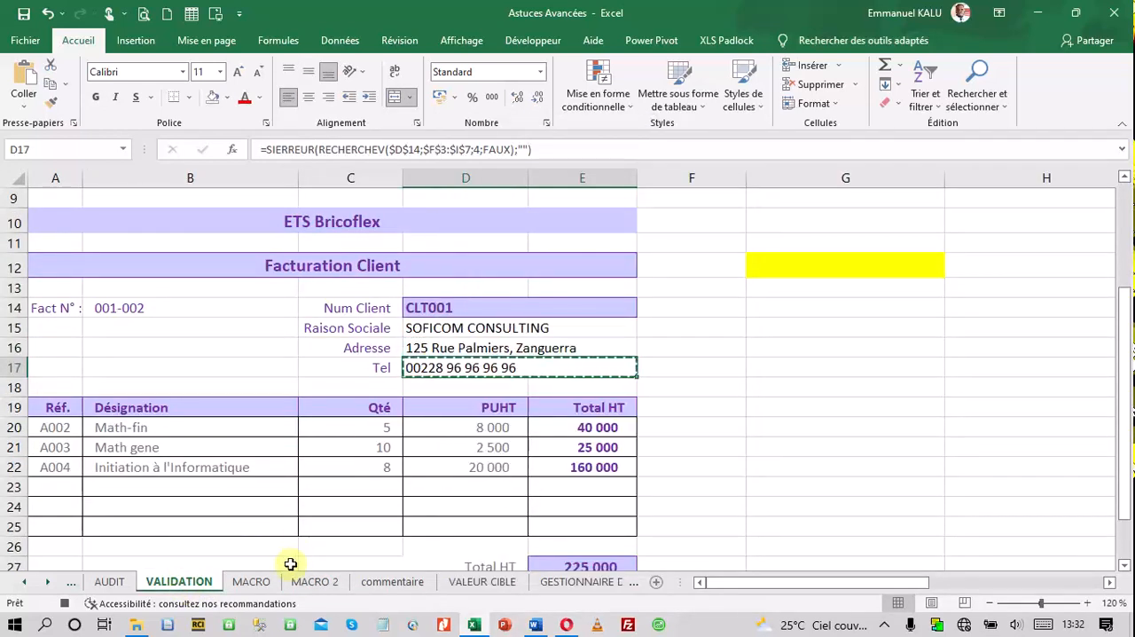
{"action": "left_click", "coordinate": [319, 583]}
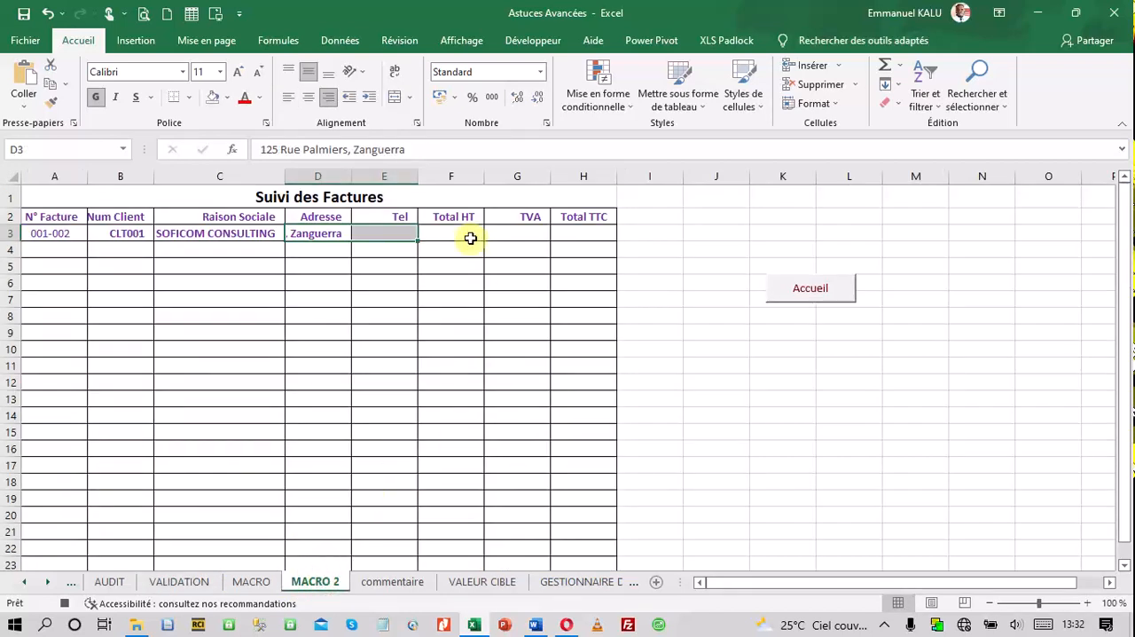
{"action": "left_click", "coordinate": [398, 231]}
{"action": "right_click", "coordinate": [399, 231]}
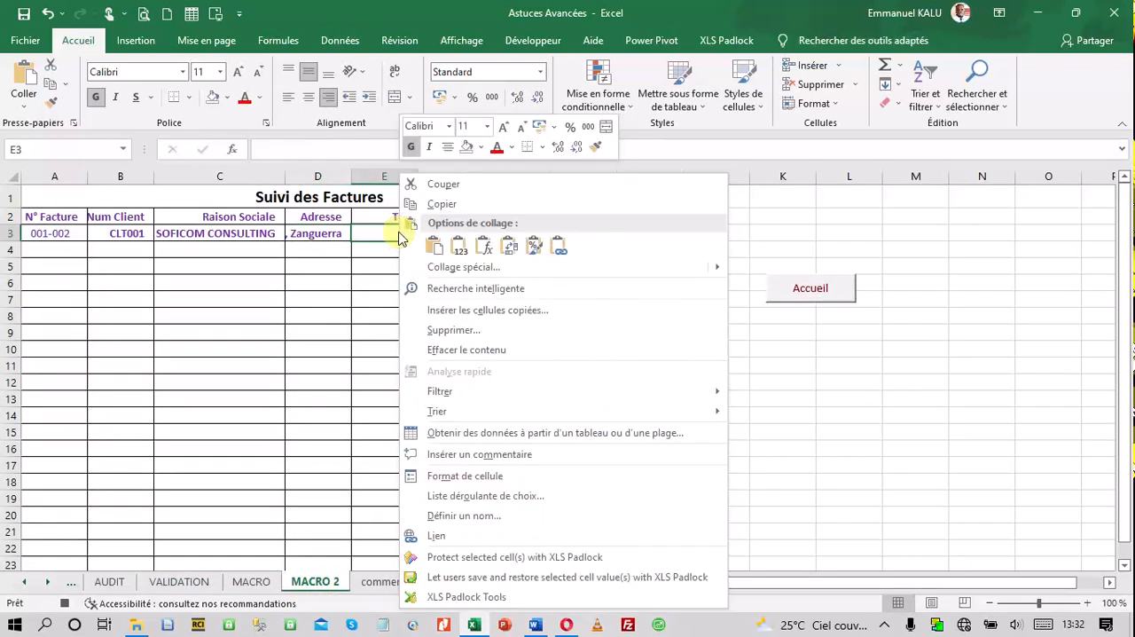
{"action": "left_click", "coordinate": [457, 249]}
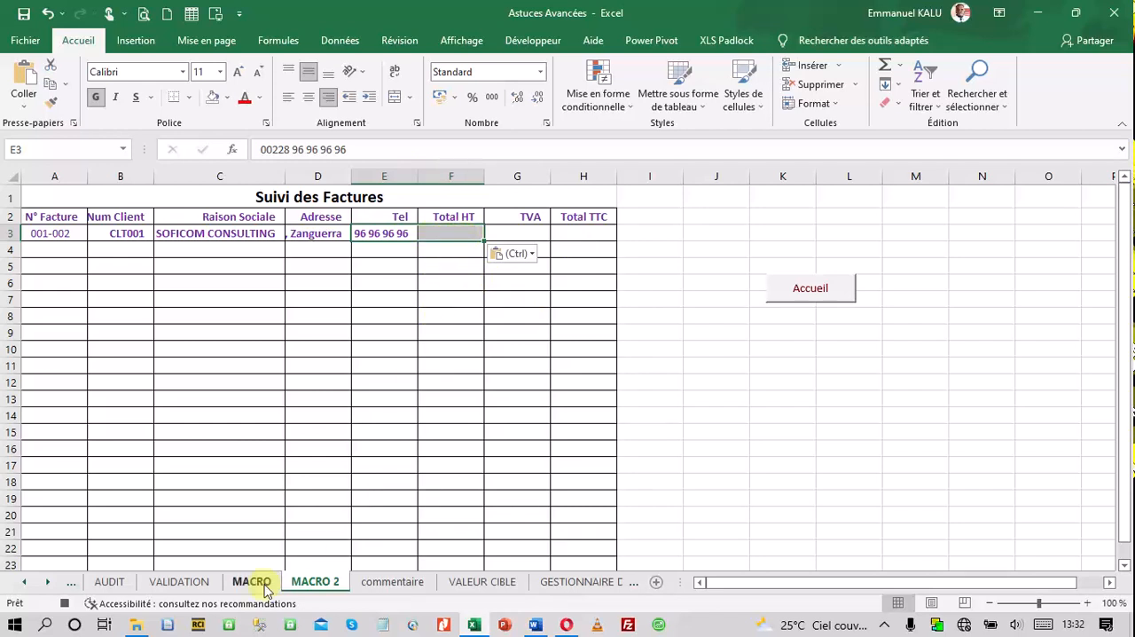
Copy the Total HT cell E27 of the VALIDATION invoice into cell F3 on MACRO 2 as values only
{"action": "left_click", "coordinate": [173, 582]}
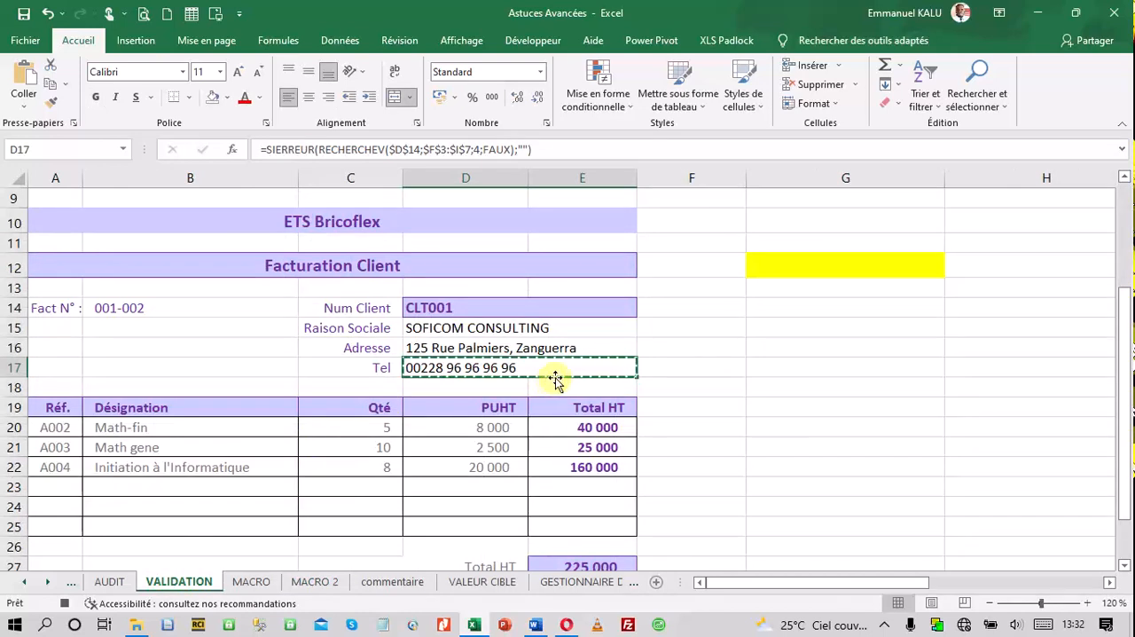
{"action": "scroll", "coordinate": [555, 377], "scroll_direction": "down", "scroll_amount": 3}
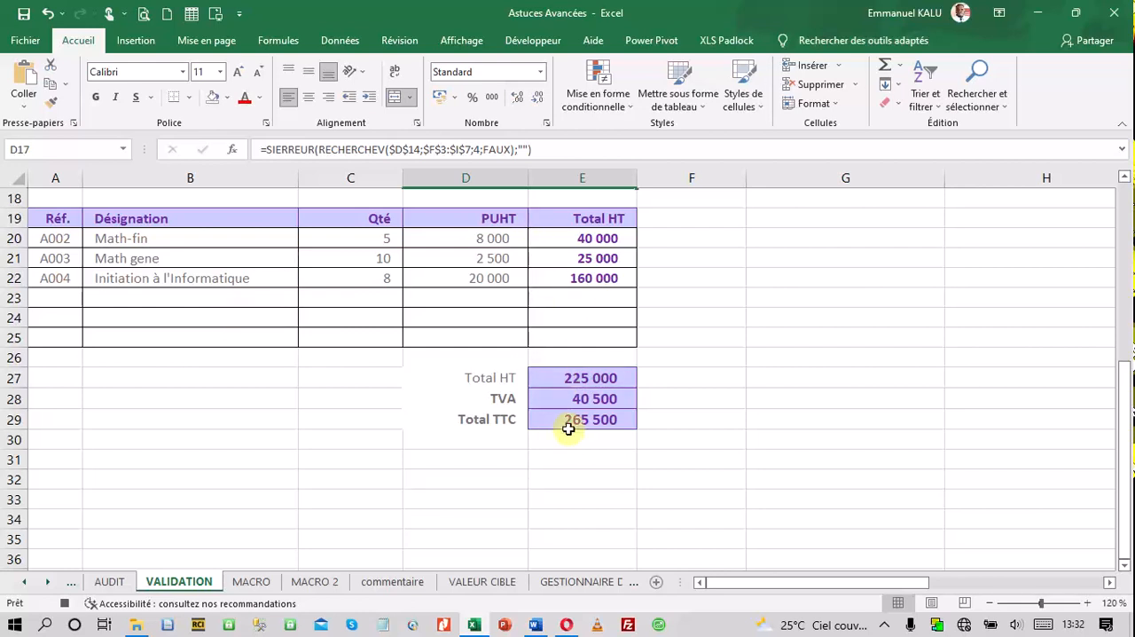
{"action": "left_click", "coordinate": [577, 378]}
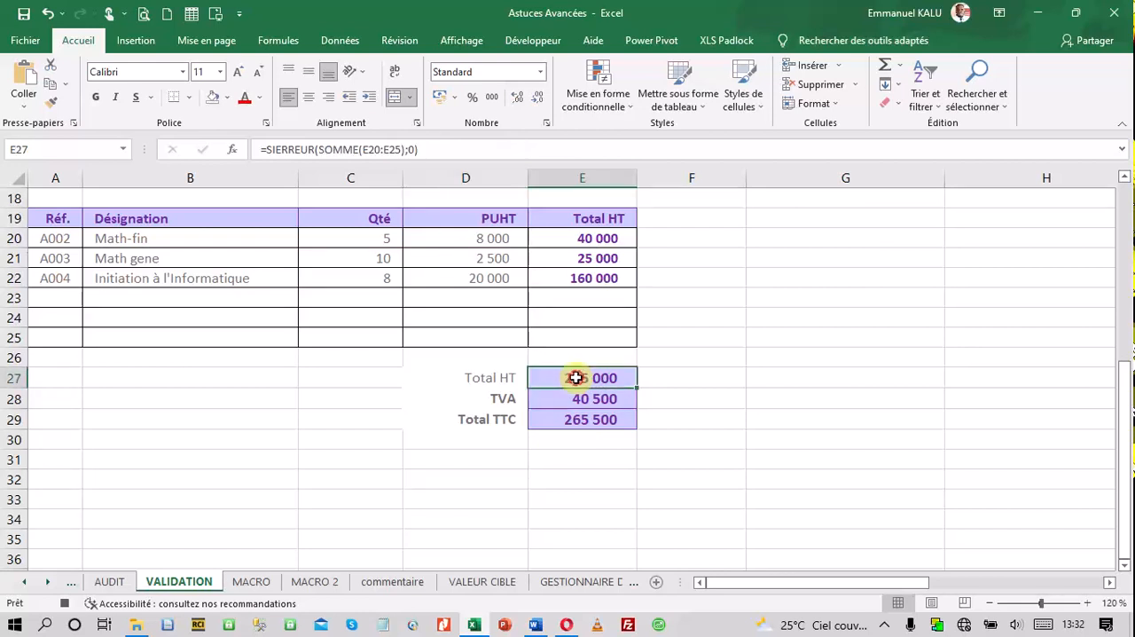
{"action": "right_click", "coordinate": [577, 378]}
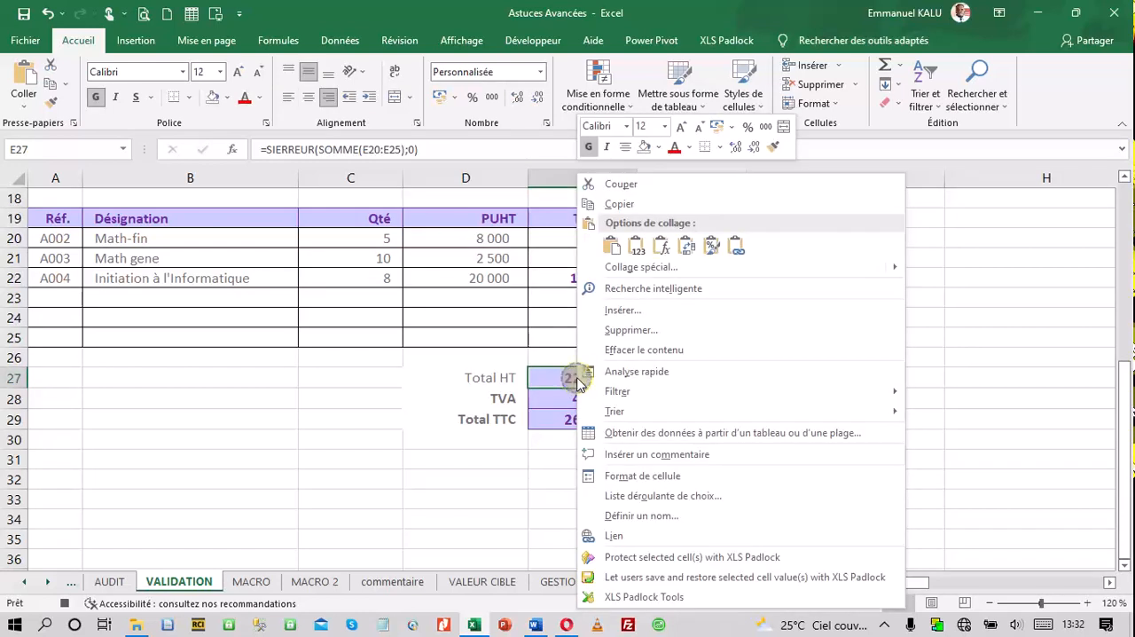
{"action": "left_click", "coordinate": [646, 204]}
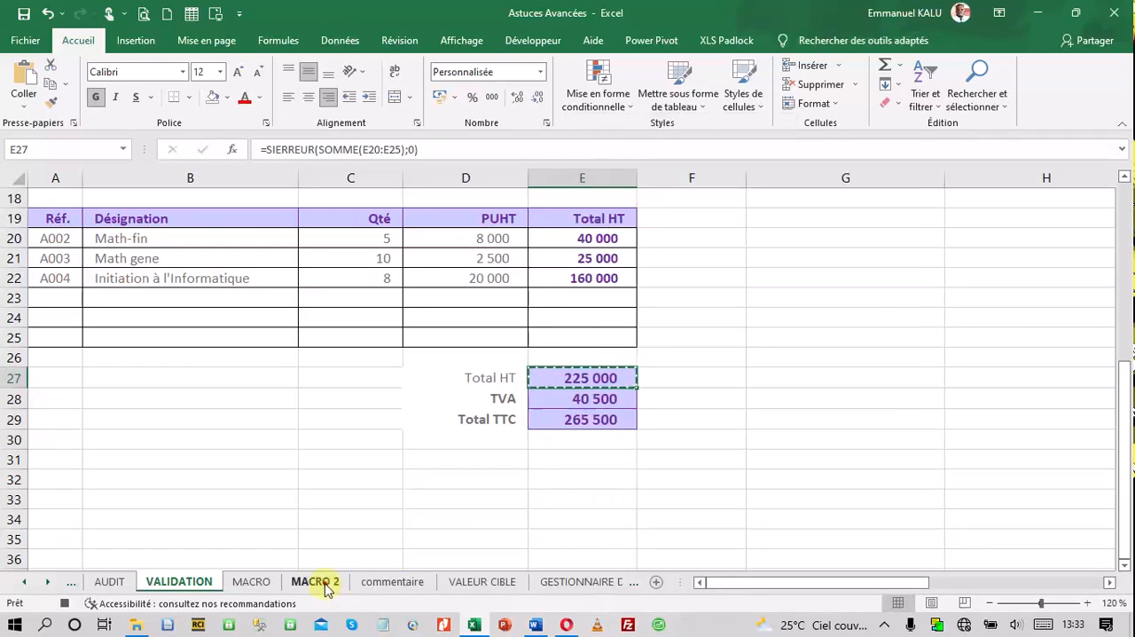
{"action": "left_click", "coordinate": [323, 585]}
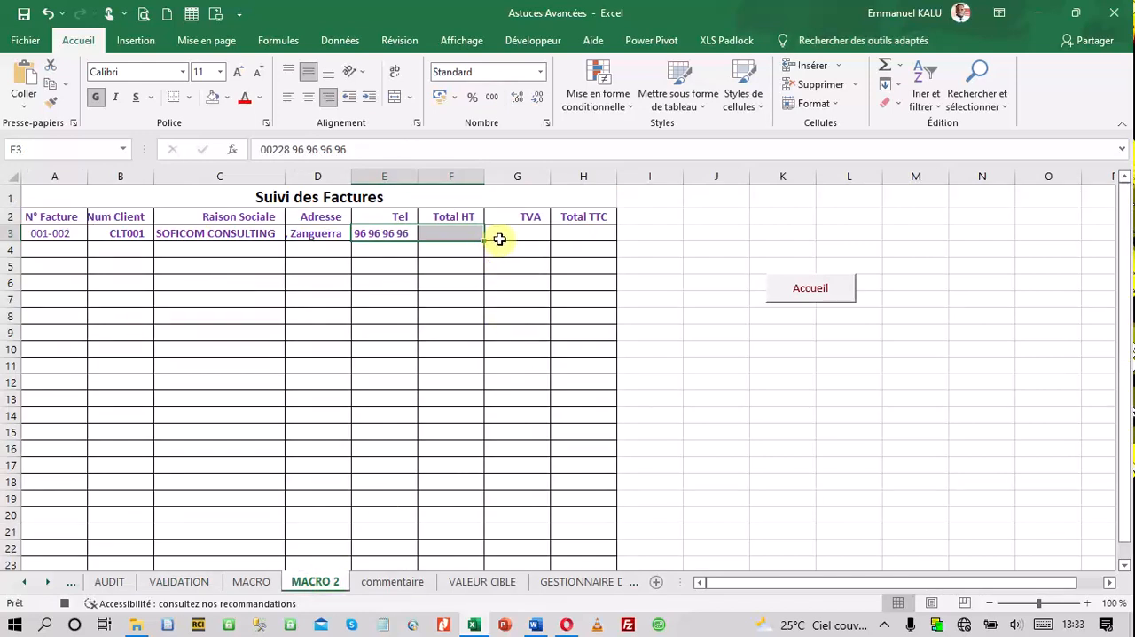
{"action": "right_click", "coordinate": [457, 230]}
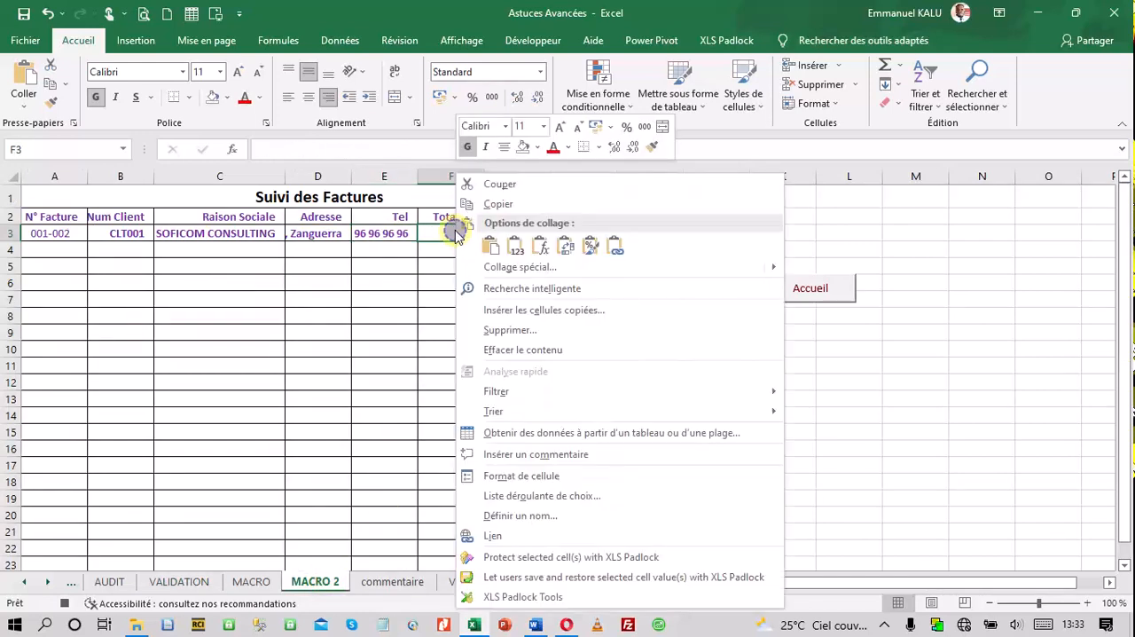
{"action": "left_click", "coordinate": [515, 247]}
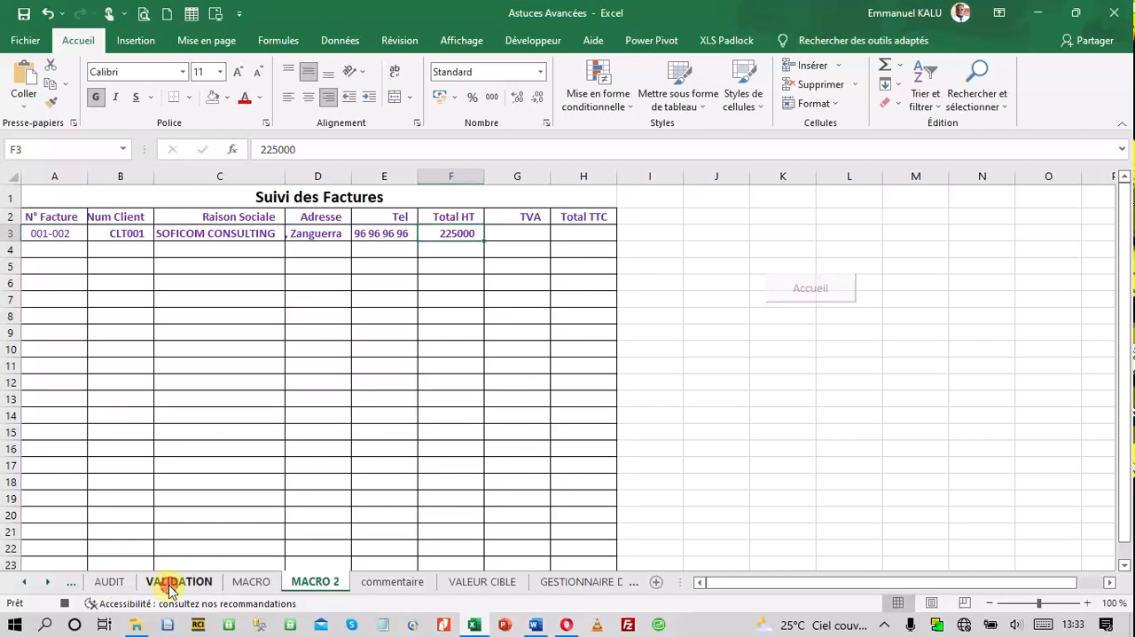
Copy the TVA cell E28 of the VALIDATION invoice into cell G3 on MACRO 2 as values only
{"action": "left_click", "coordinate": [173, 581]}
{"action": "right_click", "coordinate": [560, 405]}
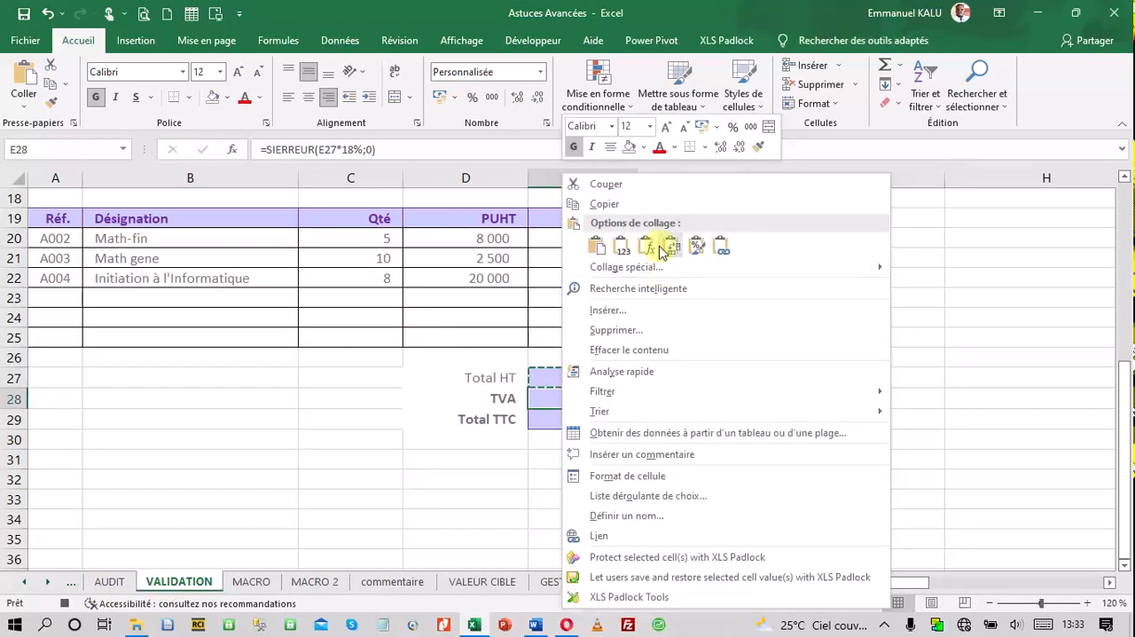
{"action": "left_click", "coordinate": [605, 207]}
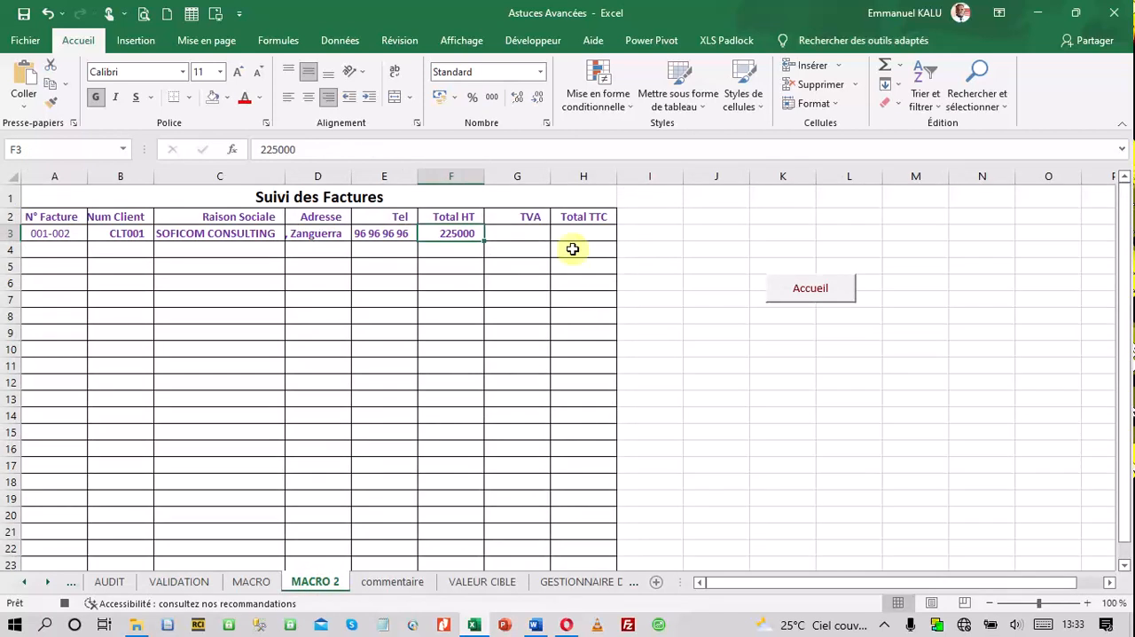
{"action": "left_click", "coordinate": [524, 235]}
{"action": "right_click", "coordinate": [526, 236]}
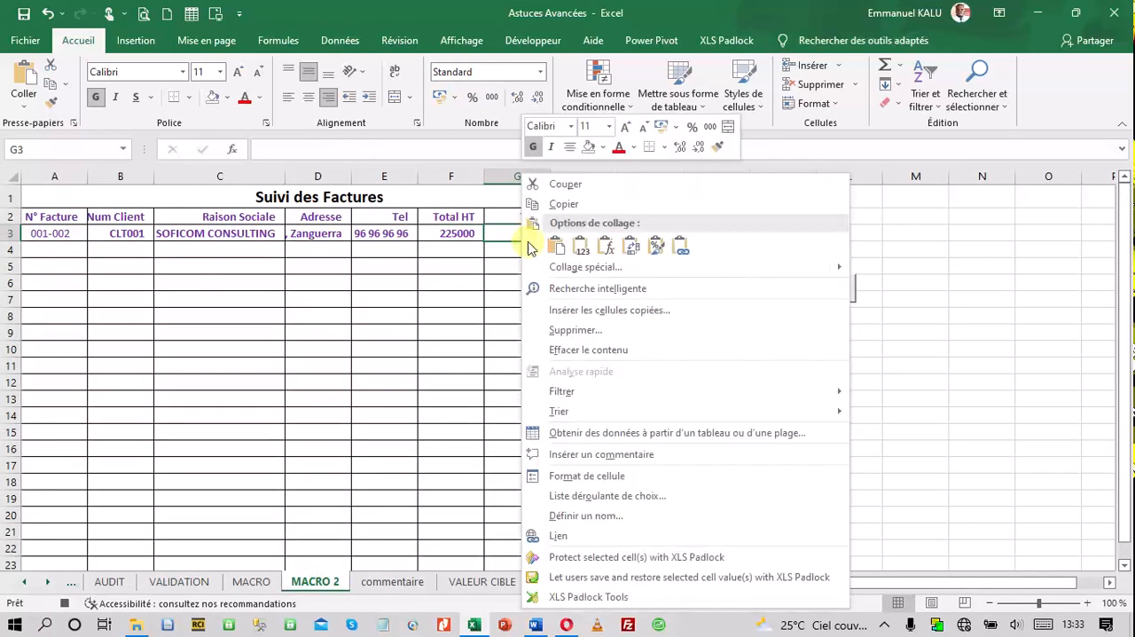
{"action": "left_click", "coordinate": [581, 246]}
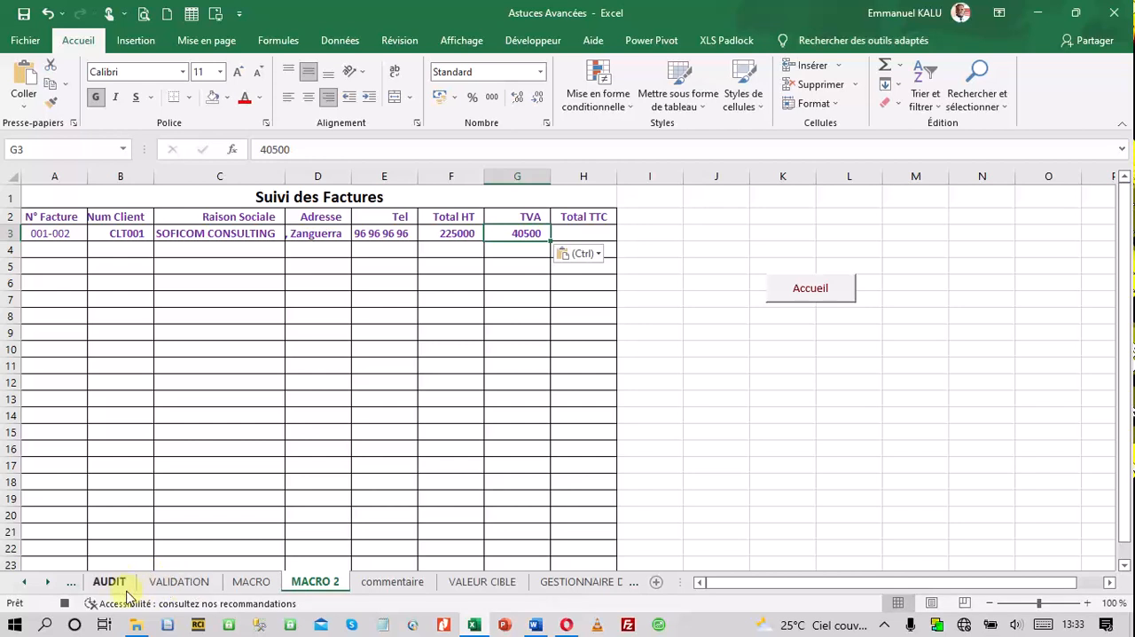
Copy the Total TTC cell E29 of the VALIDATION invoice into cell H3 on MACRO 2 as values only
{"action": "left_click", "coordinate": [178, 581]}
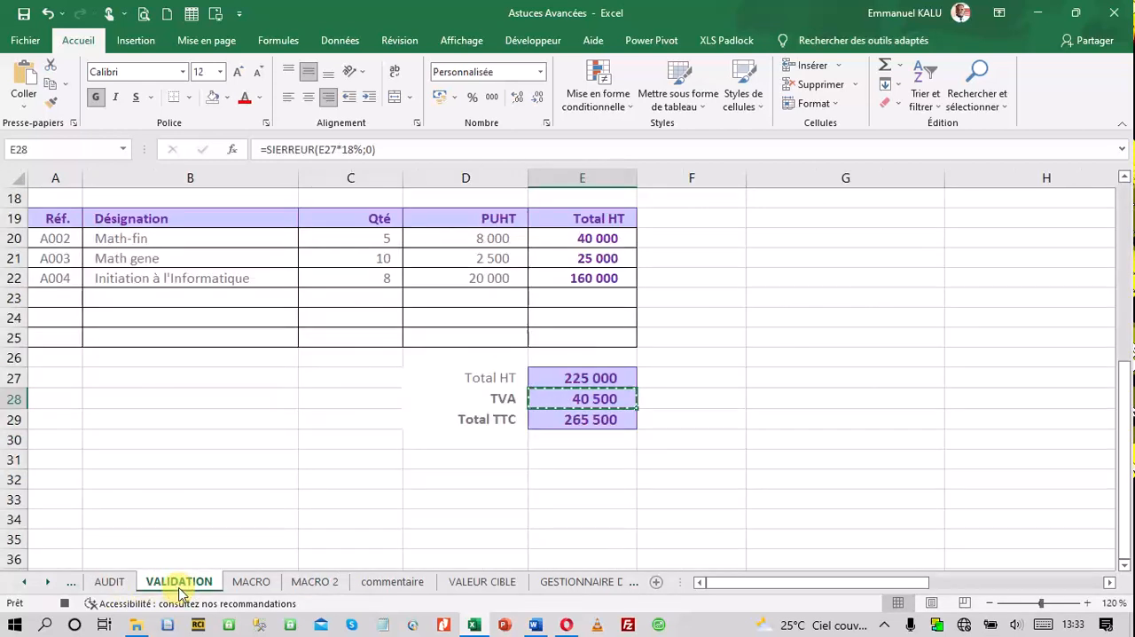
{"action": "left_click", "coordinate": [561, 420]}
{"action": "right_click", "coordinate": [562, 419]}
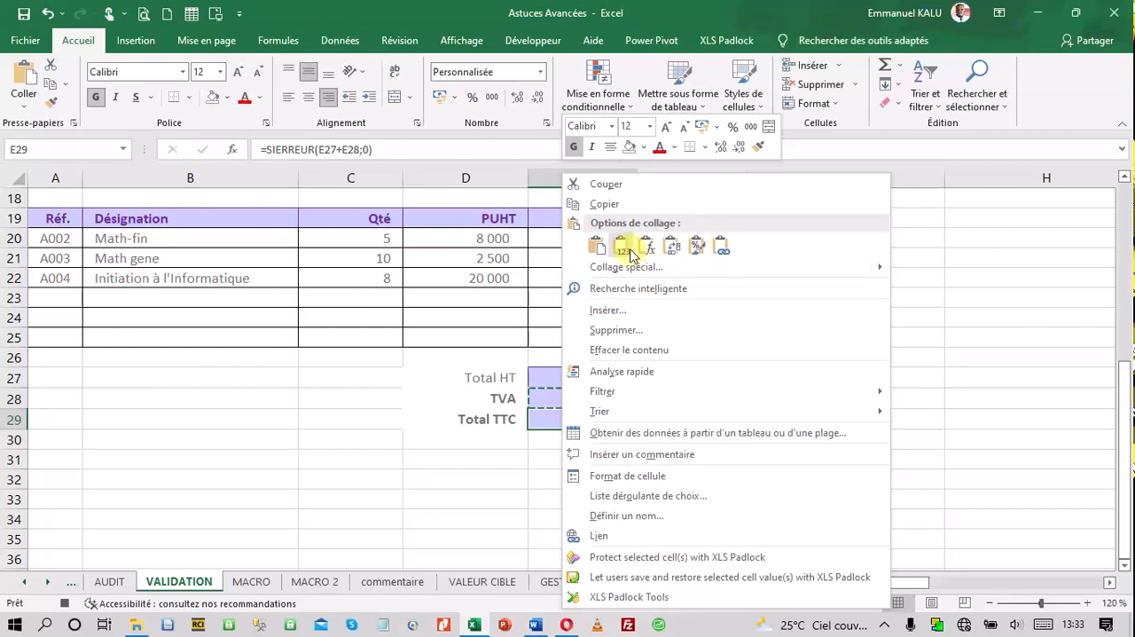
{"action": "left_click", "coordinate": [608, 206]}
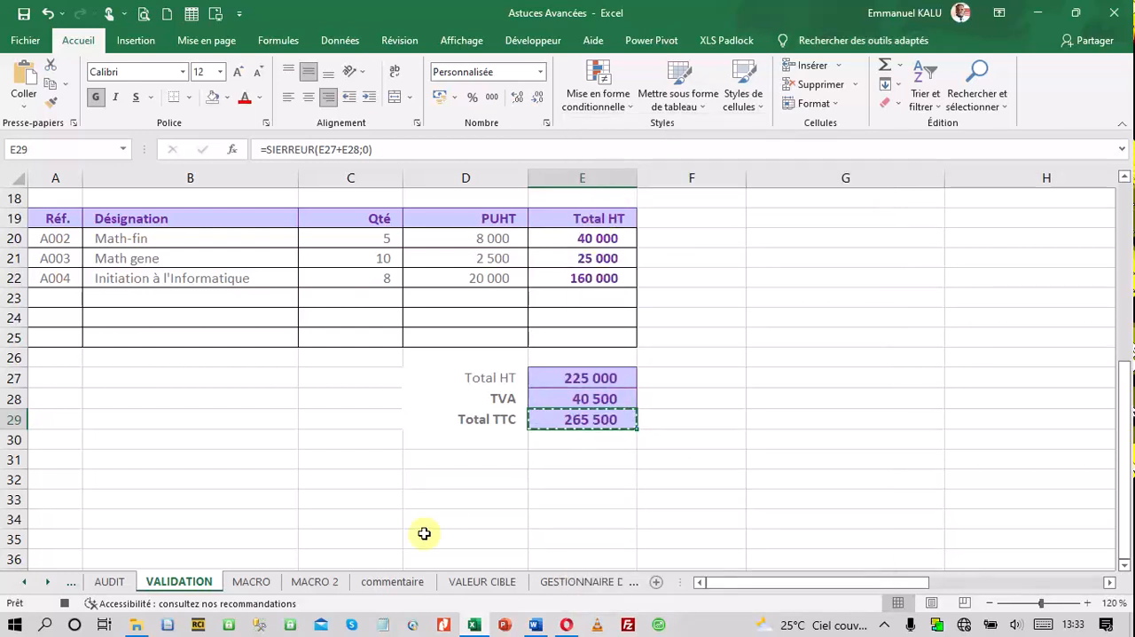
{"action": "left_click", "coordinate": [315, 581]}
{"action": "right_click", "coordinate": [588, 236]}
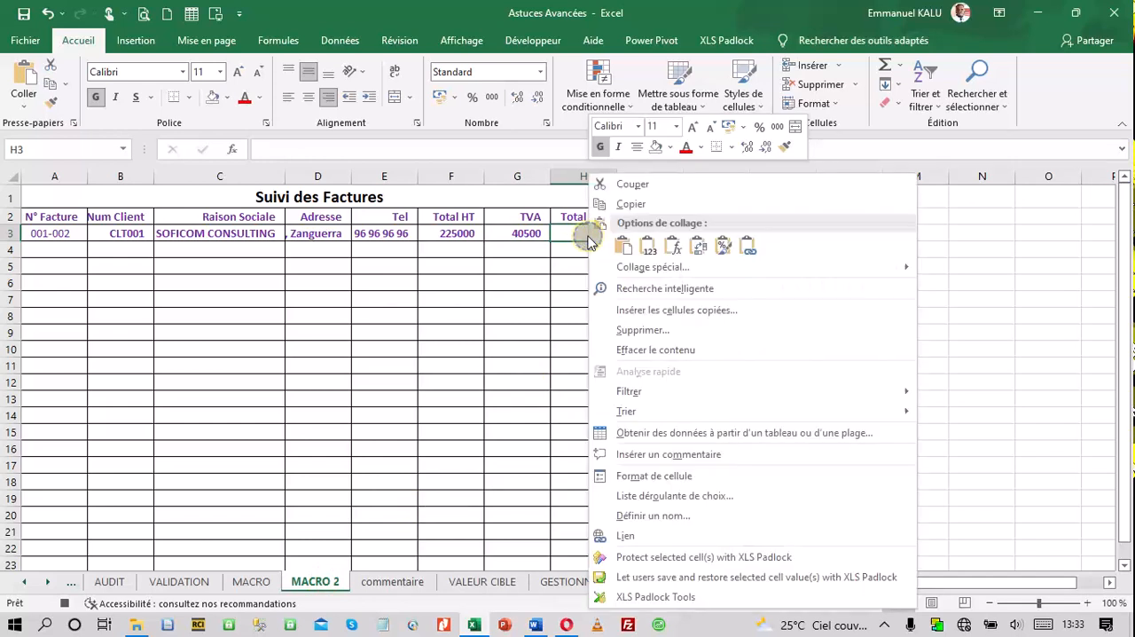
{"action": "left_click", "coordinate": [651, 249]}
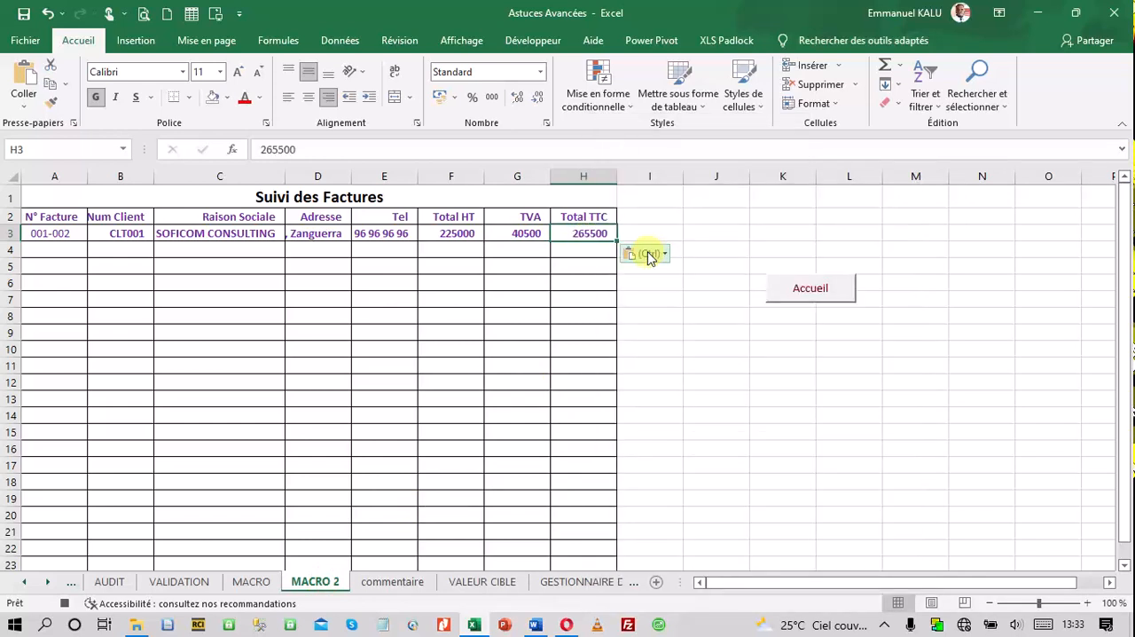
Format the Total HT, TVA and Total TTC columns F to H on MACRO 2 with thousands separators and no decimals
{"action": "left_click_drag", "start_coordinate": [451, 176], "coordinate": [573, 173]}
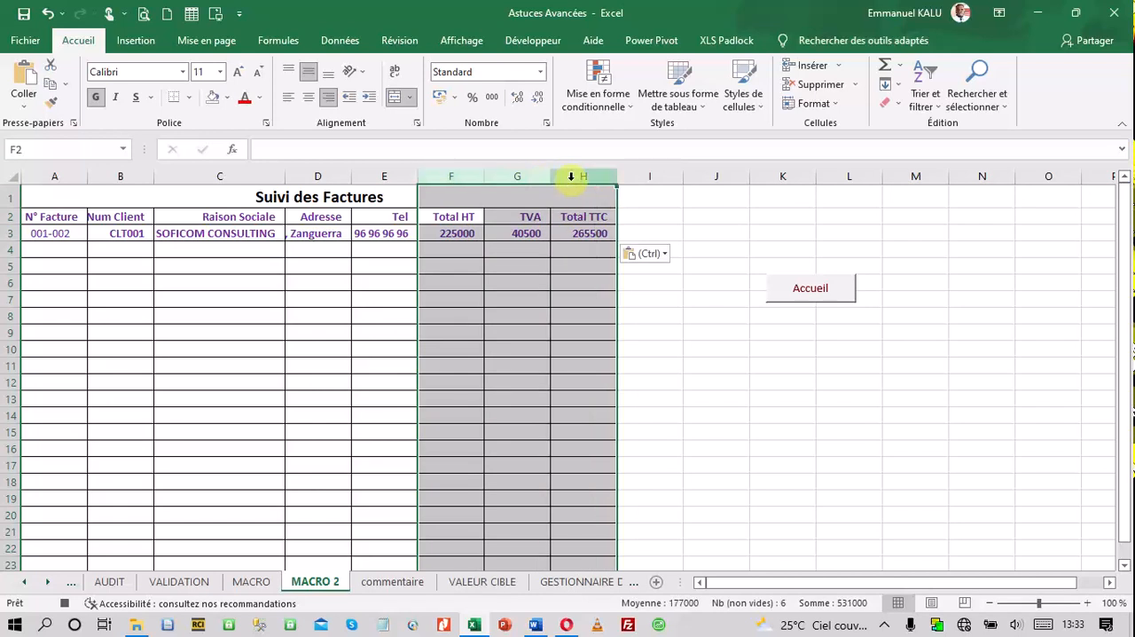
{"action": "left_click", "coordinate": [494, 99]}
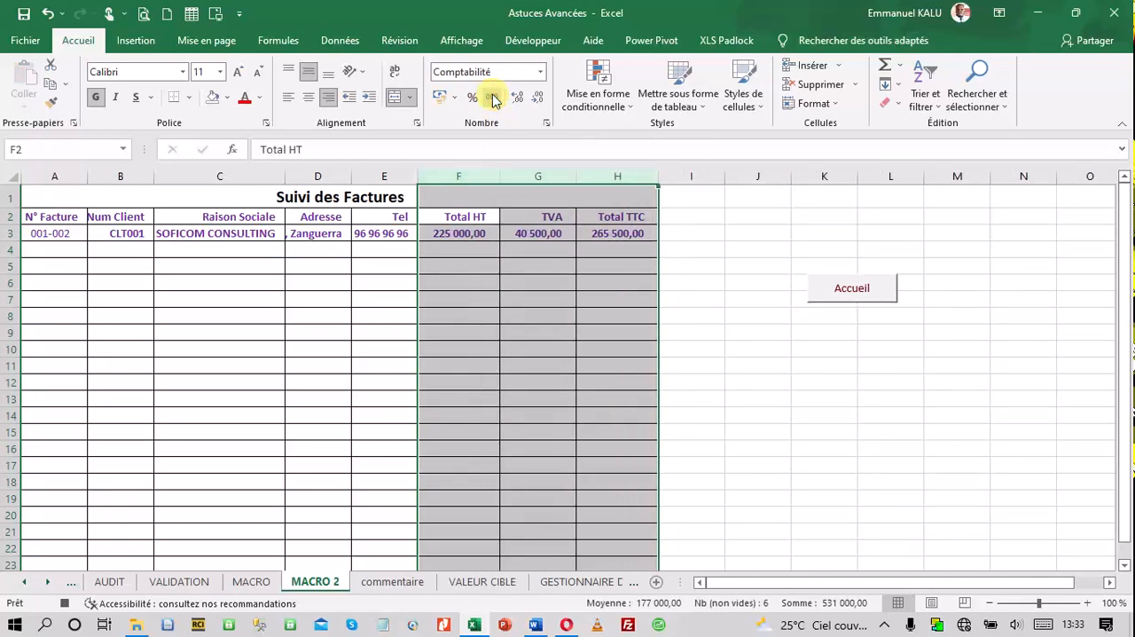
{"action": "left_click", "coordinate": [538, 98]}
{"action": "left_click", "coordinate": [538, 98]}
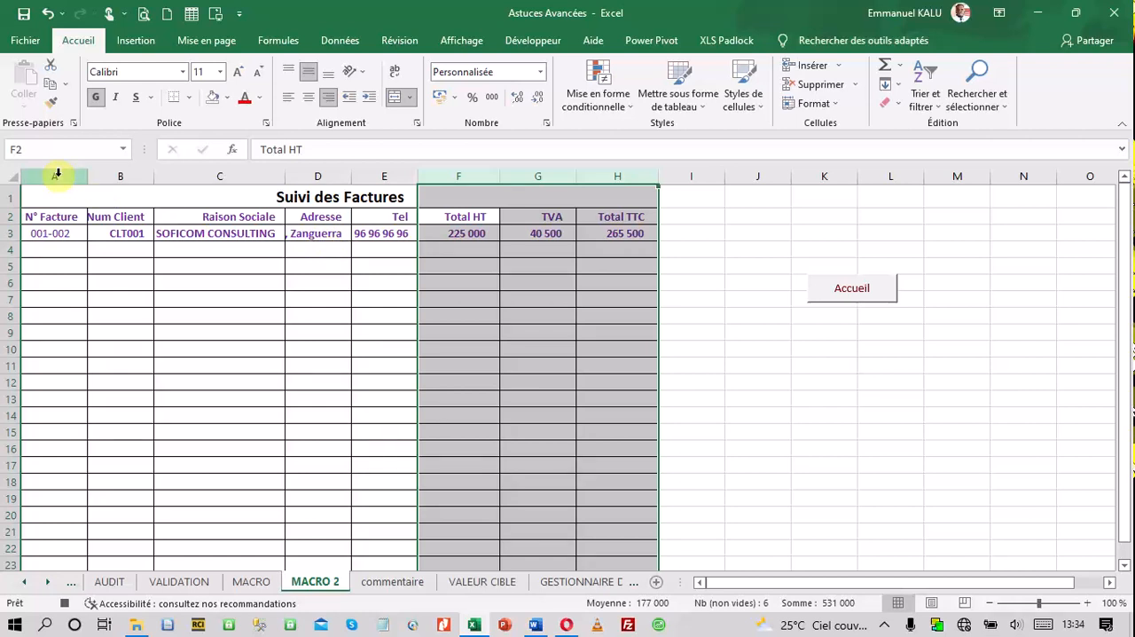
Autofit the widths of columns A to H on MACRO 2 and stop the macro recording with cell J4 selected
{"action": "left_click_drag", "start_coordinate": [56, 174], "coordinate": [621, 173]}
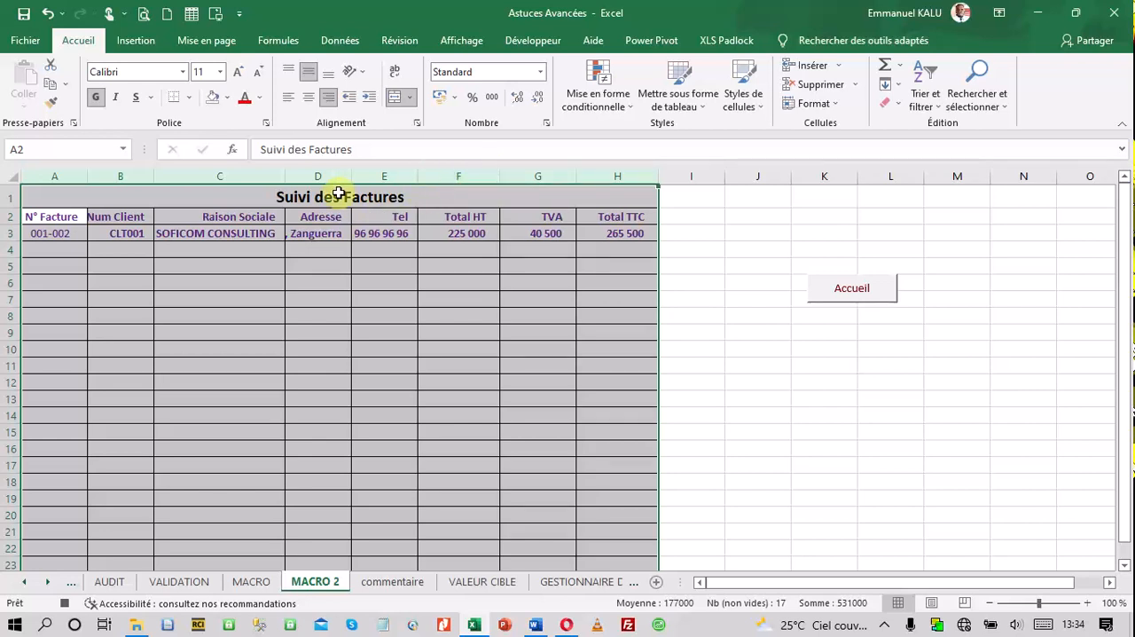
{"action": "double_click", "coordinate": [418, 179]}
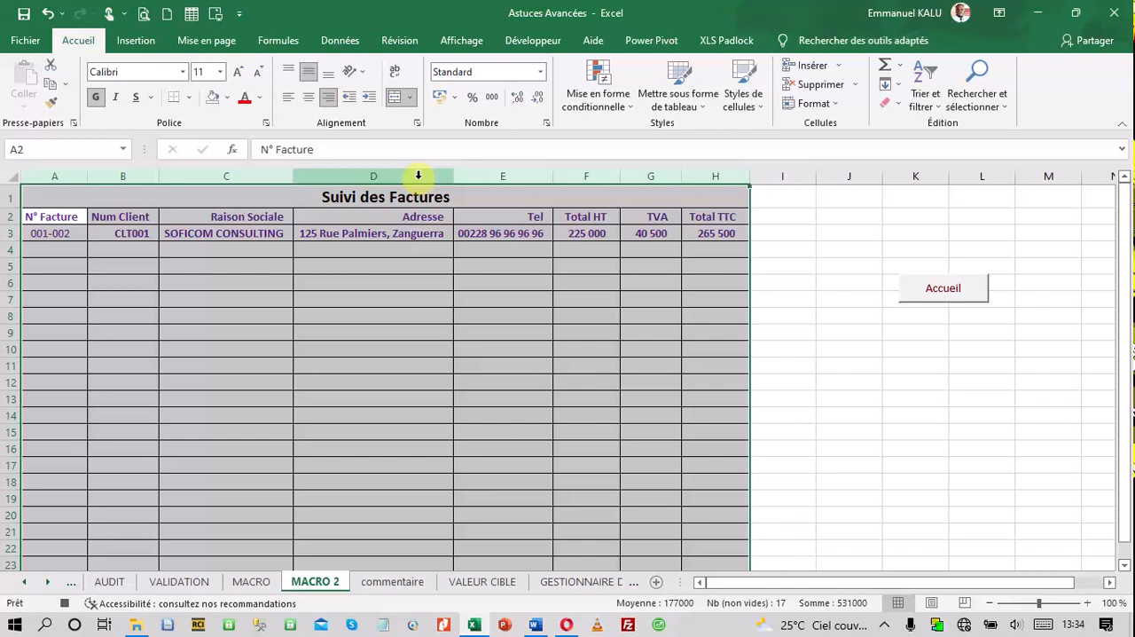
{"action": "left_click", "coordinate": [847, 250]}
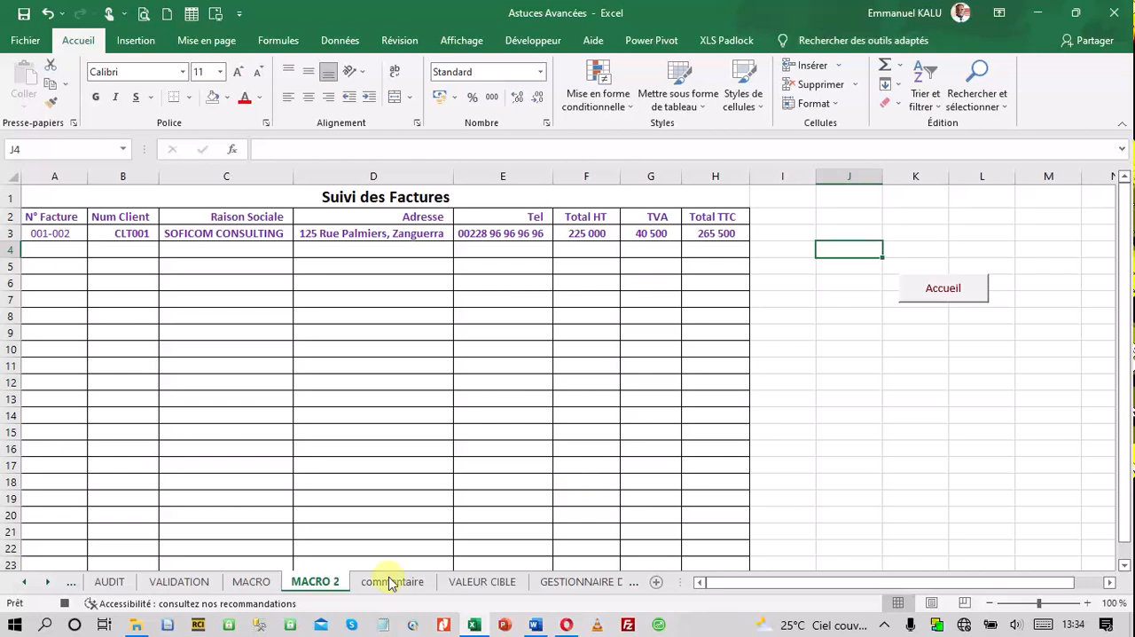
{"action": "left_click", "coordinate": [63, 604]}
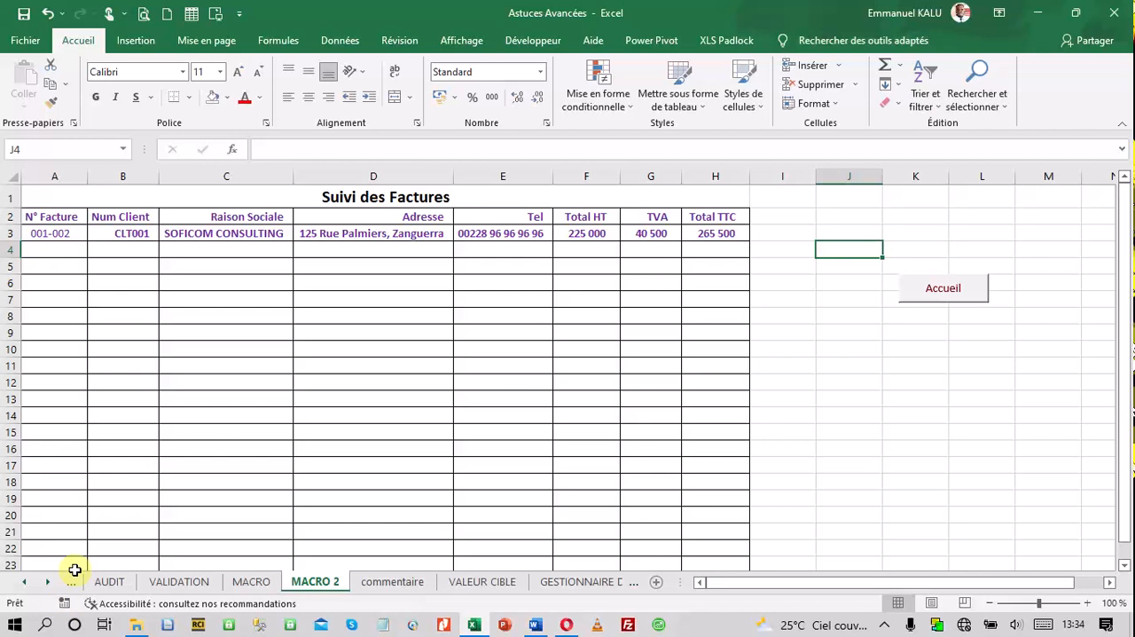
Add a form-control button beside the client details on the VALIDATION sheet and assign the Save macro to it
{"action": "left_click", "coordinate": [178, 581]}
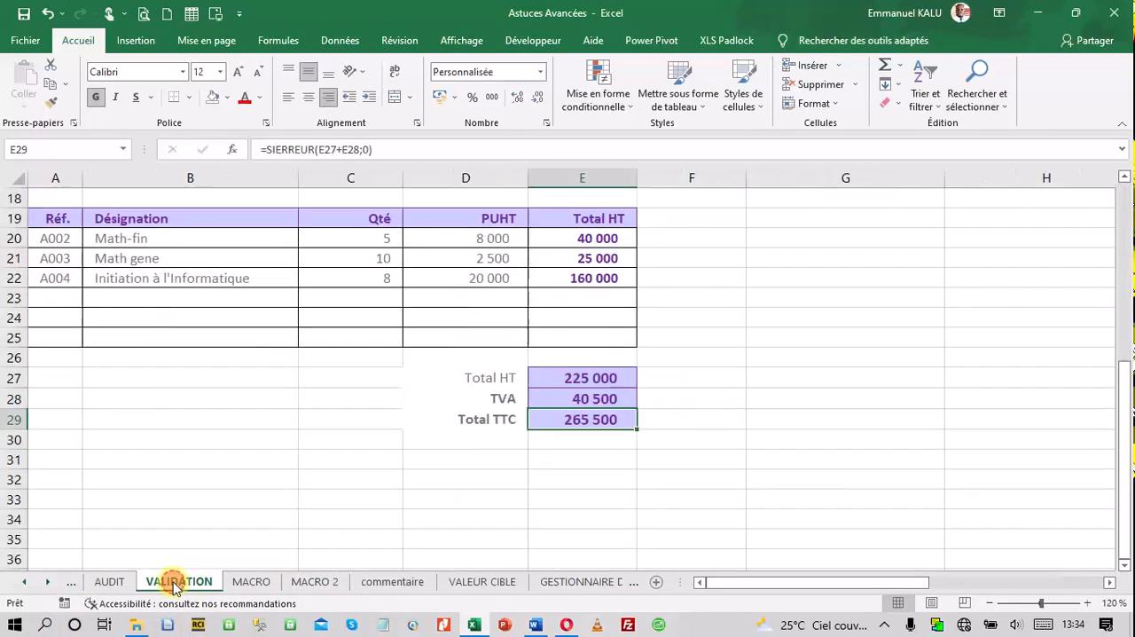
{"action": "scroll", "coordinate": [541, 438], "scroll_direction": "up", "scroll_amount": 5}
{"action": "left_click", "coordinate": [729, 455]}
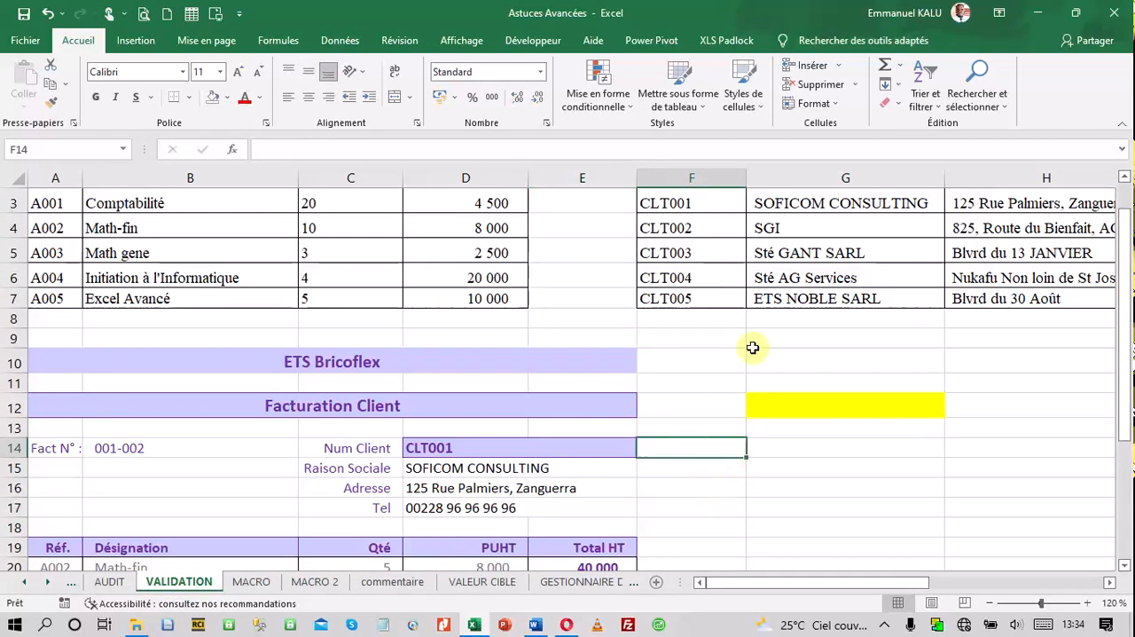
{"action": "left_click", "coordinate": [766, 441]}
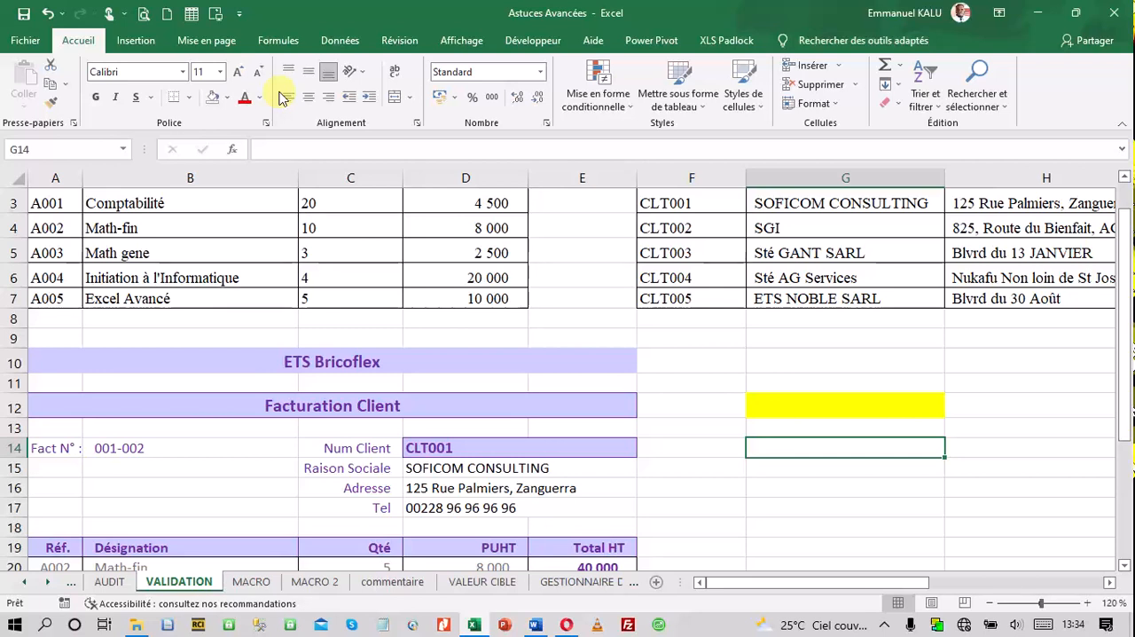
{"action": "left_click", "coordinate": [513, 40]}
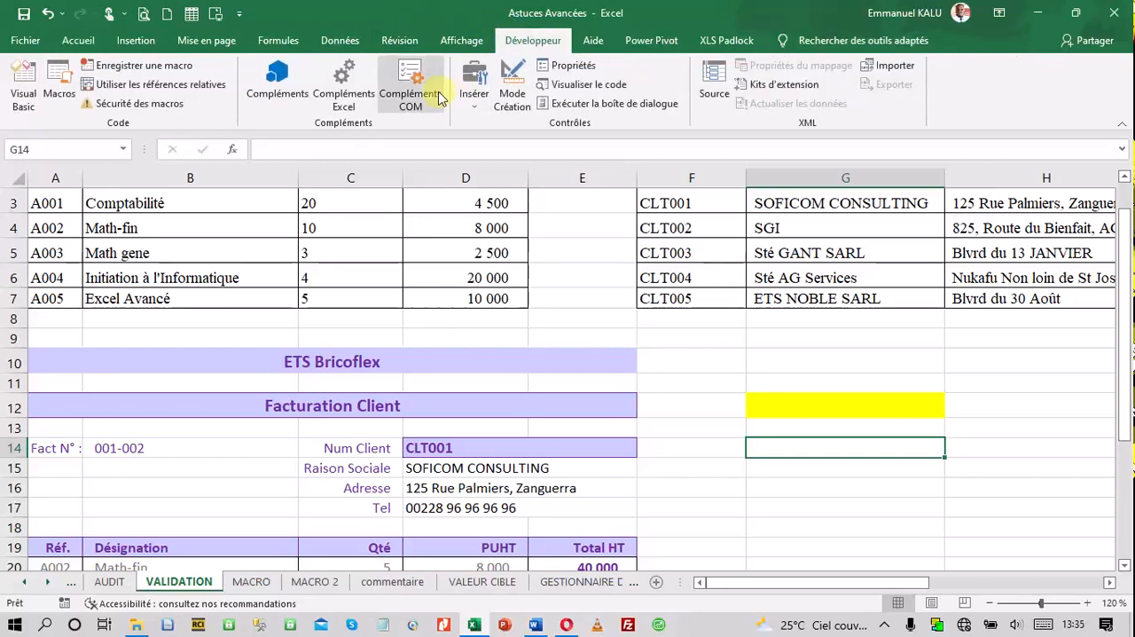
{"action": "left_click", "coordinate": [476, 102]}
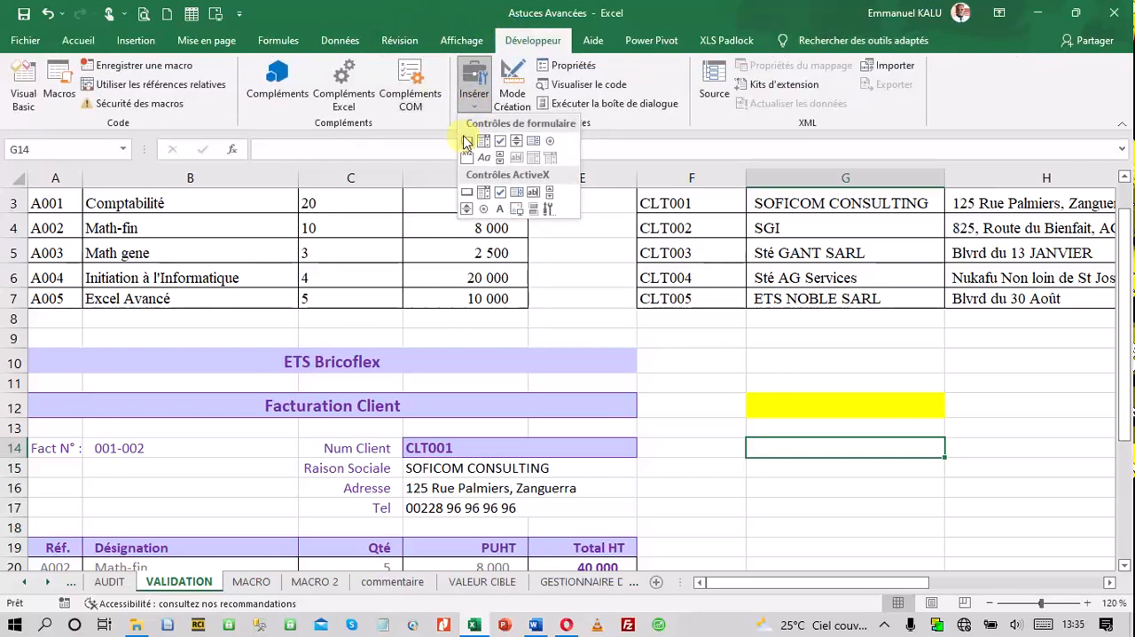
{"action": "left_click", "coordinate": [468, 142]}
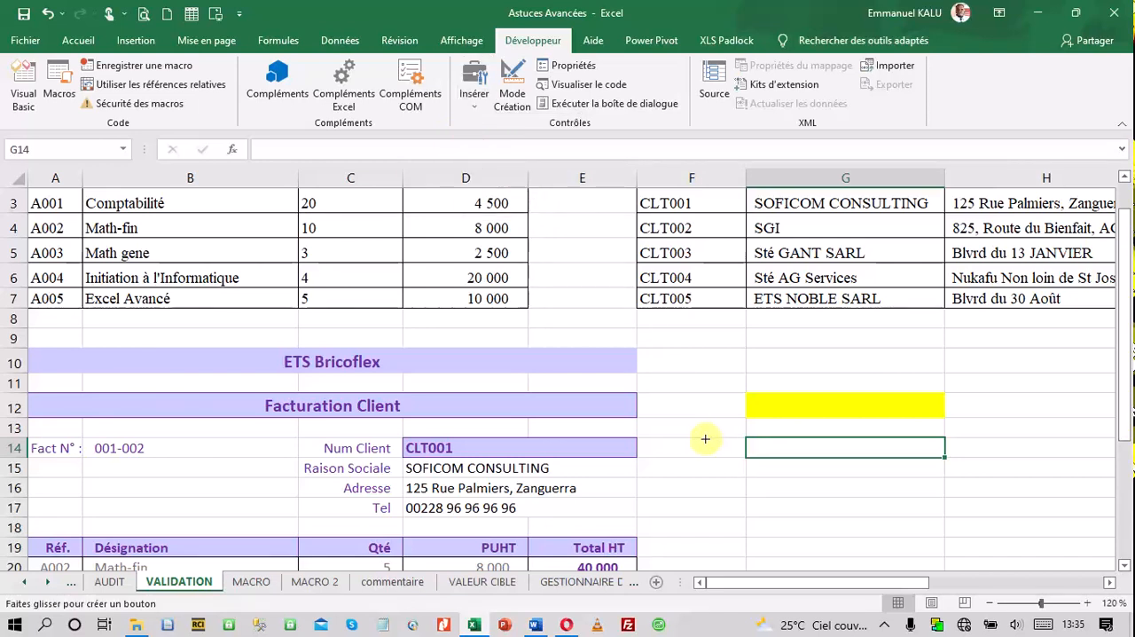
{"action": "left_click_drag", "start_coordinate": [701, 463], "coordinate": [892, 502]}
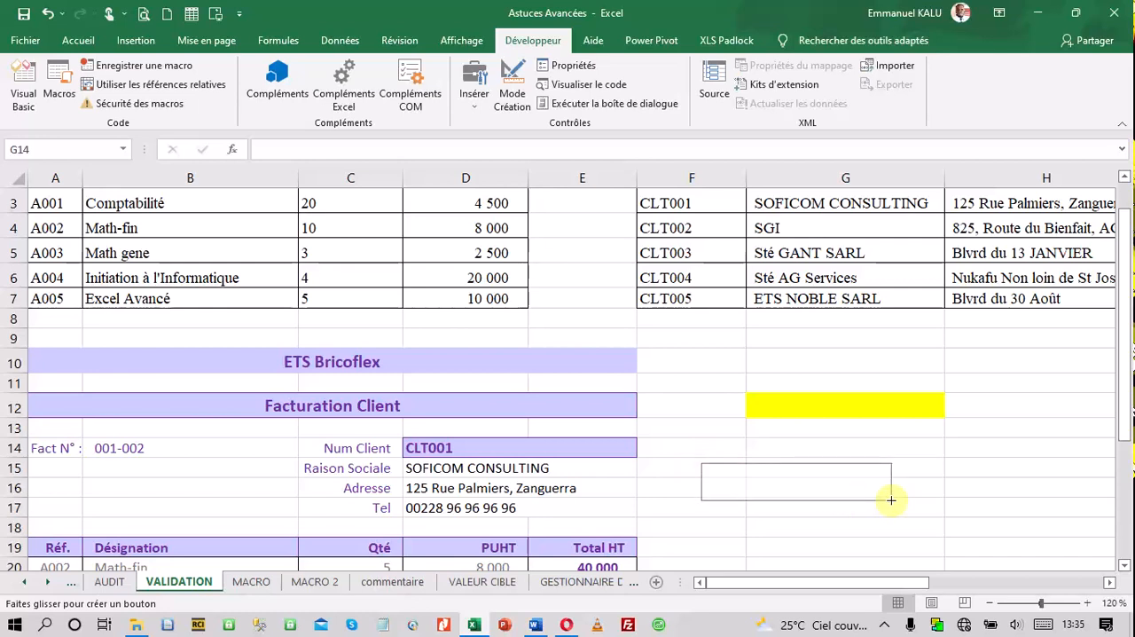
{"action": "left_click_drag", "start_coordinate": [896, 291], "coordinate": [901, 367]}
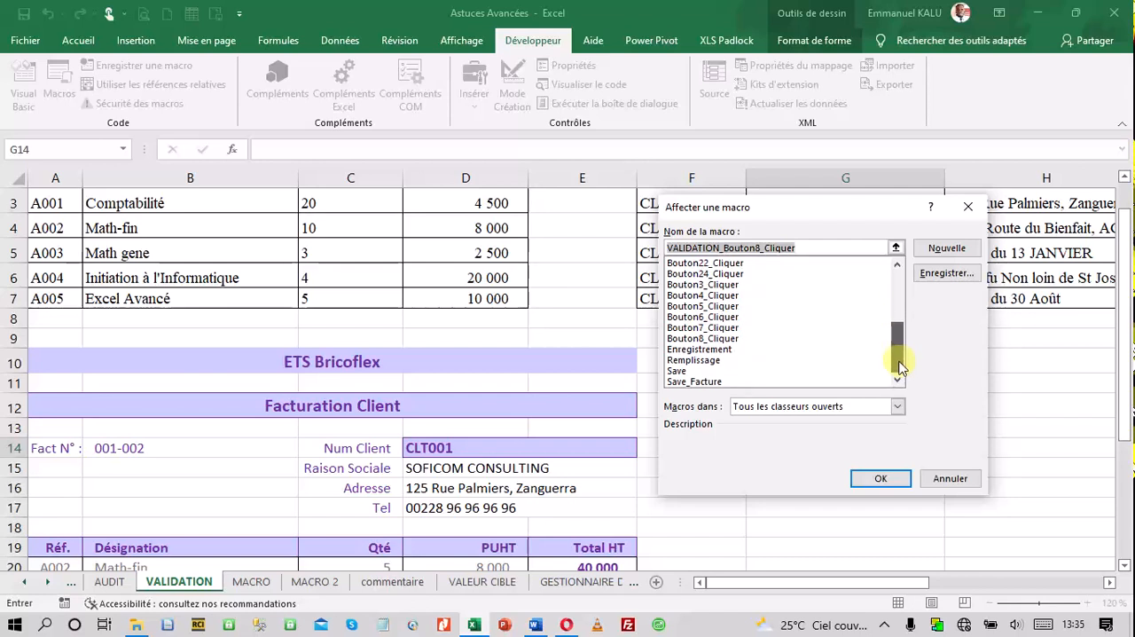
{"action": "left_click", "coordinate": [688, 372]}
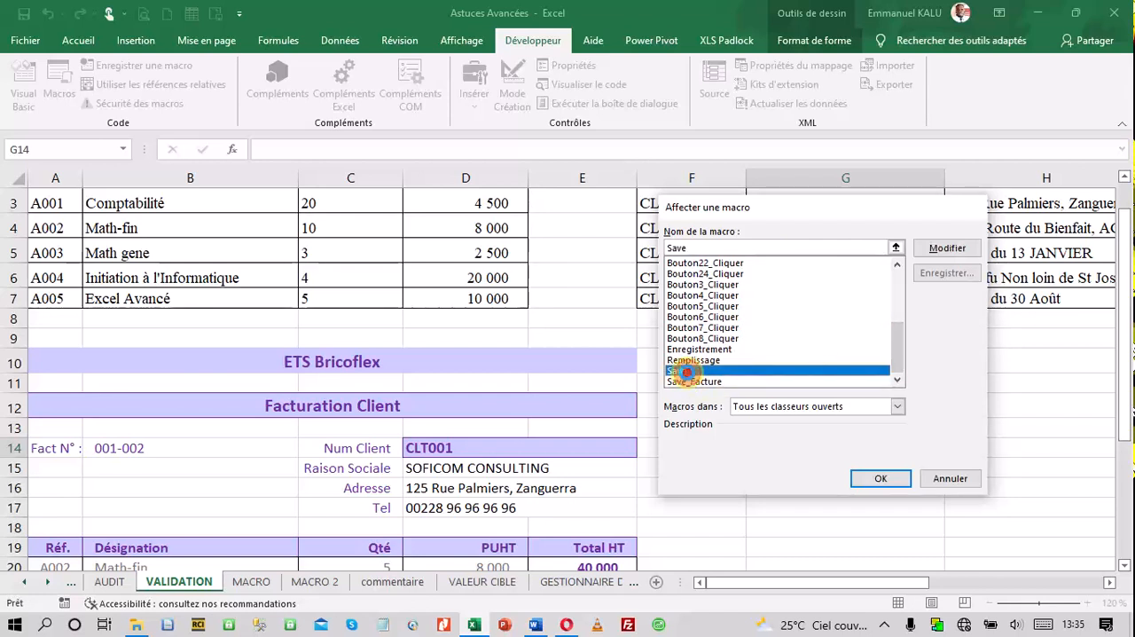
{"action": "double_click", "coordinate": [689, 373]}
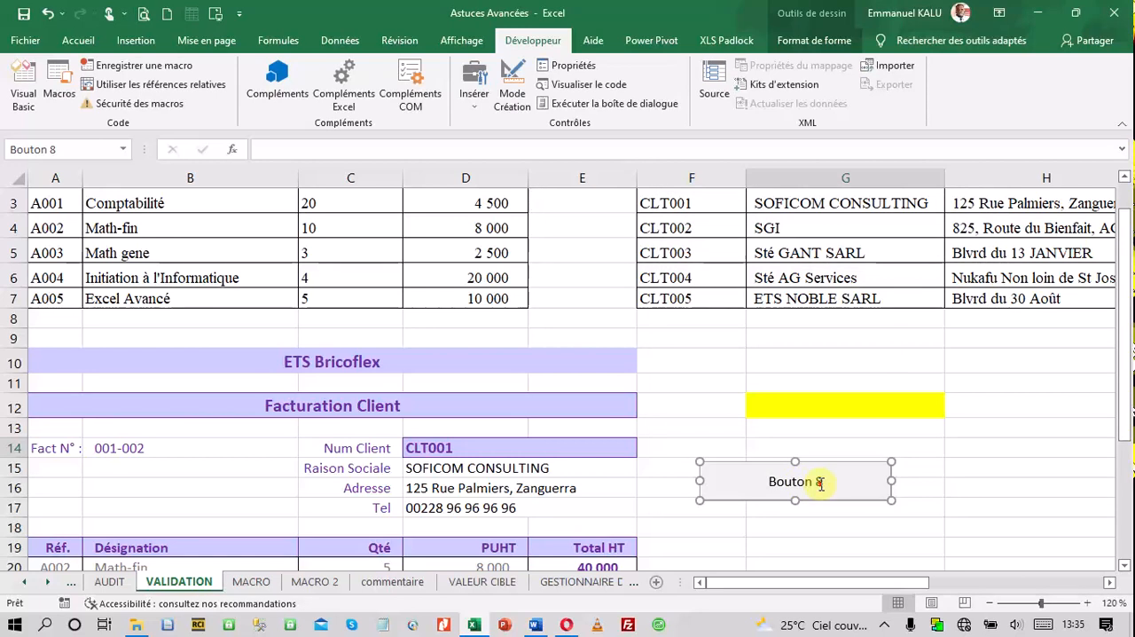
Label the new macro button on the VALIDATION sheet "Sauvegarde"
{"action": "left_click", "coordinate": [768, 481]}
{"action": "left_click_drag", "start_coordinate": [773, 480], "coordinate": [843, 482]}
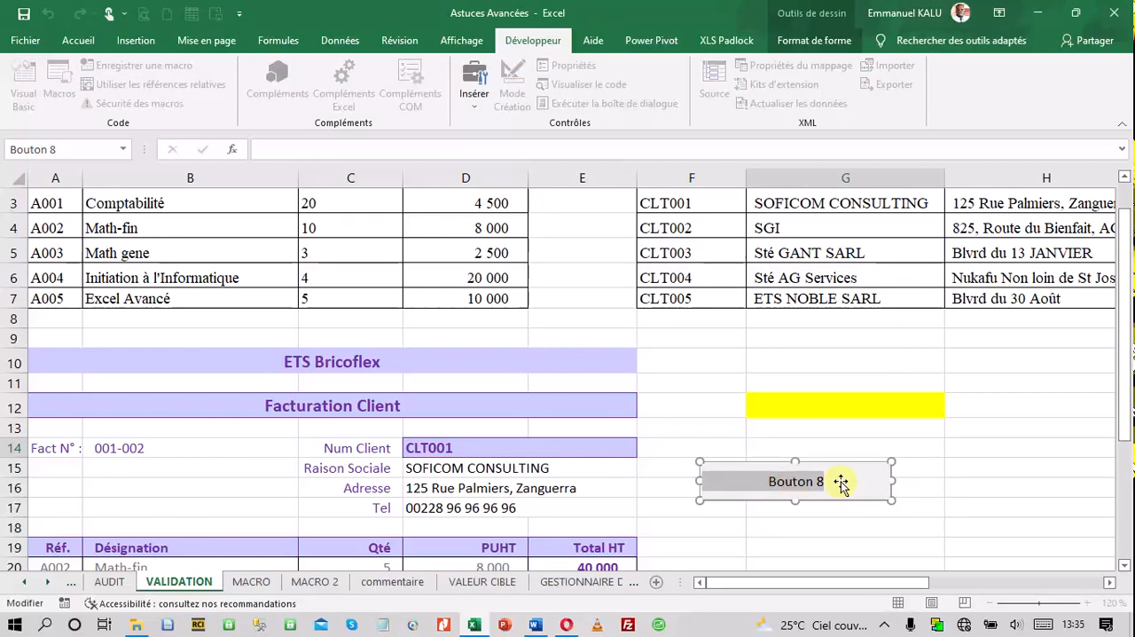
{"action": "type", "text": "E"}
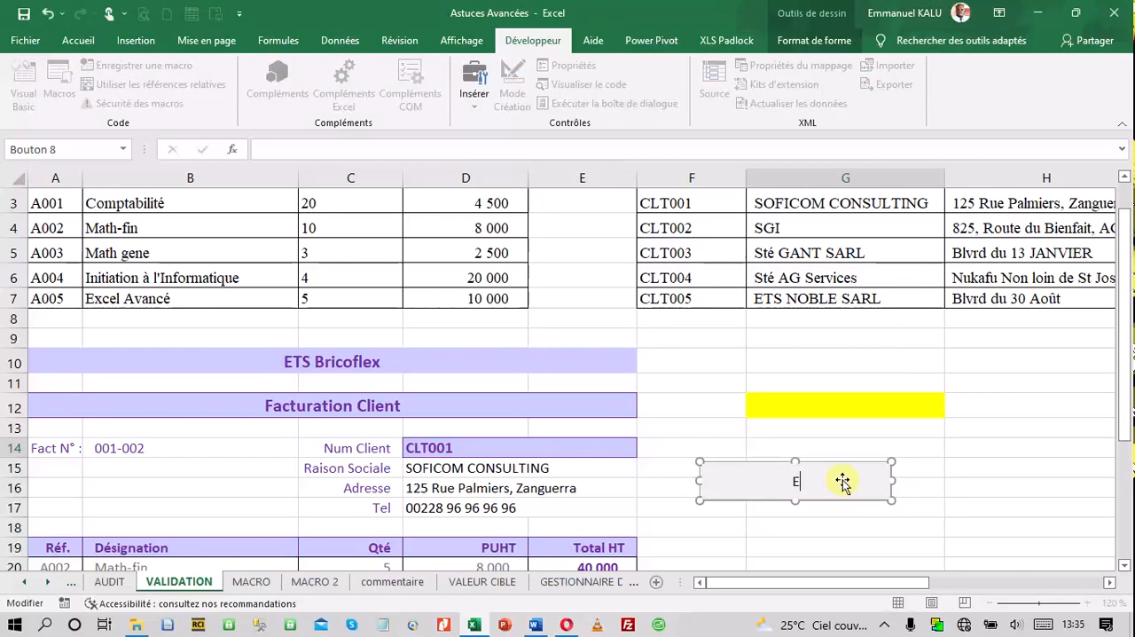
{"action": "type", "text": "nvé"}
{"action": "key", "text": "BackSpace"}
{"action": "key", "text": "BackSpace"}
{"action": "key", "text": "BackSpace"}
{"action": "key", "text": "BackSpace"}
{"action": "type", "text": "Sauvegarde"}
{"action": "left_click", "coordinate": [923, 502]}
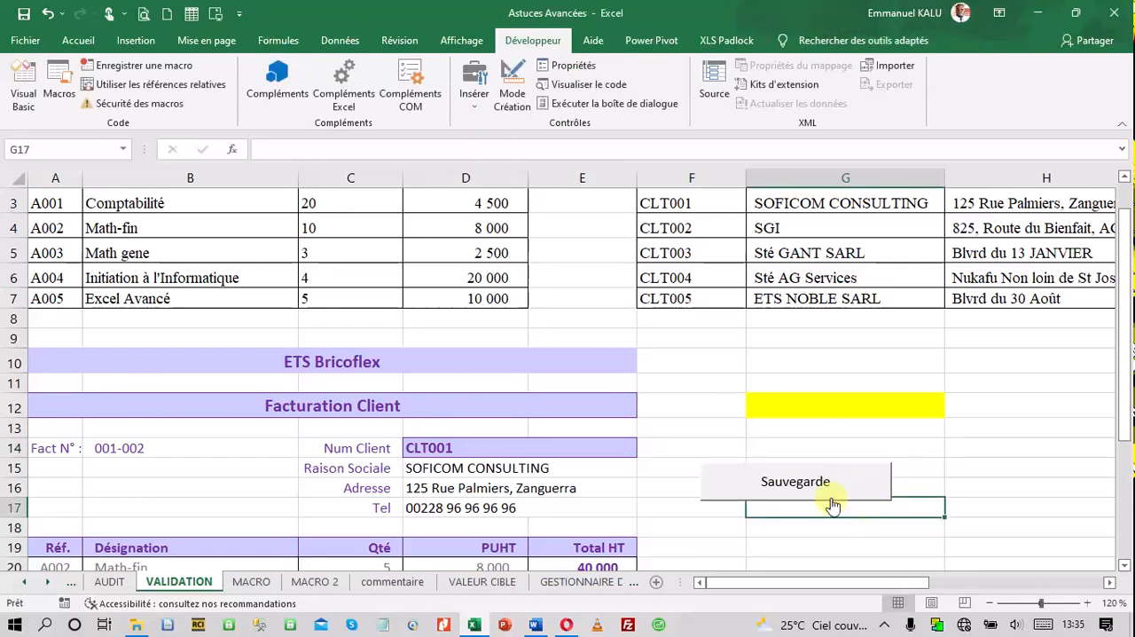
Clear the invoice entry in A3:H3 on MACRO 2 and run the Save macro with the Sauvegarde button on VALIDATION
{"action": "scroll", "coordinate": [870, 502], "scroll_direction": "down", "scroll_amount": 1}
{"action": "scroll", "coordinate": [870, 502], "scroll_direction": "down", "scroll_amount": 2}
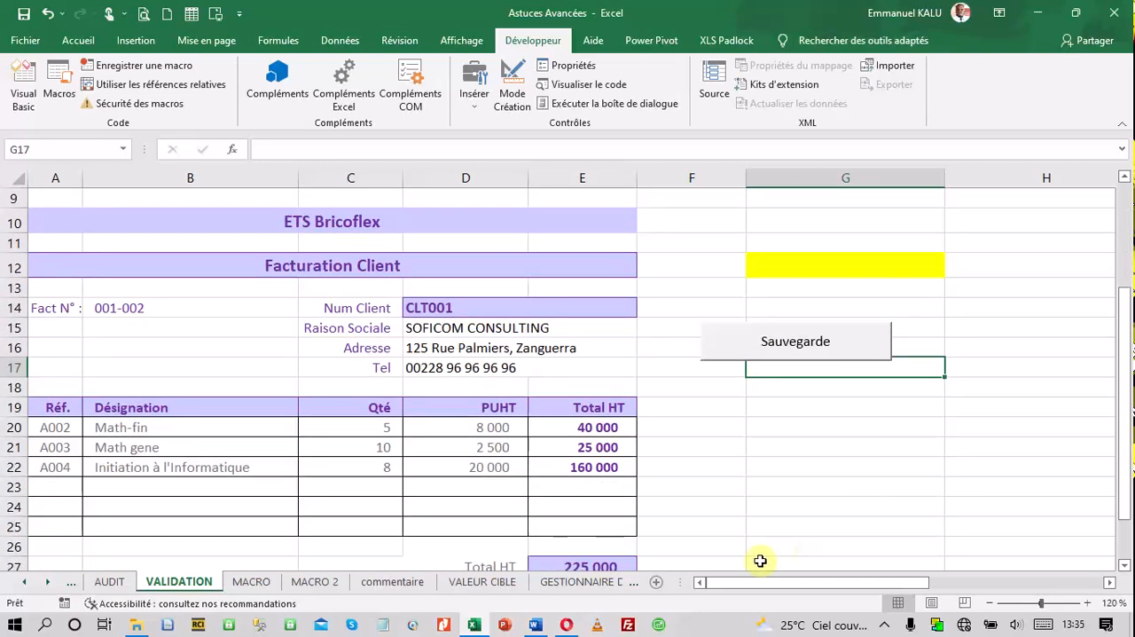
{"action": "left_click", "coordinate": [317, 581]}
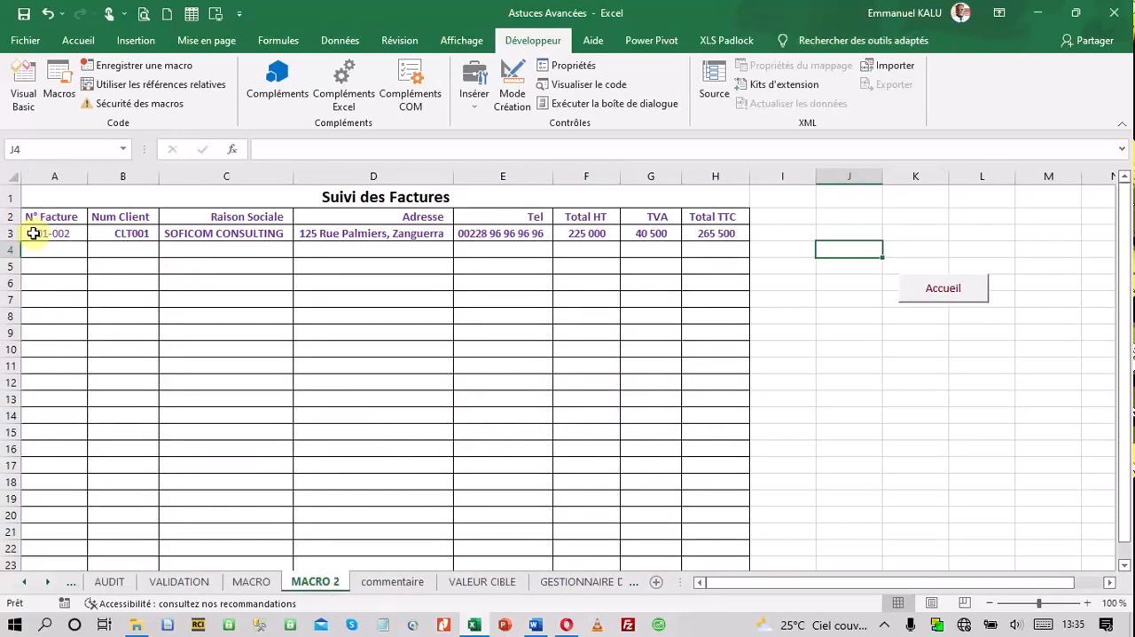
{"action": "left_click_drag", "start_coordinate": [33, 233], "coordinate": [722, 230]}
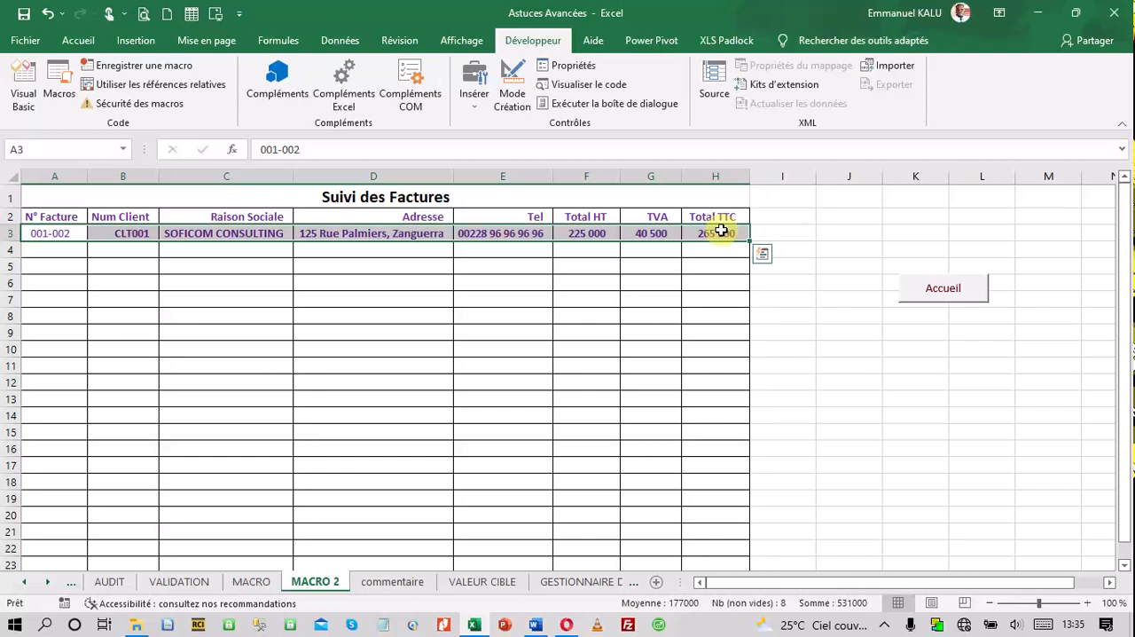
{"action": "key", "text": "Delete"}
{"action": "left_click", "coordinate": [715, 282]}
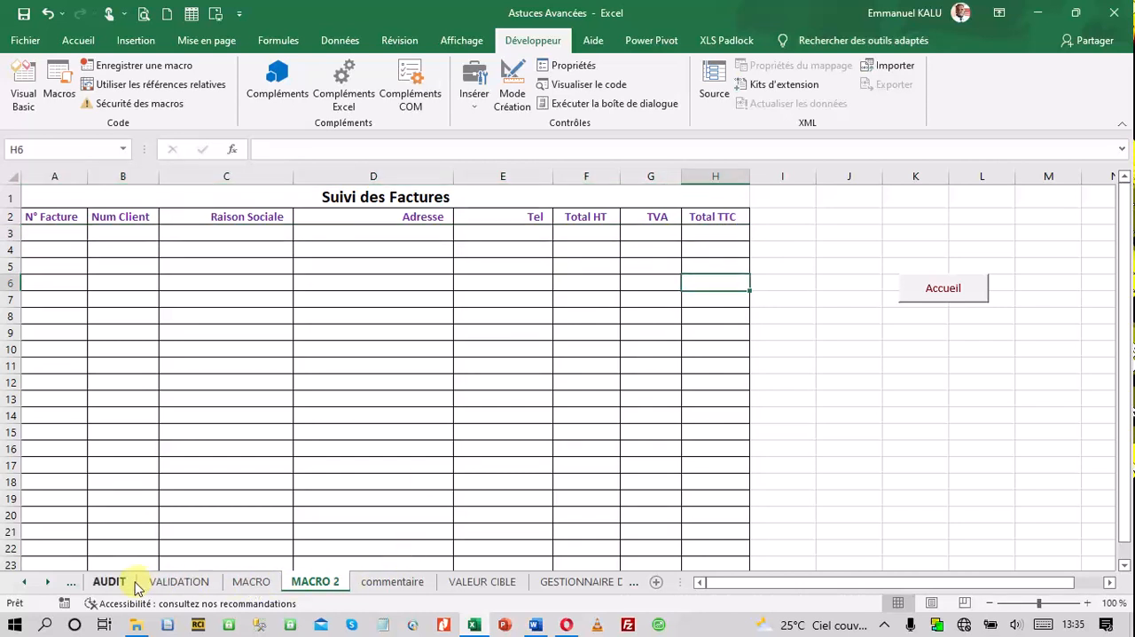
{"action": "left_click", "coordinate": [173, 586]}
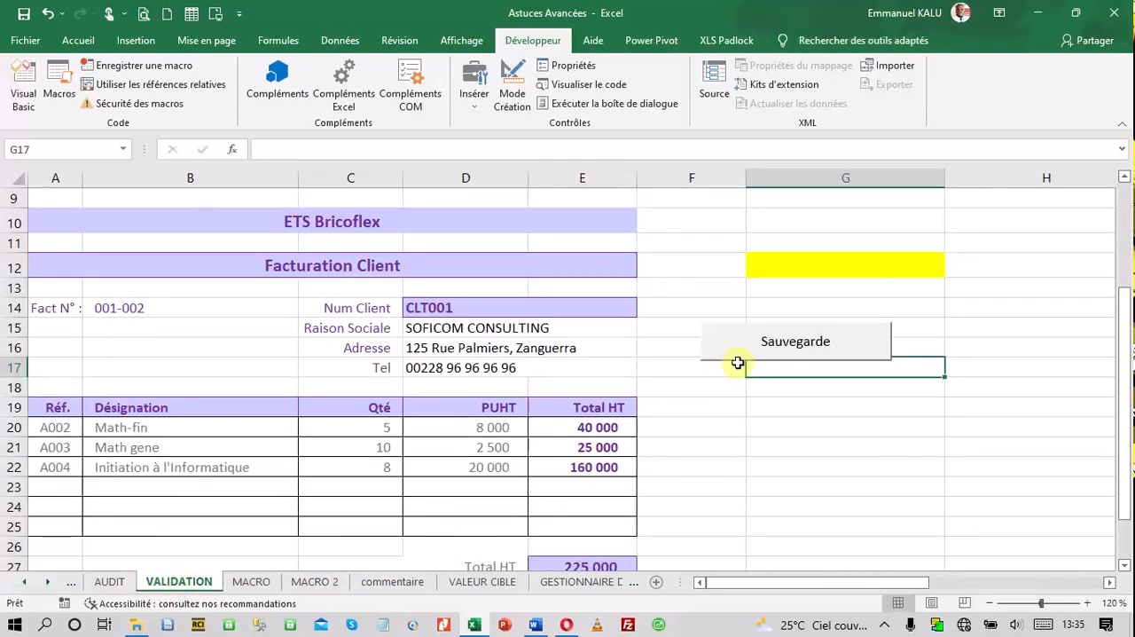
{"action": "left_click", "coordinate": [748, 353]}
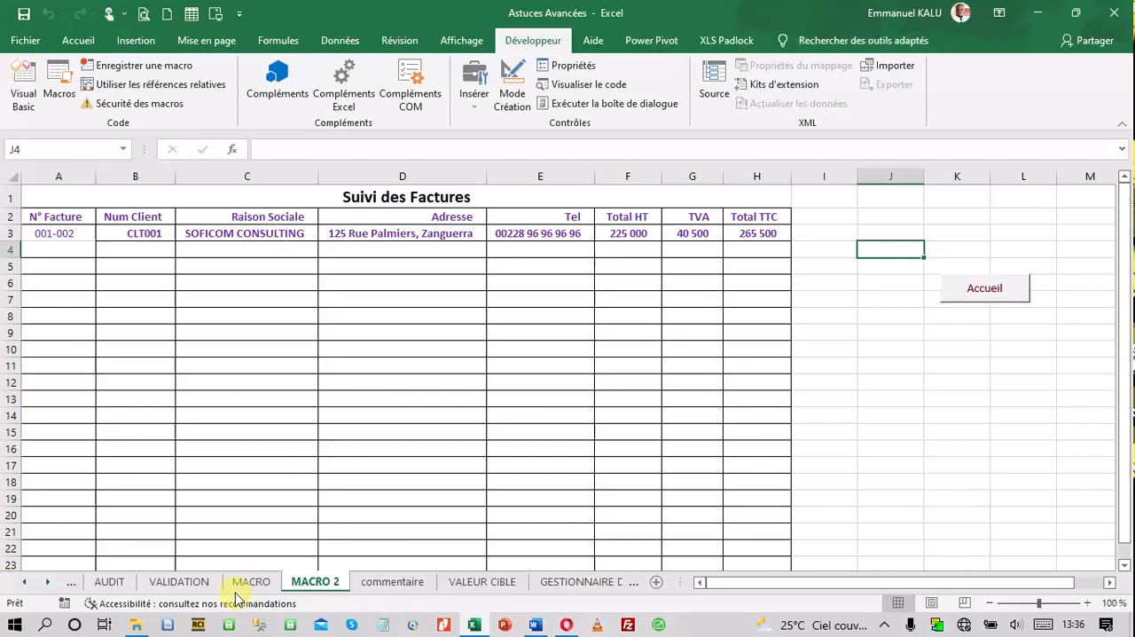
Select the SGI client's number in the Num Client cell D14 of the VALIDATION invoice
{"action": "left_click", "coordinate": [180, 581]}
{"action": "scroll", "coordinate": [586, 283], "scroll_direction": "up", "scroll_amount": 4}
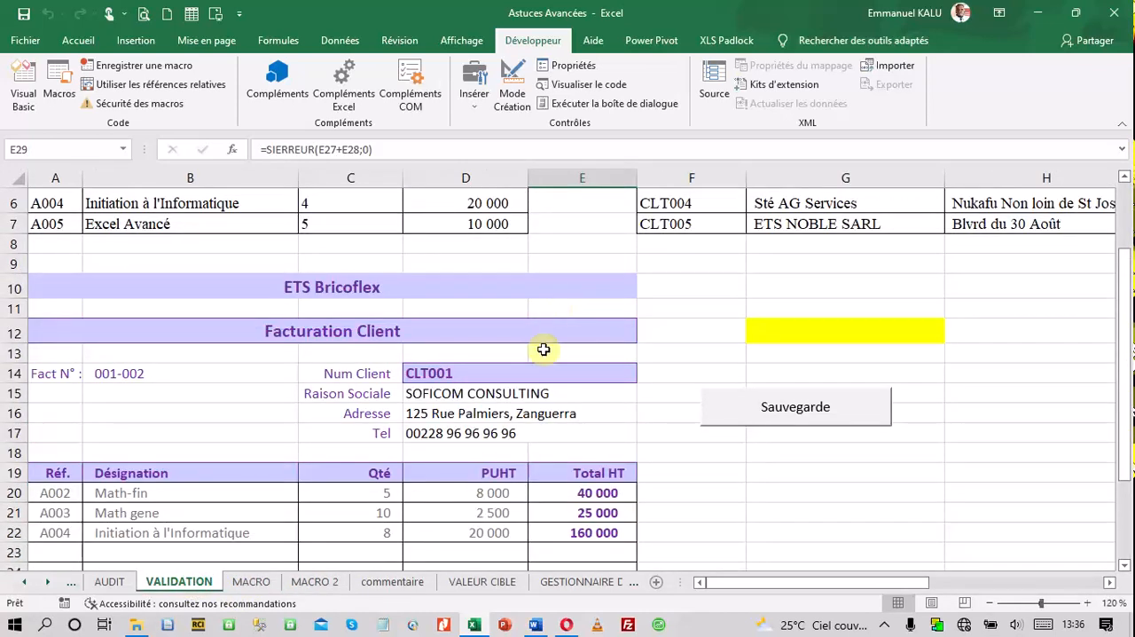
{"action": "left_click", "coordinate": [550, 373]}
{"action": "left_click", "coordinate": [635, 376]}
{"action": "left_click", "coordinate": [535, 405]}
Set the invoice quantities to 2 in C20 and 12 in C21
{"action": "scroll", "coordinate": [452, 465], "scroll_direction": "down", "scroll_amount": 2}
{"action": "left_click", "coordinate": [358, 367]}
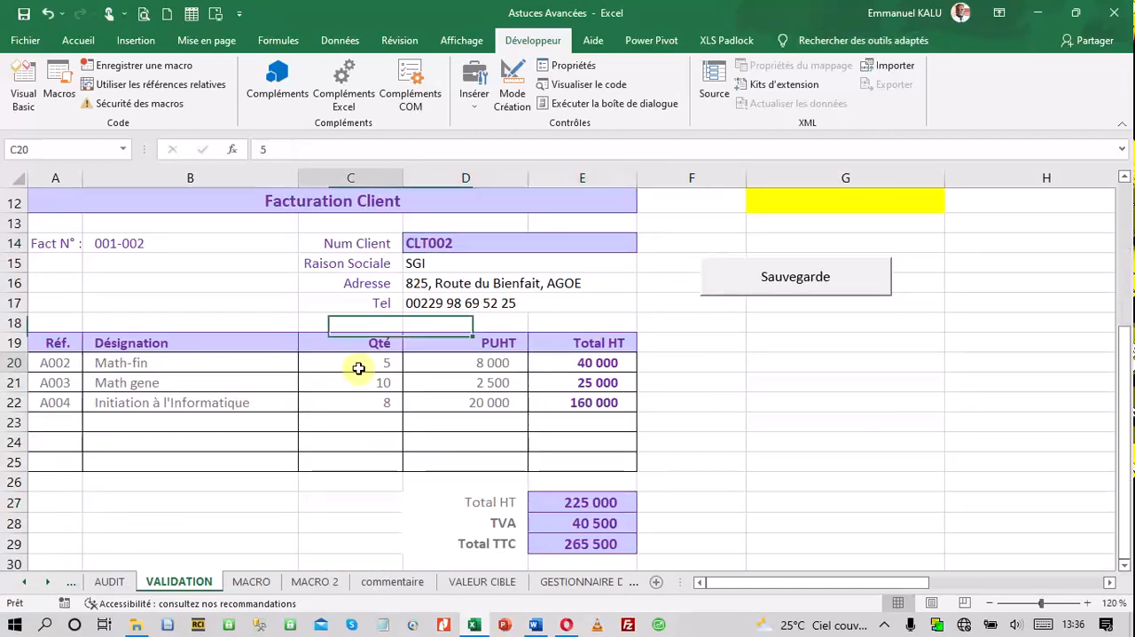
{"action": "type", "text": "2"}
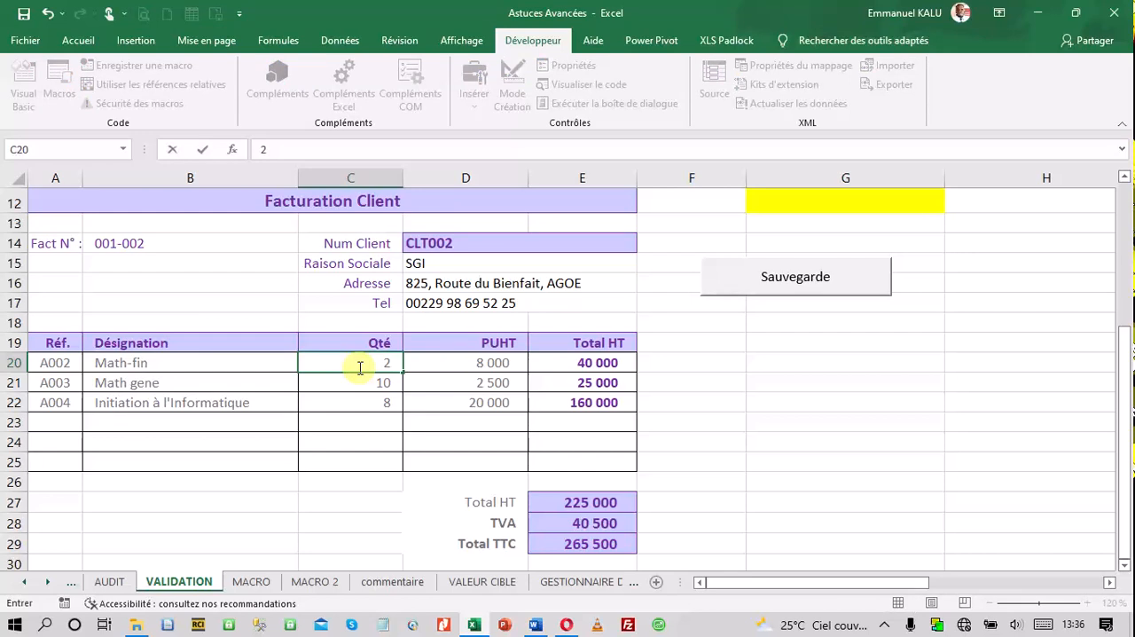
{"action": "key", "text": "Return"}
{"action": "type", "text": "12"}
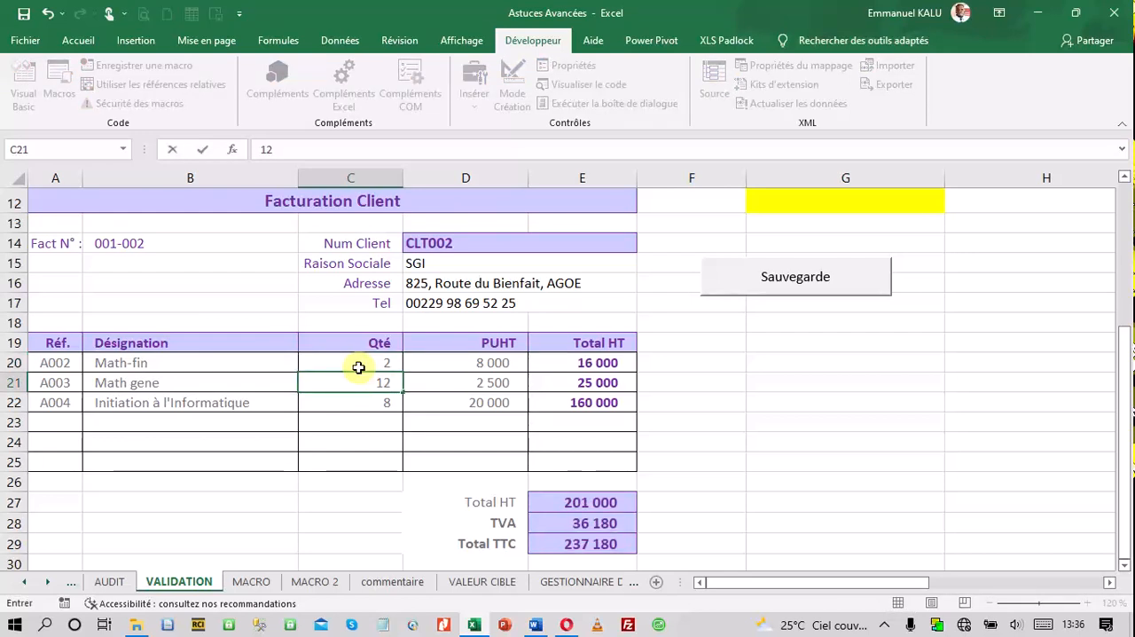
Change the first invoice line's reference in A20 to A004 and transfer the invoice with the Sauvegarde button
{"action": "left_click", "coordinate": [59, 364]}
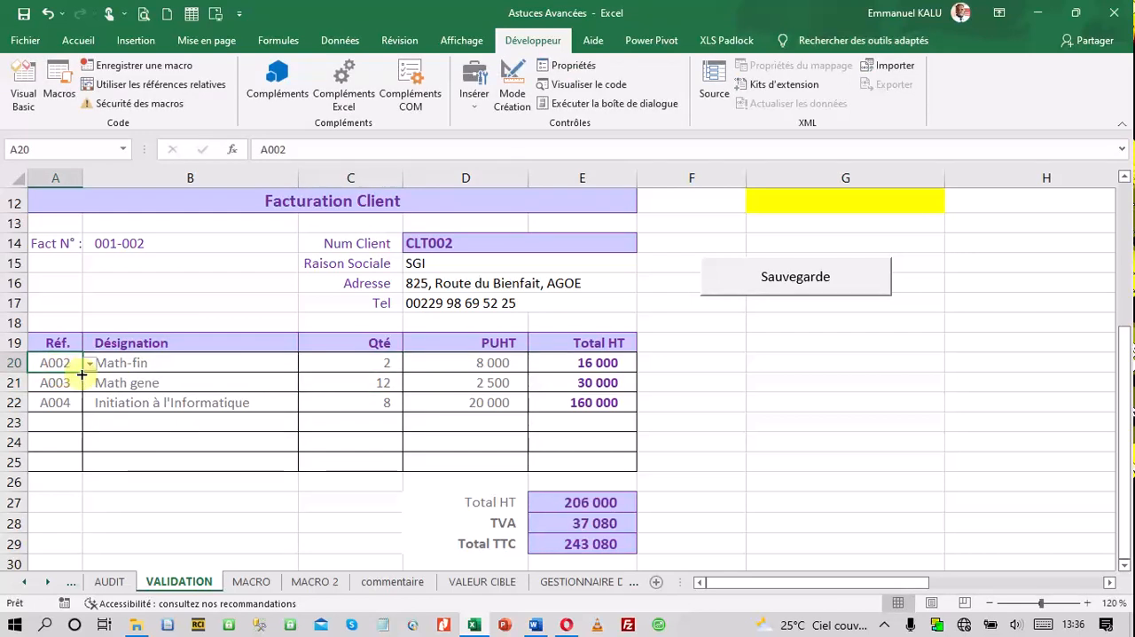
{"action": "left_click", "coordinate": [89, 365]}
{"action": "left_click", "coordinate": [51, 415]}
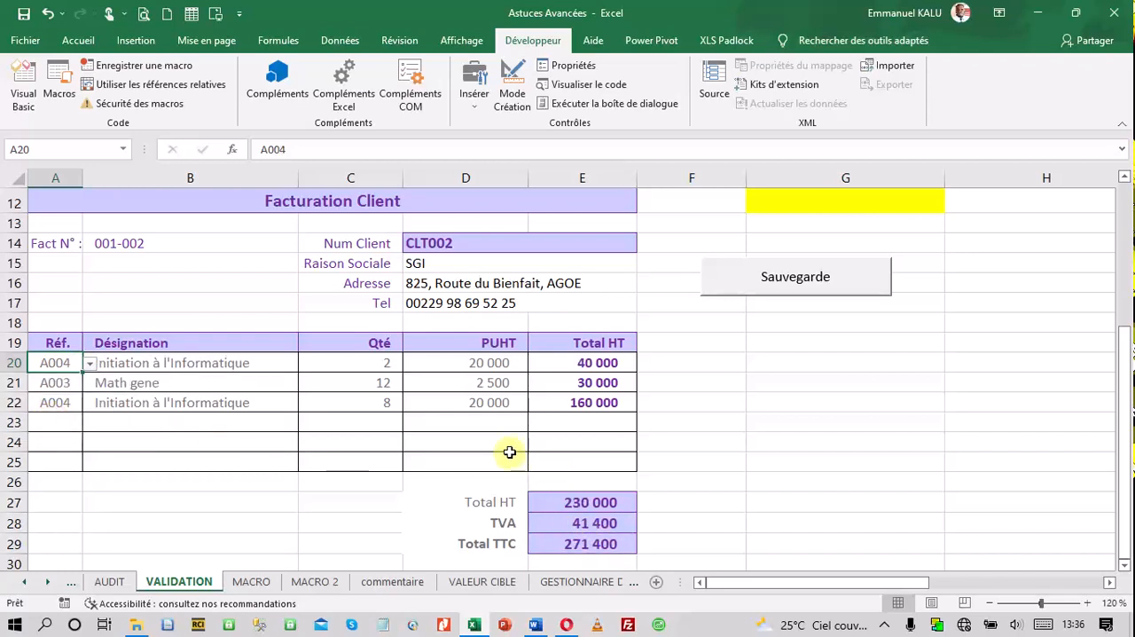
{"action": "left_click", "coordinate": [736, 283]}
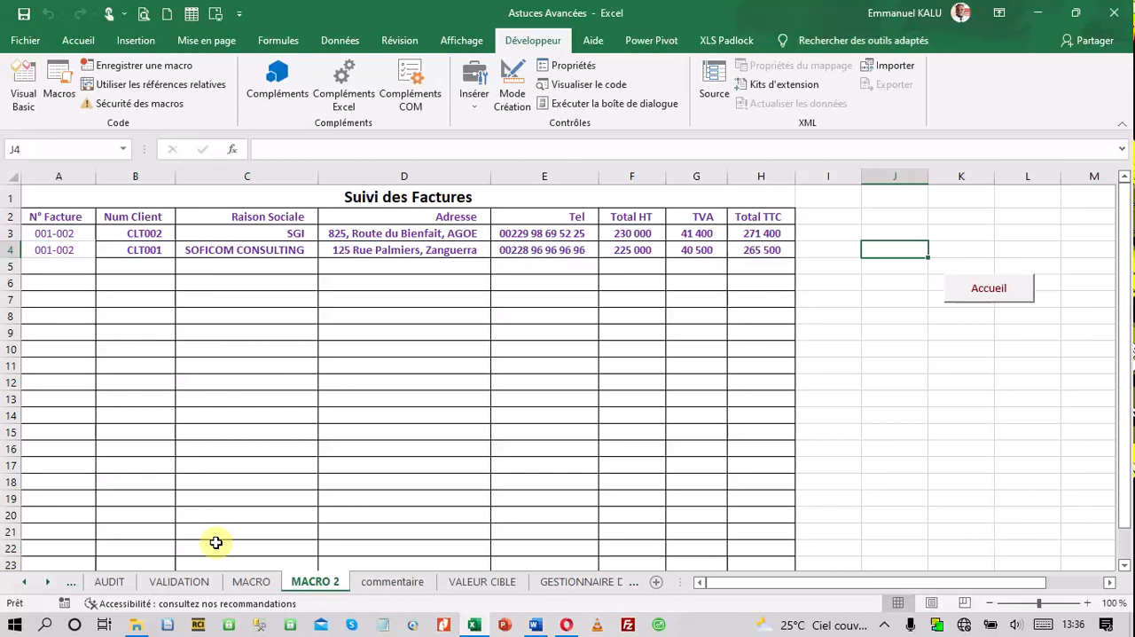
Draw a rectangle about 1,09 cm by 4,76 cm above the Accueil button on MACRO 2 and label it RETOUR
{"action": "left_click", "coordinate": [136, 40]}
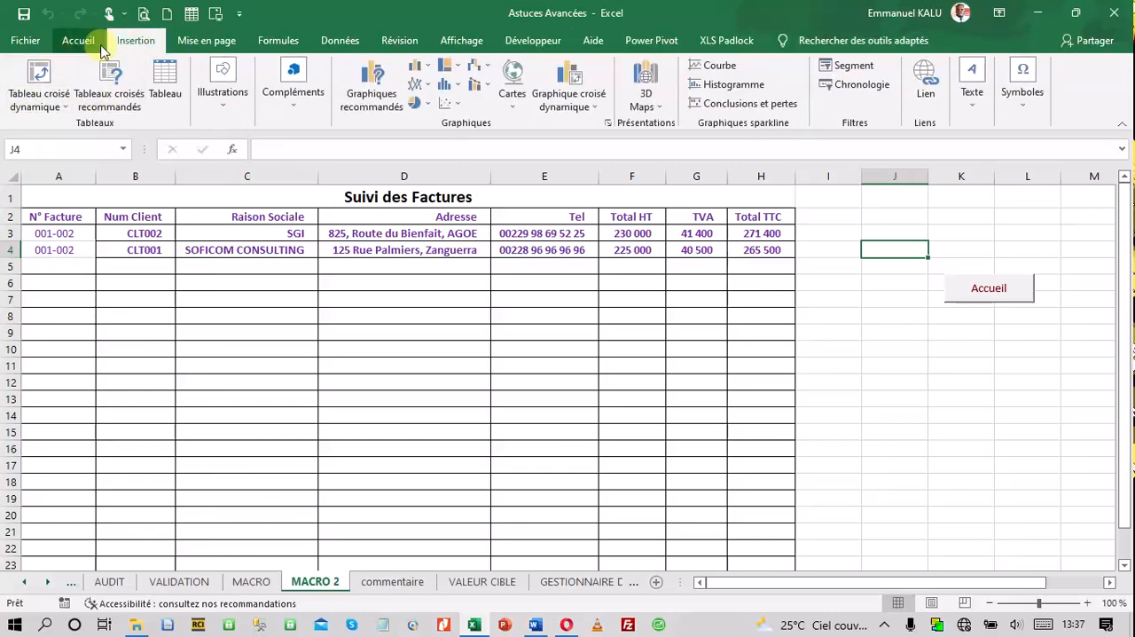
{"action": "left_click", "coordinate": [222, 116]}
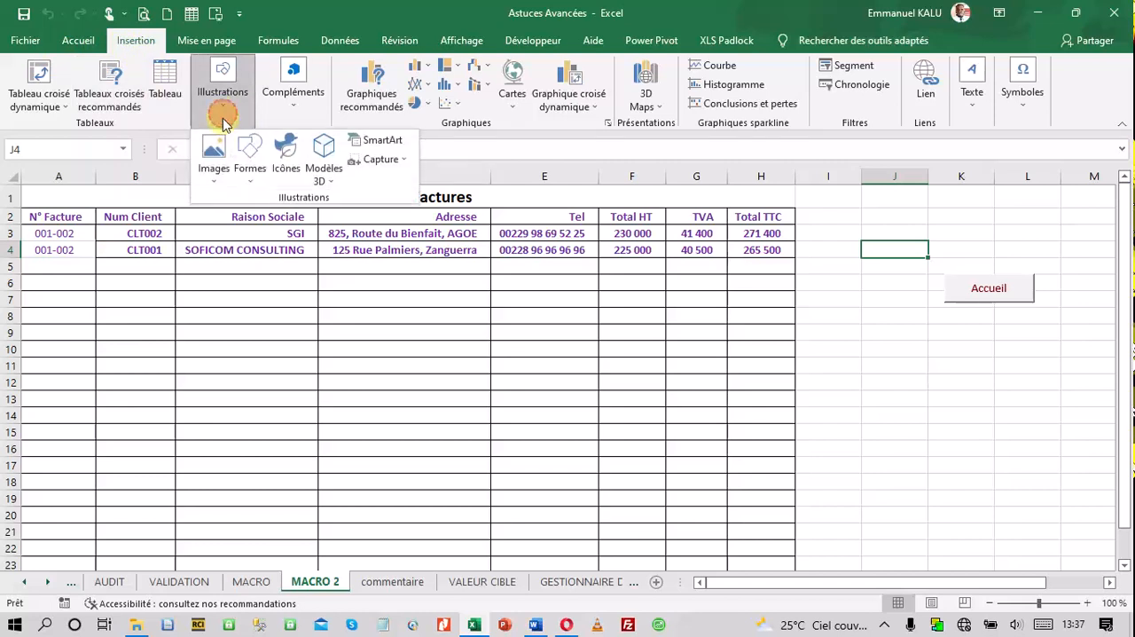
{"action": "left_click", "coordinate": [251, 160]}
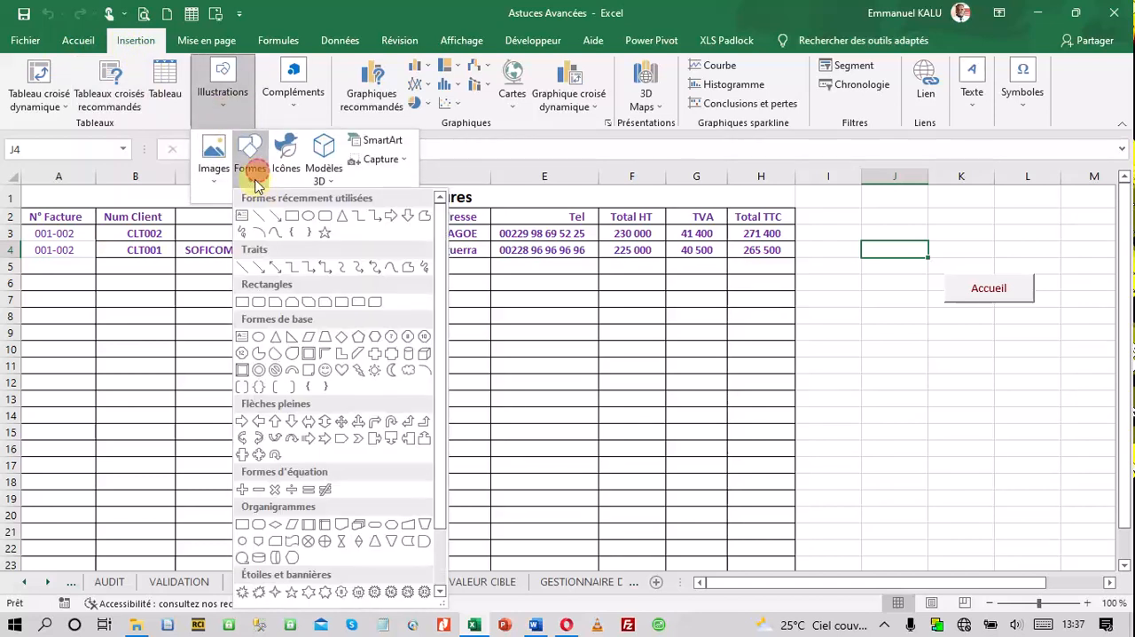
{"action": "left_click", "coordinate": [288, 219]}
{"action": "left_click_drag", "start_coordinate": [892, 202], "coordinate": [1042, 237]}
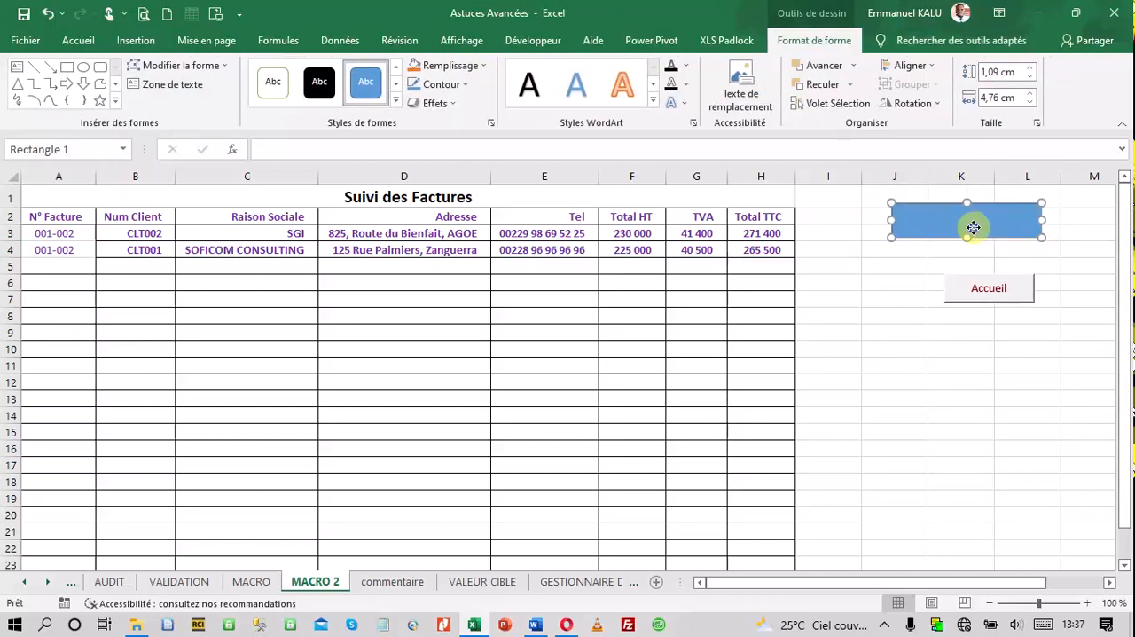
{"action": "right_click", "coordinate": [973, 227]}
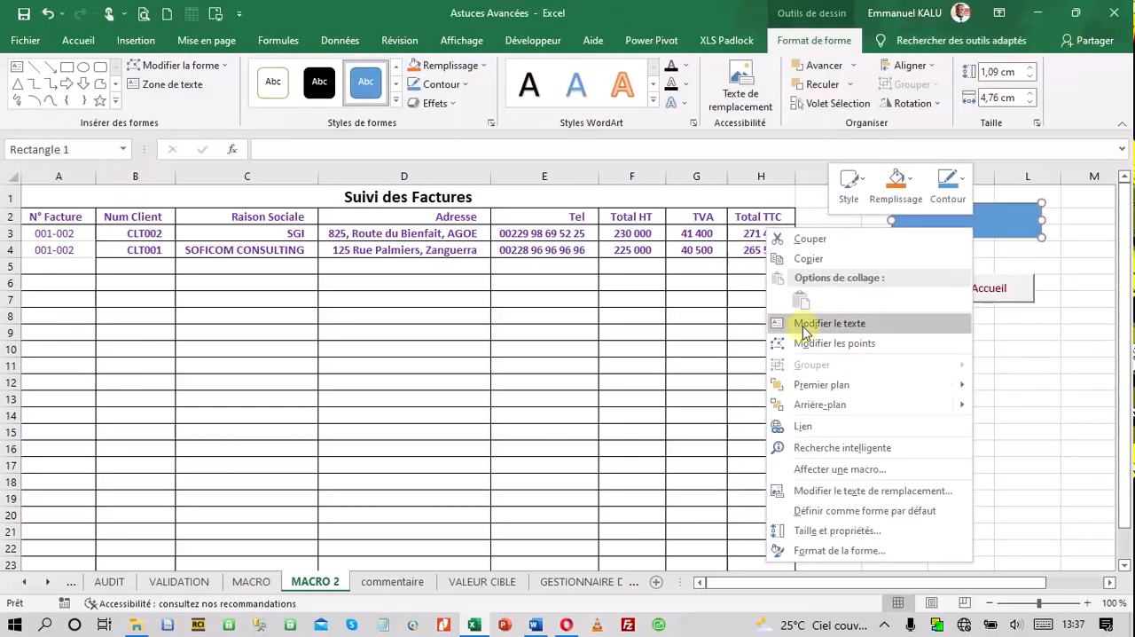
{"action": "left_click", "coordinate": [832, 325]}
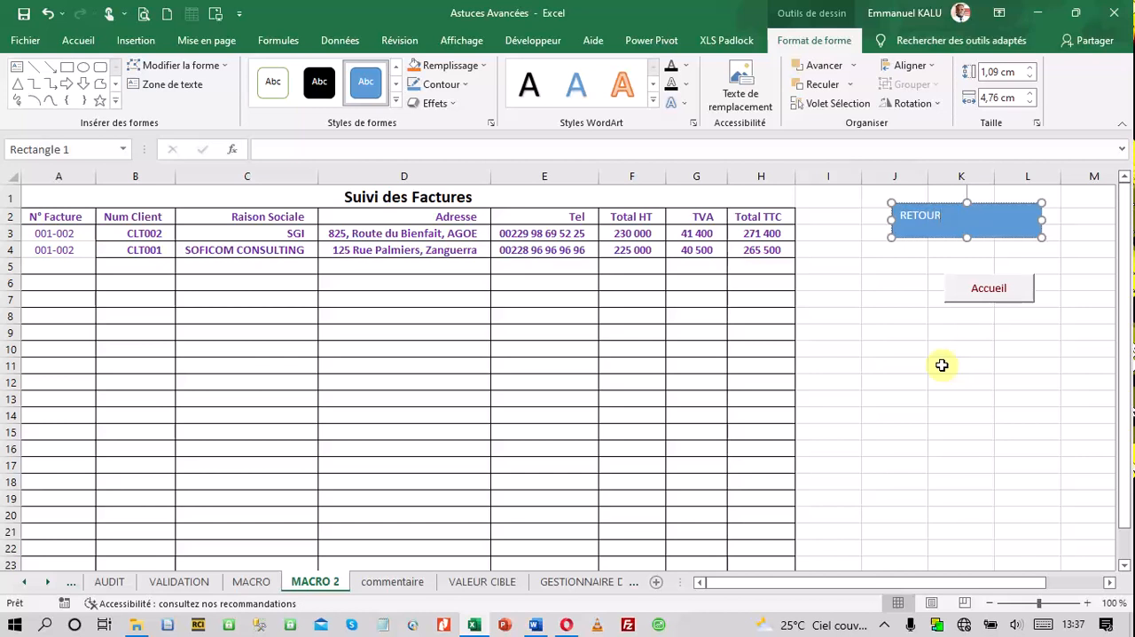
Centre the RETOUR shape's text horizontally and vertically and format it in bold at size 16
{"action": "left_click", "coordinate": [1008, 238]}
{"action": "left_click", "coordinate": [80, 40]}
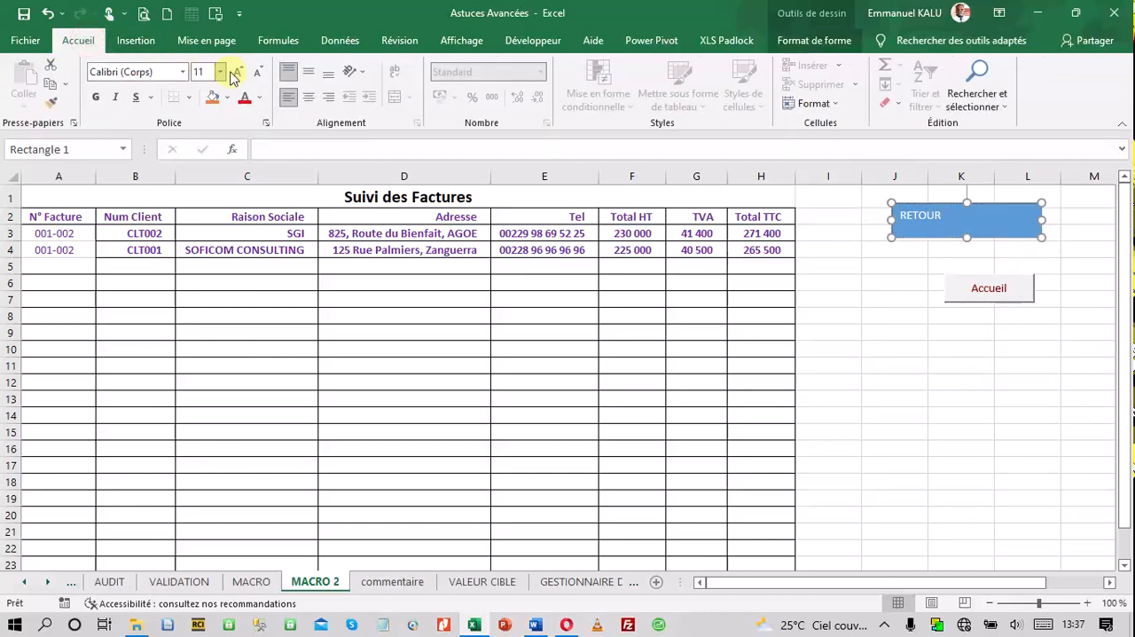
{"action": "left_click", "coordinate": [308, 97]}
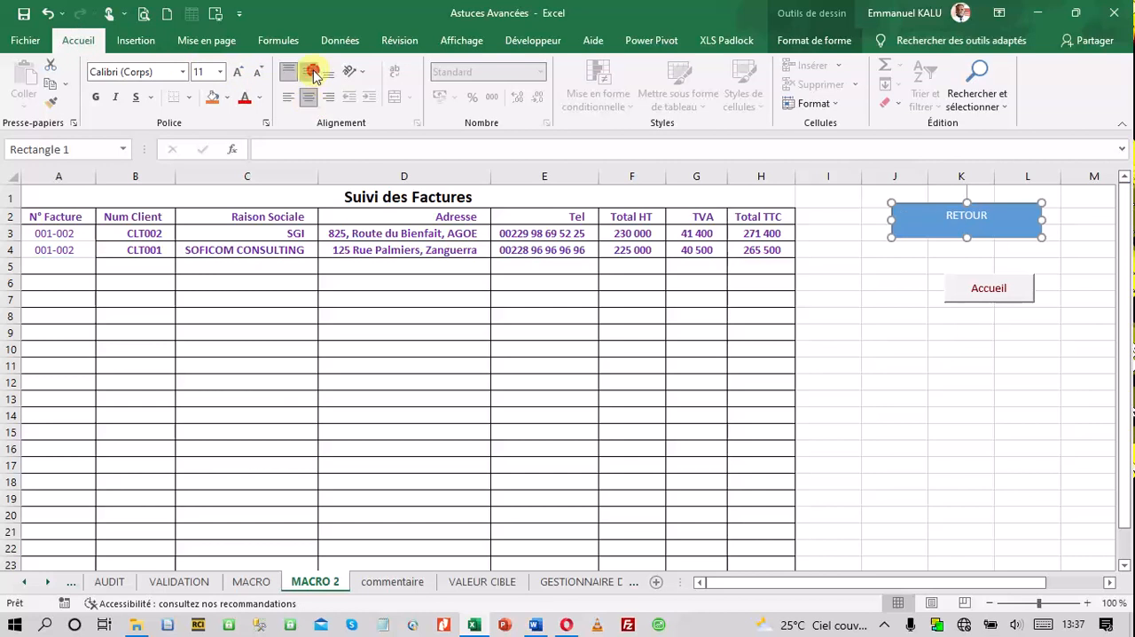
{"action": "left_click", "coordinate": [308, 71]}
{"action": "left_click", "coordinate": [238, 71]}
{"action": "left_click", "coordinate": [238, 71]}
{"action": "left_click", "coordinate": [237, 71]}
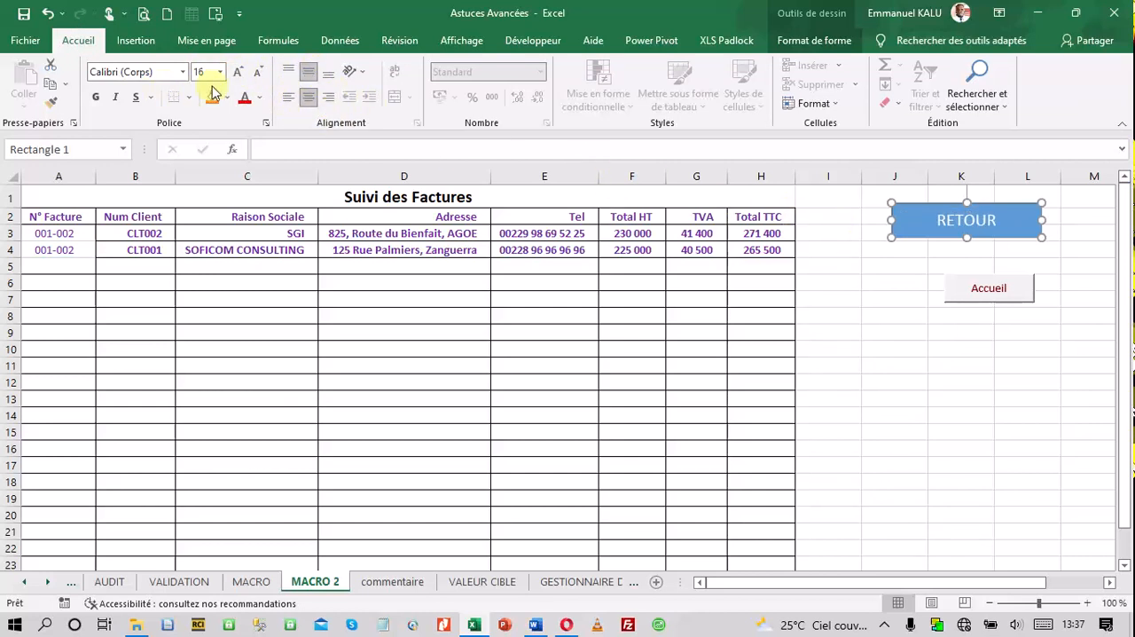
{"action": "left_click", "coordinate": [95, 97]}
{"action": "left_click", "coordinate": [891, 282]}
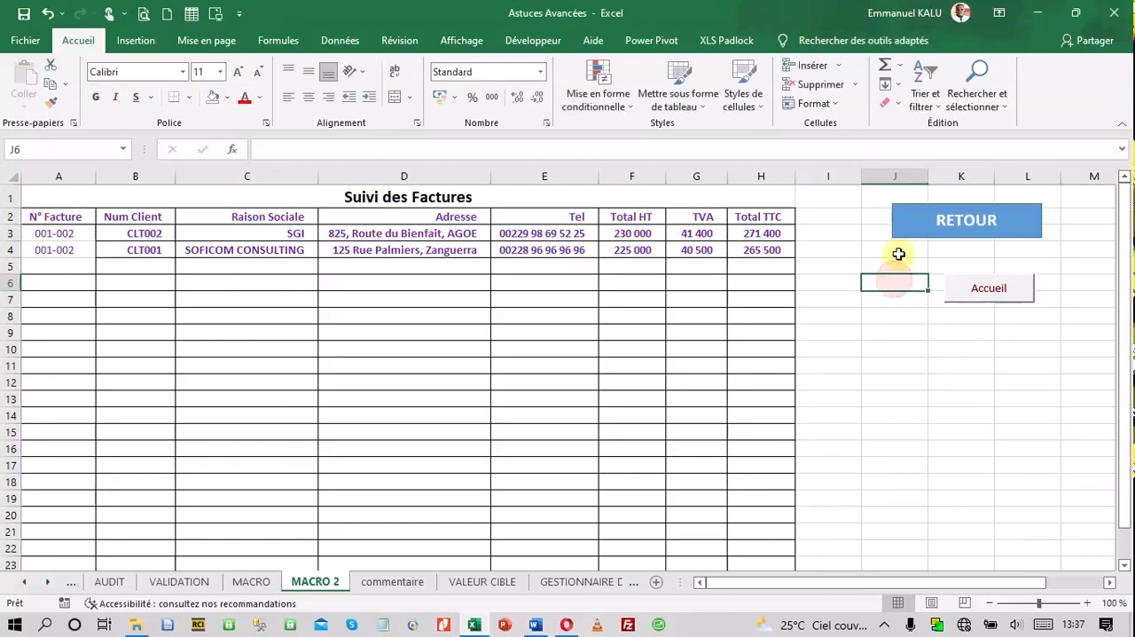
Add a hyperlink to the RETOUR shape targeting cell A1 of the VALIDATION sheet in this document
{"action": "right_click", "coordinate": [947, 240]}
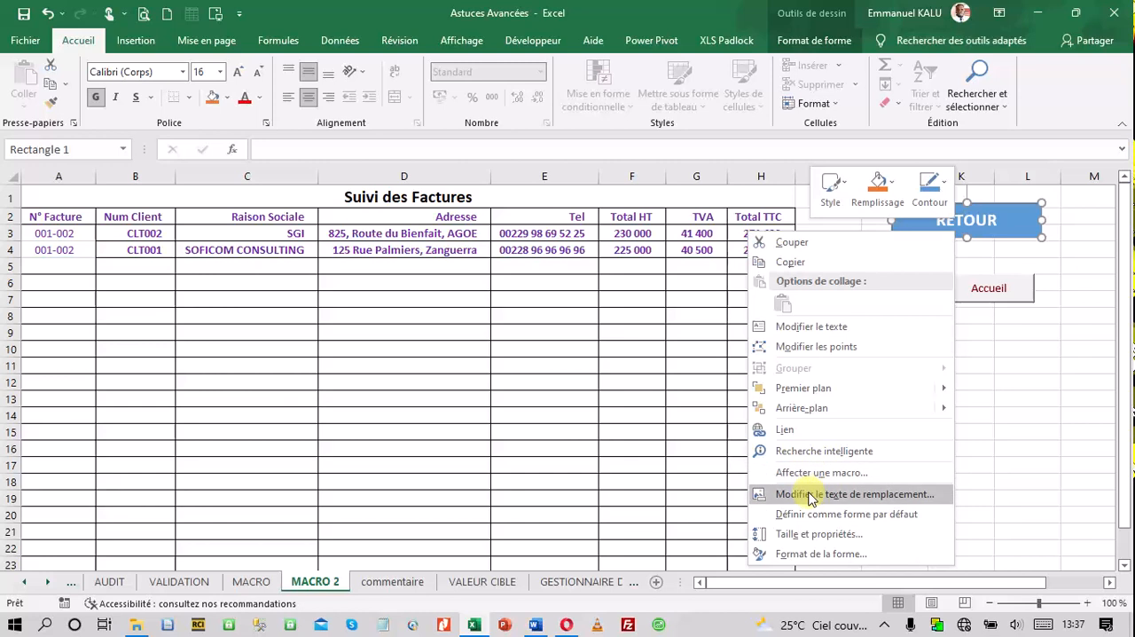
{"action": "left_click", "coordinate": [809, 441]}
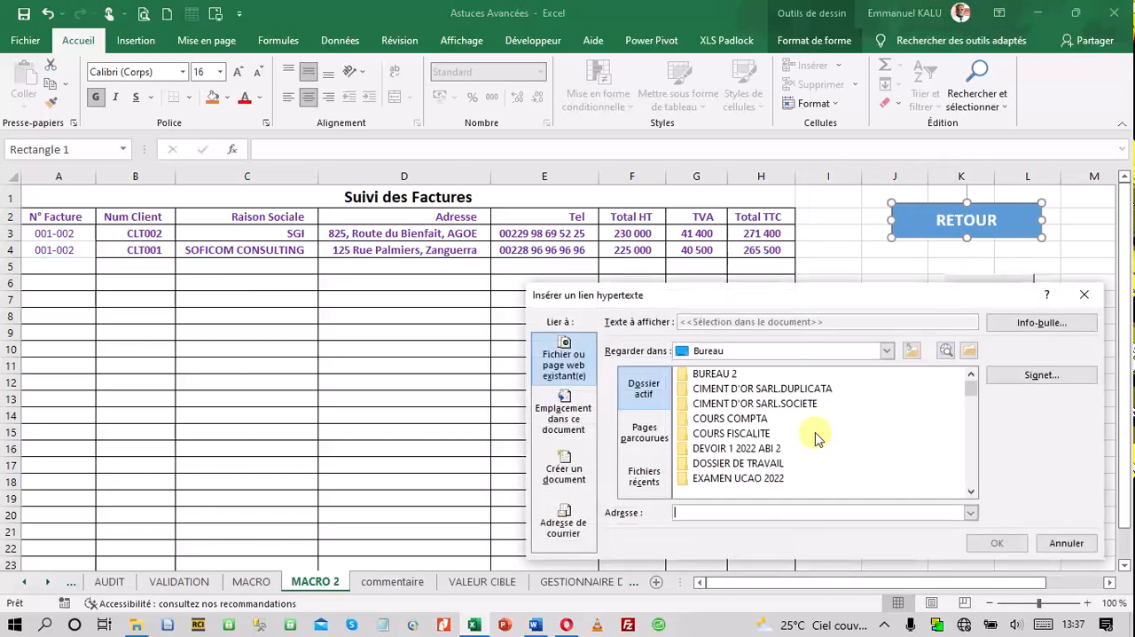
{"action": "left_click_drag", "start_coordinate": [922, 302], "coordinate": [937, 240]}
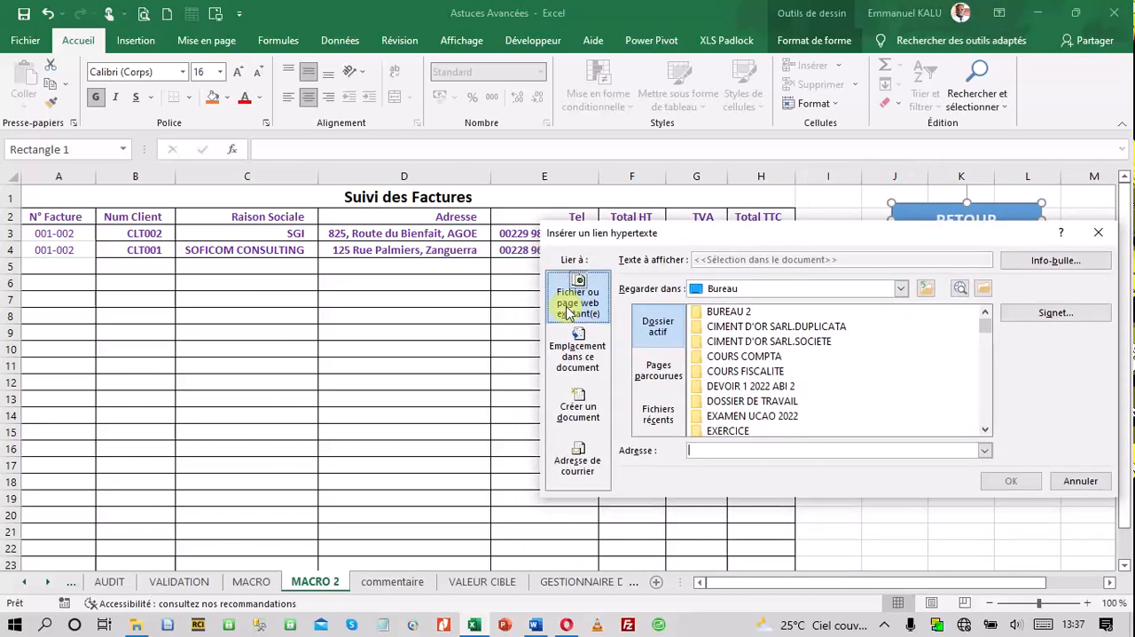
{"action": "left_click", "coordinate": [580, 353]}
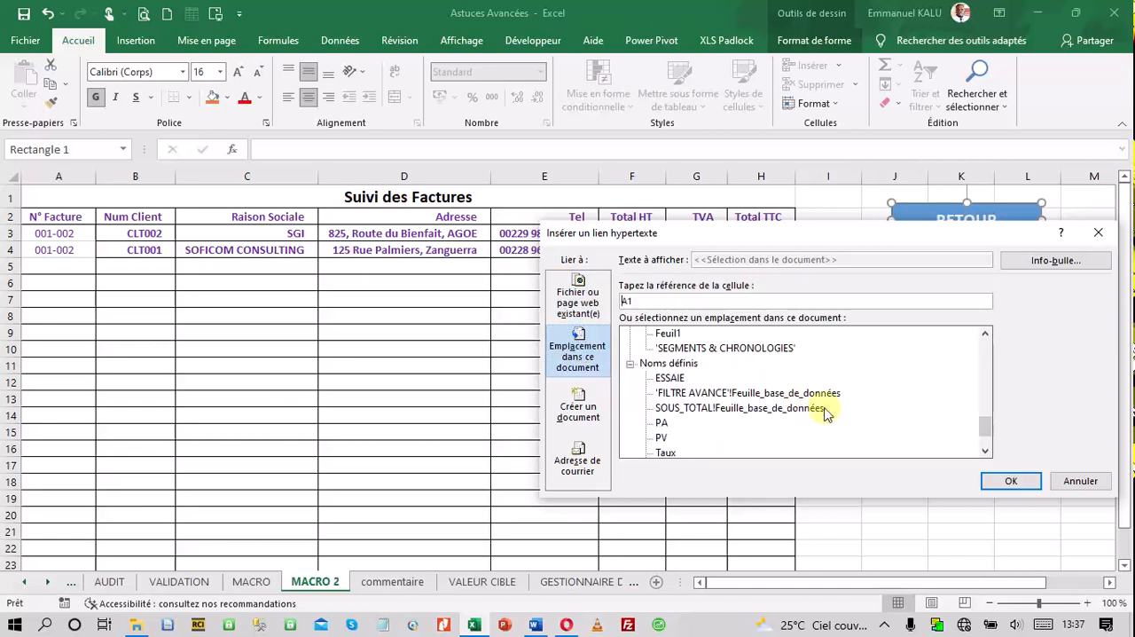
{"action": "left_click_drag", "start_coordinate": [979, 433], "coordinate": [988, 410]}
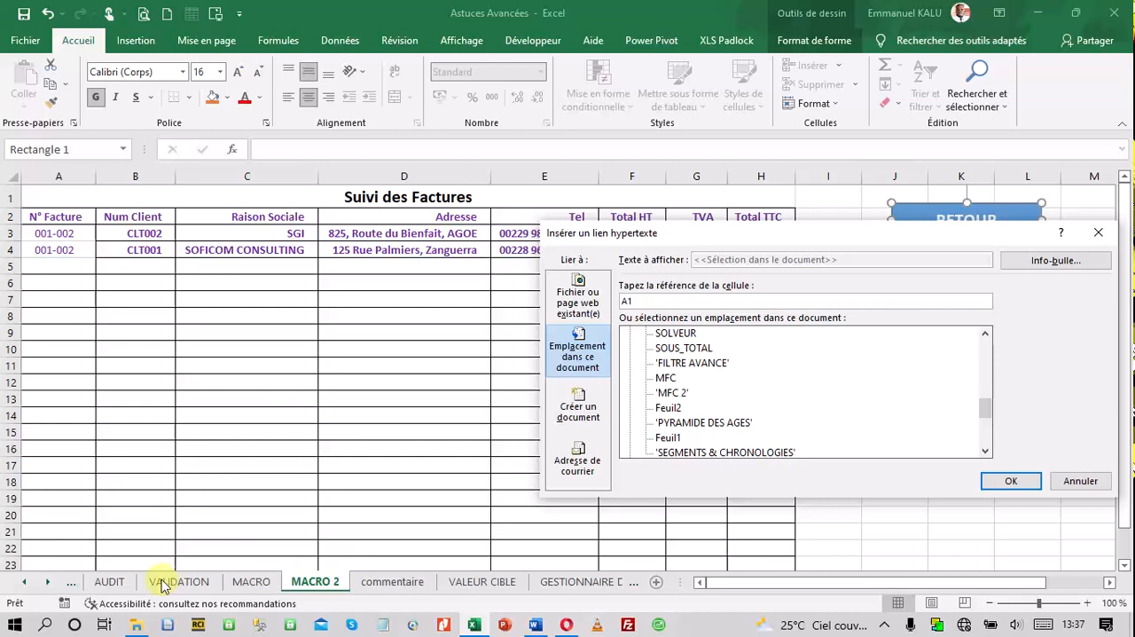
{"action": "left_click_drag", "start_coordinate": [985, 411], "coordinate": [985, 389]}
{"action": "left_click", "coordinate": [682, 349]}
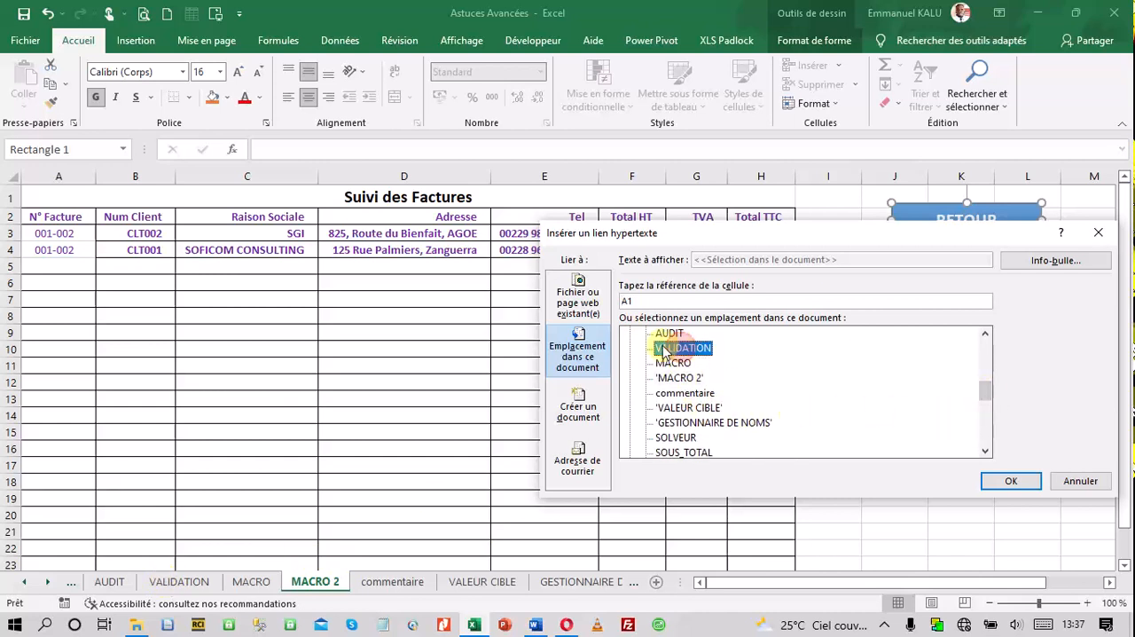
Give the RETOUR hyperlink the tooltip "Aller sur la Page Validation" and apply the link
{"action": "left_click", "coordinate": [1051, 263]}
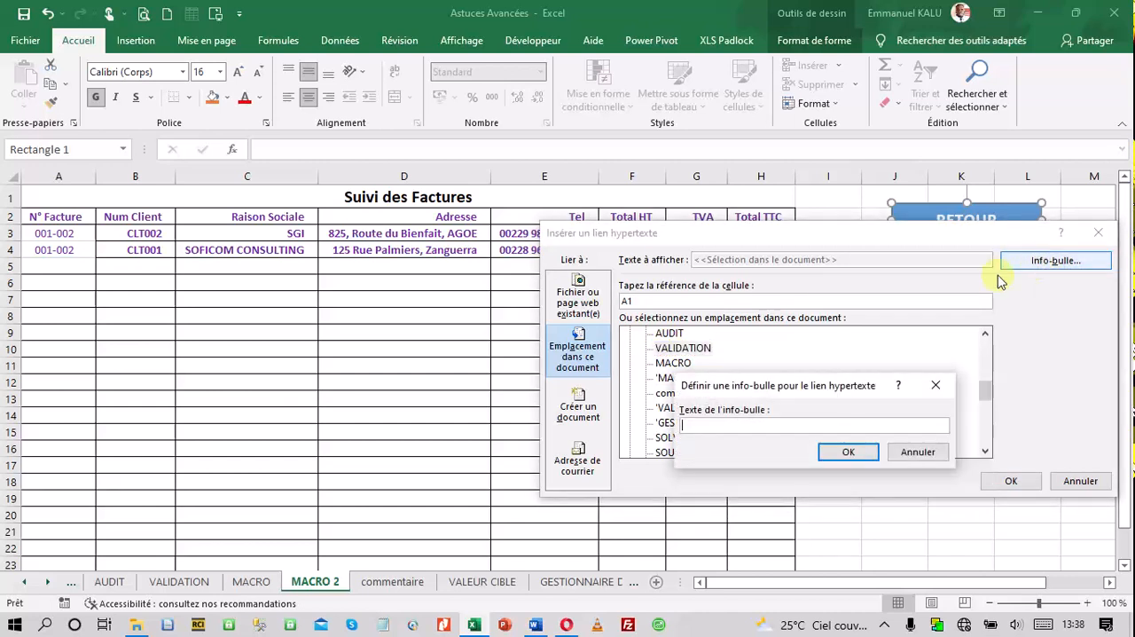
{"action": "type", "text": "Aller sur la"}
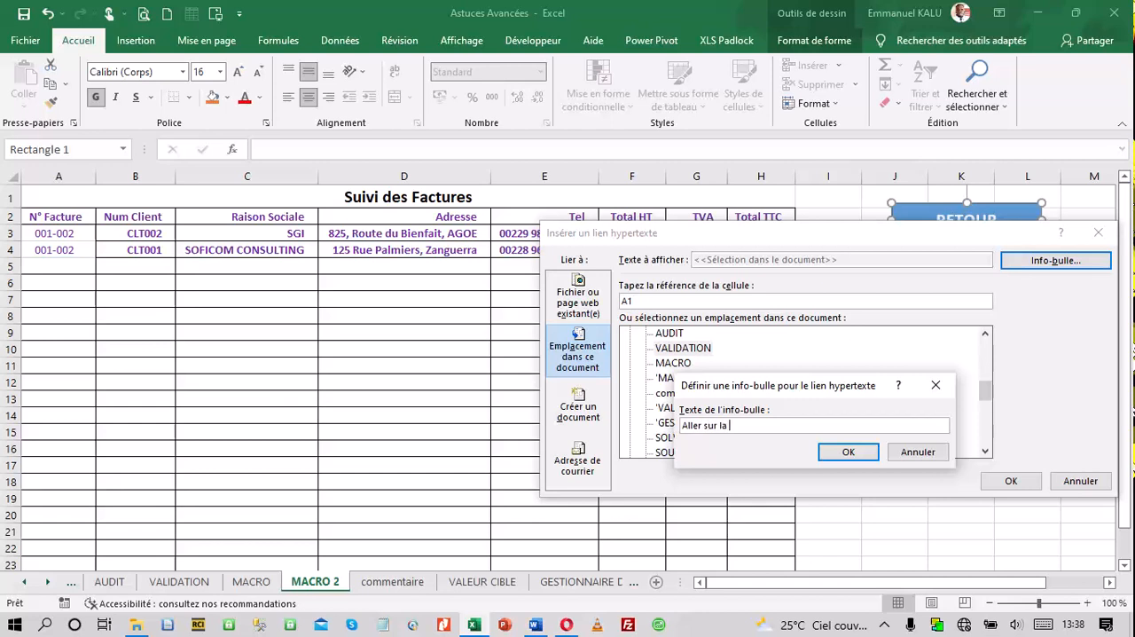
{"action": "type", "text": " Page Validation"}
{"action": "left_click", "coordinate": [849, 452]}
{"action": "left_click", "coordinate": [1012, 487]}
{"action": "left_click", "coordinate": [920, 399]}
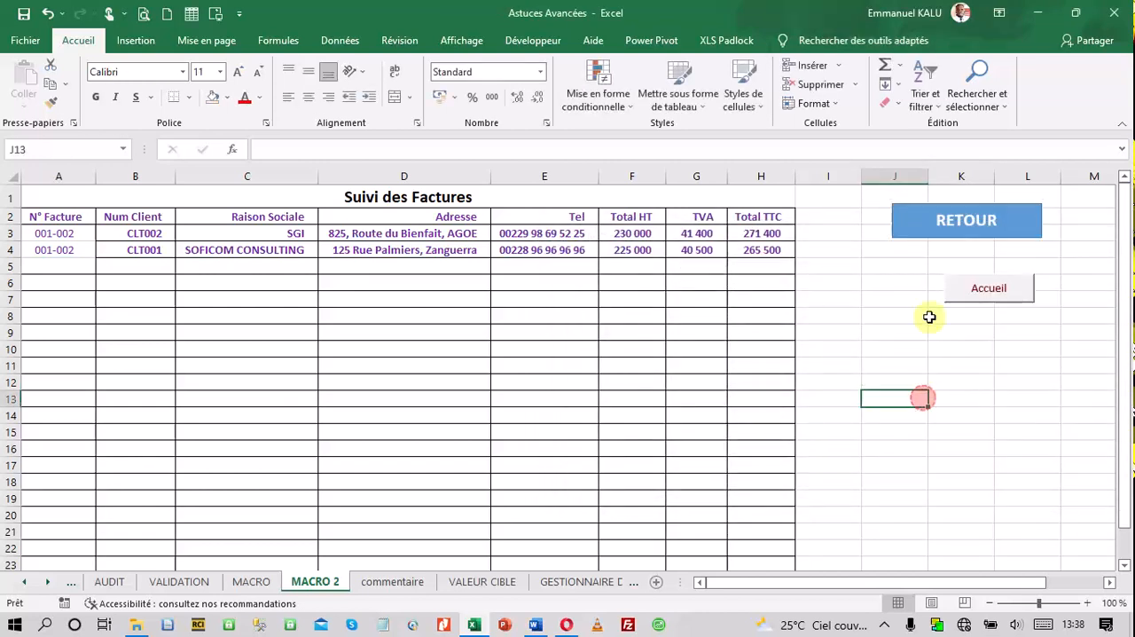
Go to VALIDATION through the RETOUR link and select the Sté AG Services client's number in cell D14
{"action": "mouse_move", "coordinate": [938, 237]}
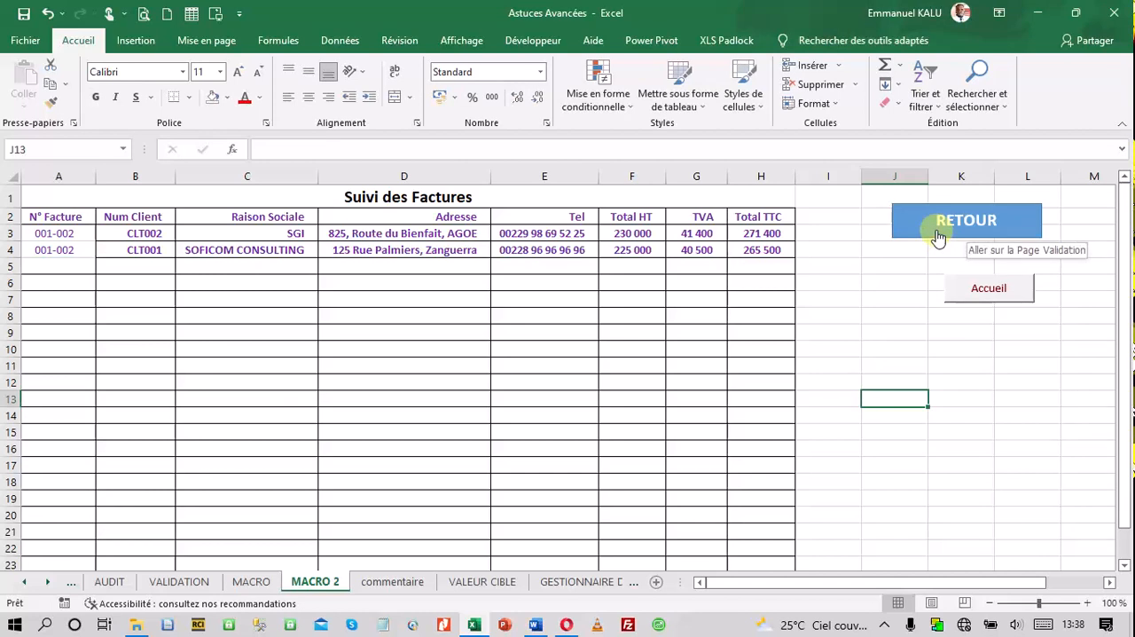
{"action": "left_click", "coordinate": [938, 238]}
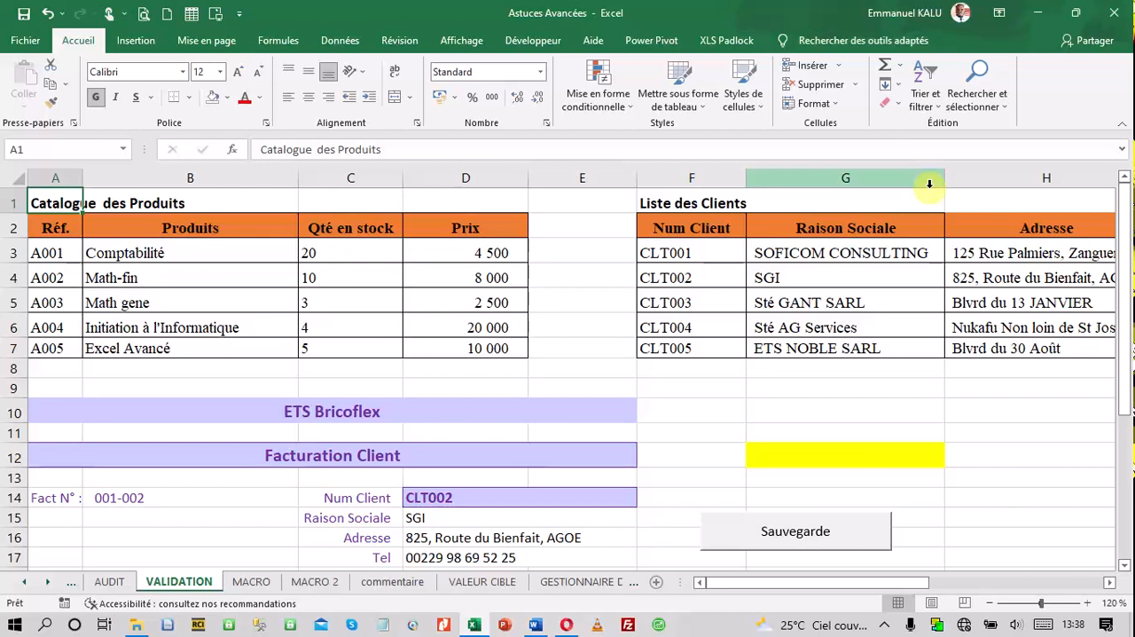
{"action": "left_click", "coordinate": [526, 506]}
{"action": "scroll", "coordinate": [545, 463], "scroll_direction": "down", "scroll_amount": 1}
{"action": "left_click", "coordinate": [646, 424]}
{"action": "left_click", "coordinate": [509, 479]}
Change the first invoice line's reference in A20 to A005
{"action": "scroll", "coordinate": [500, 473], "scroll_direction": "down", "scroll_amount": 3}
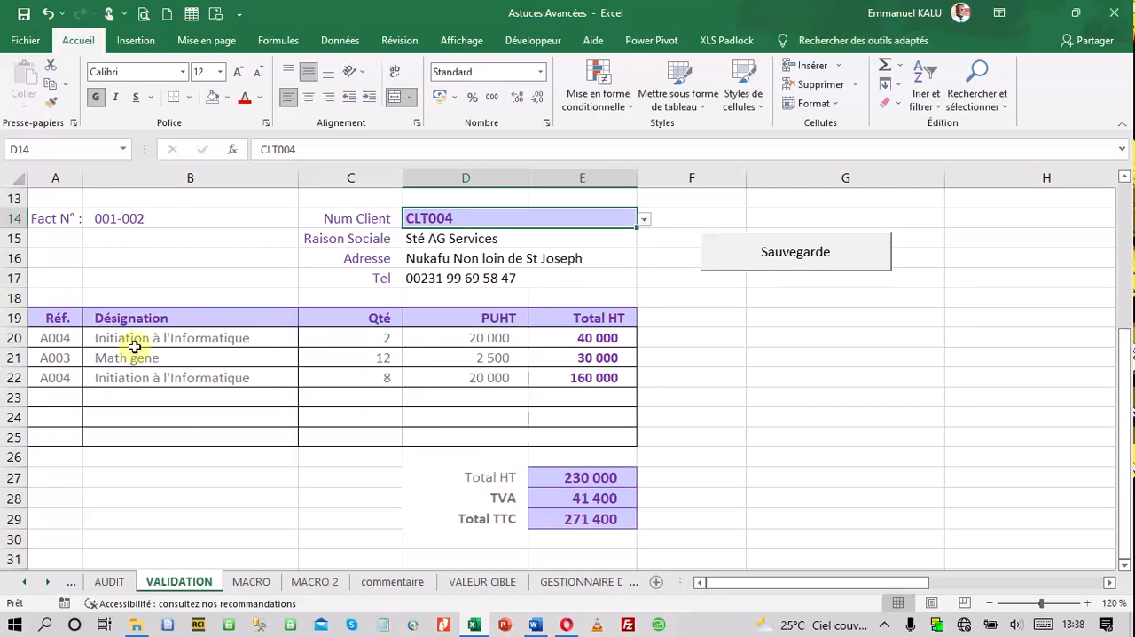
{"action": "left_click", "coordinate": [52, 338]}
{"action": "left_click", "coordinate": [89, 338]}
{"action": "left_click", "coordinate": [56, 409]}
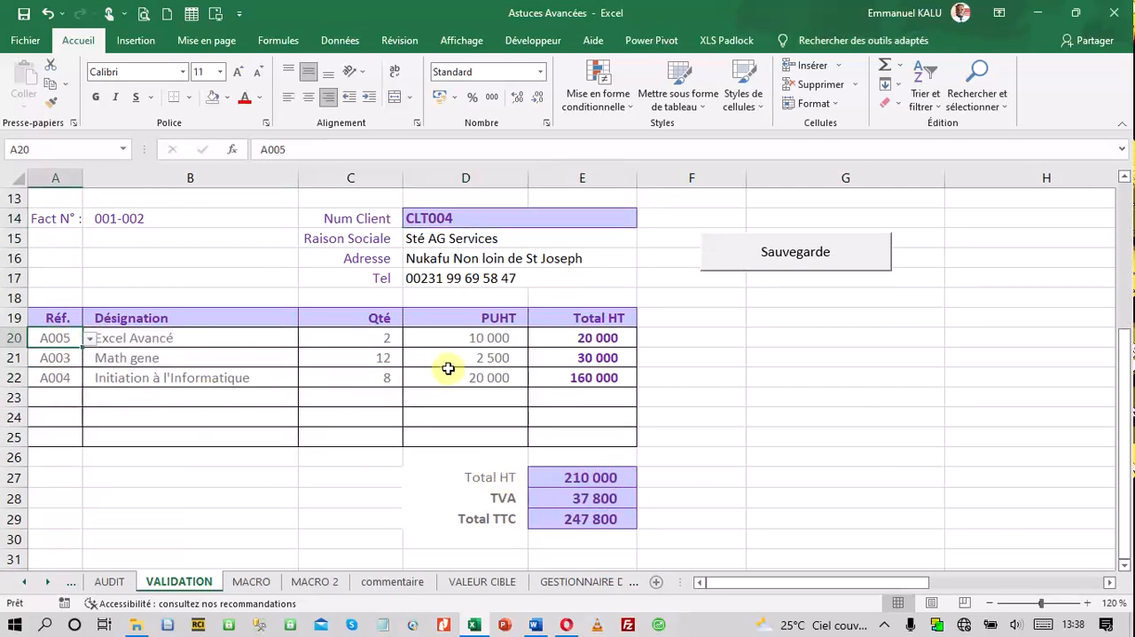
Set the invoice quantities to 20 in C20 and 22 in C21, and transfer the invoice with the Sauvegarde button
{"action": "left_click", "coordinate": [370, 338]}
{"action": "type", "text": "20"}
{"action": "key", "text": "Return"}
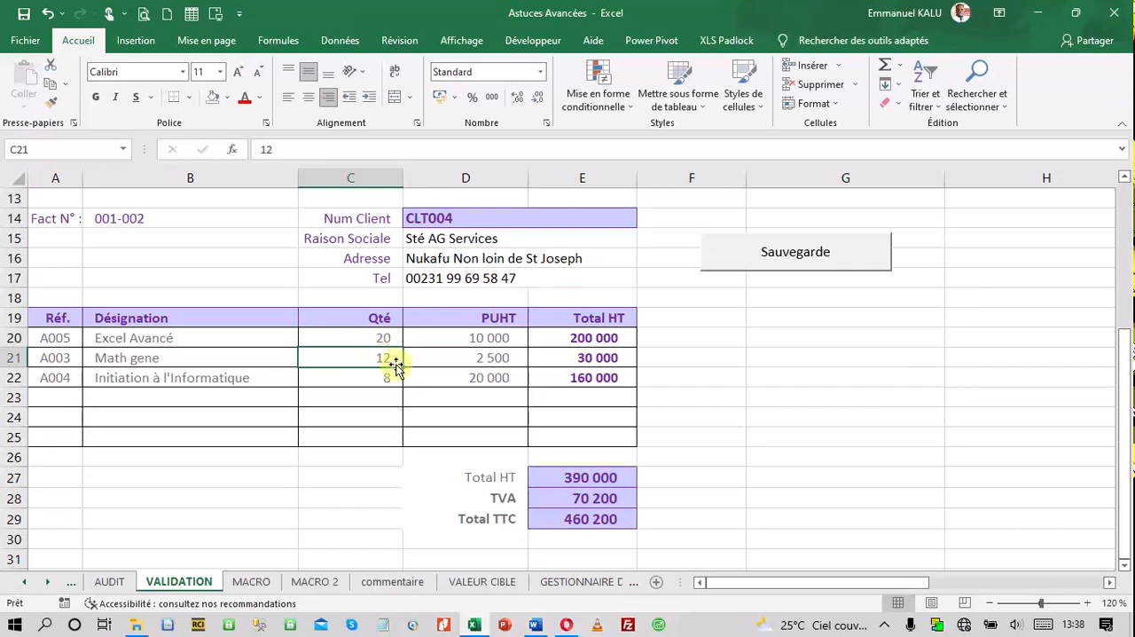
{"action": "type", "text": "22"}
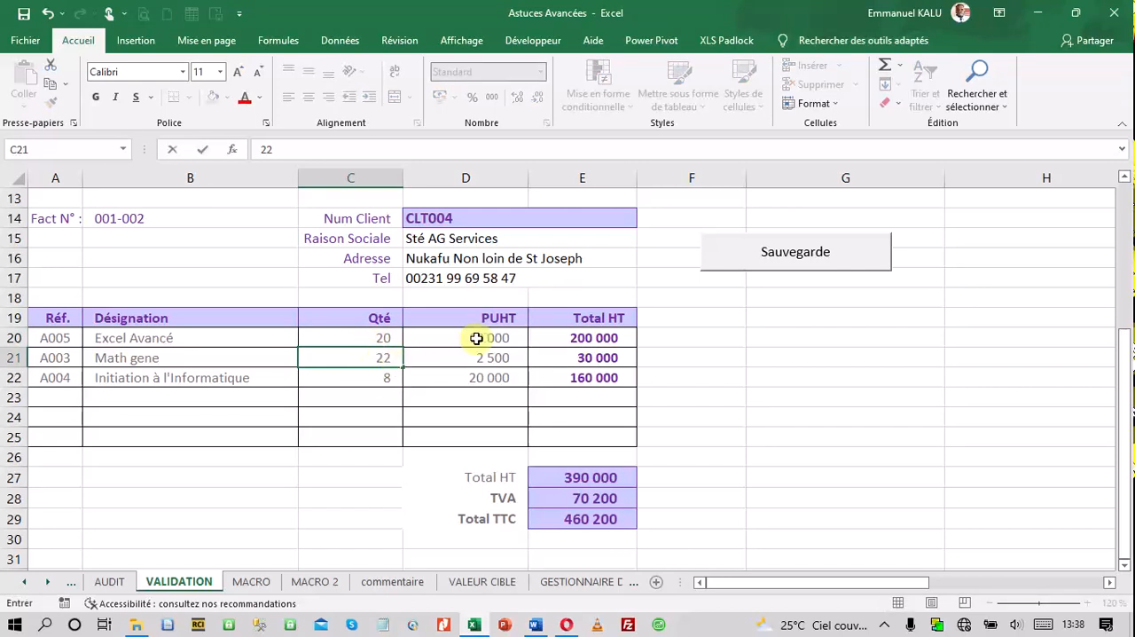
{"action": "left_click", "coordinate": [639, 395]}
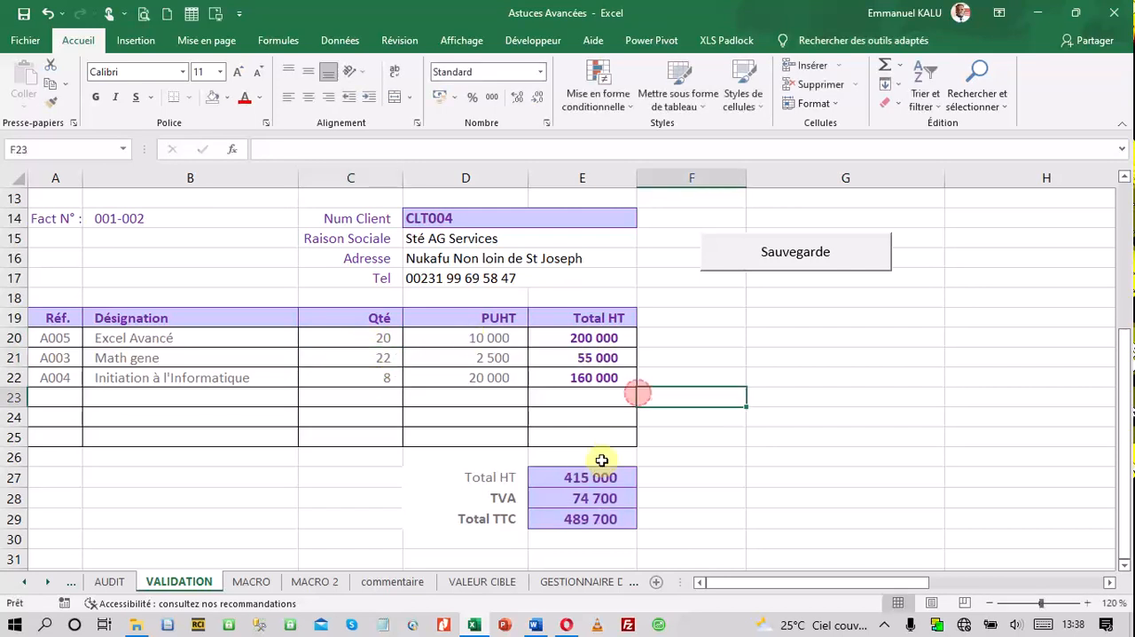
{"action": "left_click", "coordinate": [786, 258]}
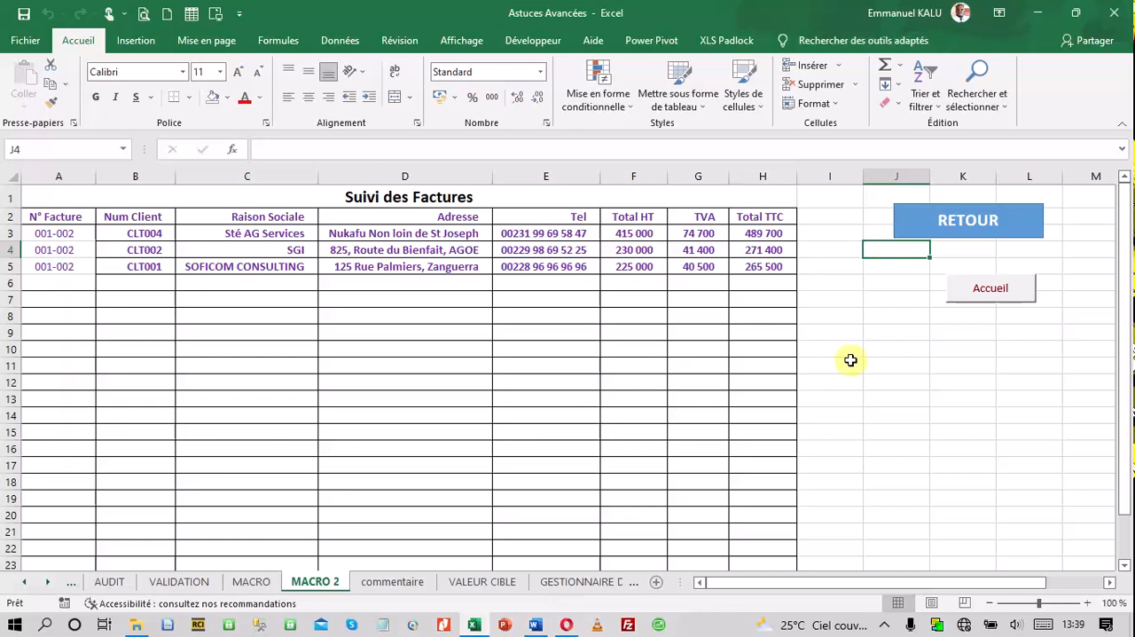
Return to VALIDATION through the RETOUR link and highlight the whole invoice in A10:E29 for review
{"action": "left_click", "coordinate": [967, 223]}
{"action": "scroll", "coordinate": [559, 497], "scroll_direction": "down", "scroll_amount": 2}
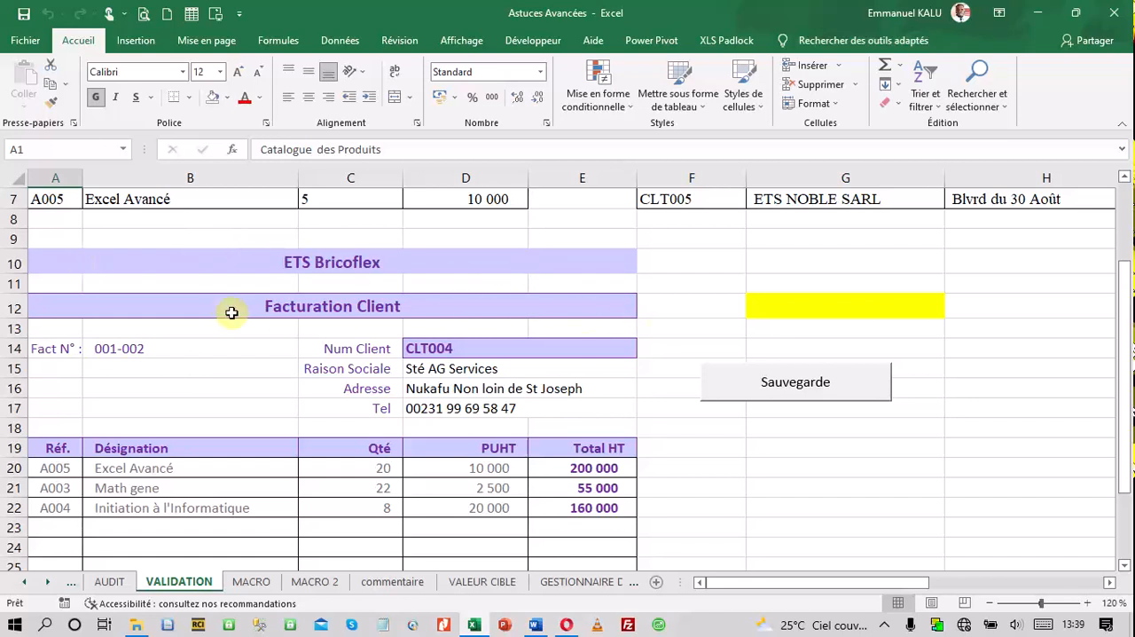
{"action": "left_click", "coordinate": [91, 258]}
{"action": "left_click_drag", "start_coordinate": [324, 282], "coordinate": [452, 527]}
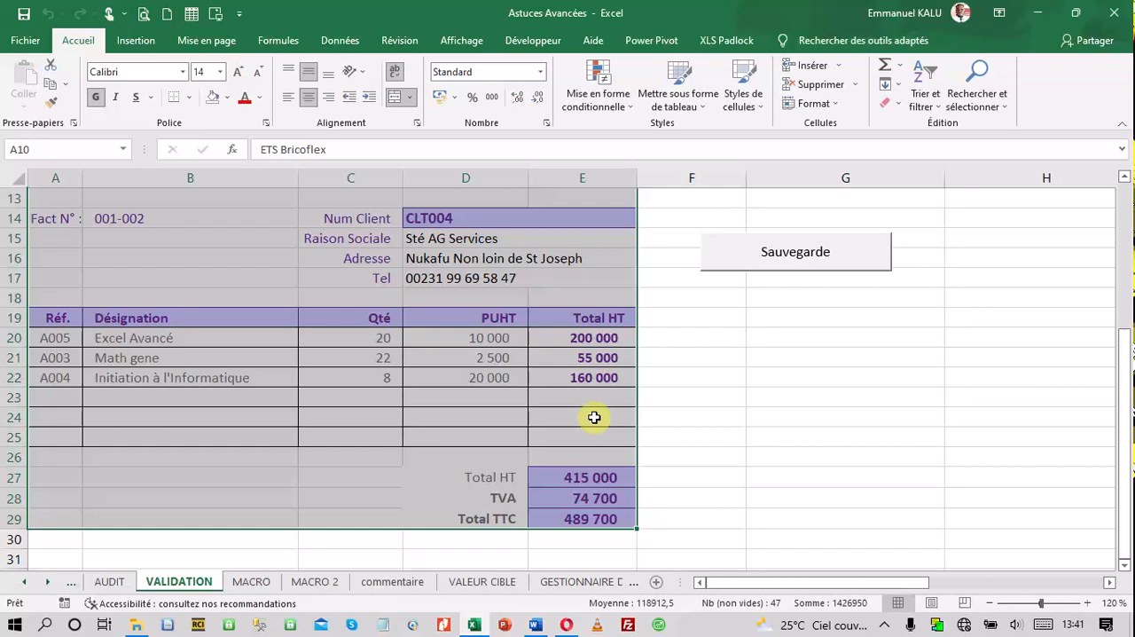
{"action": "left_click", "coordinate": [526, 438]}
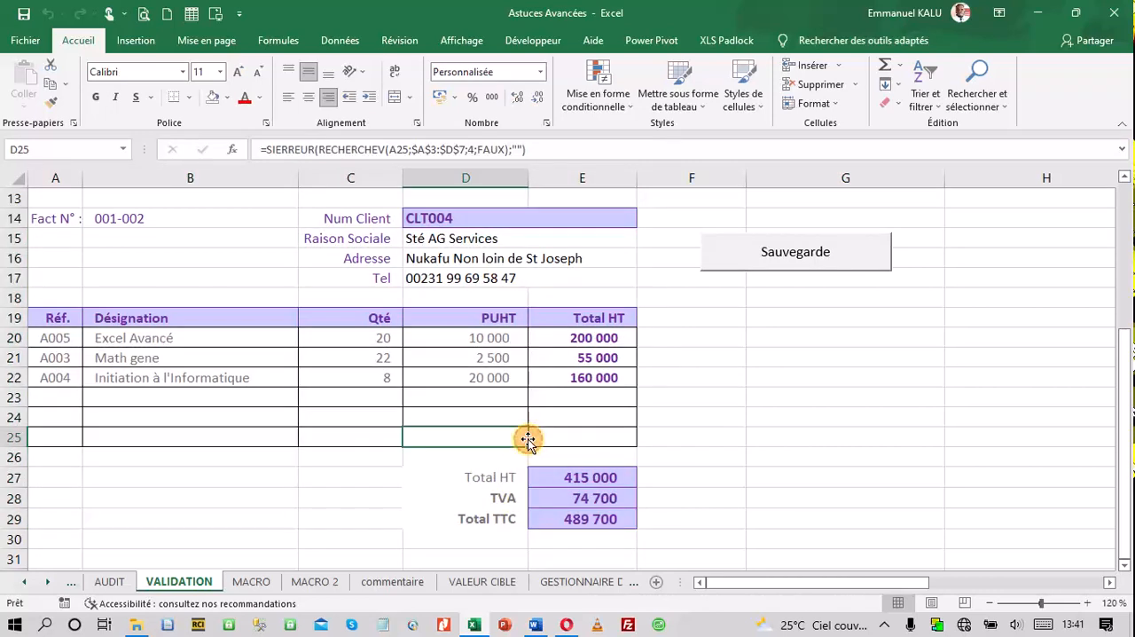